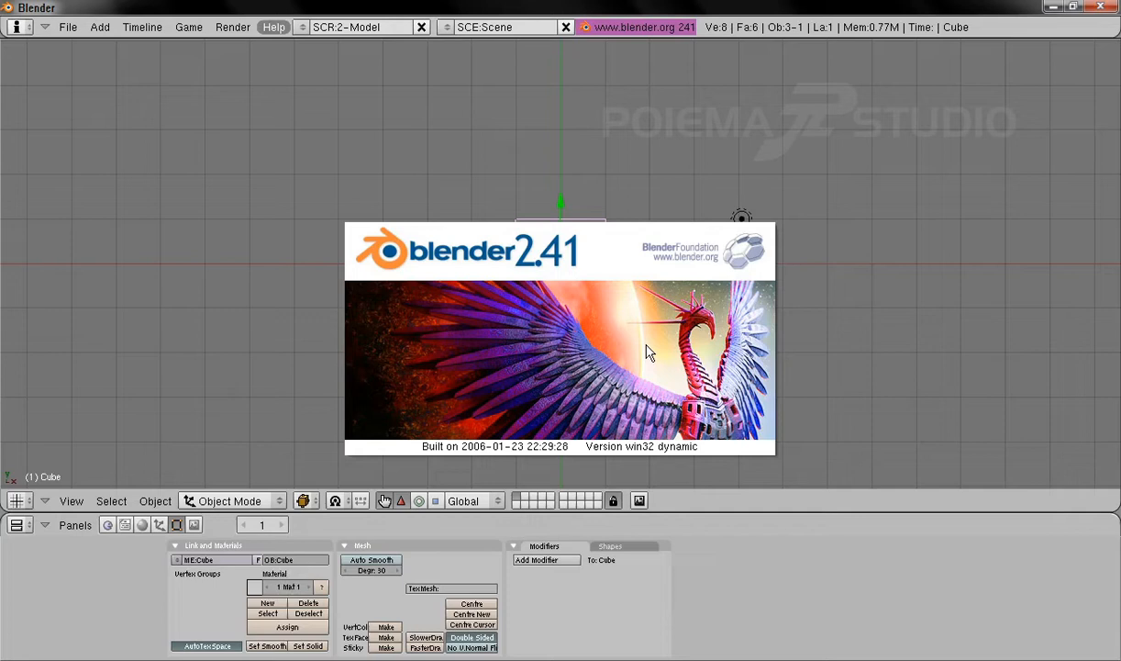
Switch the screen layout to 7-Animasi and delete the default cube from the scene
left_click(648, 353)
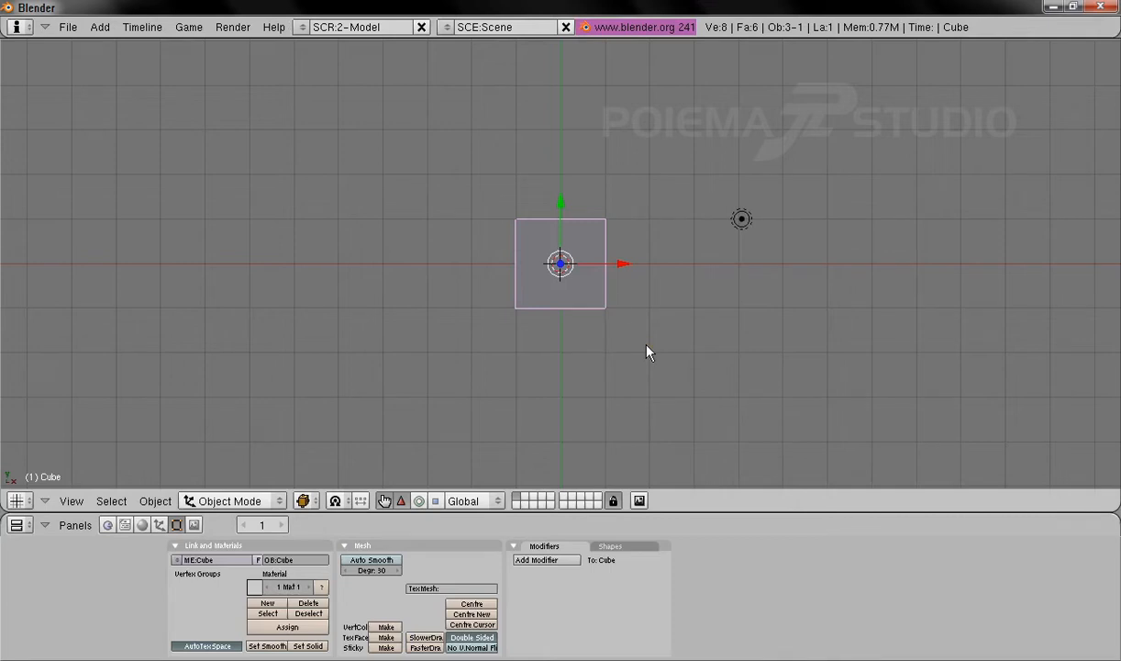
left_click(305, 28)
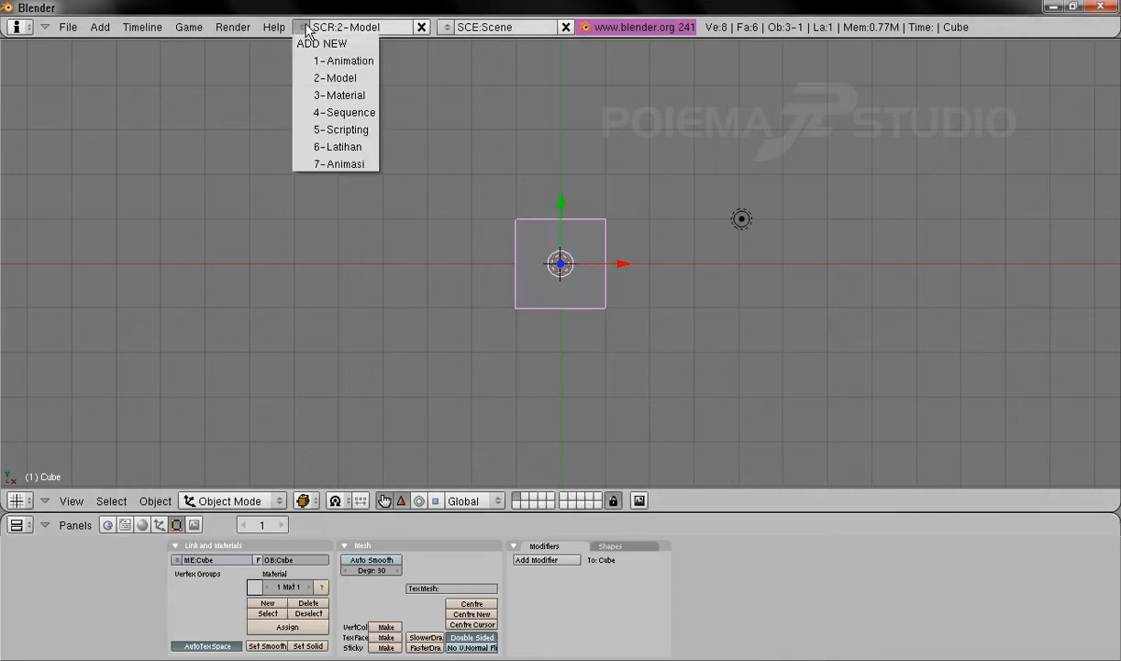
left_click(345, 165)
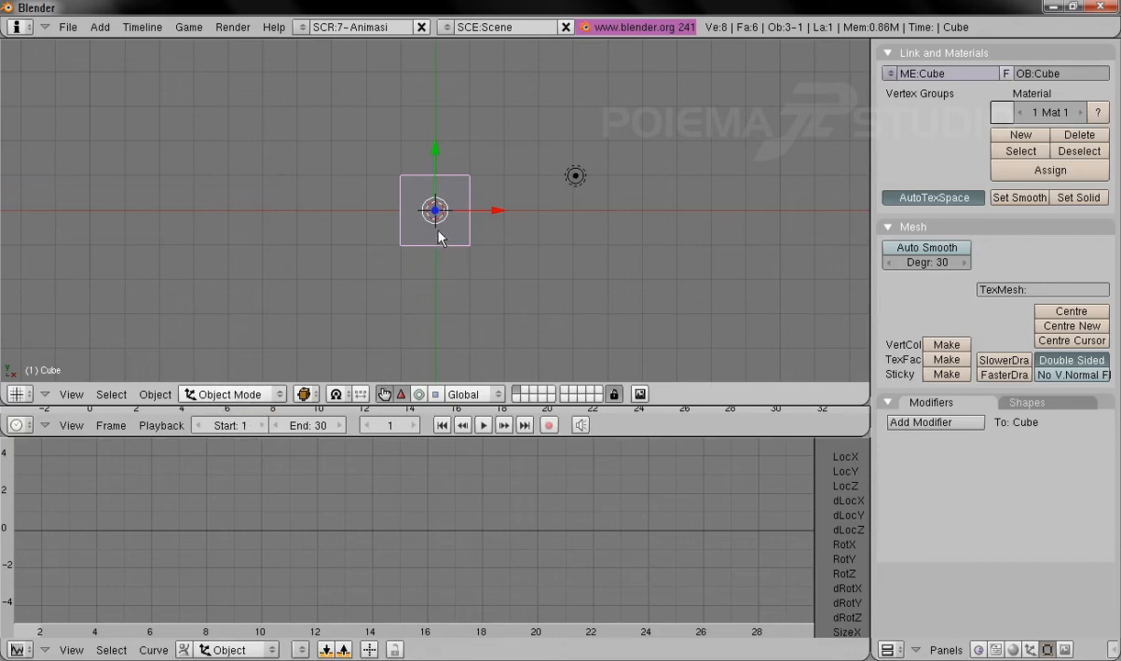
key("x")
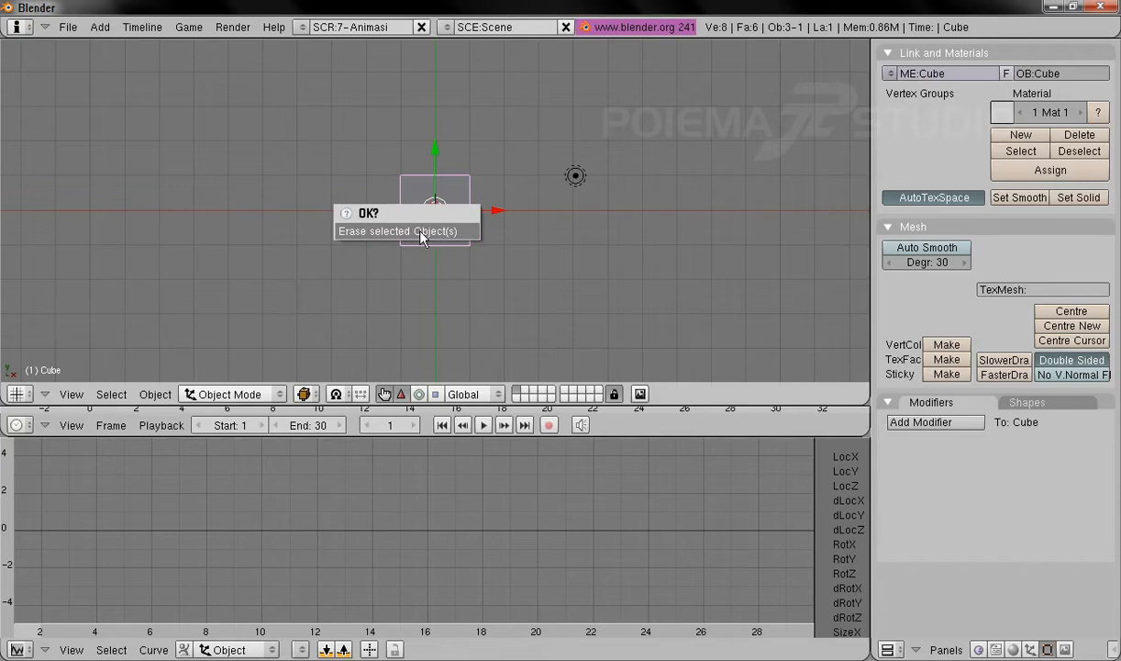
left_click(418, 231)
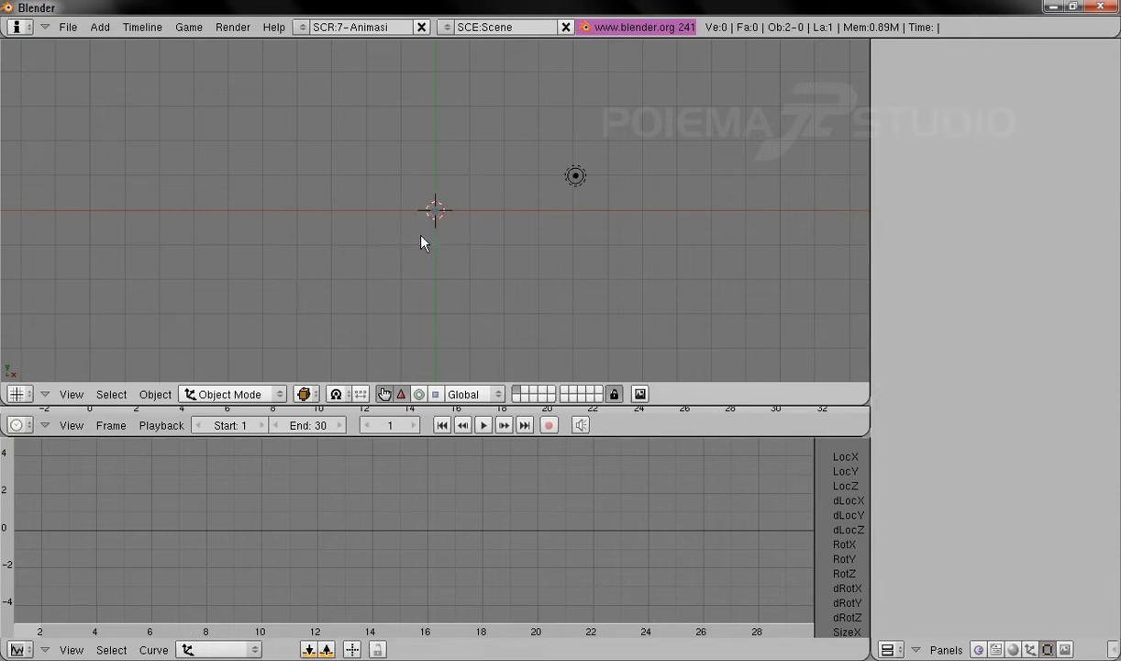
Add an Empty object at the 3D cursor on the scene origin, working in the top view
middle_click_drag(425, 251, 460, 306, "shift")
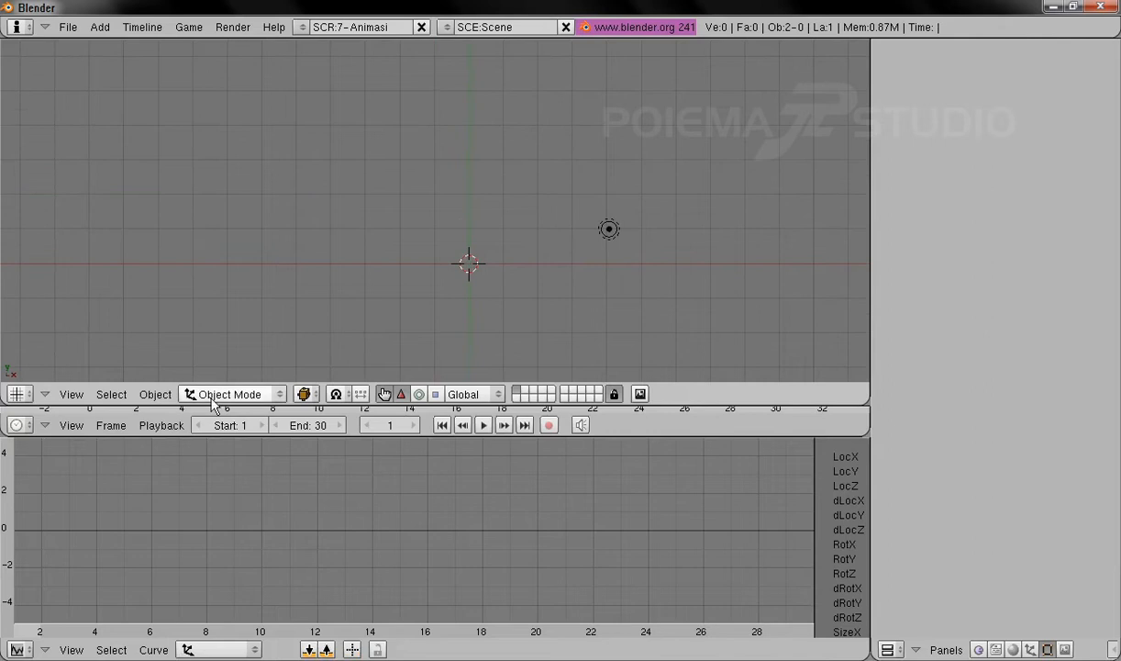
left_click(71, 394)
left_click(91, 306)
left_click(99, 27)
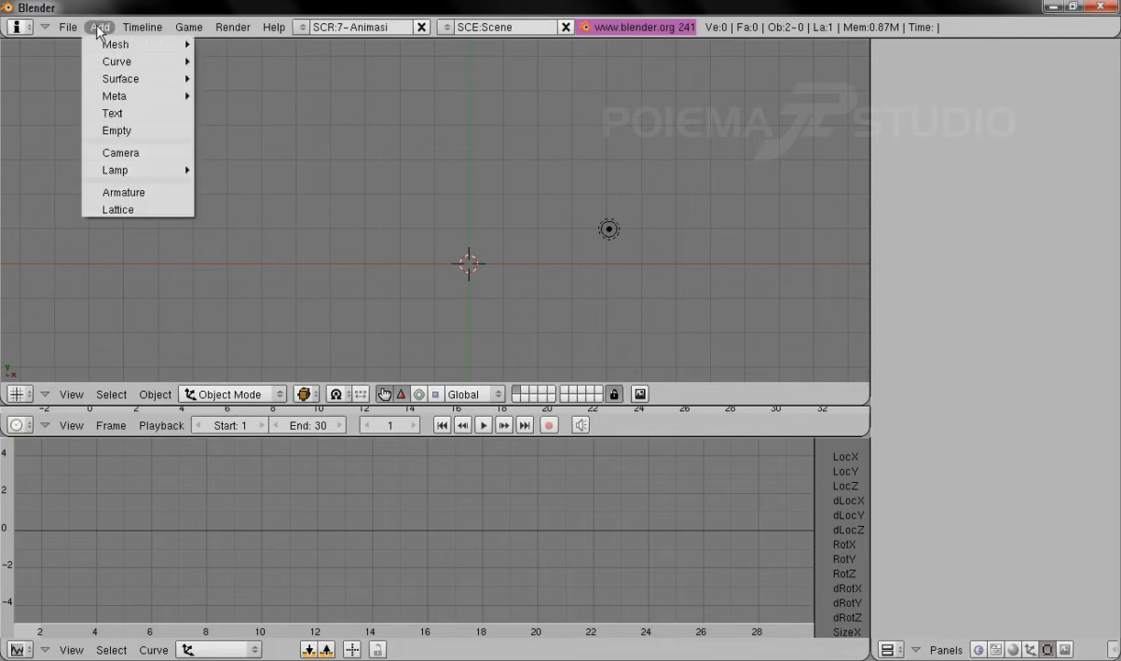
left_click(117, 131)
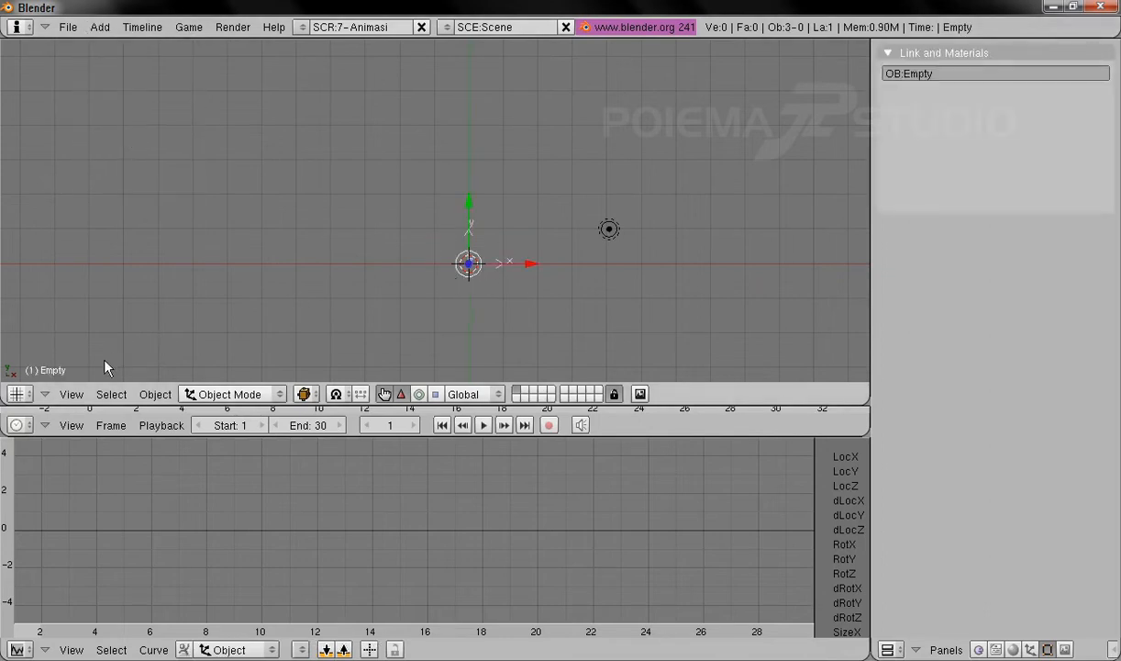
Switch to the front view and display the Empty's transform properties at an enlarged size
left_click(71, 394)
left_click(101, 291)
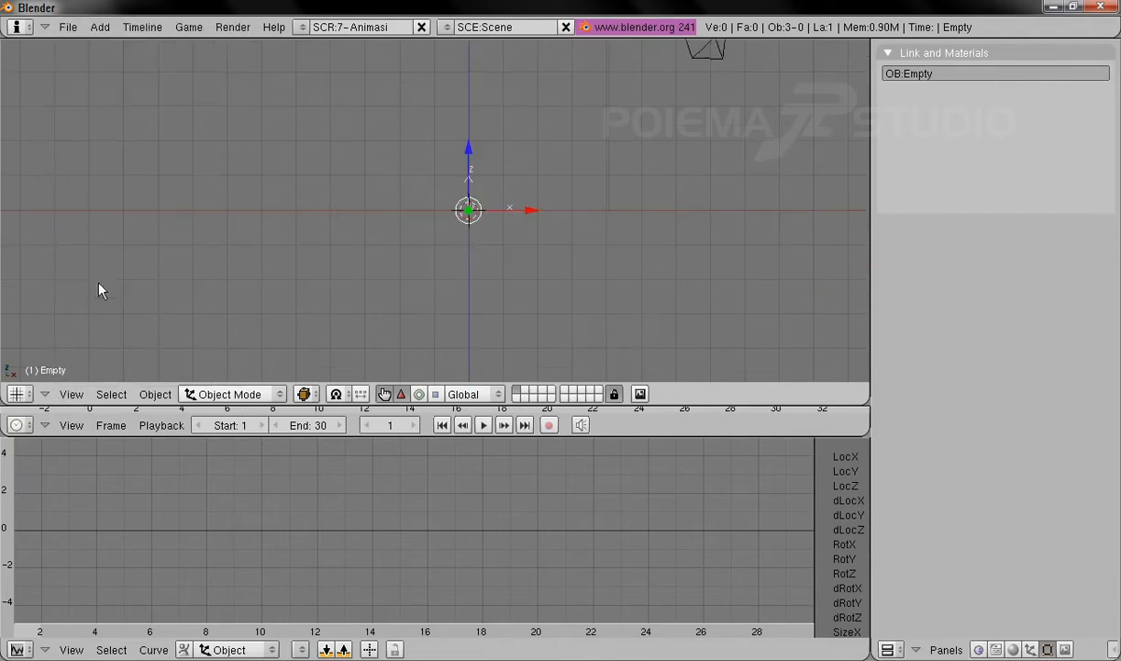
left_click(156, 393)
left_click(161, 375)
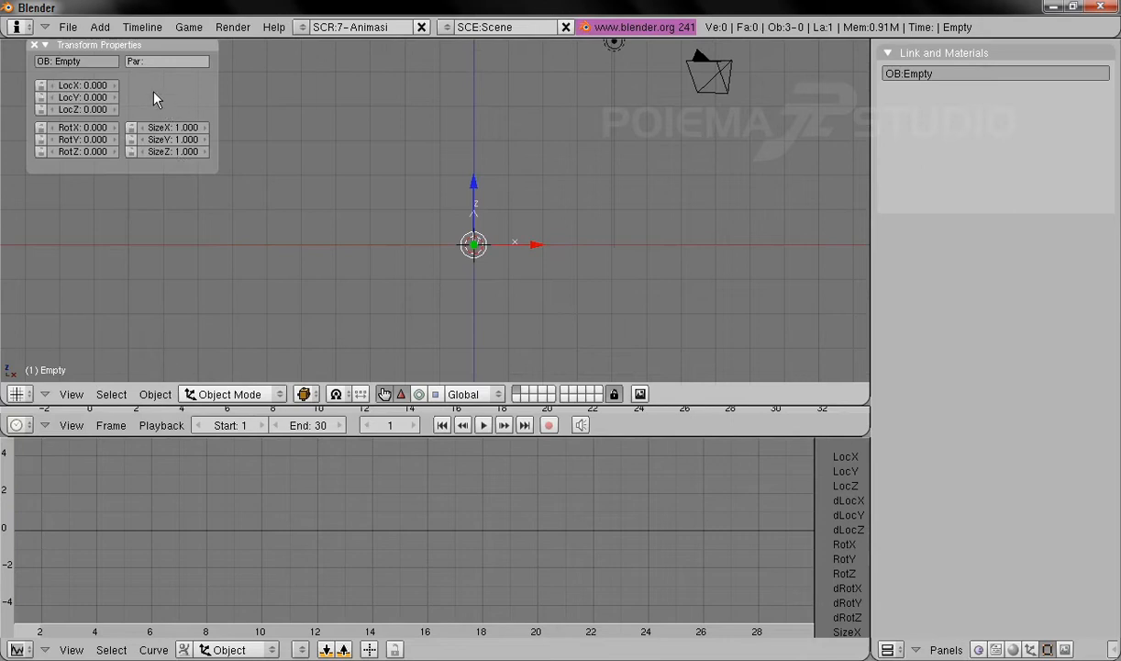
key("KP_Add")
key("KP_Add")
key("KP_Add")
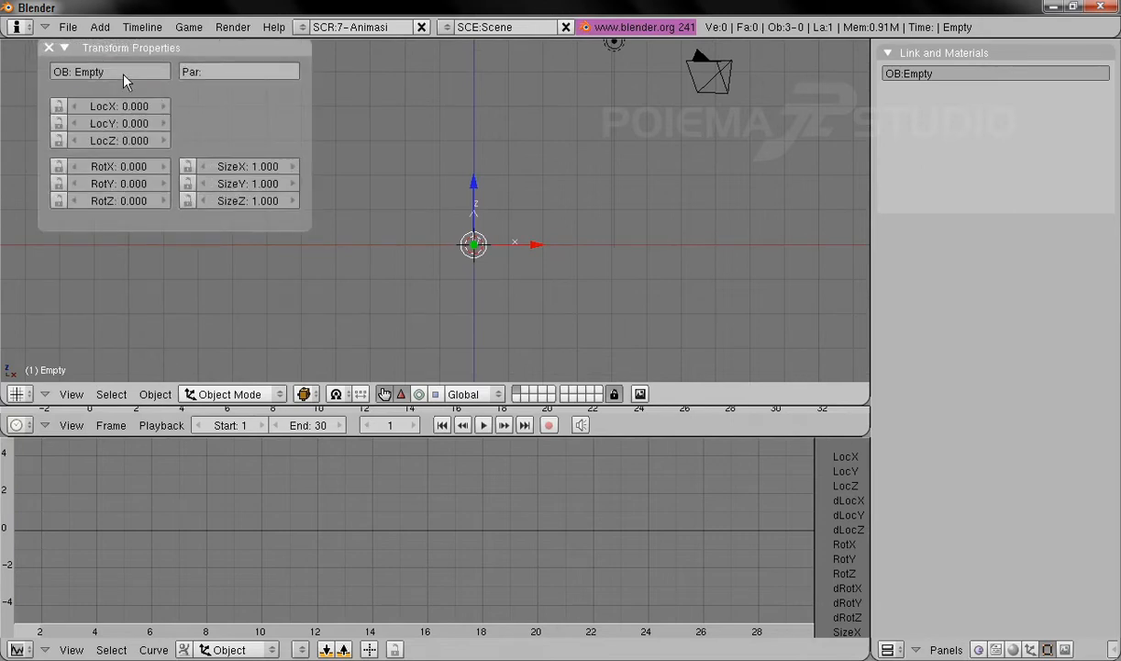
Rename the Empty object as Empty_1
left_click(127, 74)
left_click(127, 73)
type("_1")
key("Return")
Duplicate Empty_1 in place without moving the copy, and rename the duplicate Empty_2
middle_click_drag(475, 253, 465, 298, "shift")
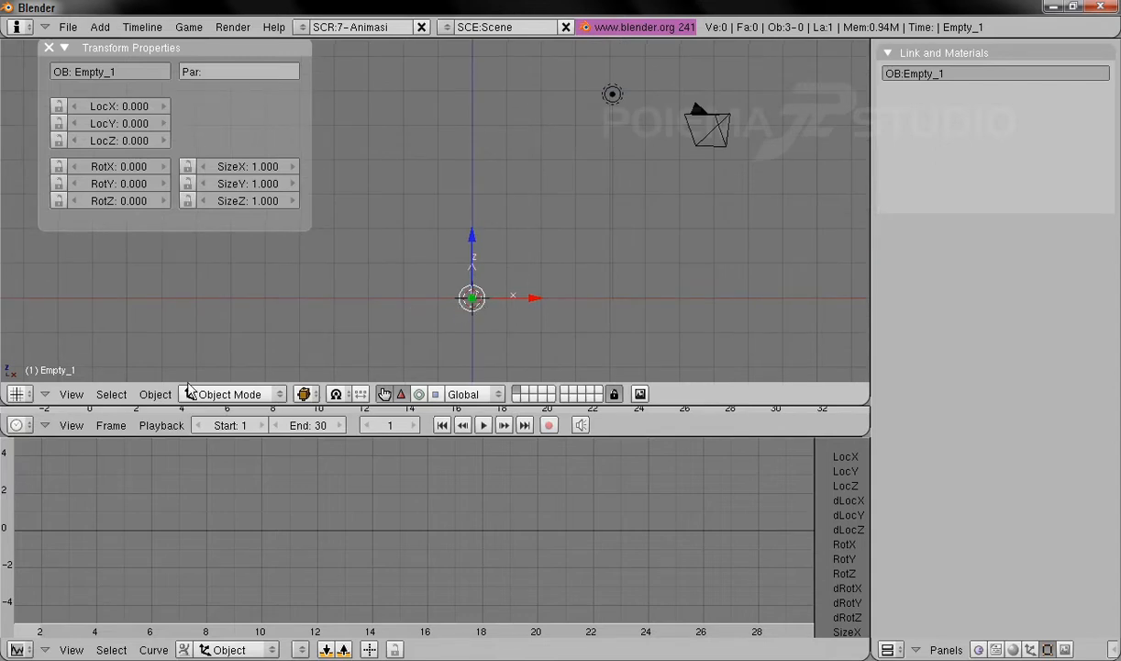
left_click(155, 394)
left_click(225, 261)
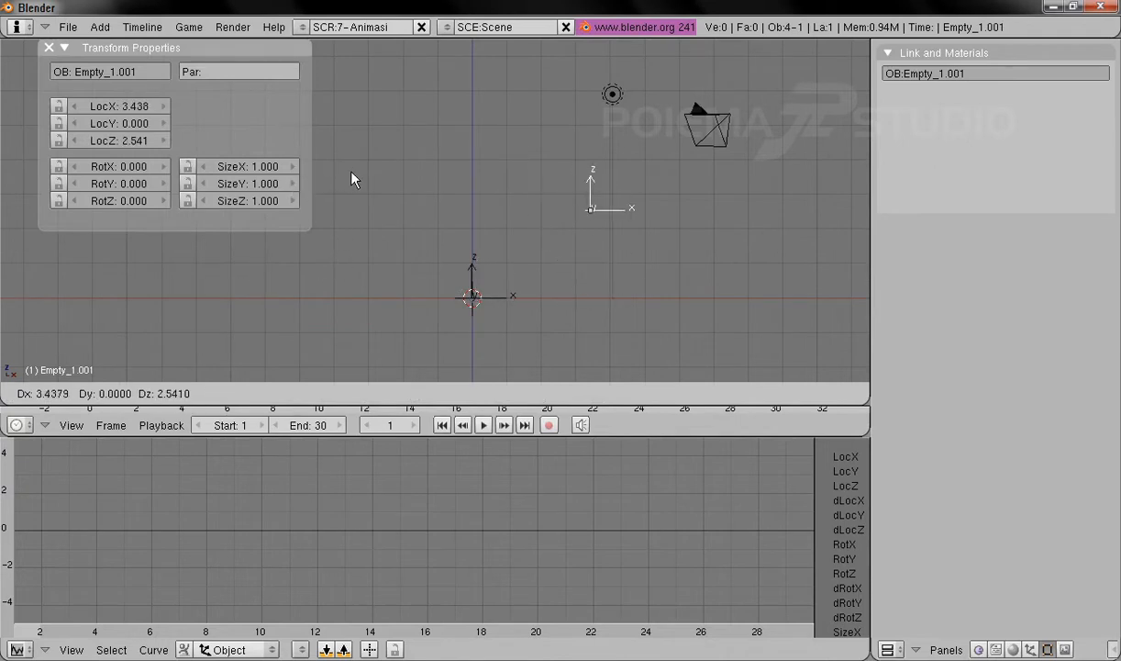
key("Escape")
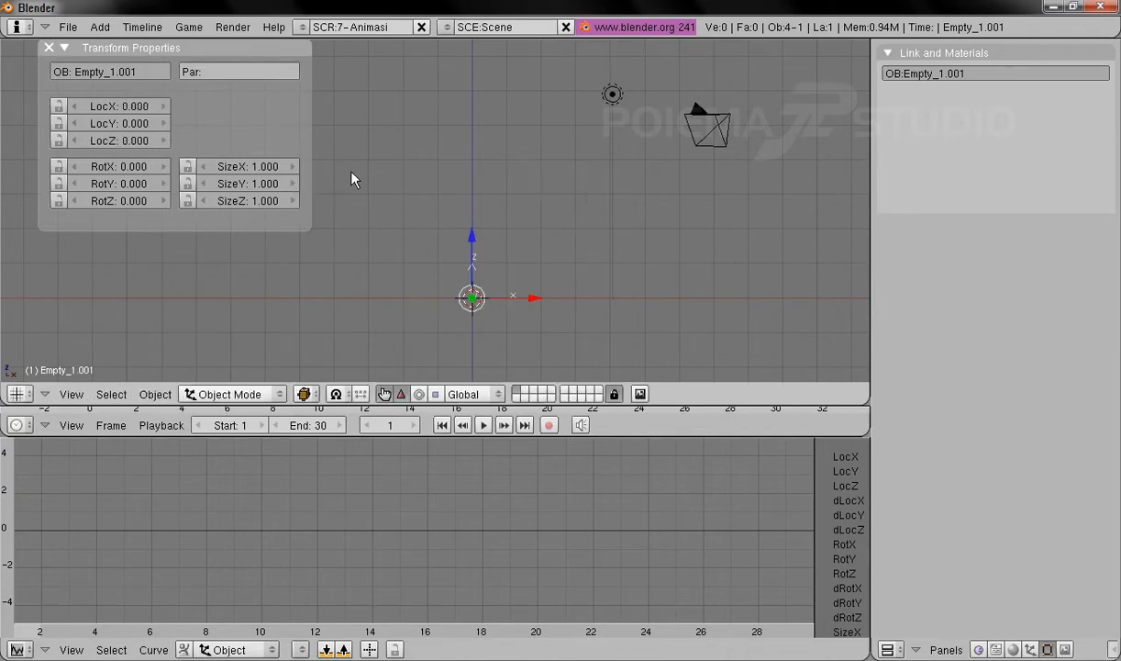
left_click(140, 73)
left_click(152, 70)
key("BackSpace")
type("2")
key("Return")
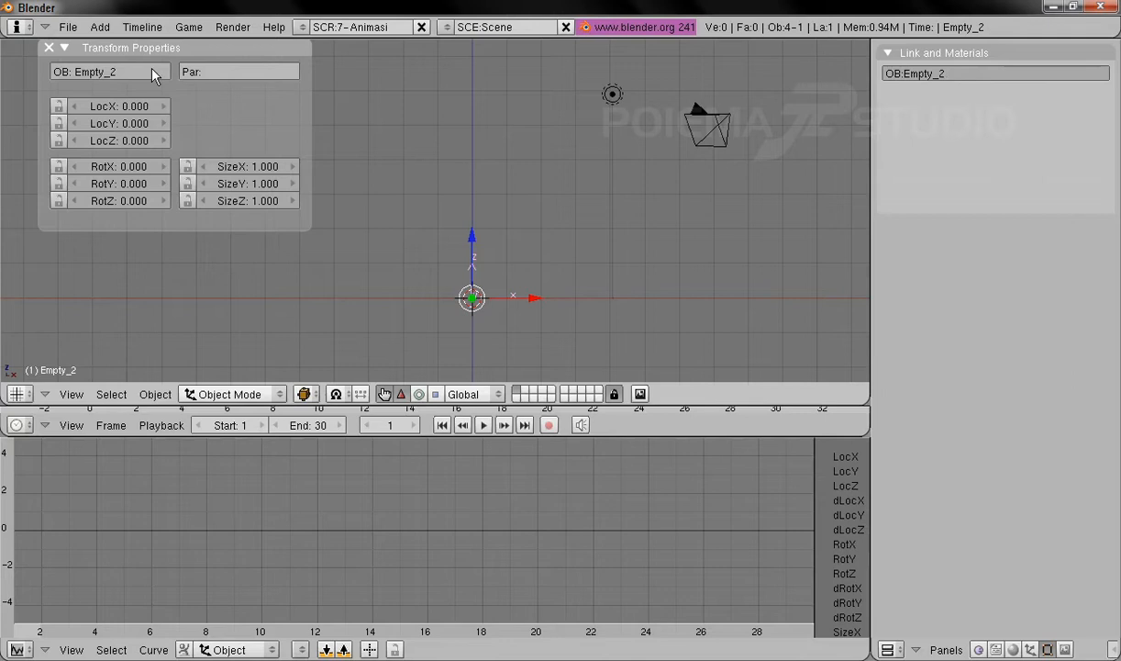
Position Empty_2 directly above Empty_1 by setting its X location to 0 and Z location to 2
left_click(125, 110)
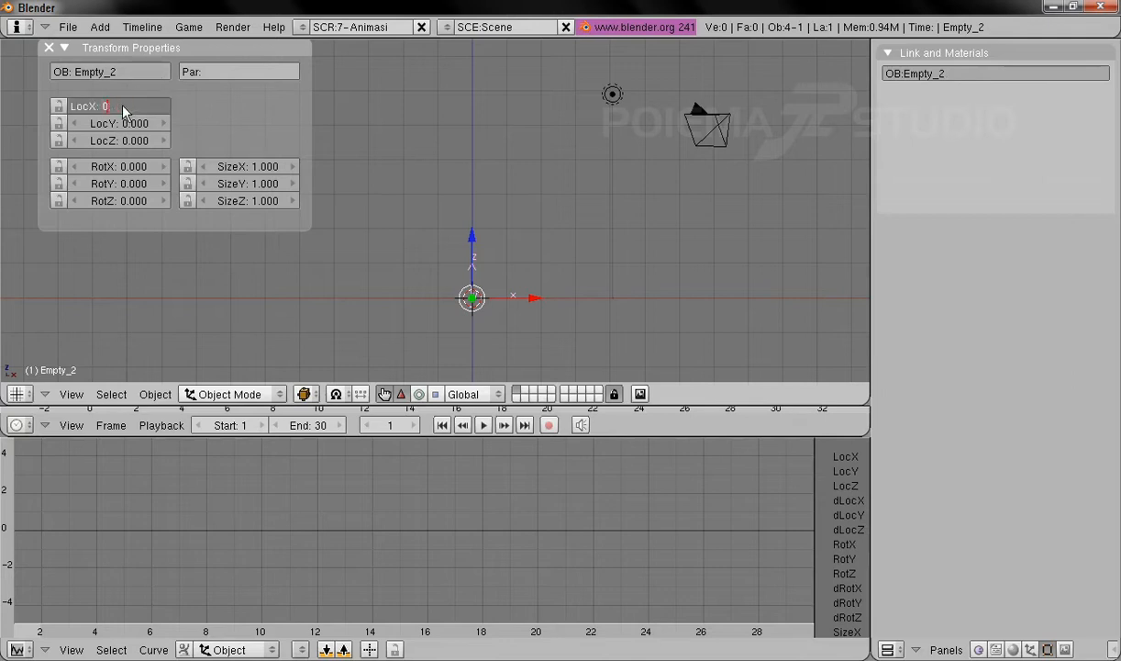
type("0")
key("Tab")
key("Tab")
type("2")
key("Return")
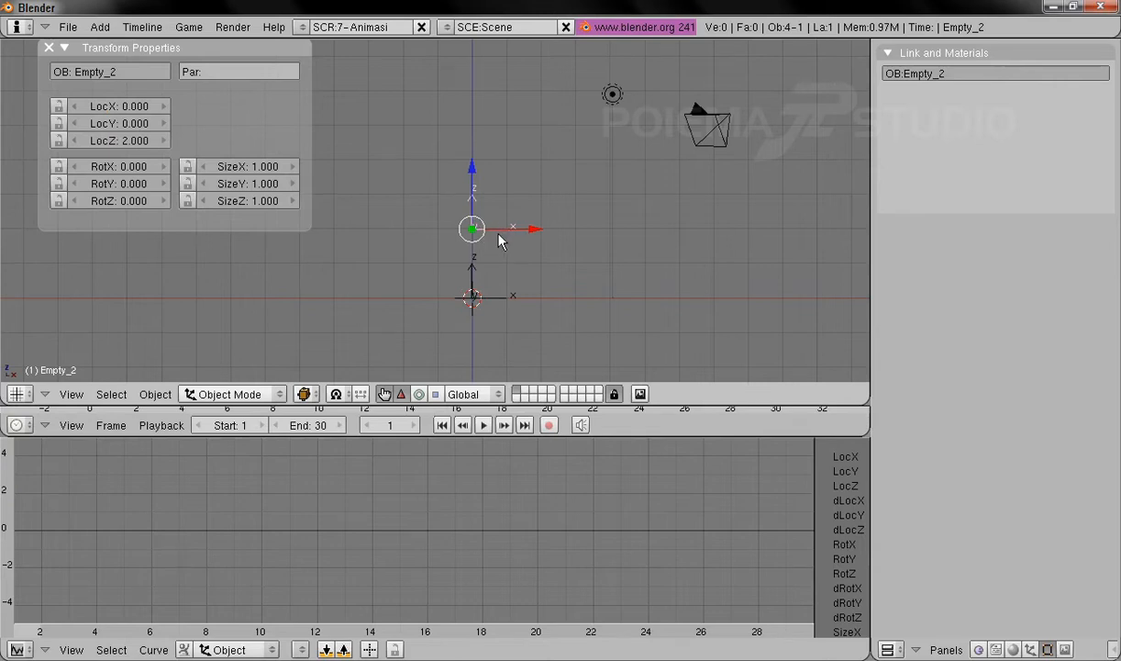
Duplicate Empty_2 in place without moving the copy, and rename the duplicate Empty_3
left_click(152, 393)
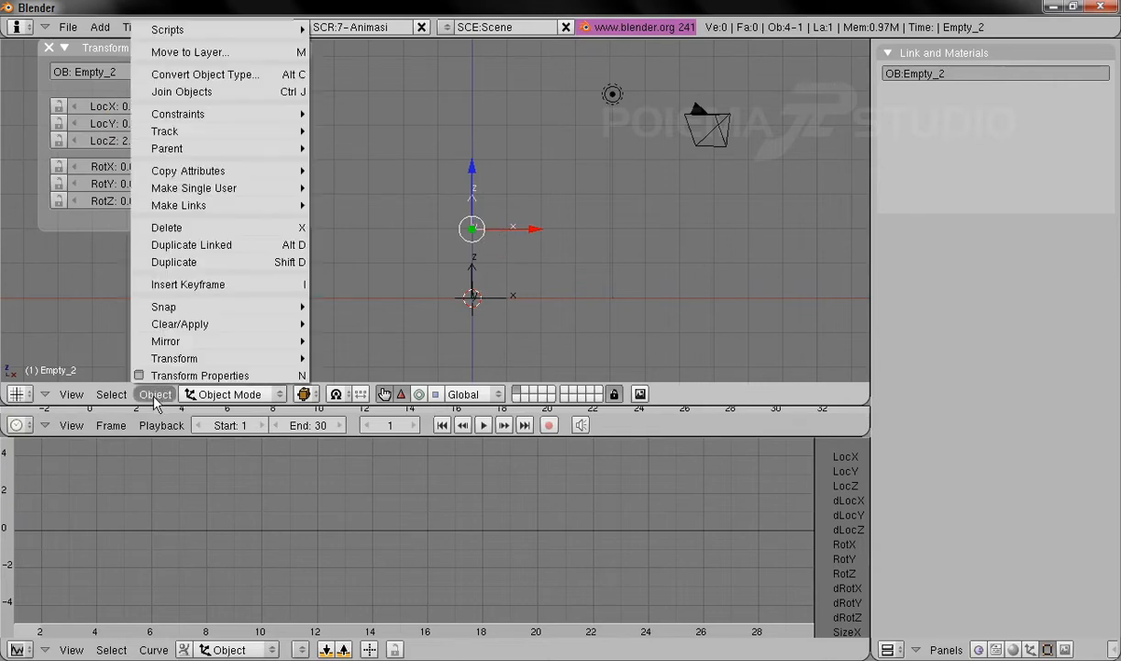
left_click(217, 262)
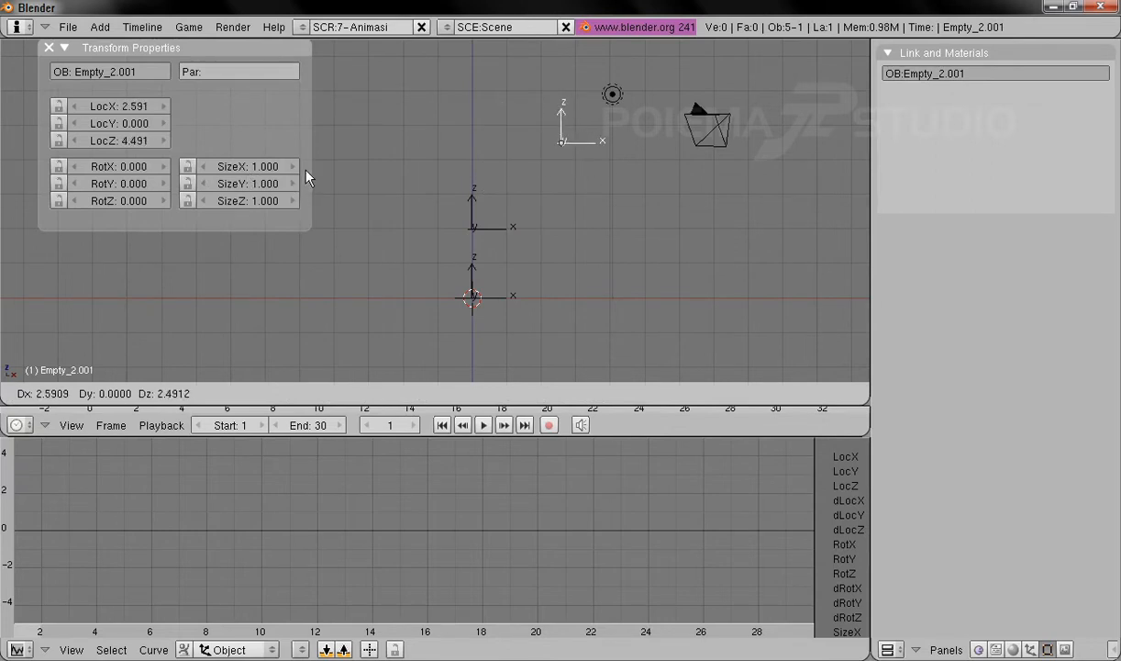
right_click(269, 181)
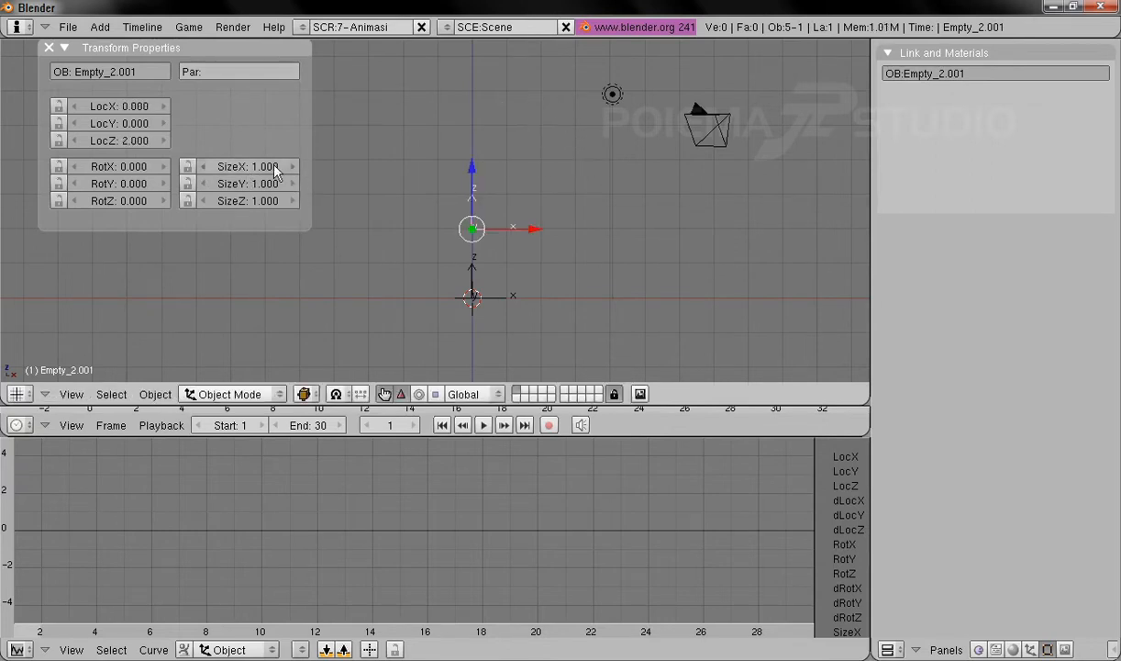
left_click(142, 71)
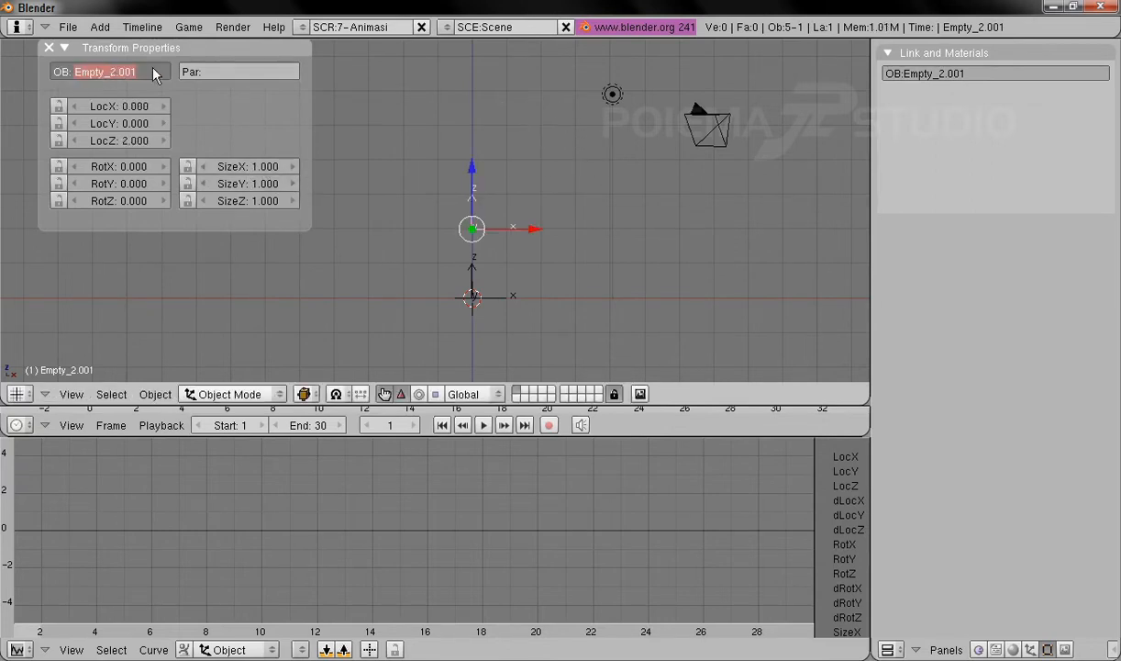
key("BackSpace")
key("BackSpace")
key("BackSpace")
key("BackSpace")
key("BackSpace")
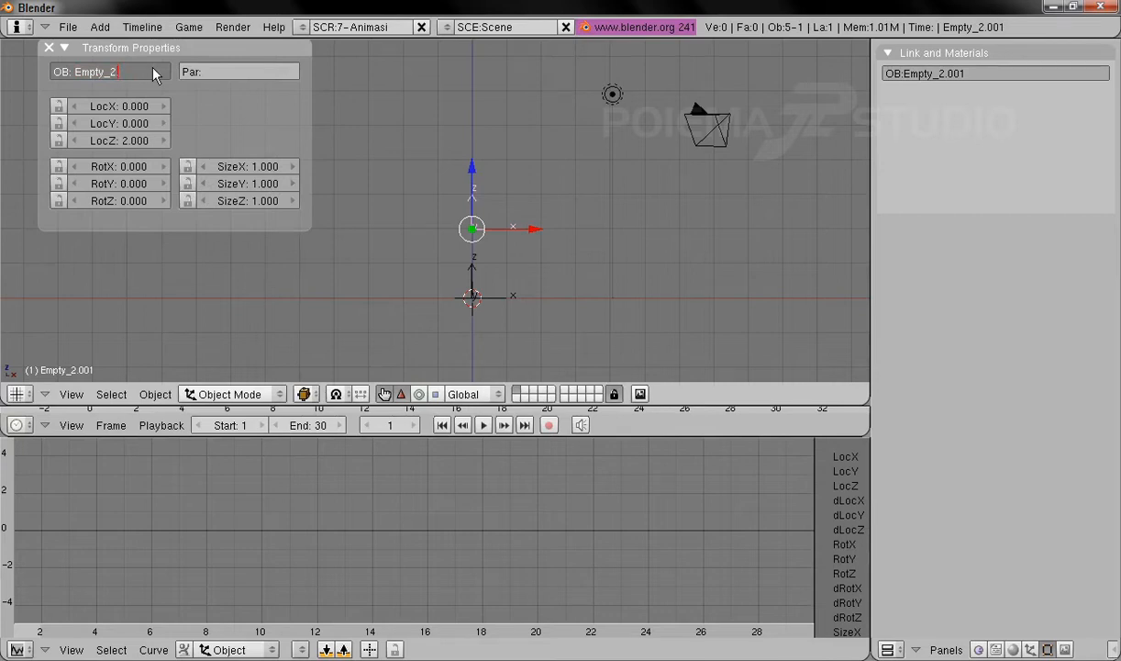
type("3")
key("Return")
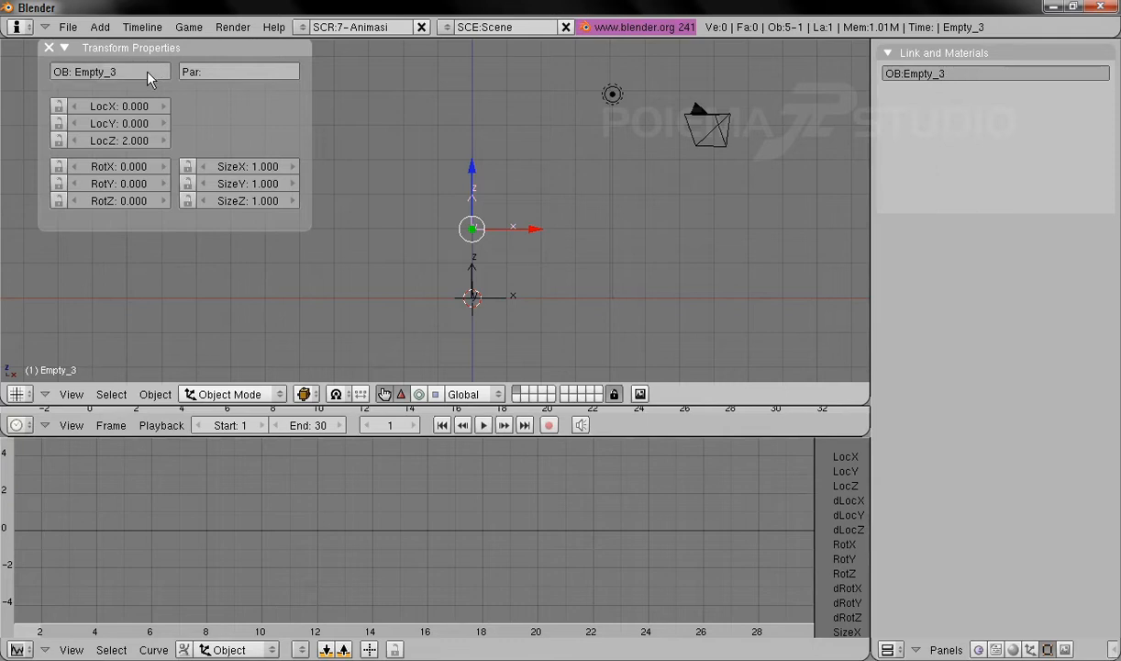
Set the Z location of Empty_3 to 4, directly above Empty_2
left_click(133, 108)
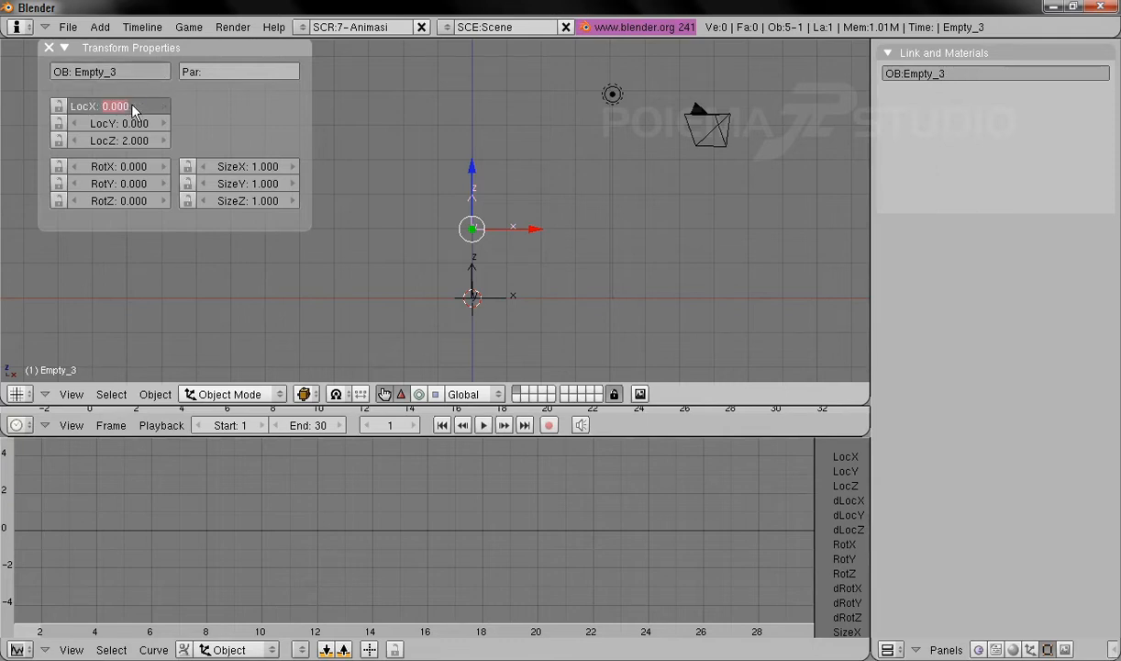
key("Tab")
key("Tab")
type("4")
key("Return")
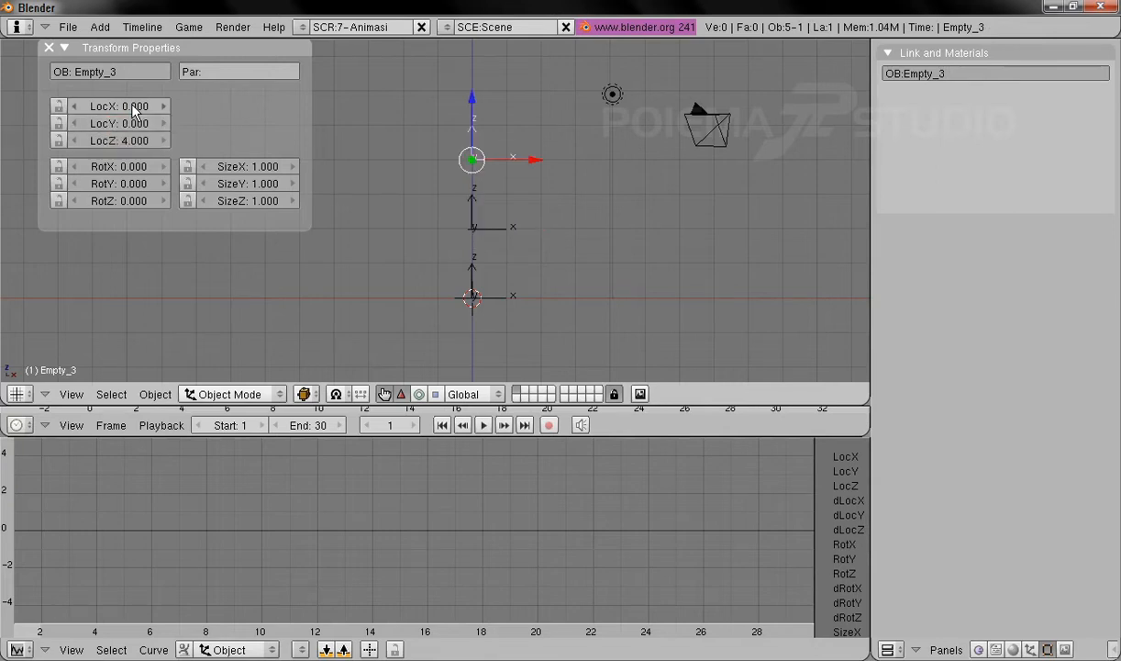
Parent Empty_3 to Empty_2, selecting Empty_2 last so that it acts as the parent
middle_click_drag(523, 243, 564, 222)
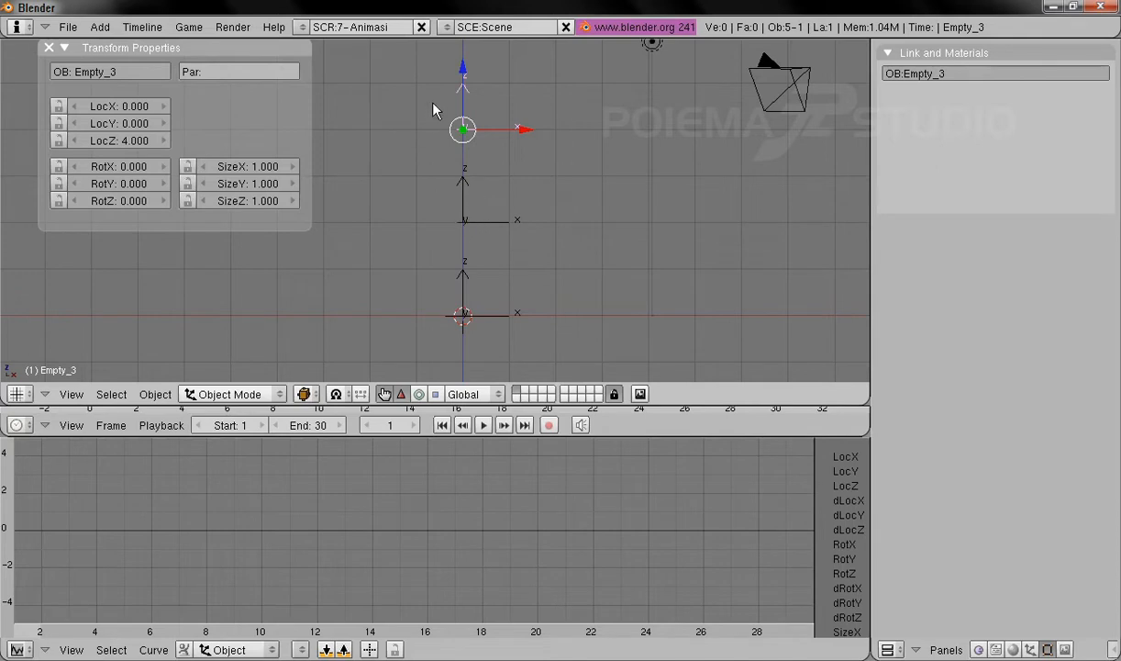
right_click(494, 223, "shift")
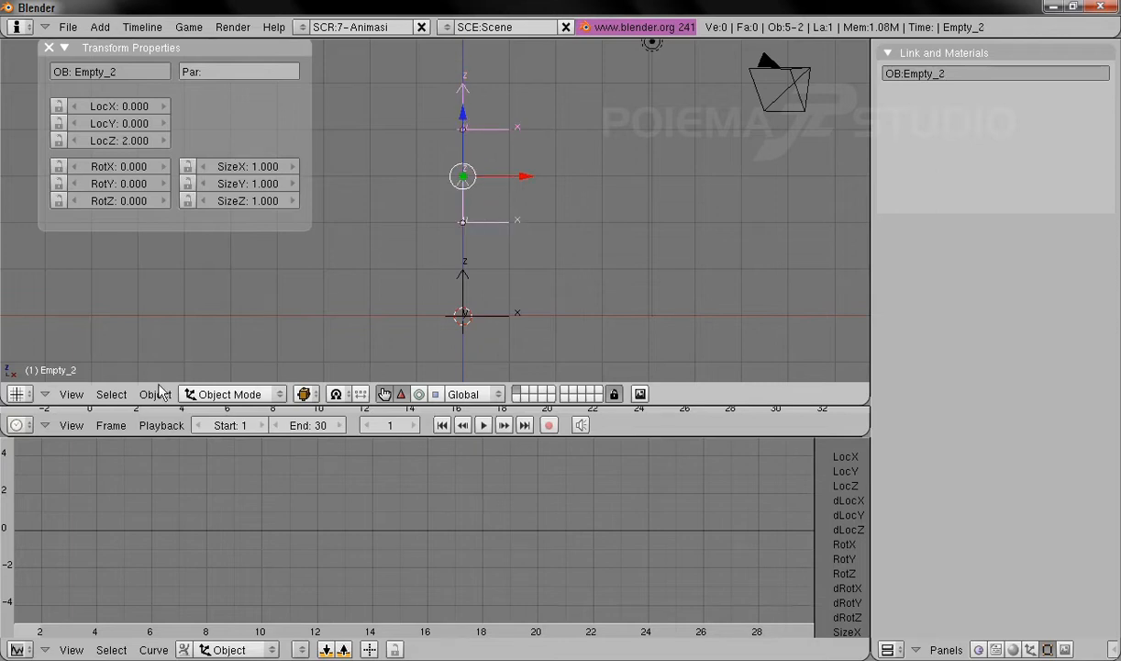
left_click(155, 394)
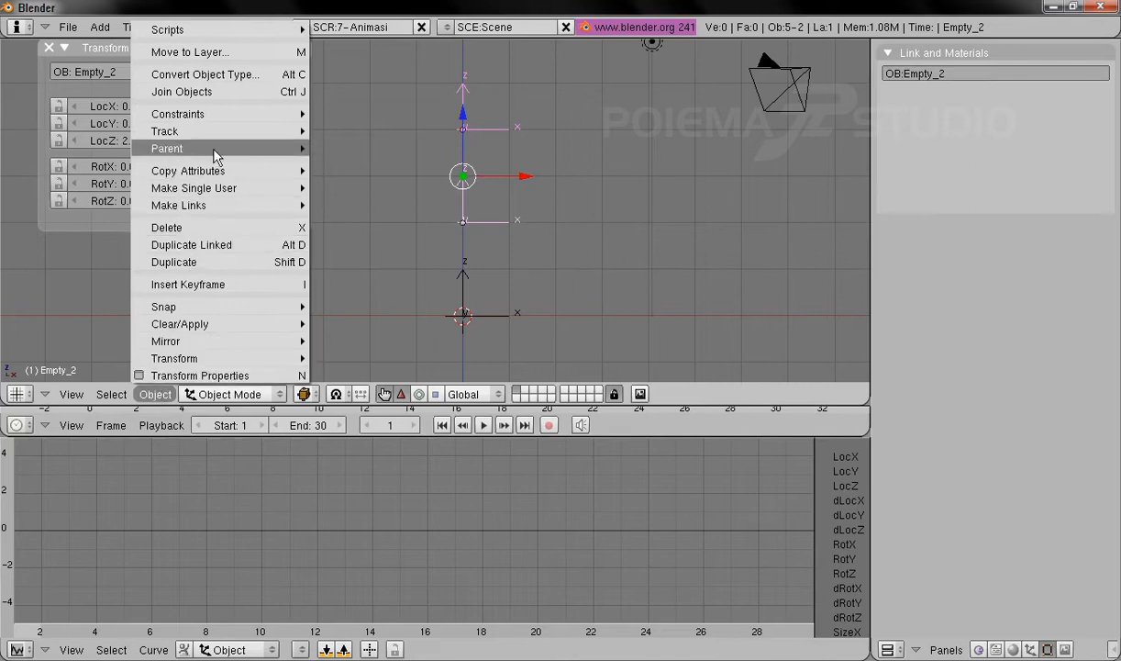
mouse_move(213, 150)
left_click(338, 149)
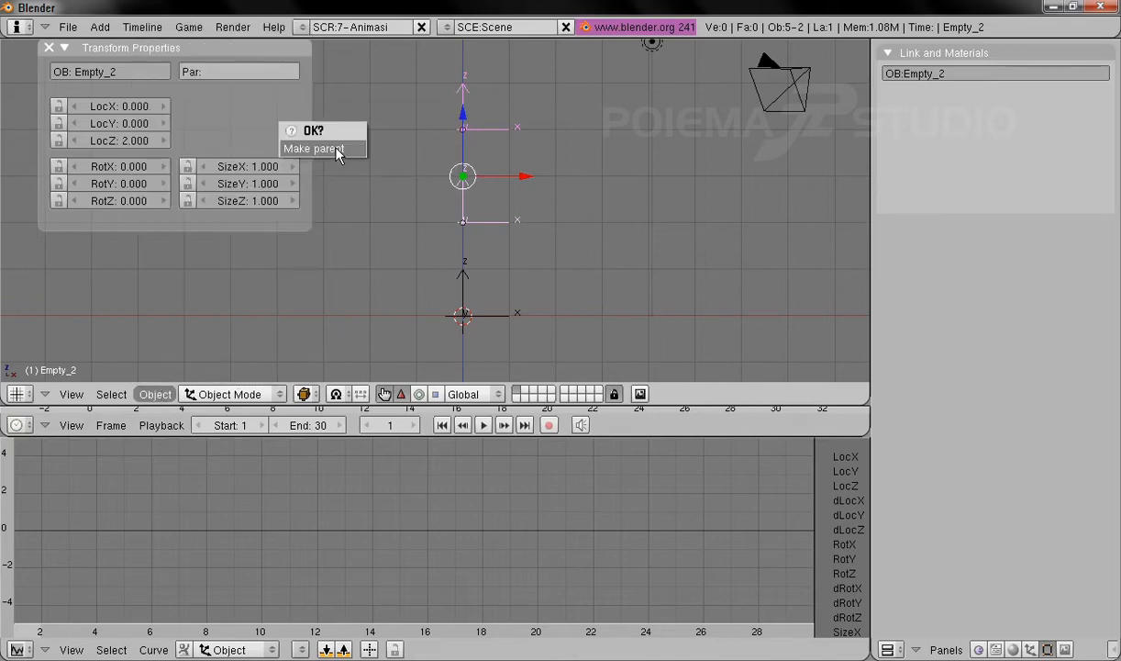
left_click(332, 151)
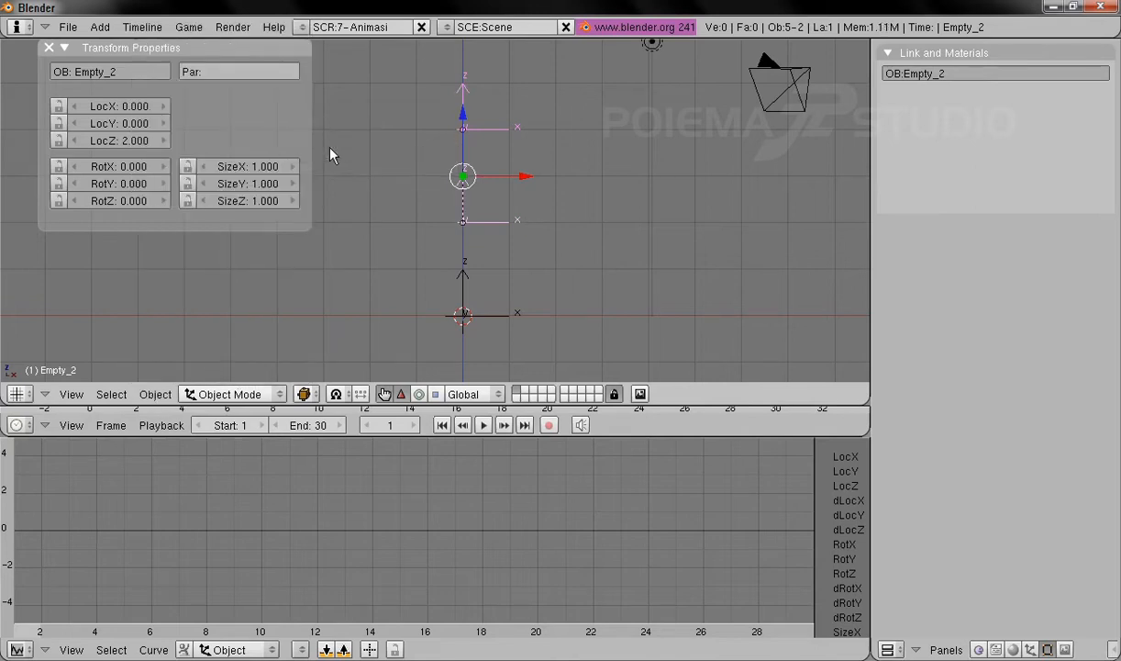
Parent Empty_2 to Empty_1, selecting Empty_1 last so that it acts as the parent
right_click(499, 228)
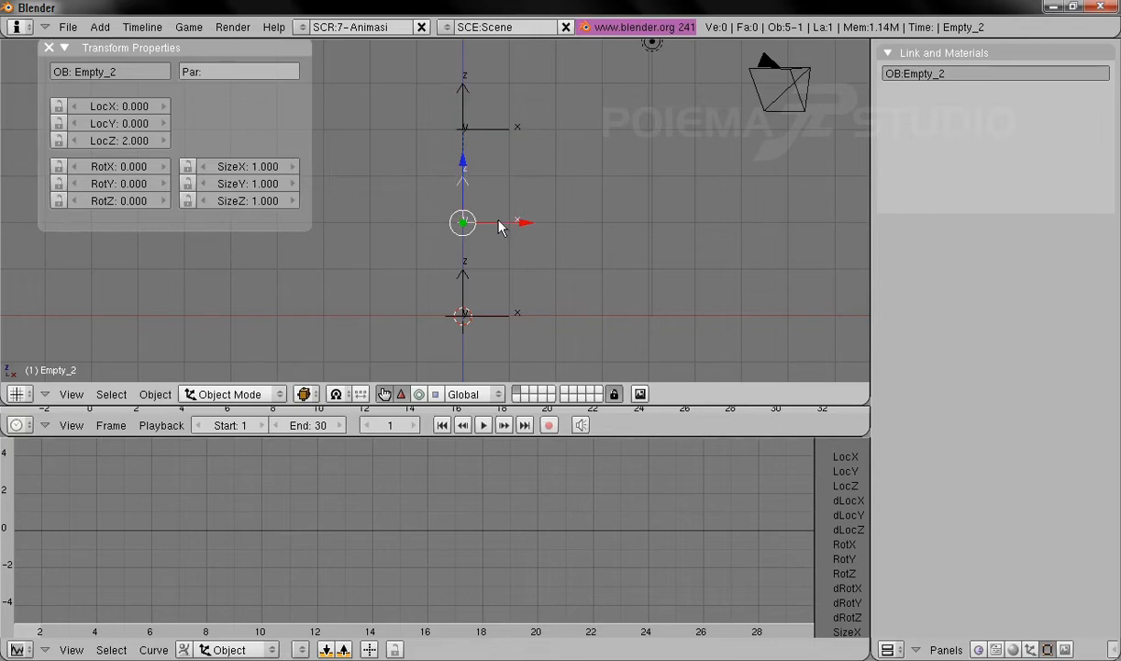
right_click(505, 324, "shift")
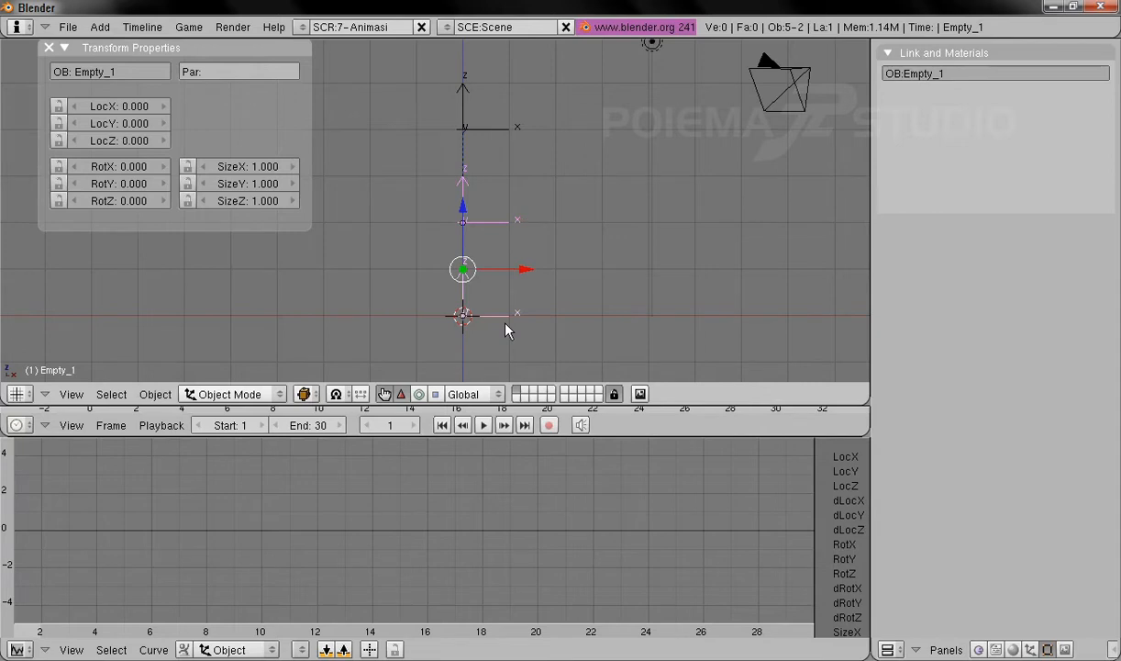
left_click(155, 393)
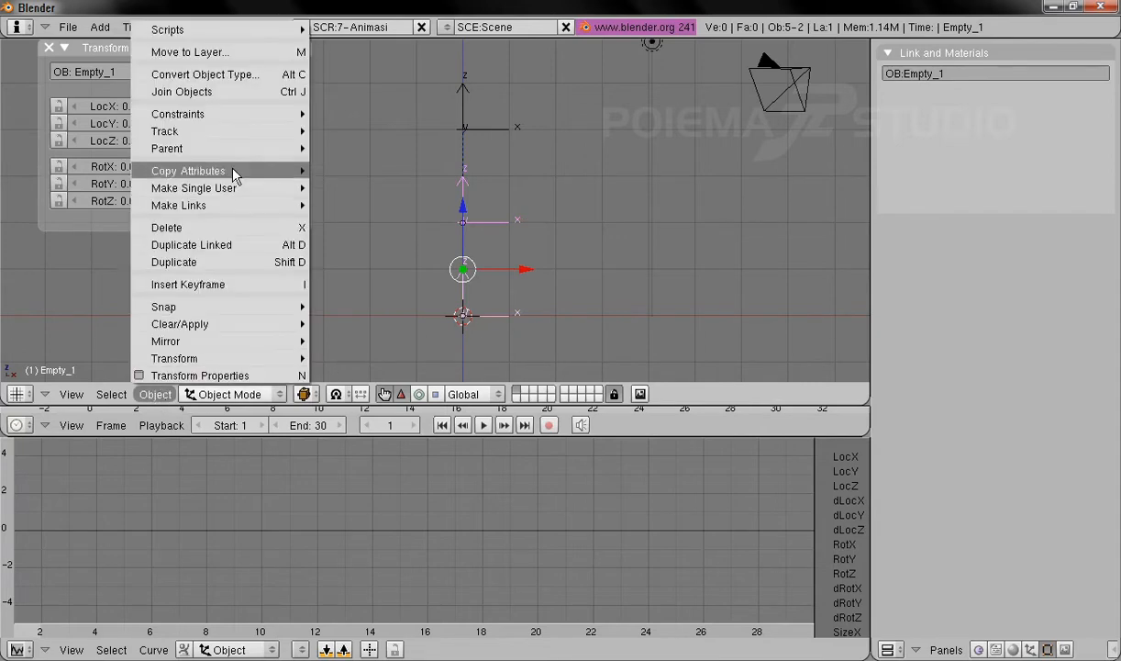
mouse_move(238, 150)
left_click(363, 149)
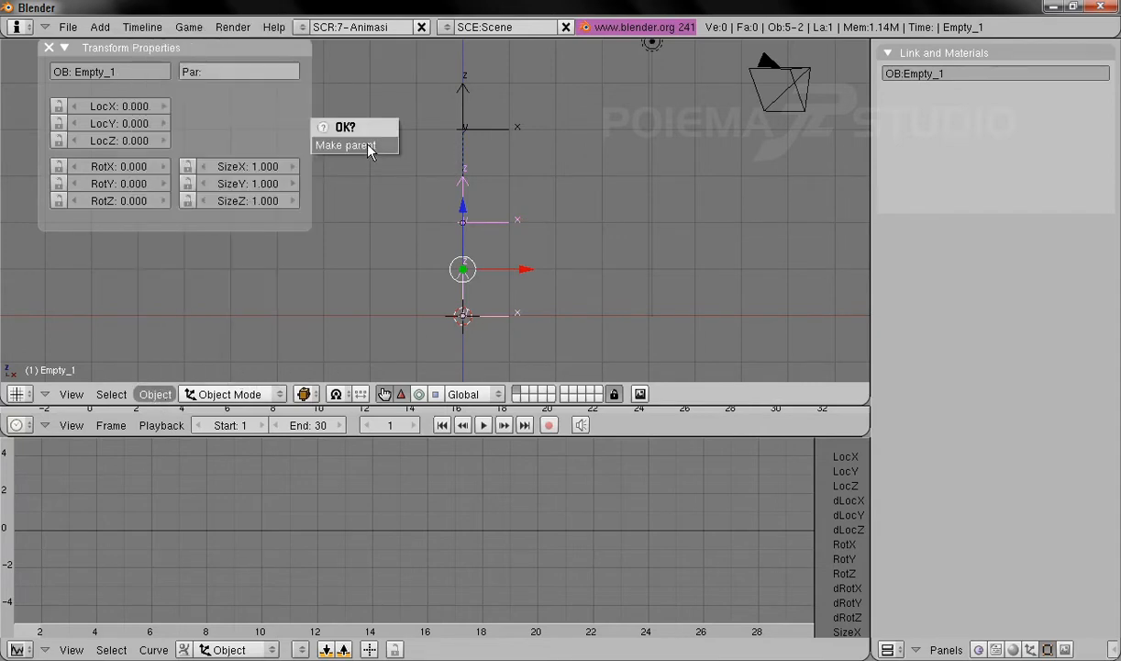
left_click(364, 147)
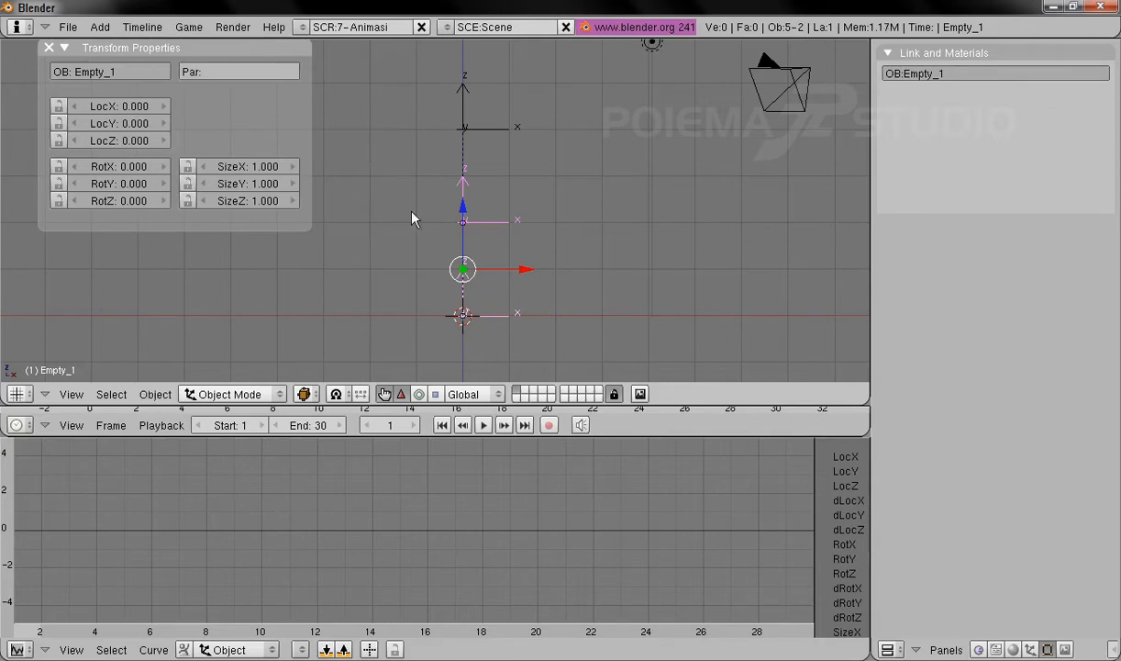
right_click(512, 328)
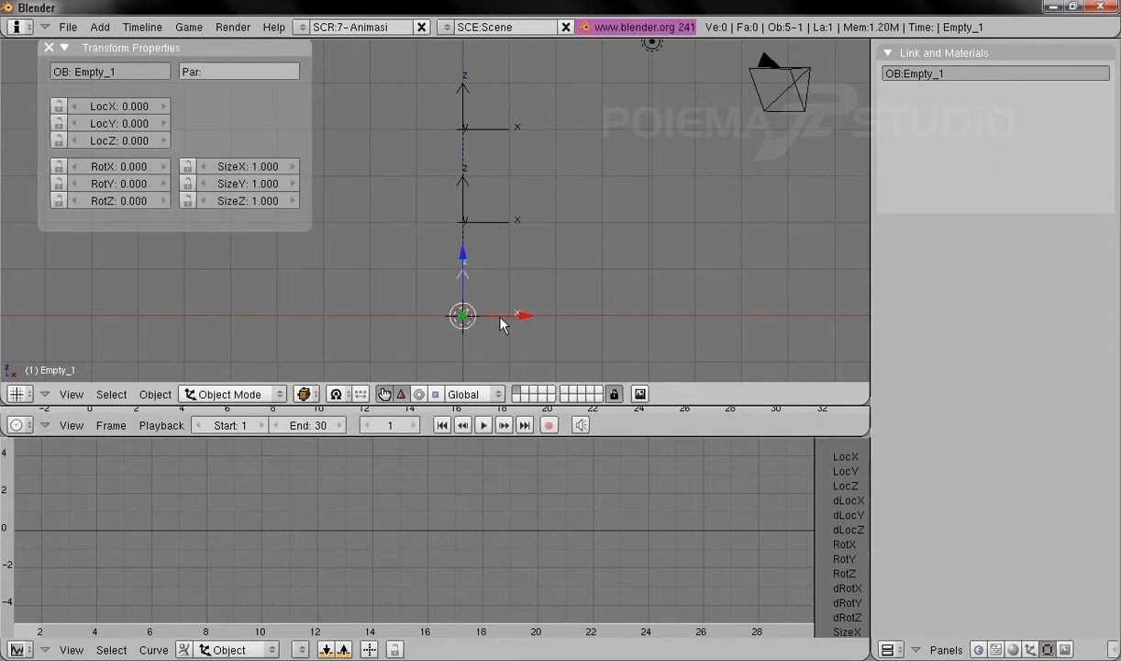
left_click_drag(525, 318, 570, 290)
key("Escape")
Set the X location of Empty_2, the middle empty in the chain, to -2
right_click(493, 231)
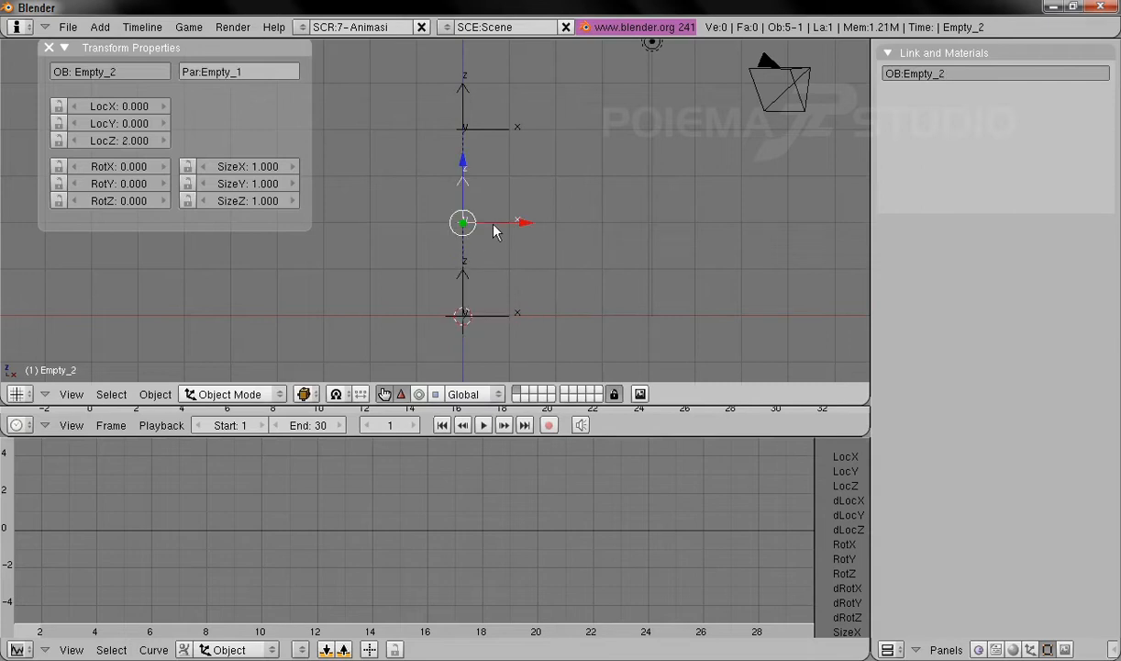
left_click(115, 107)
type("-2")
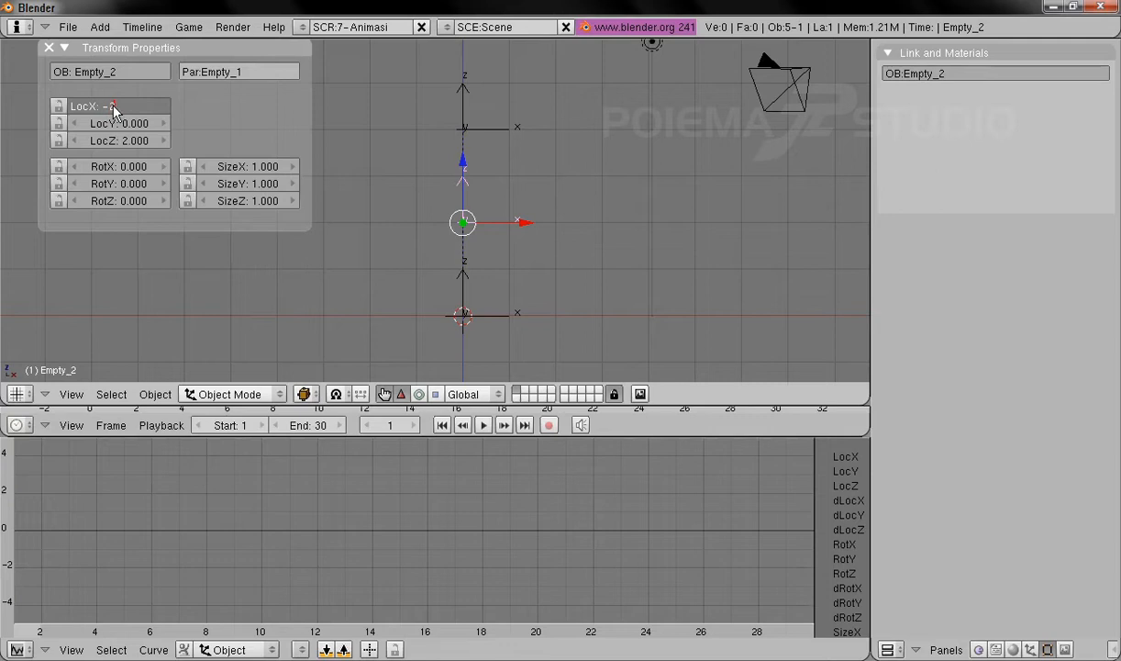
key("Return")
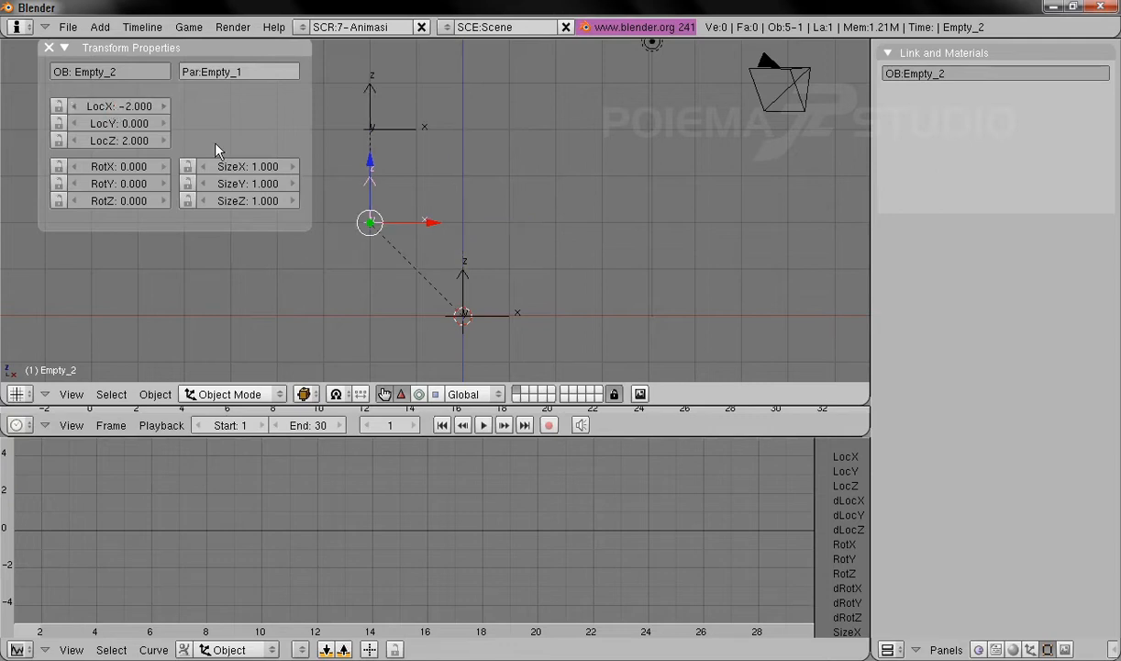
Set the X location of Empty_3, the topmost empty in the chain, to 1
right_click(396, 134)
left_click(126, 112)
type("1")
key("Return")
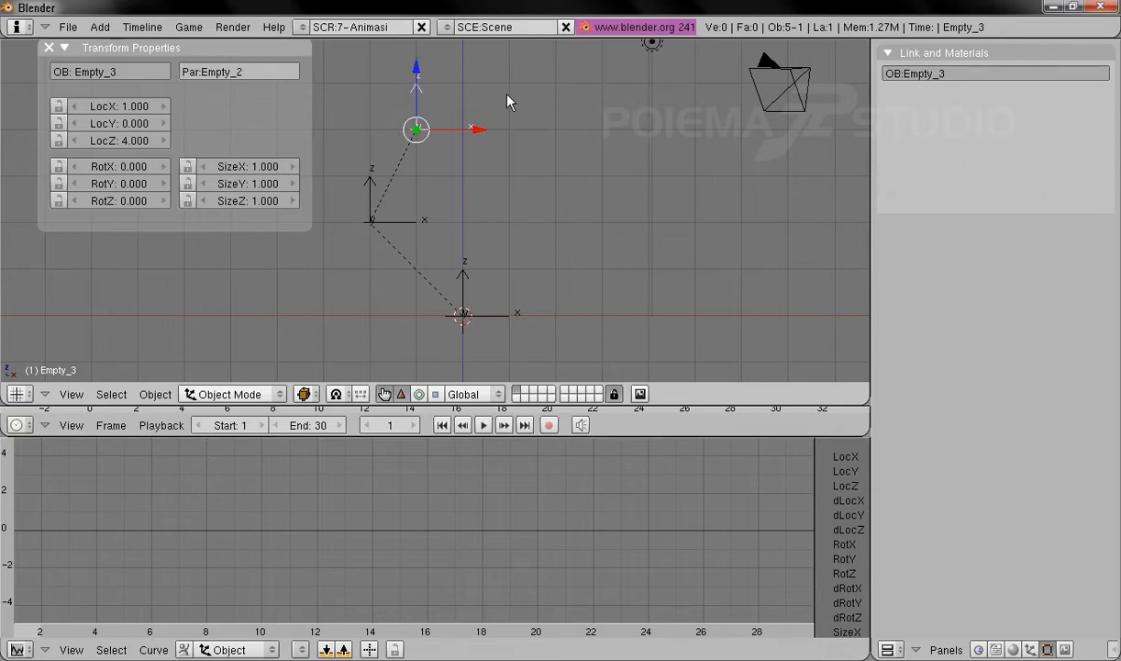
Move Empty_2 along X to -1.5 to test how its child follows, and set its X location back to -2
right_click(418, 227)
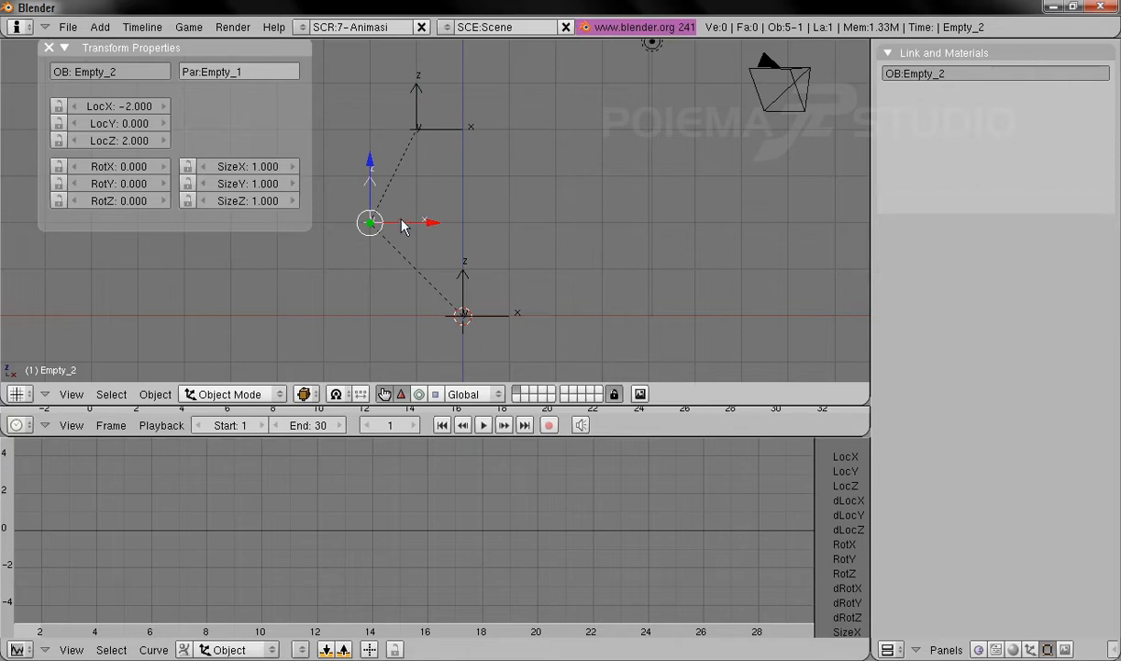
mouse_move(430, 228)
left_mouse_down()
mouse_move(465, 227)
mouse_move(421, 230)
mouse_move(522, 232)
mouse_move(444, 231)
left_mouse_up()
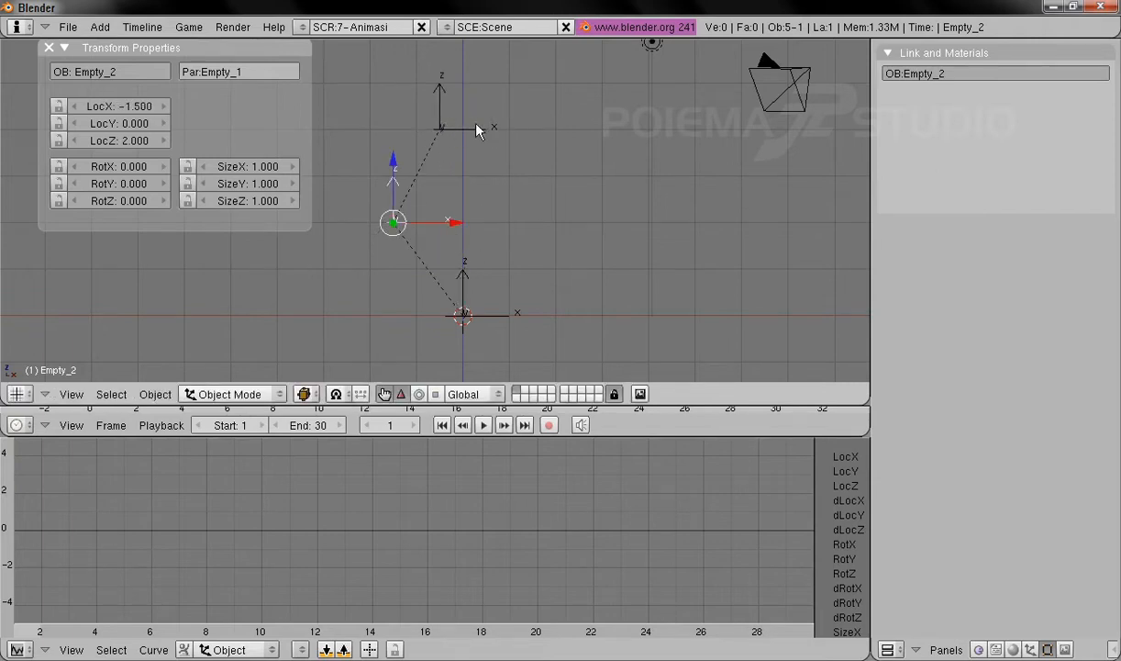
left_click(113, 106)
type("-2")
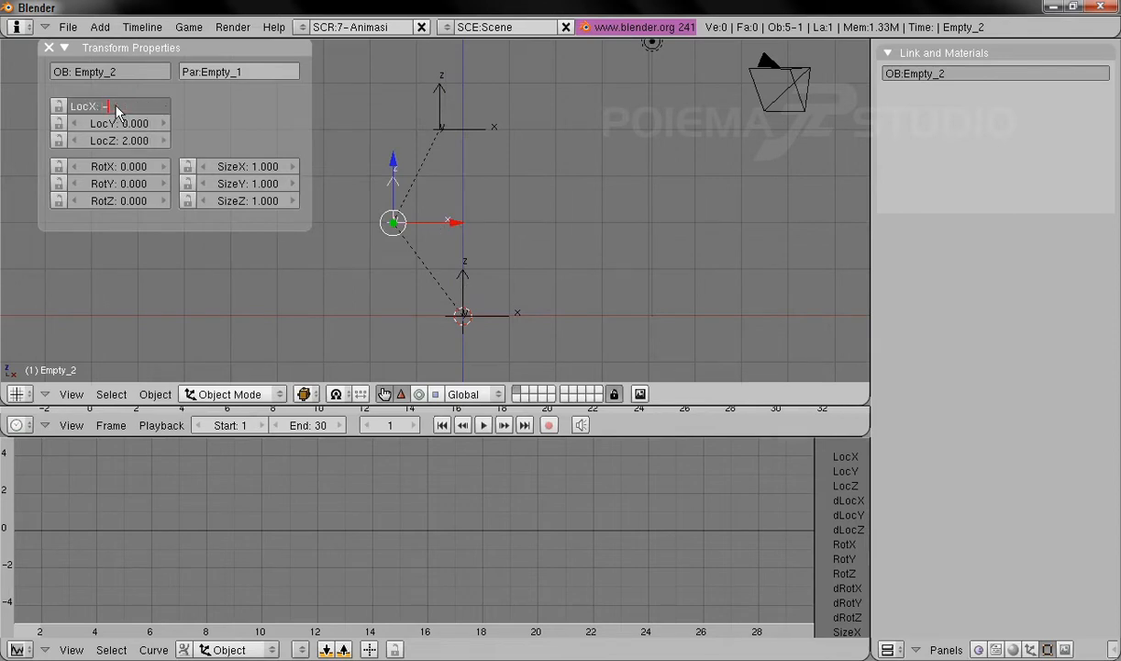
key("Return")
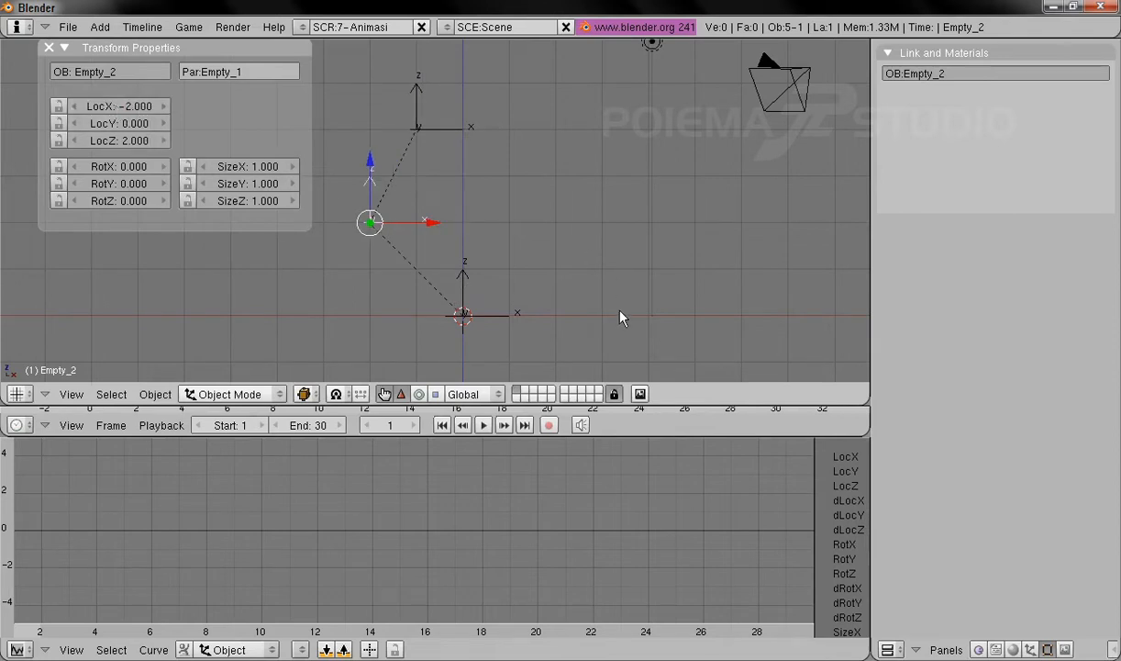
Set the X location of Empty_1, the root of the parented chain, to -3
right_click(485, 321)
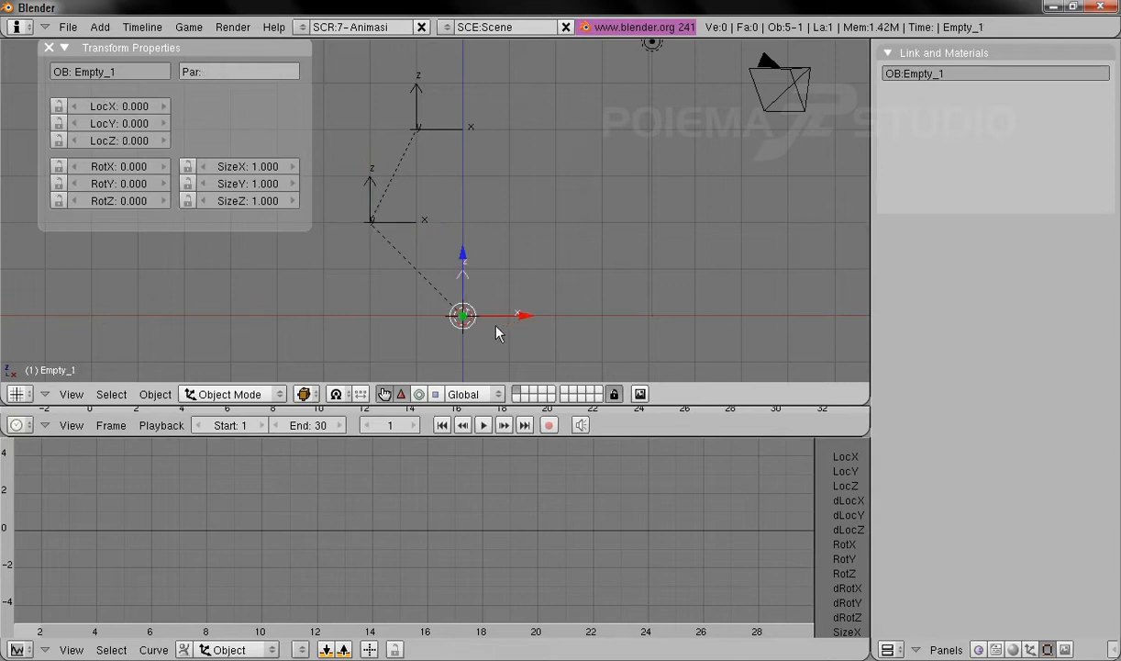
left_click(120, 109)
type("-3")
key("Return")
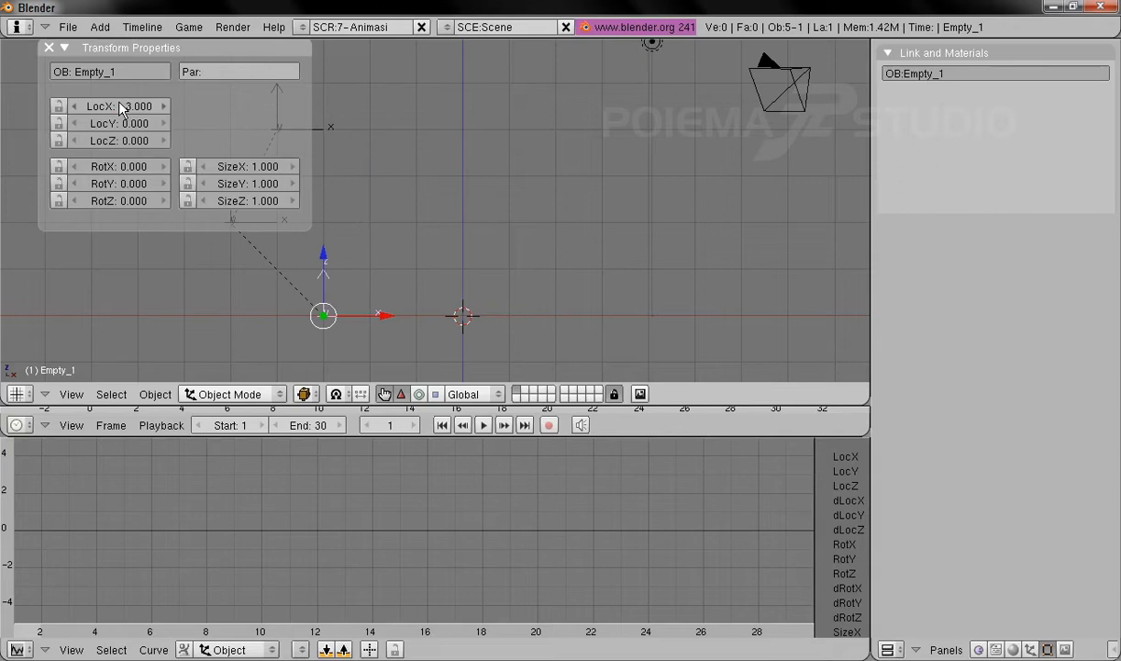
middle_click_drag(342, 292, 492, 299, "shift")
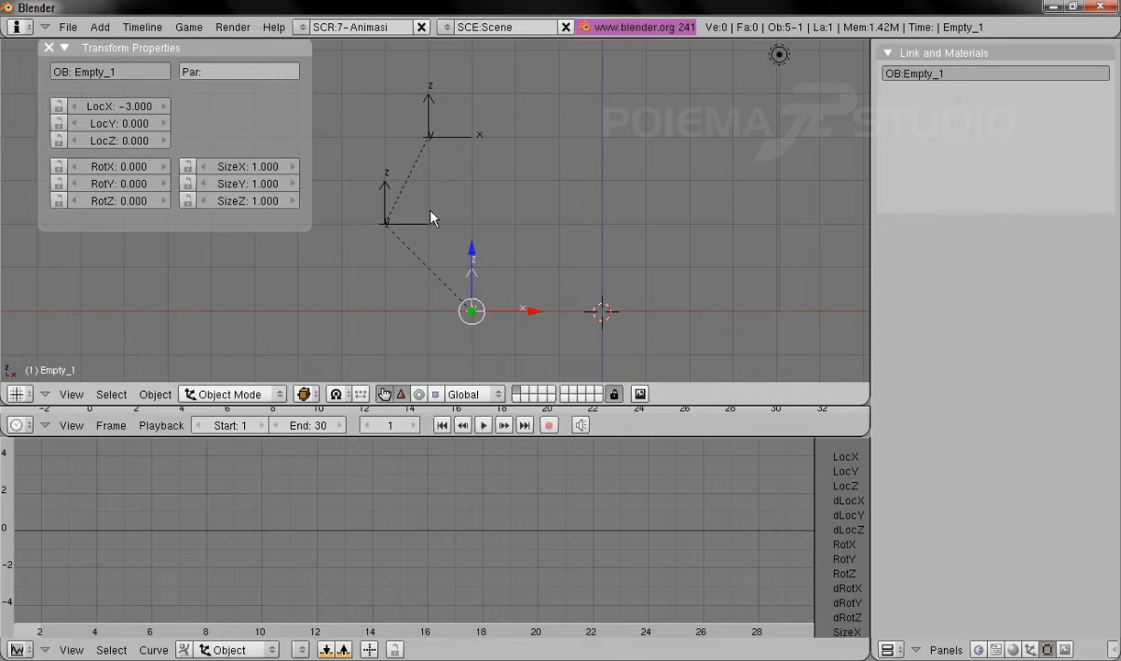
Select Empty_3 and Empty_2 in turn to check their location values after moving the root parent
right_click(470, 136)
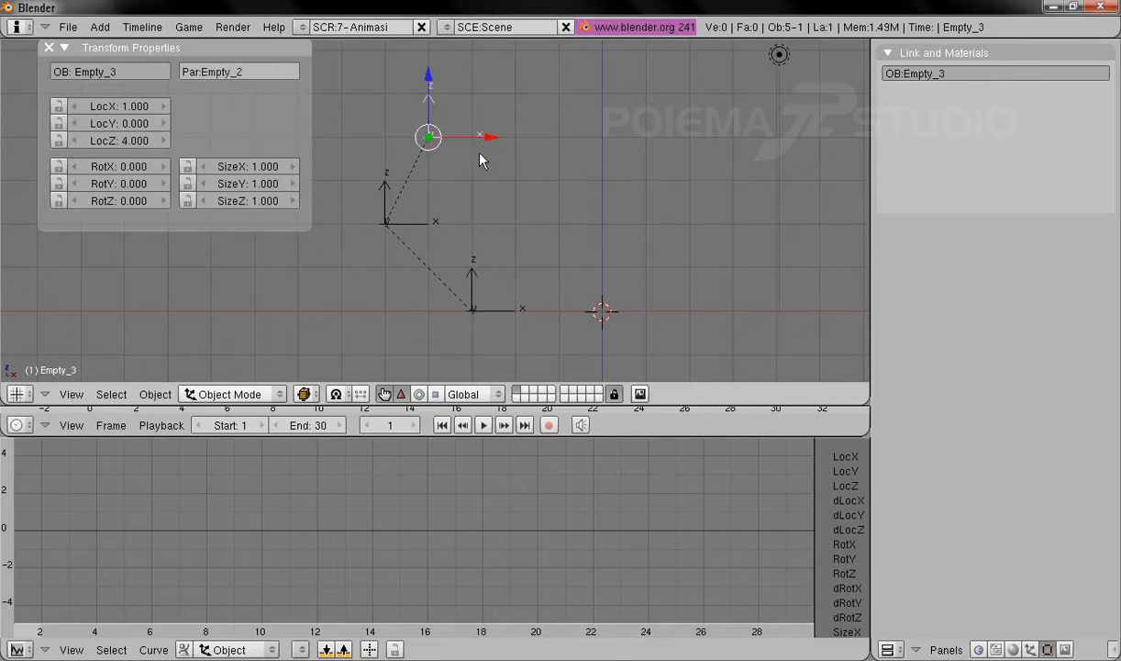
right_click(419, 220)
middle_click_drag(611, 245, 591, 249, "shift")
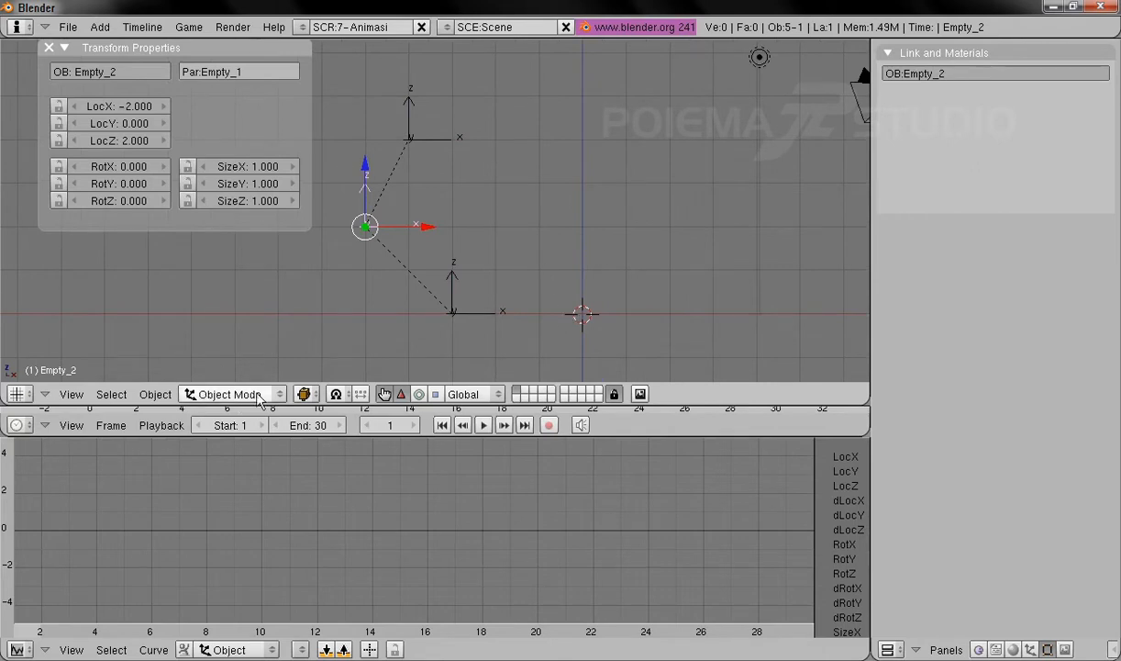
Add an armature at the 3D cursor in top view and return it to Object Mode
left_click(72, 394)
left_click(107, 303)
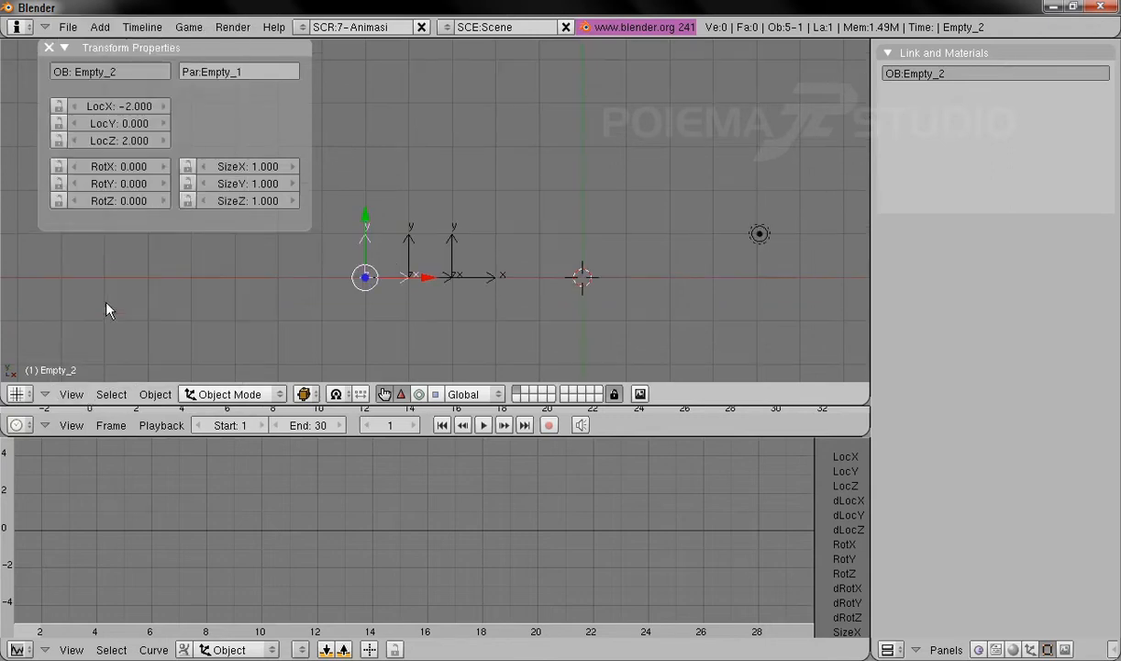
left_click(95, 27)
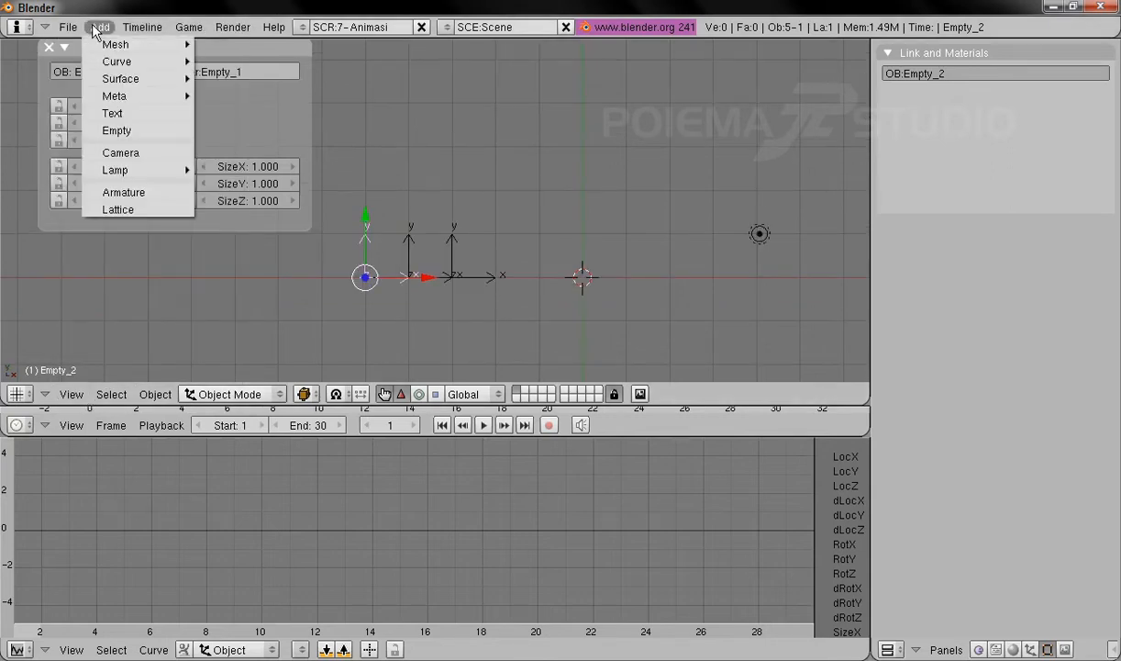
left_click(143, 193)
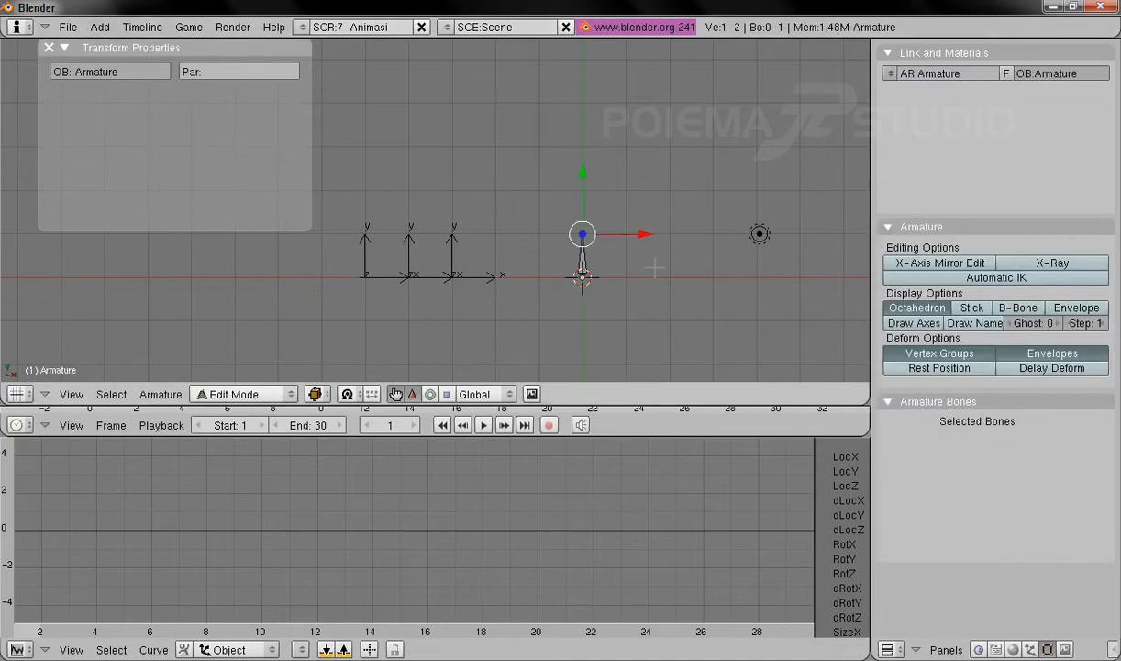
left_click(250, 393)
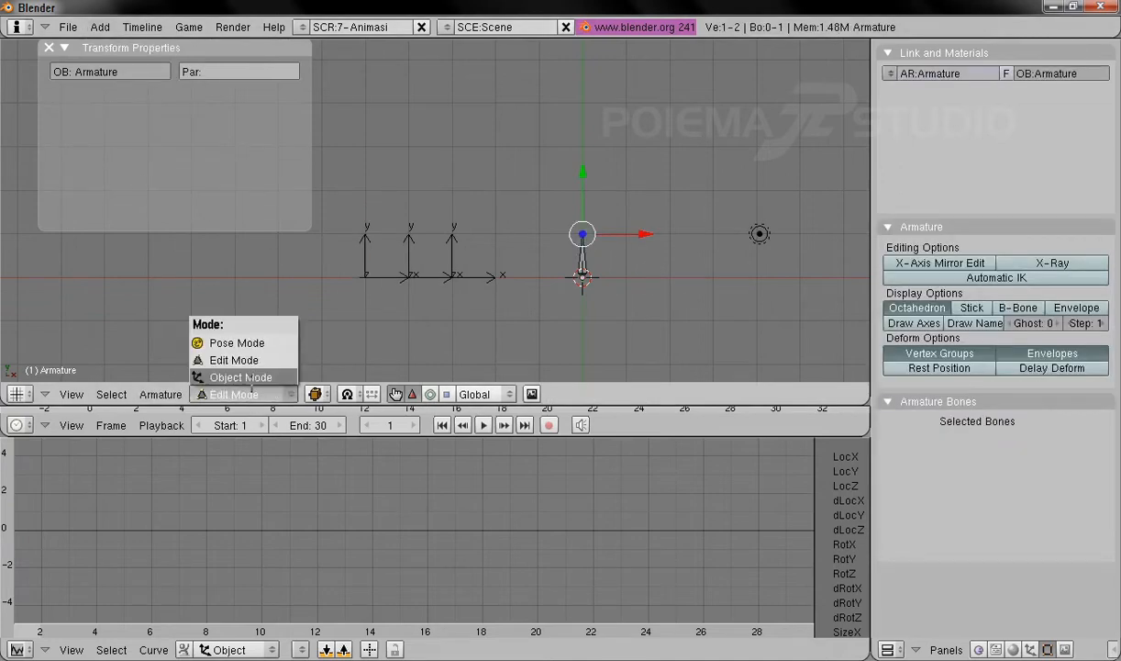
left_click(240, 377)
Put the armature into Edit Mode and select the bone's root and tip joints in turn
middle_click_drag(591, 312, 537, 291, "shift")
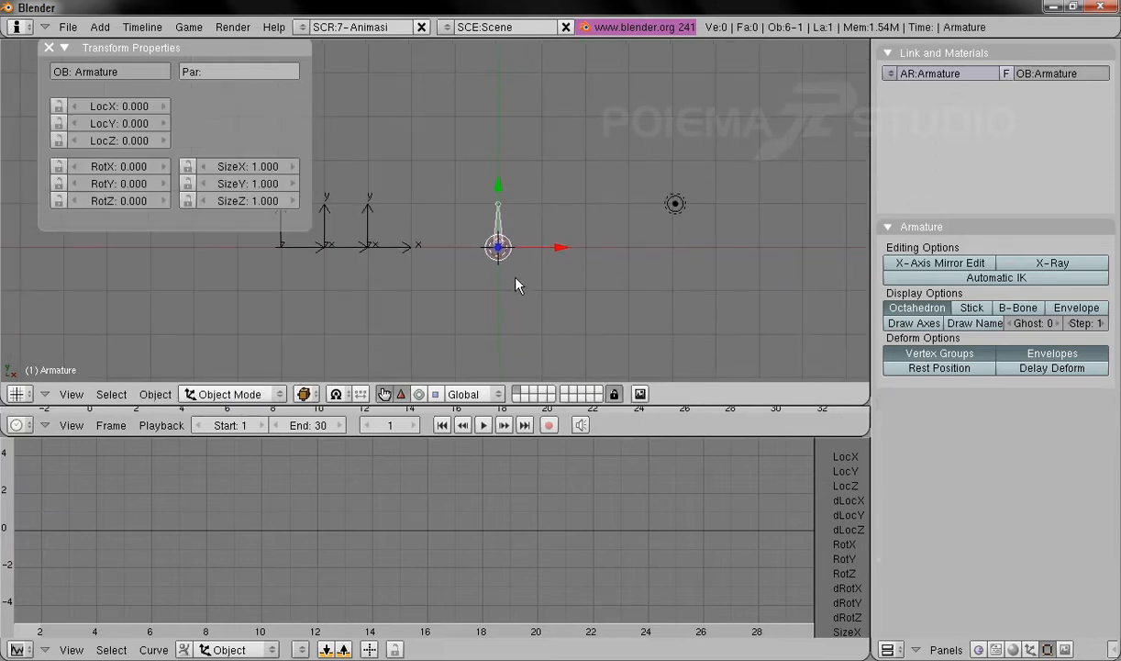
scroll(569, 303, "up", 5)
middle_click_drag(653, 302, 525, 280, "shift")
middle_click_drag(524, 229, 539, 281, "shift")
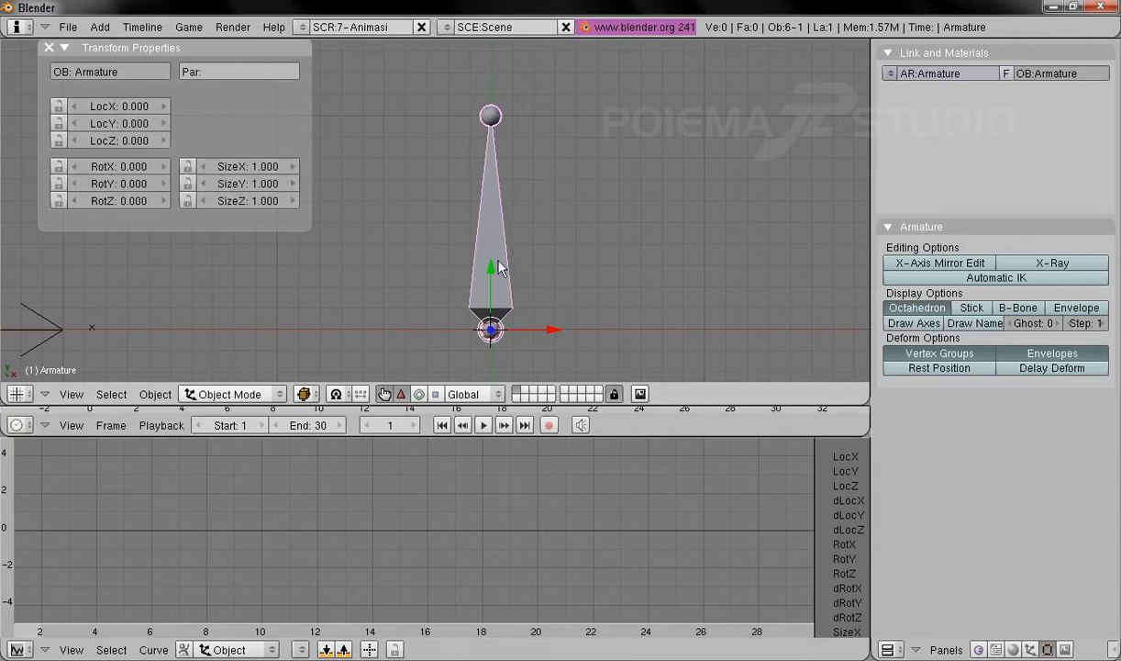
middle_click_drag(514, 214, 530, 226, "shift")
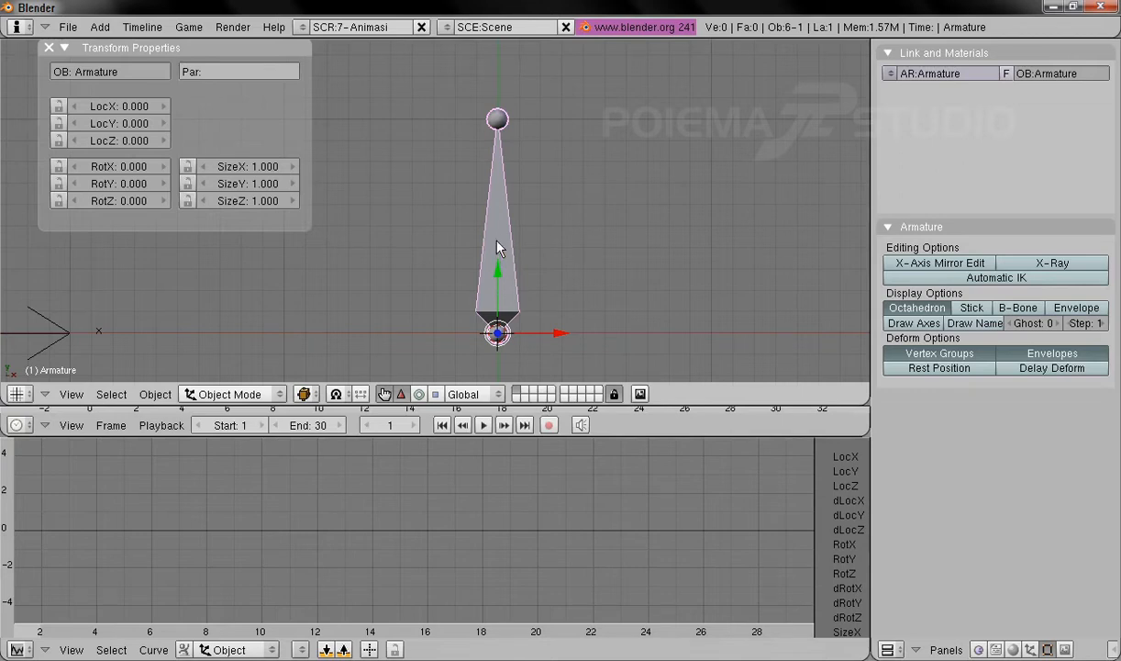
left_click(232, 393)
left_click(238, 363)
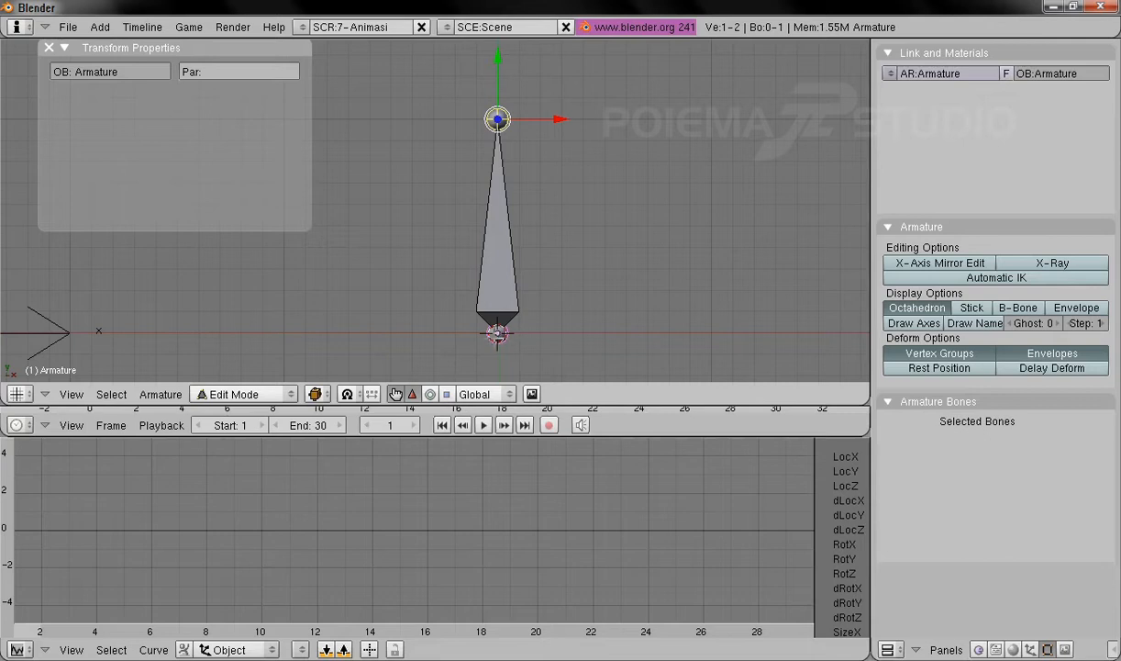
right_click(497, 332)
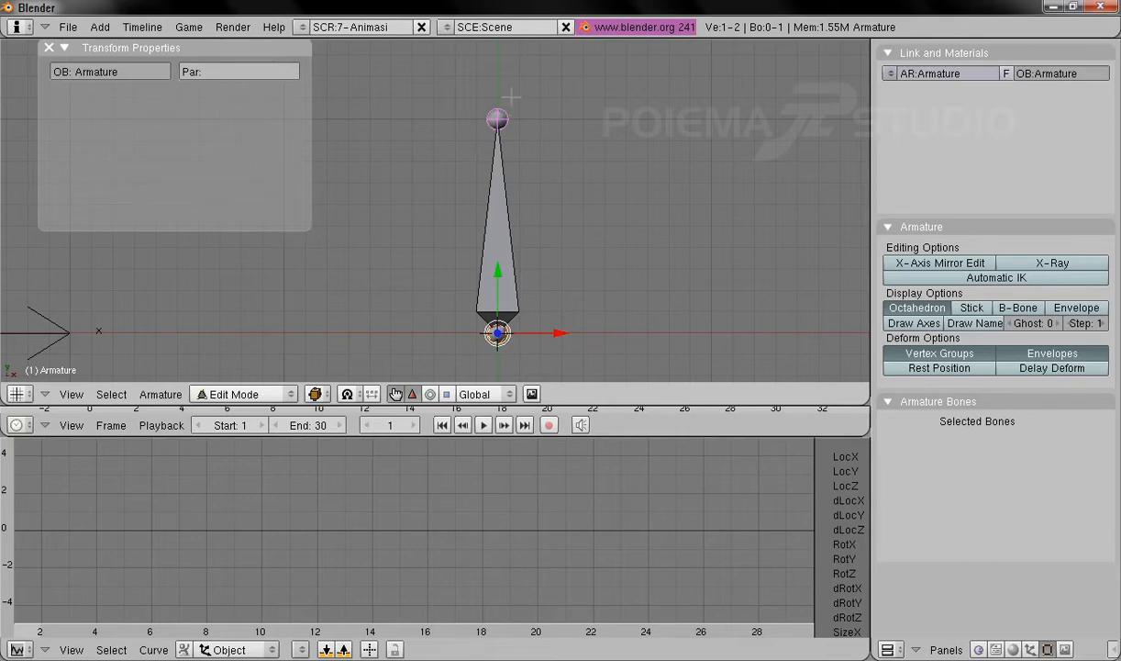
right_click(473, 113)
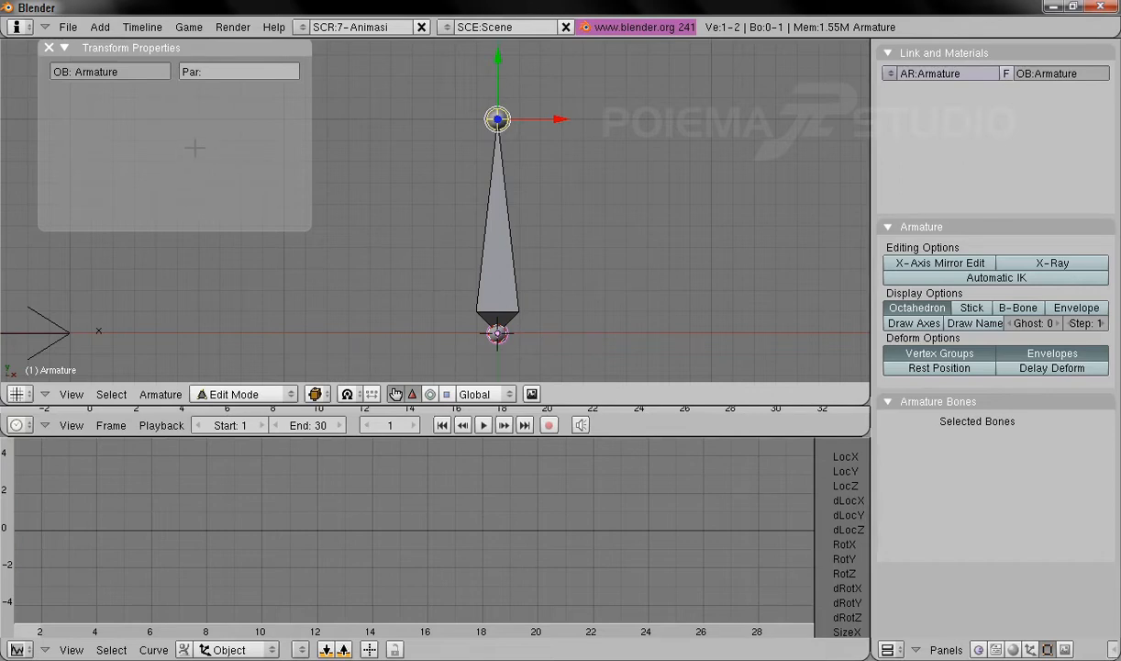
Select the whole bone by its body and rename it Tulang_1
right_click(491, 262)
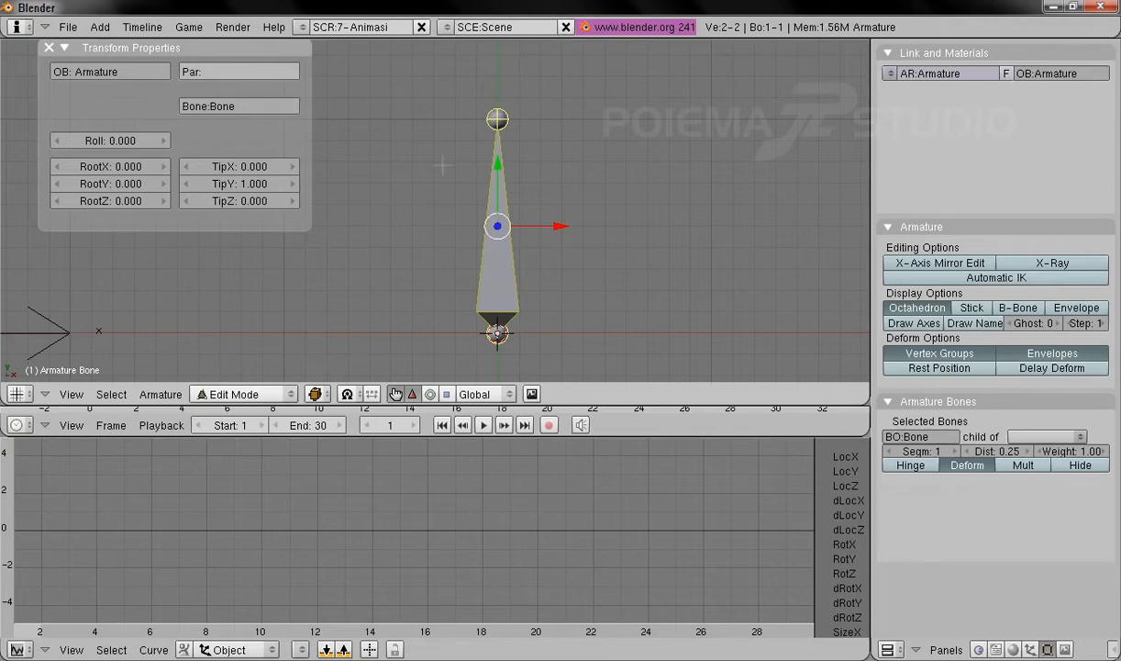
left_click(239, 103)
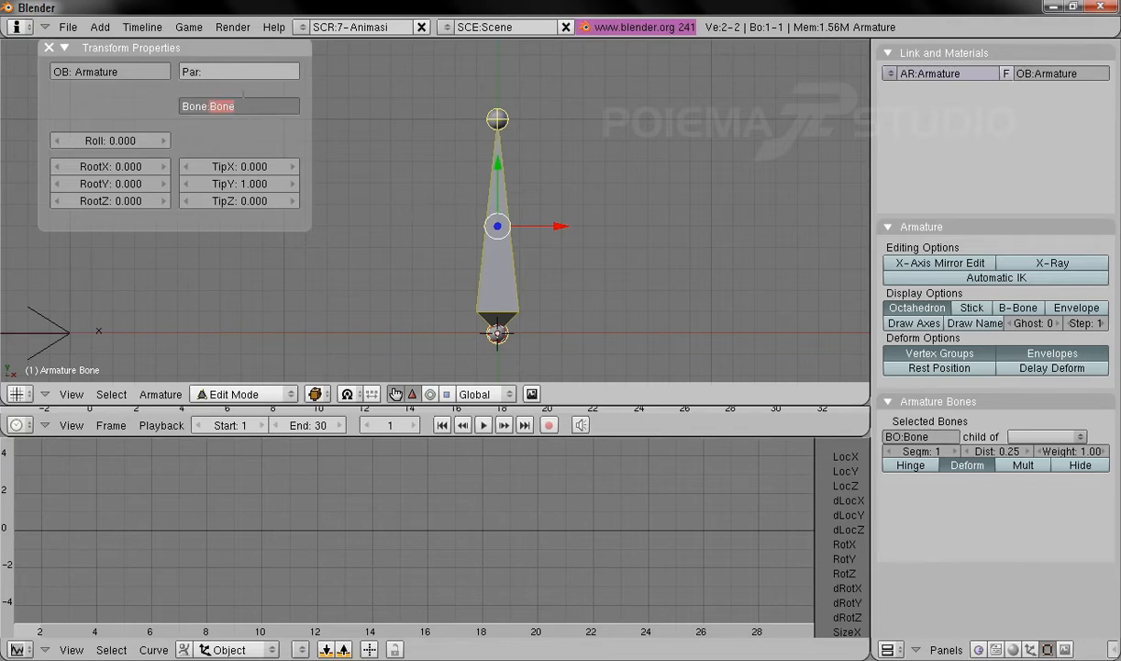
type("lang_1")
key("Return")
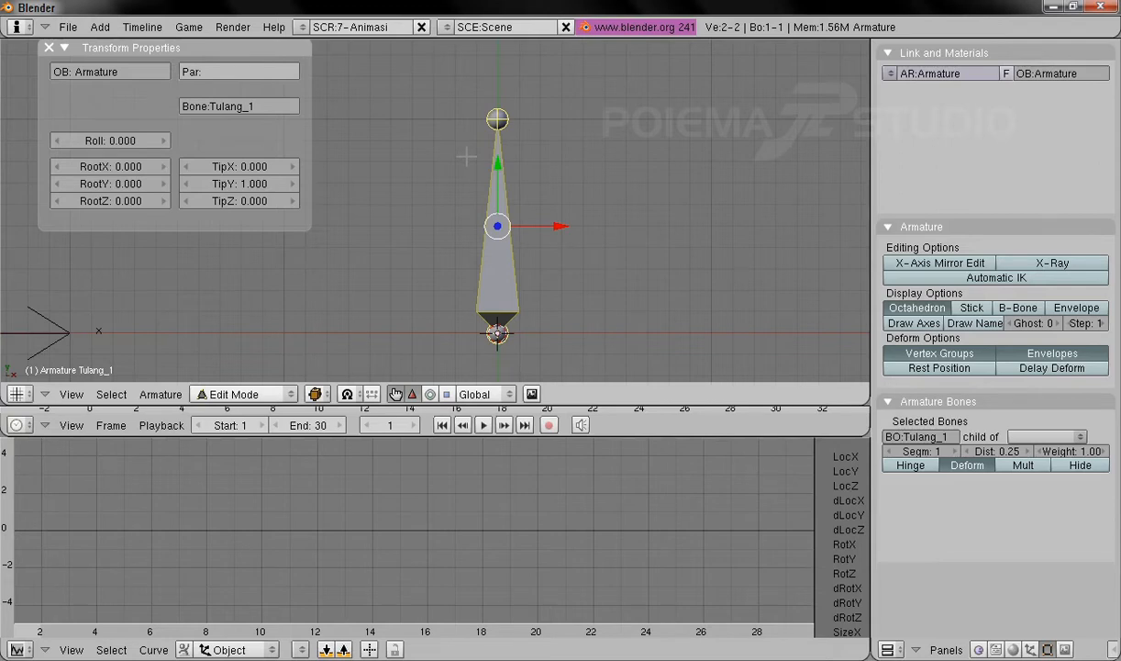
Examine the tip and root joints of Tulang_1 by selecting each one separately
middle_click_drag(486, 193, 468, 178, "shift")
scroll(491, 184, "up", 1)
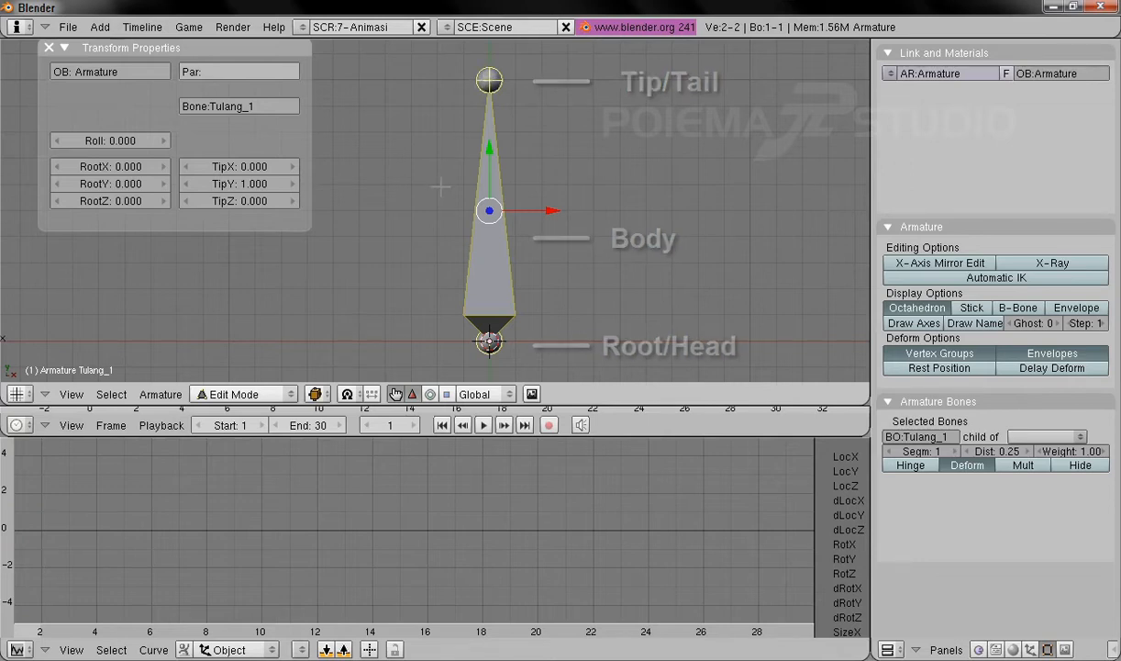
right_click(464, 74)
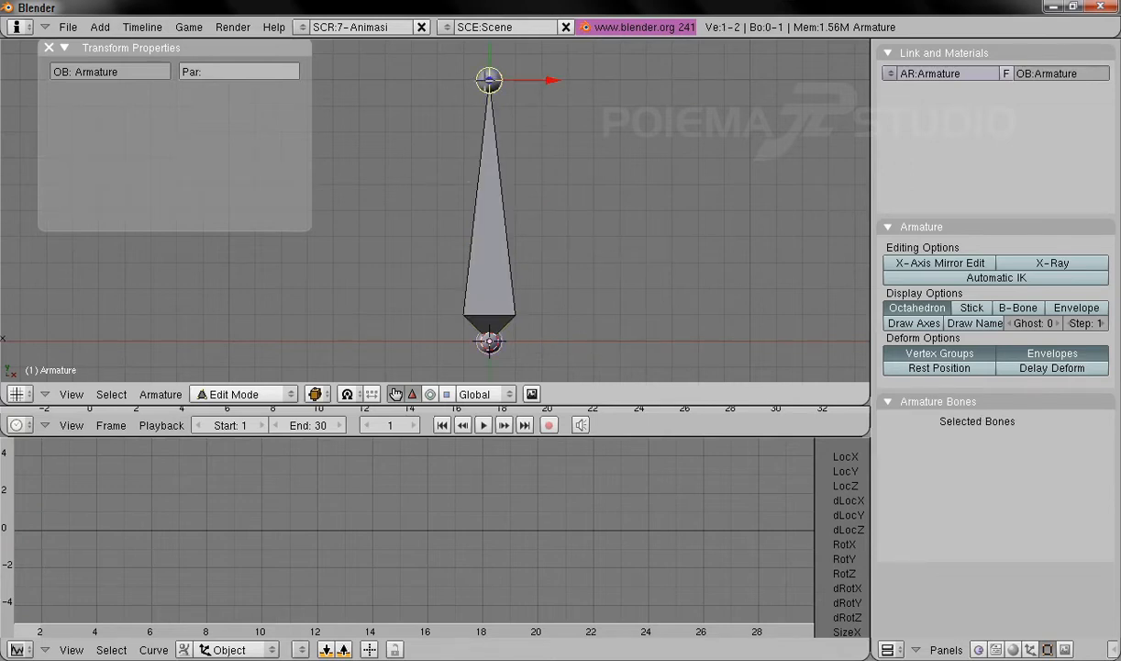
right_click(479, 343)
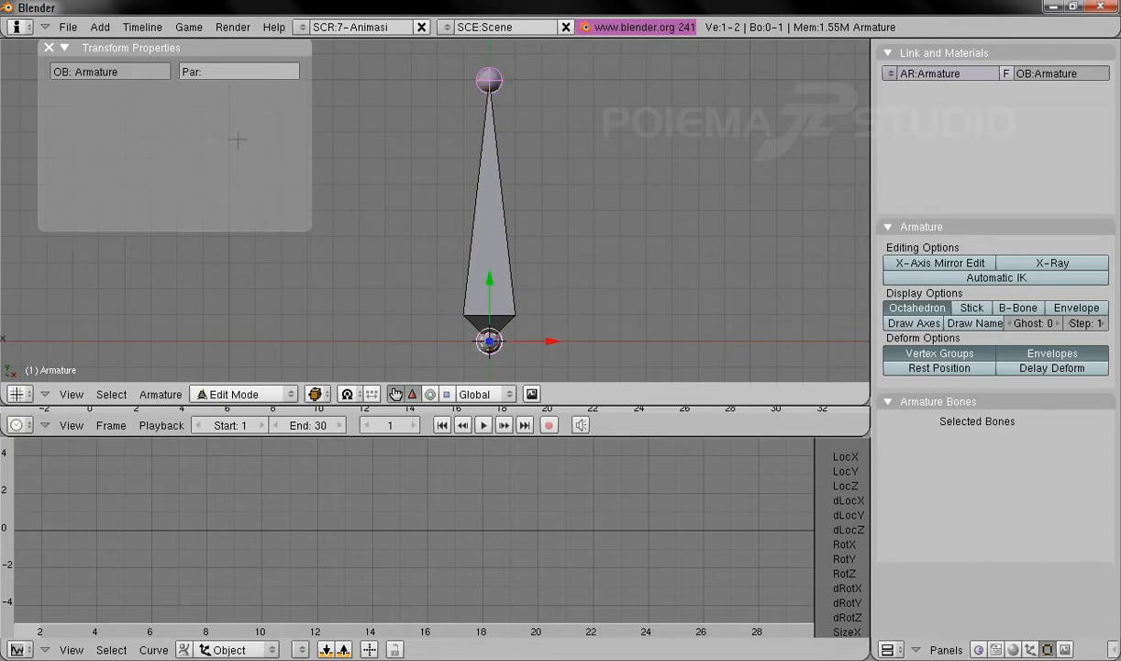
Select the body of Tulang_1 and set its tip coordinates to X 0, Y 0 and Z 2
right_click(465, 229)
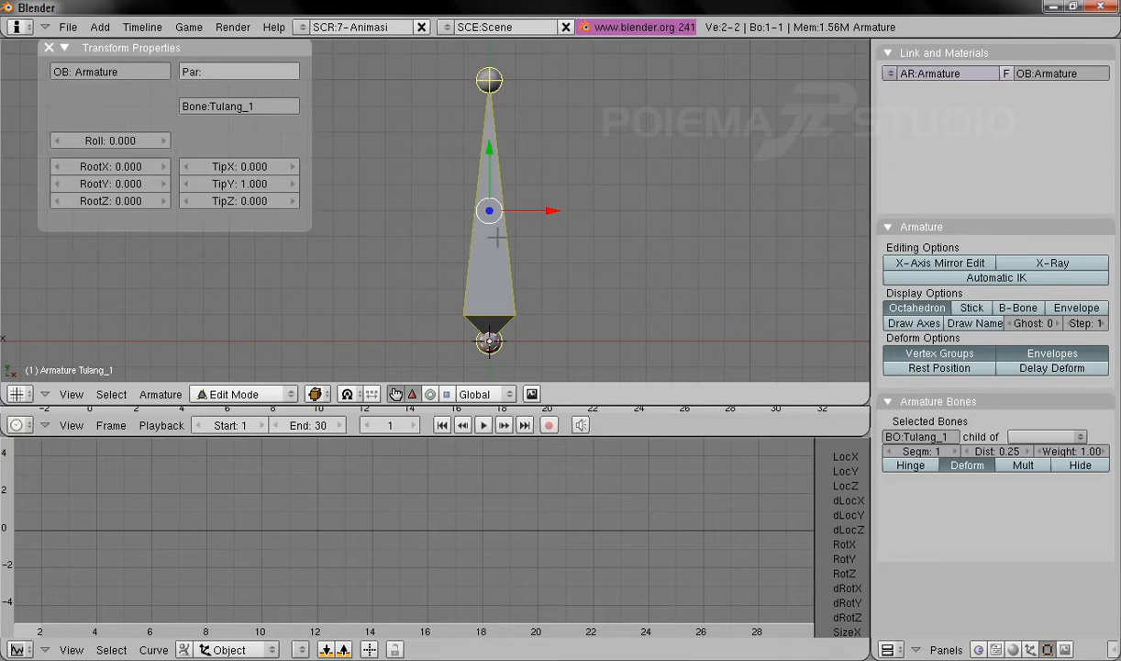
left_click(243, 166)
type("0")
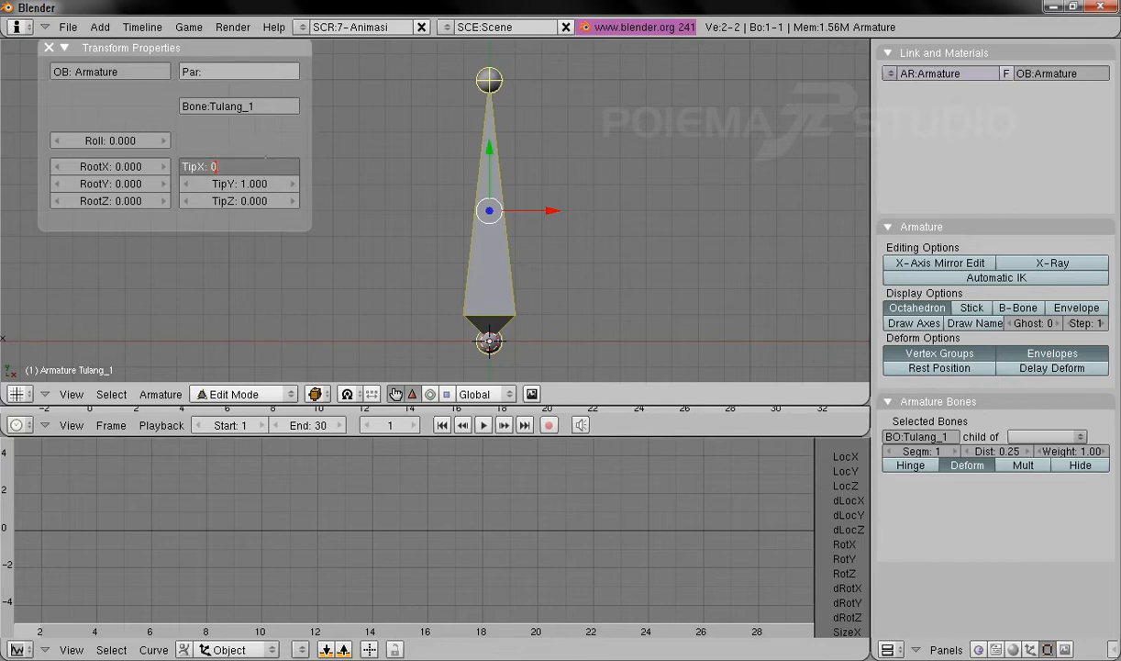
key("Tab")
type("0")
key("Tab")
type("2")
key("Return")
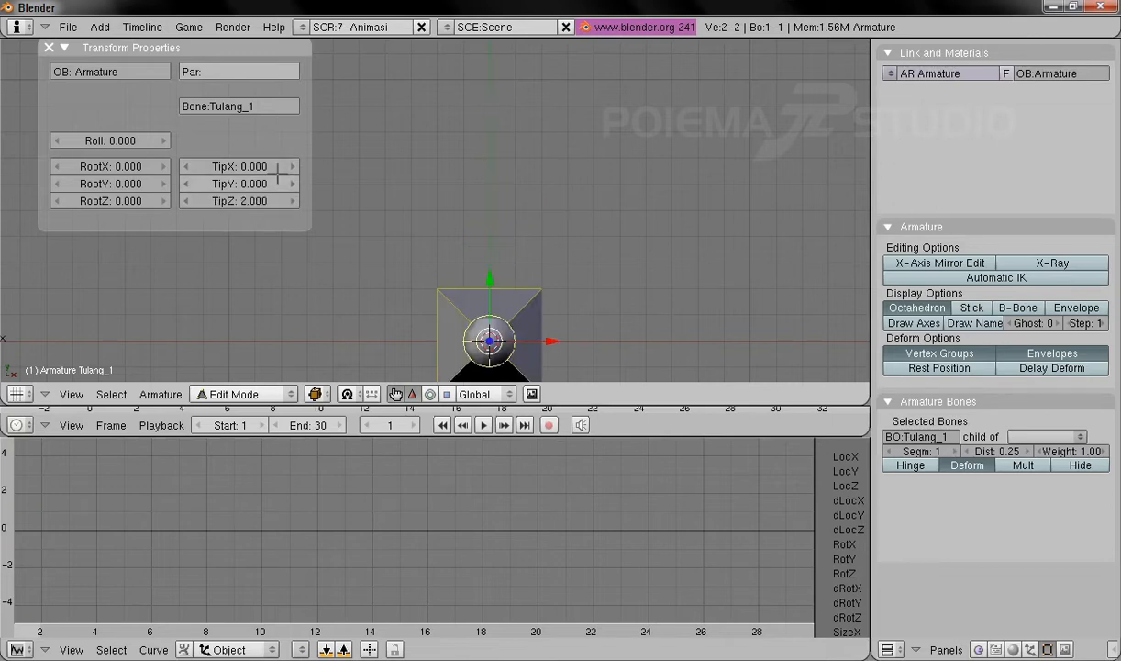
Switch to the front view and frame the Tulang_1 bone beside the chain of Empties
middle_click_drag(494, 253, 600, 266, "shift")
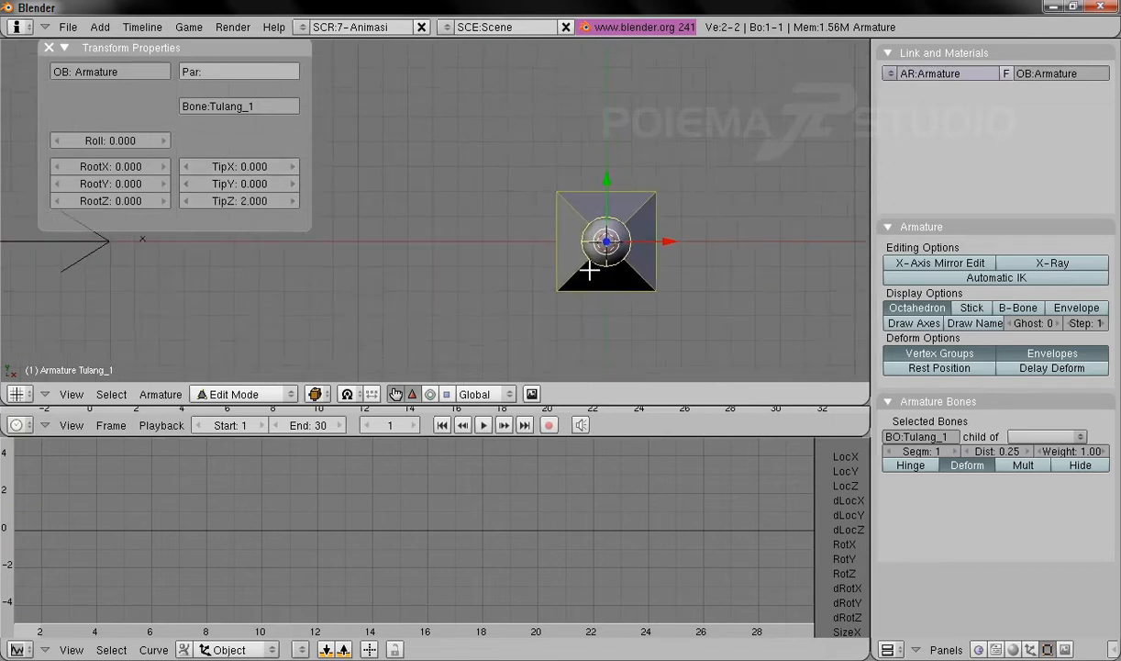
scroll(591, 255, "down", 2)
left_click(71, 394)
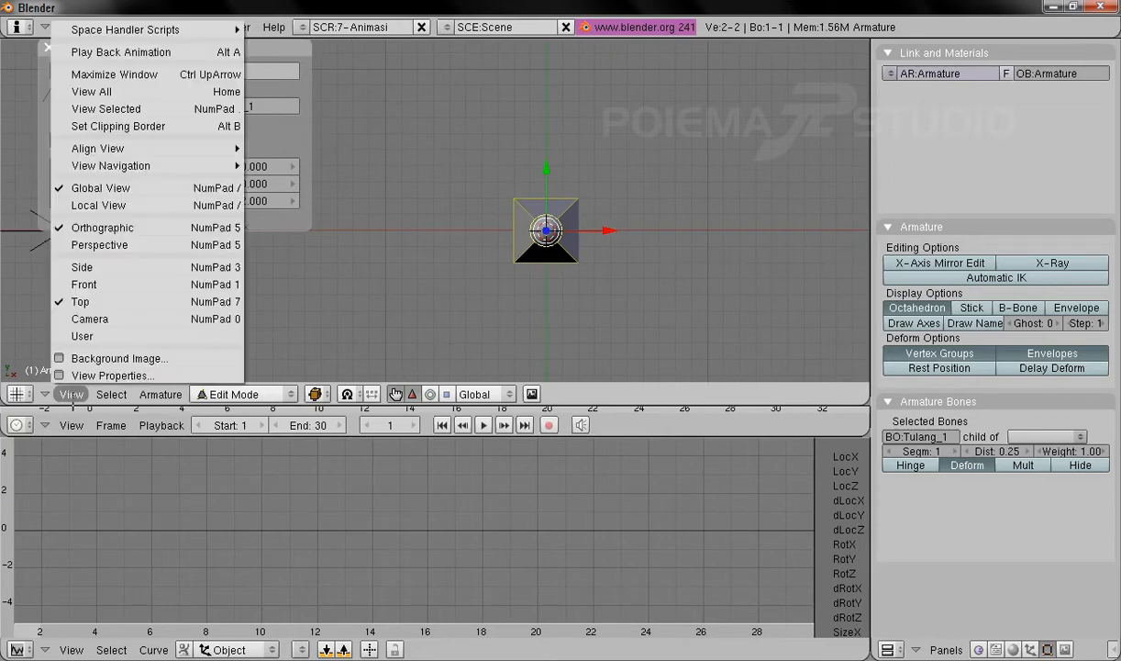
left_click(92, 284)
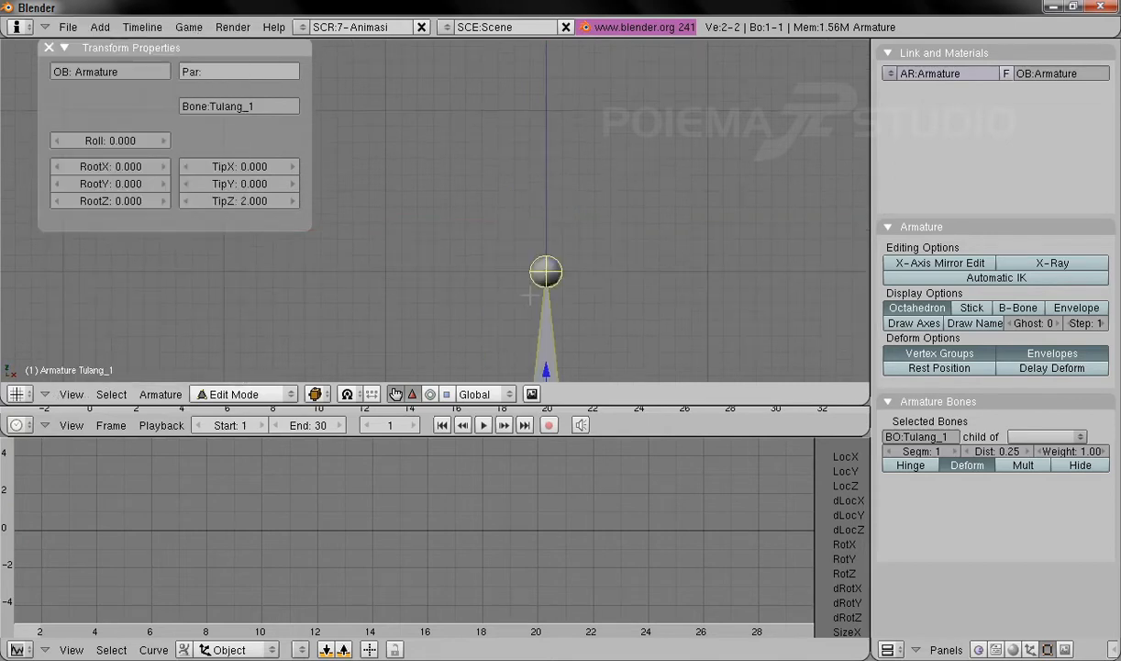
middle_click_drag(637, 274, 682, 228, "shift")
scroll(617, 211, "down", 4)
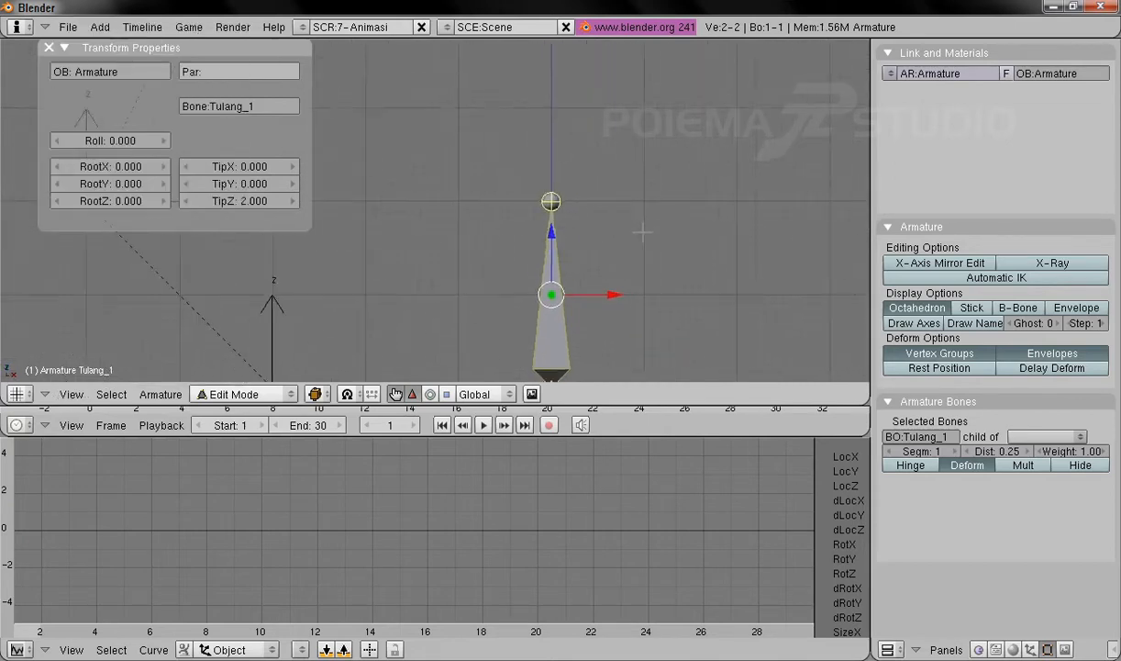
scroll(617, 211, "down", 1)
middle_click_drag(477, 234, 678, 259, "shift")
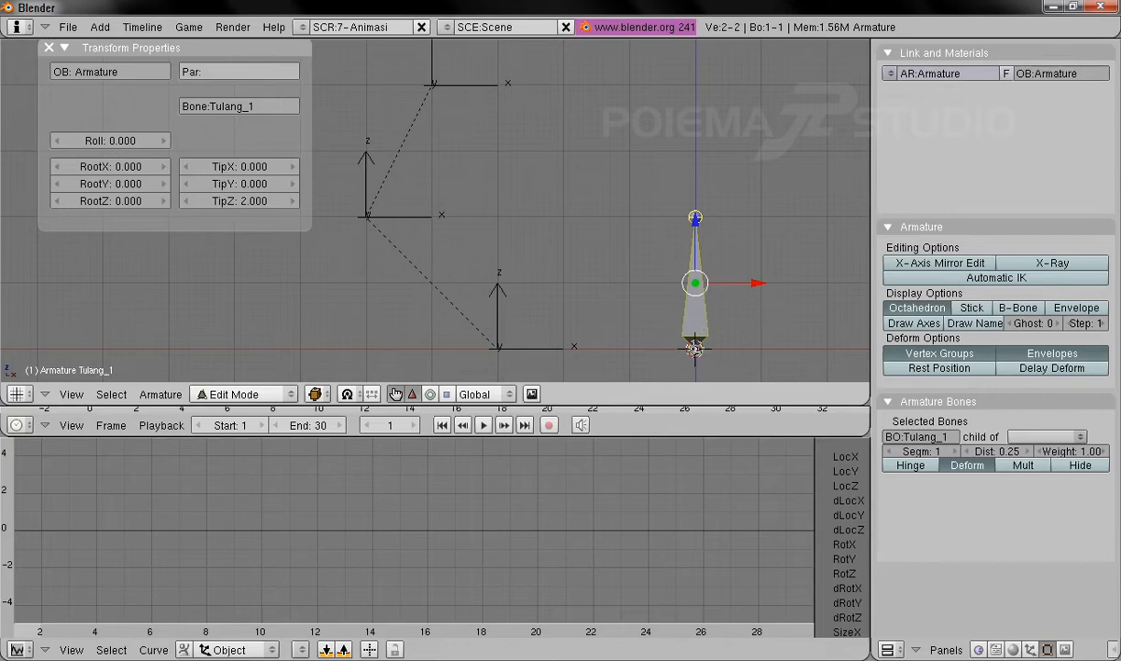
Compare the root and tip joints of the upright Tulang_1 by selecting them alternately
right_click(690, 343)
right_click(695, 216)
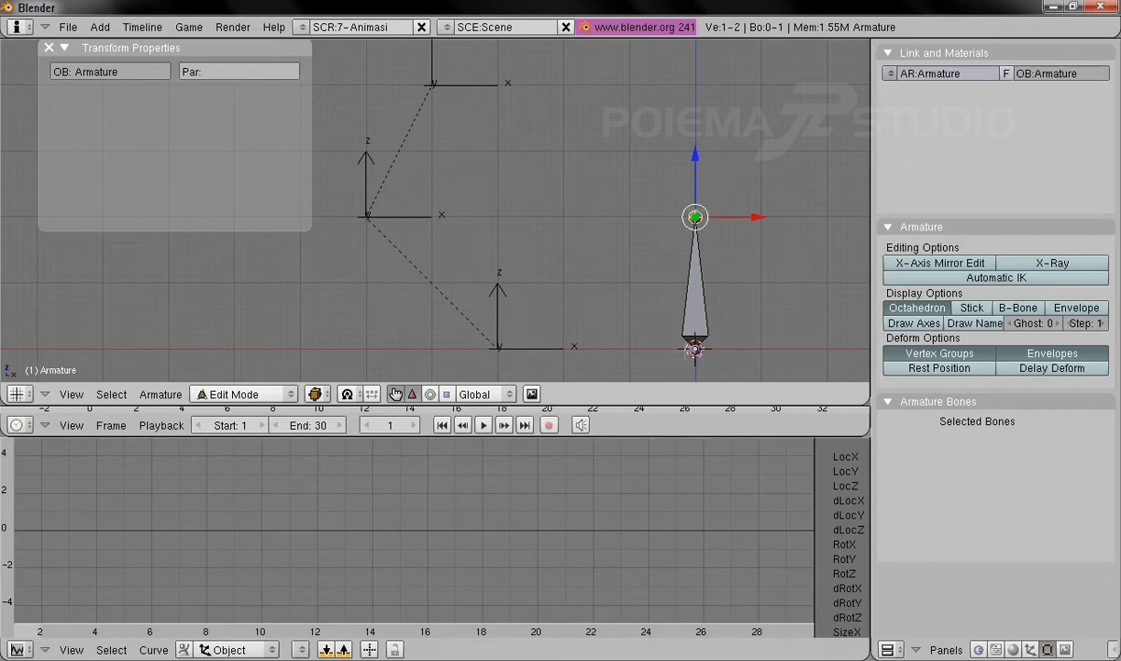
right_click(703, 352)
right_click(708, 241)
right_click(700, 221)
right_click(660, 337)
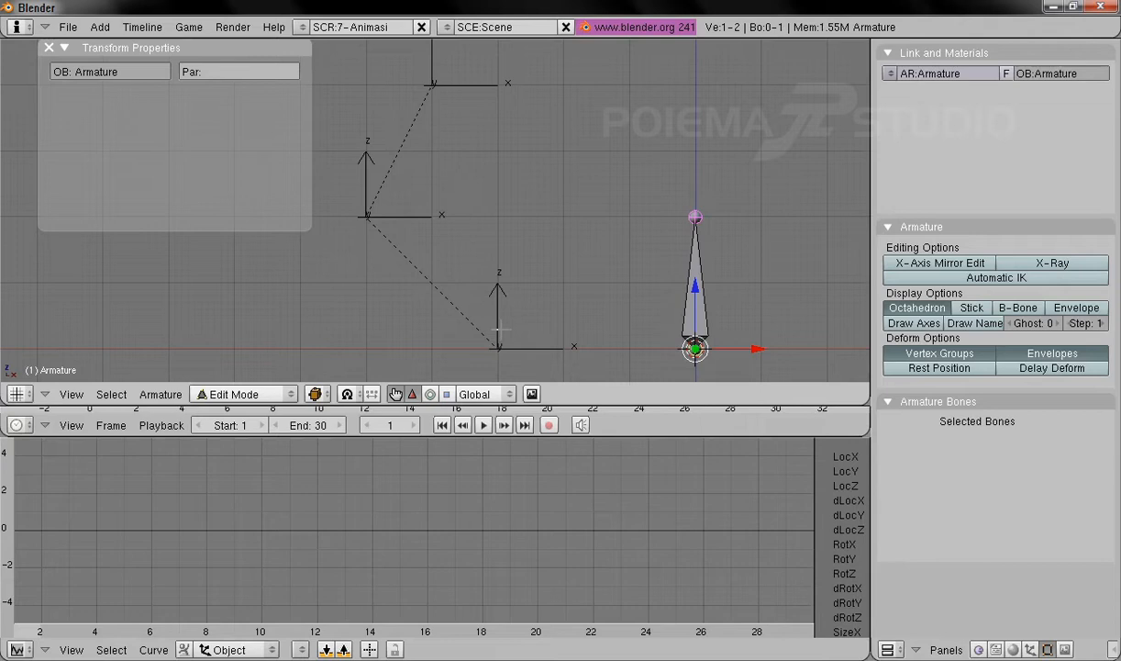
right_click(686, 211)
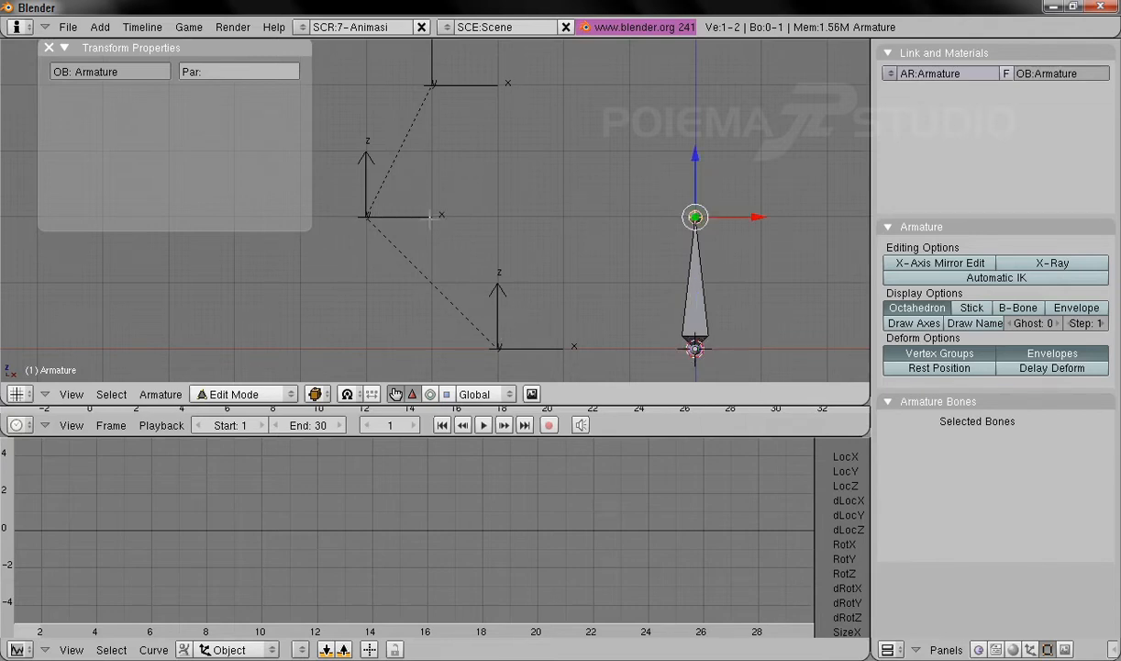
Select the body of Tulang_1 and set its tip X coordinate to -2
right_click(696, 313)
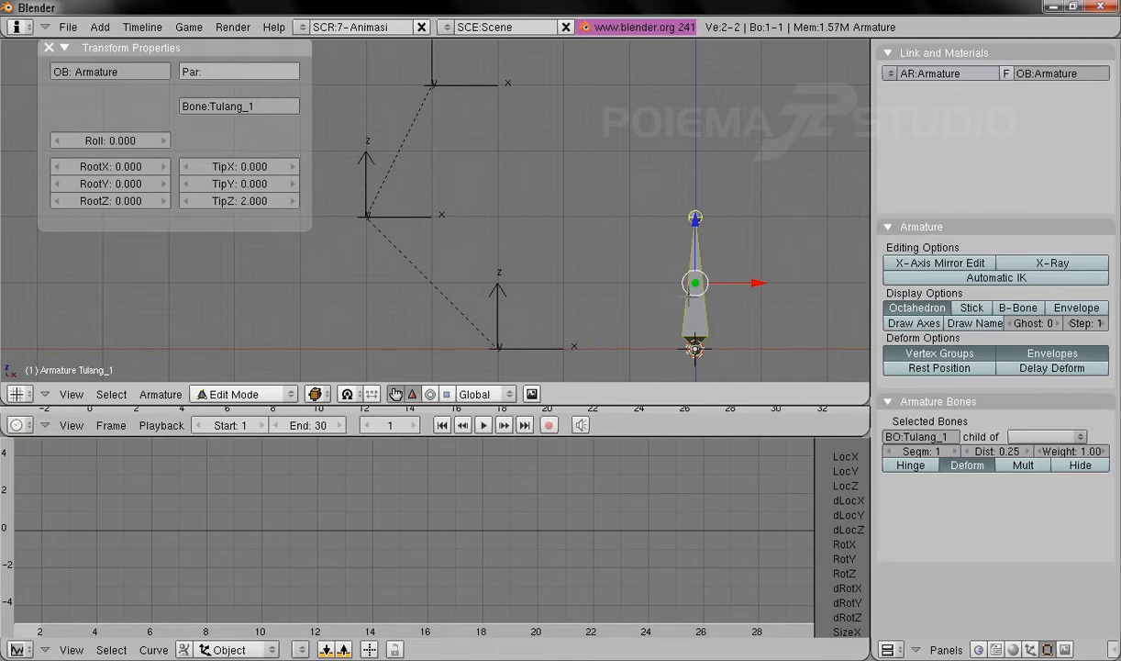
left_click(250, 167)
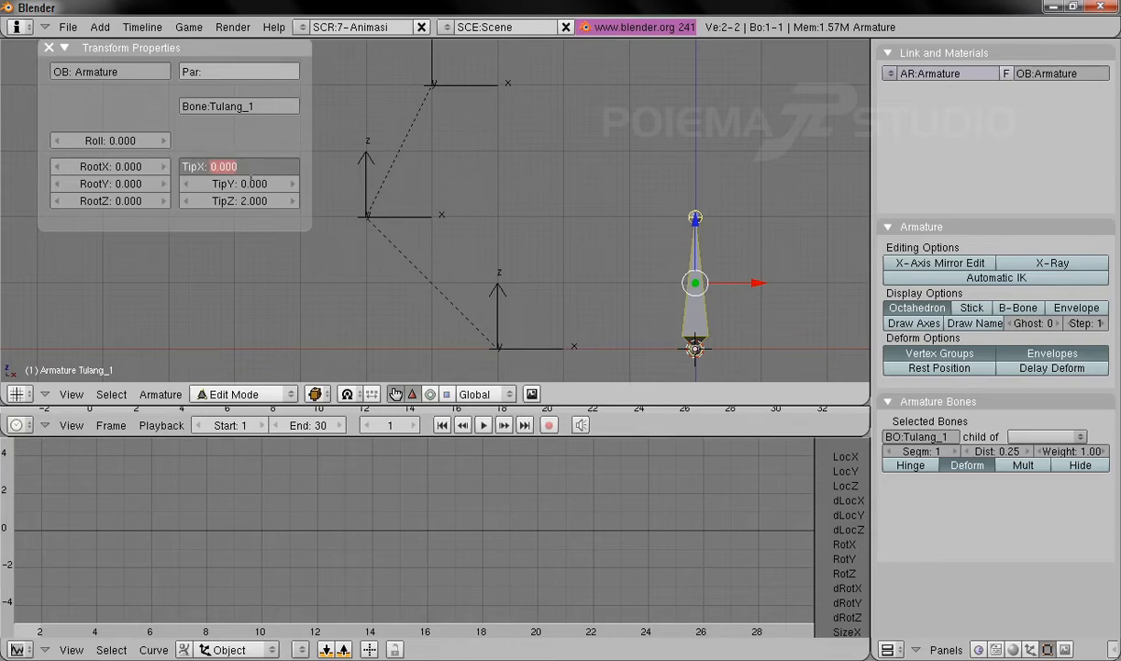
type("-2")
key("Return")
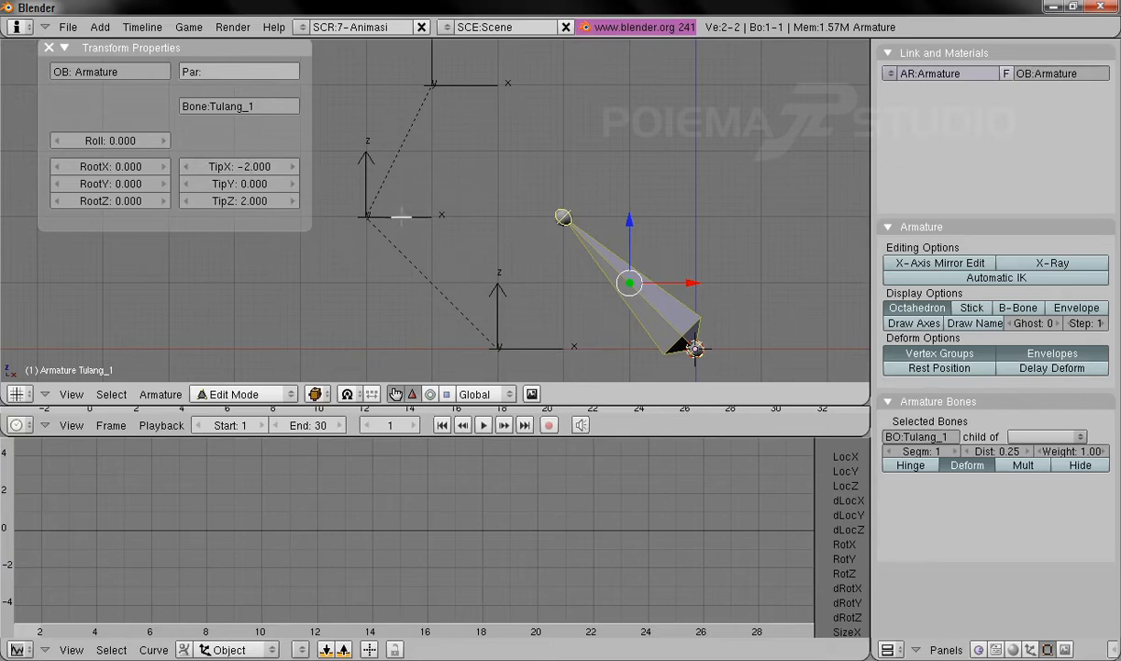
Examine the slanted Tulang_1 by selecting its root joint, its tip joint and its body in turn
right_click(694, 349)
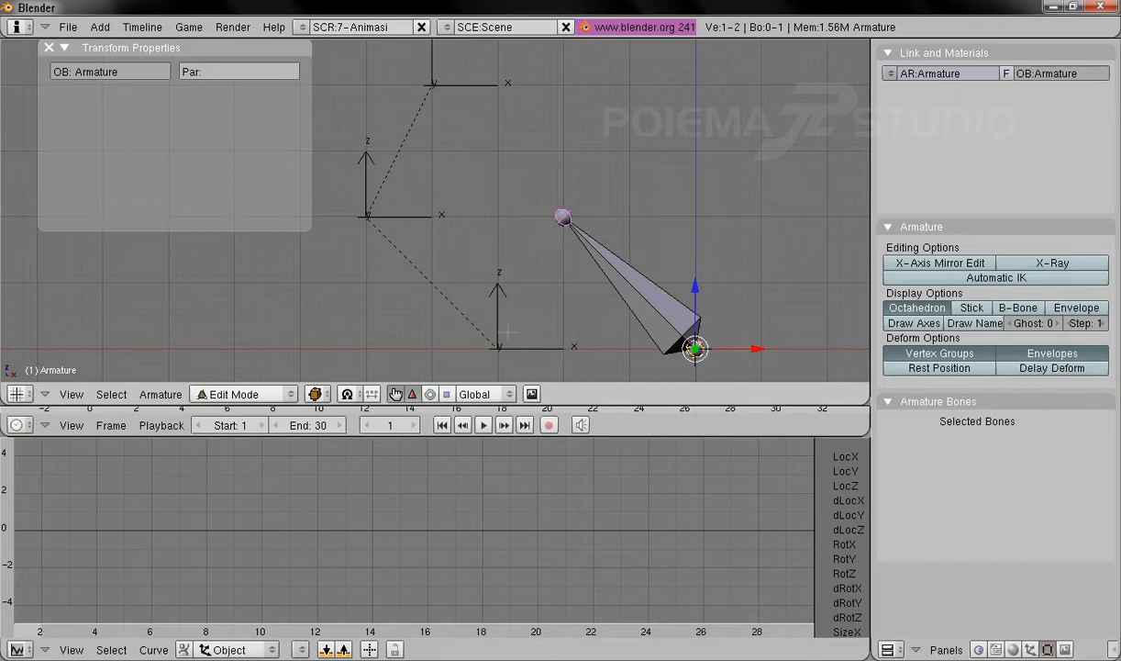
right_click(564, 217)
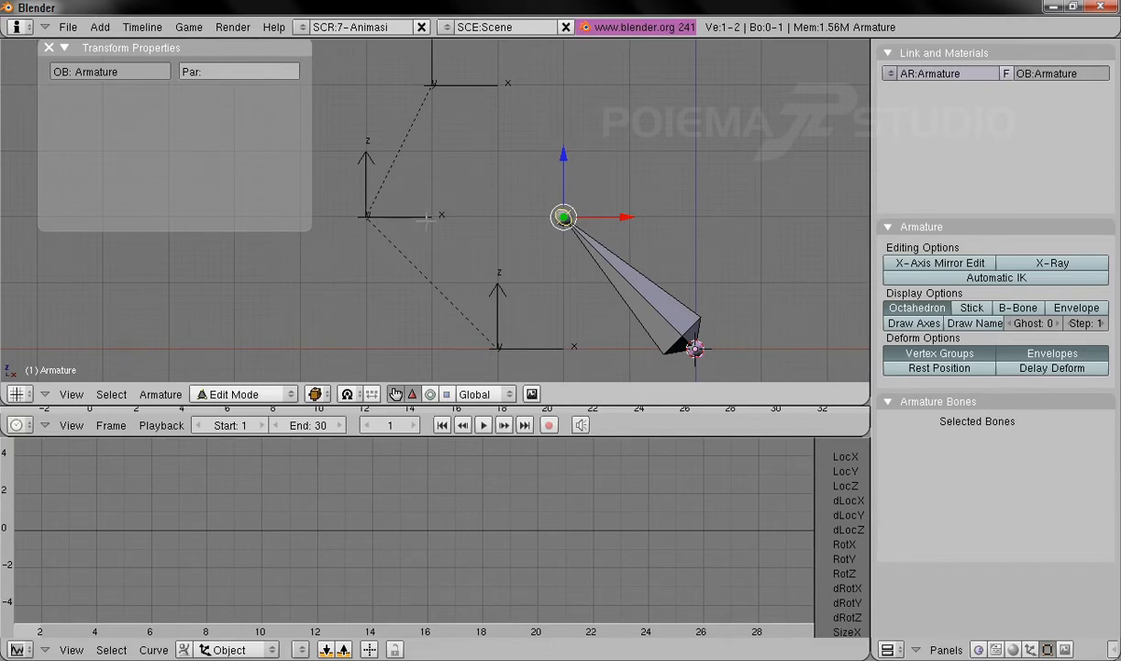
right_click(648, 295)
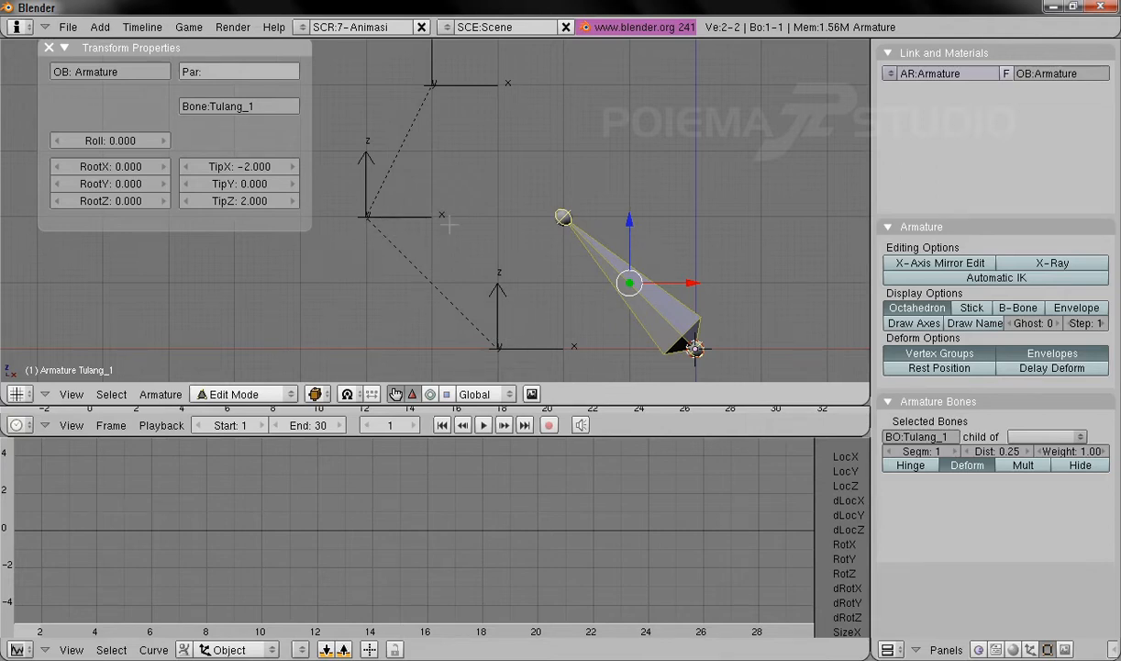
Select the tip joint of Tulang_1 and move it along the X axis to about X -1.86
right_click(563, 217)
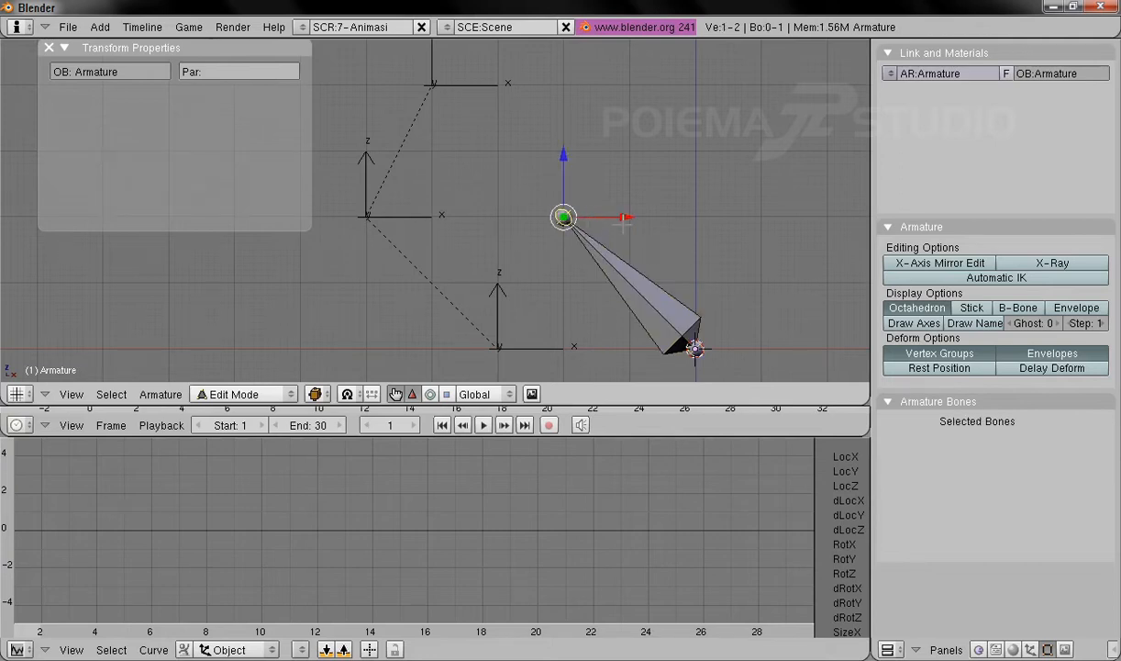
left_click_drag(613, 216, 581, 196)
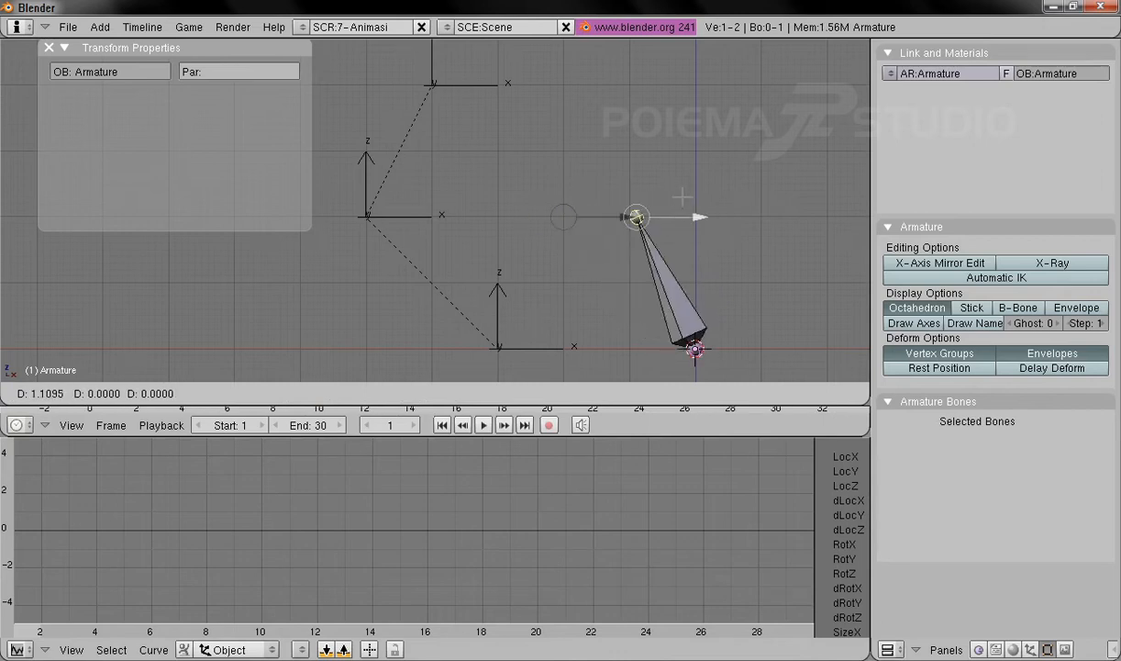
left_click(620, 194)
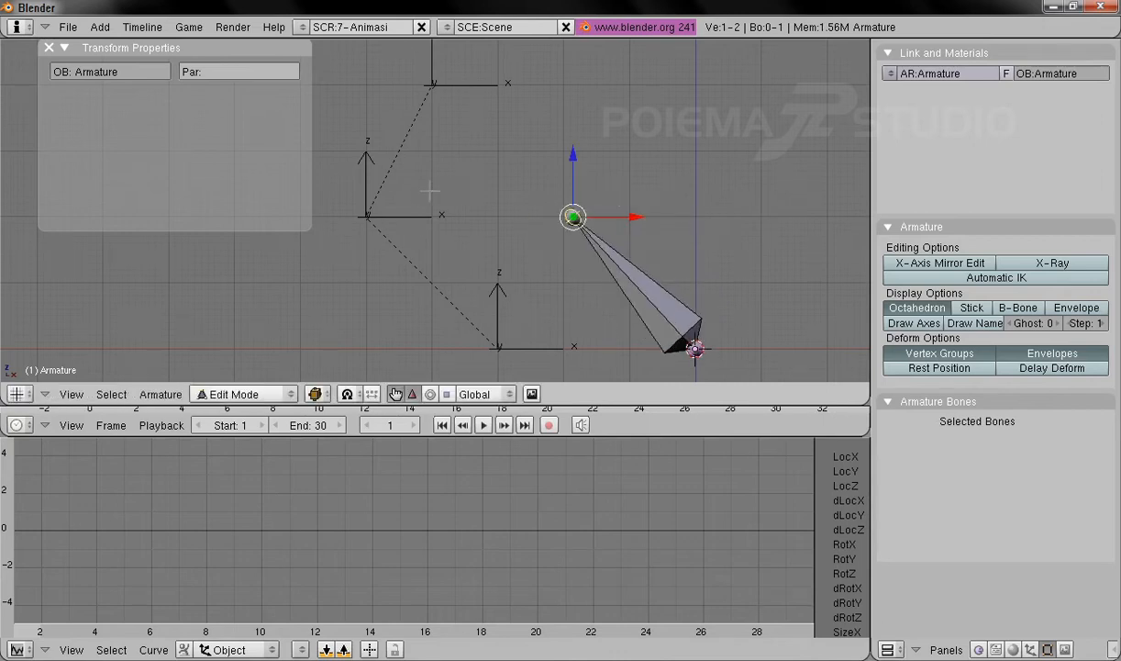
Return to Object Mode, select Empty_2 and shift it along X, setting its X location to -1
left_click(241, 393)
left_click(252, 375)
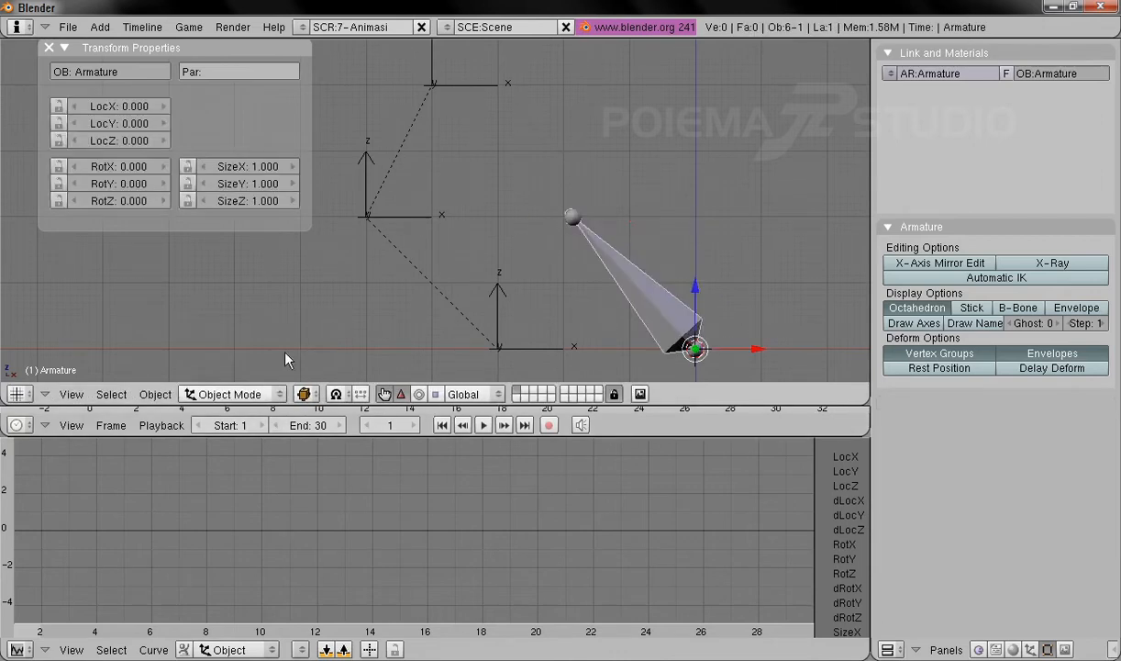
right_click(396, 221)
left_click_drag(426, 216, 456, 220)
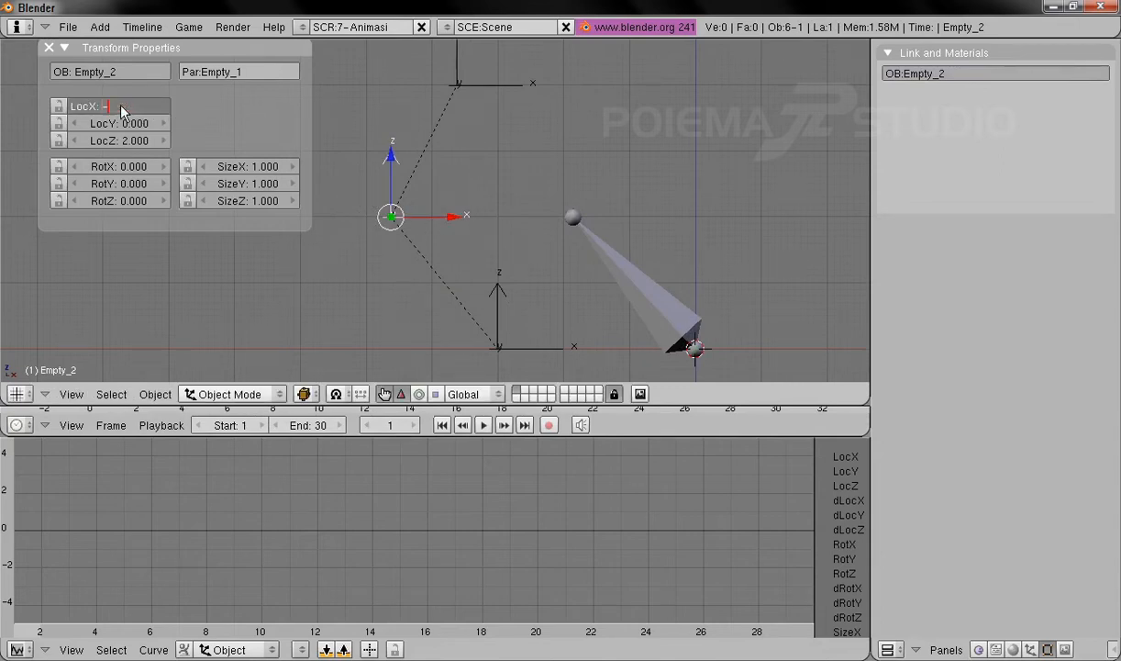
key("Return")
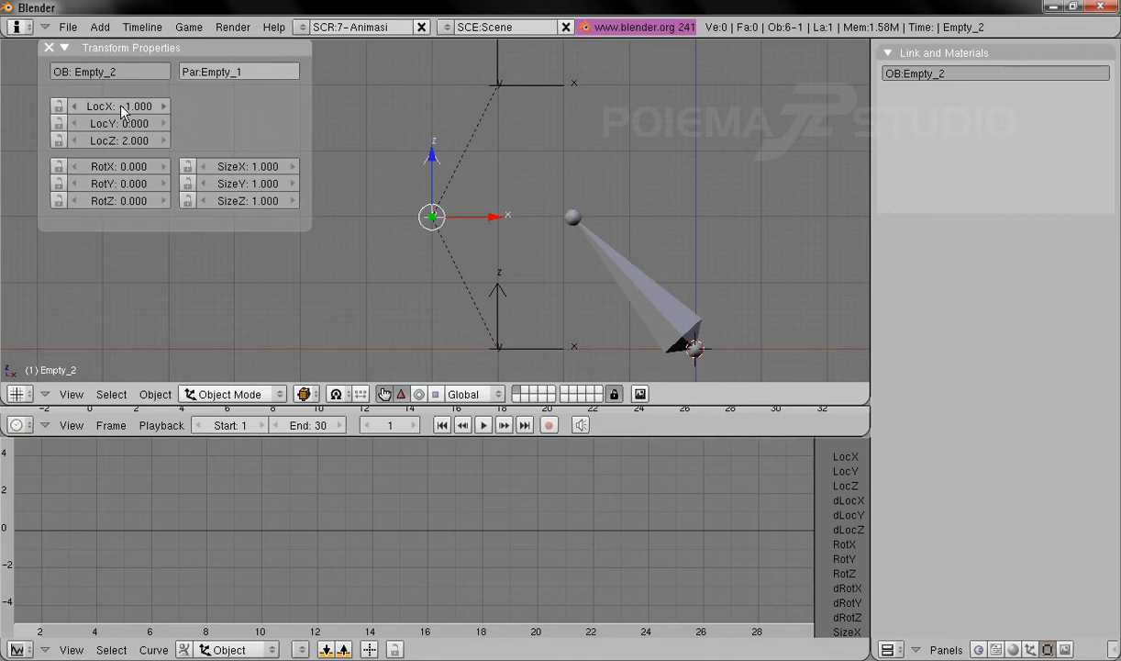
Put the armature back into Edit Mode and set the tip X coordinate of Tulang_1 to -1
right_click(642, 291)
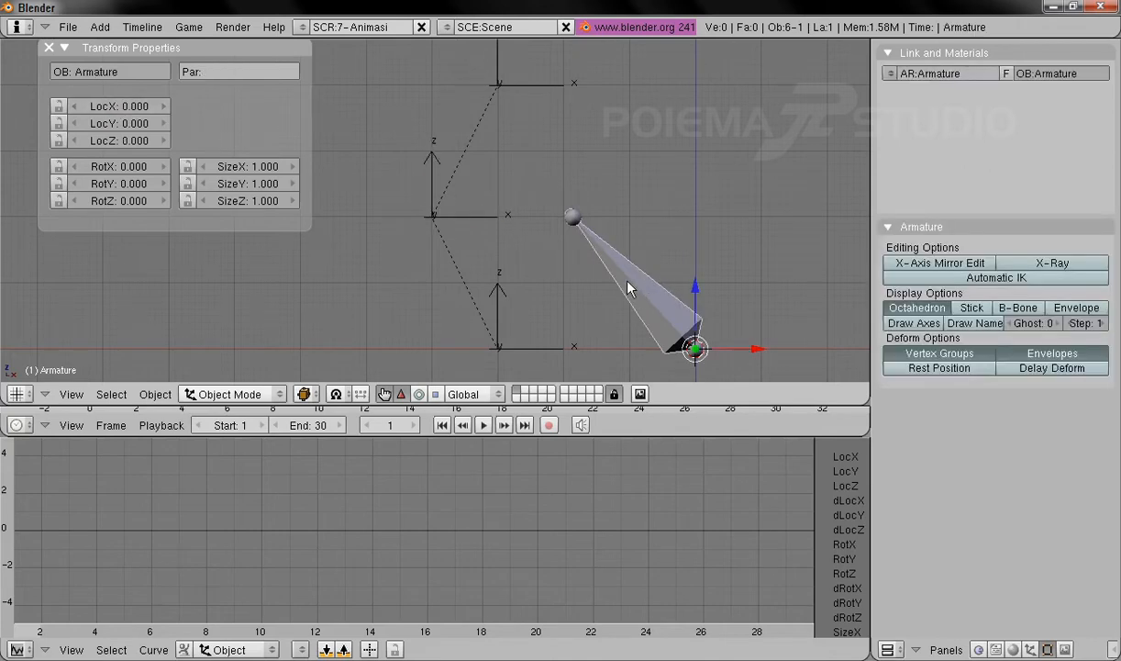
left_click(220, 394)
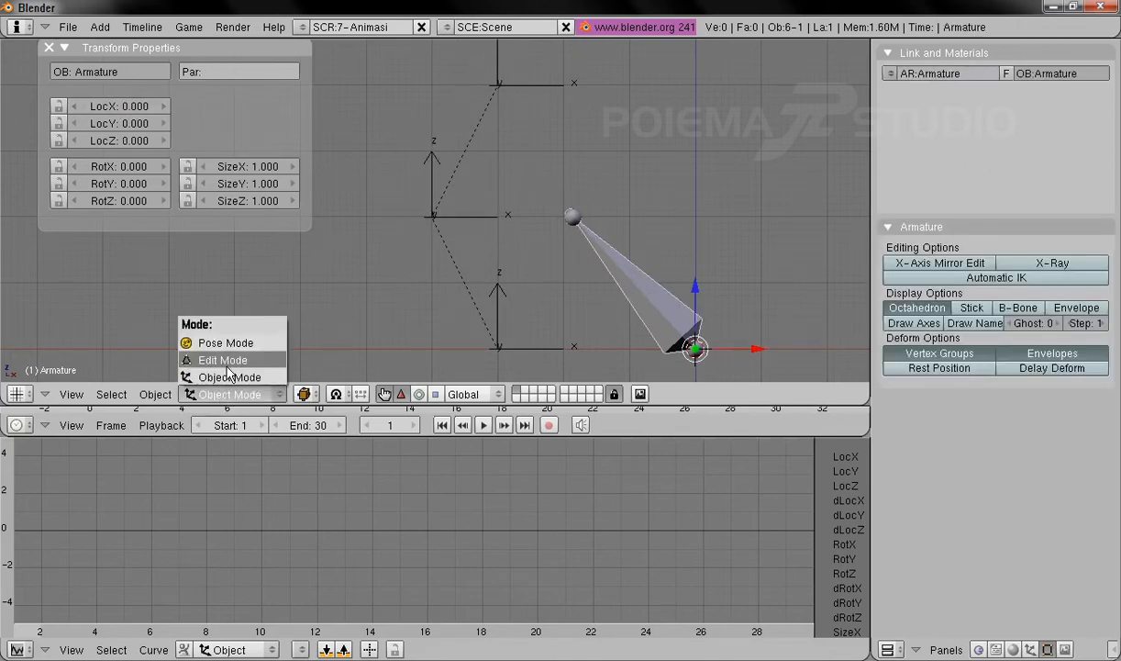
left_click(219, 350)
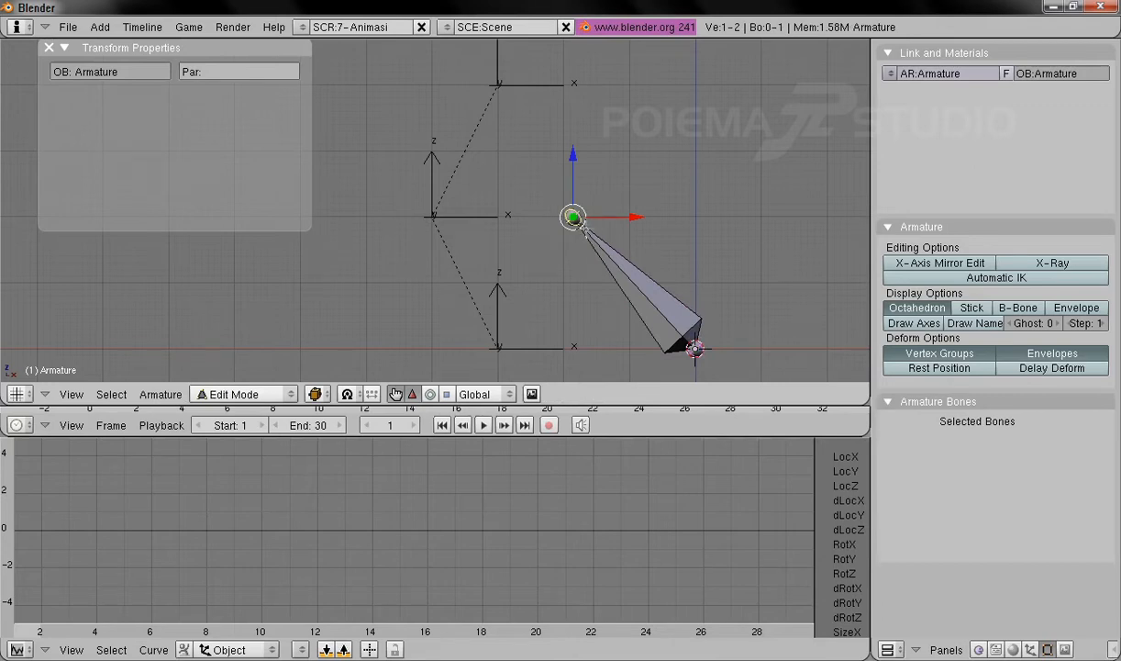
right_click(619, 275)
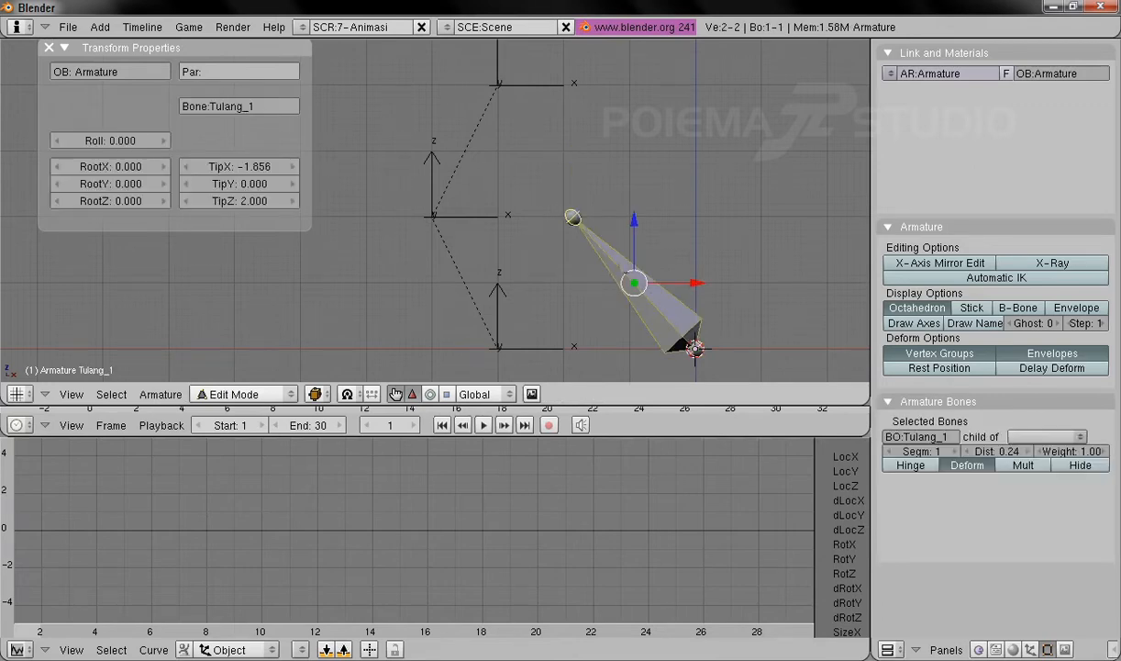
left_click(237, 166)
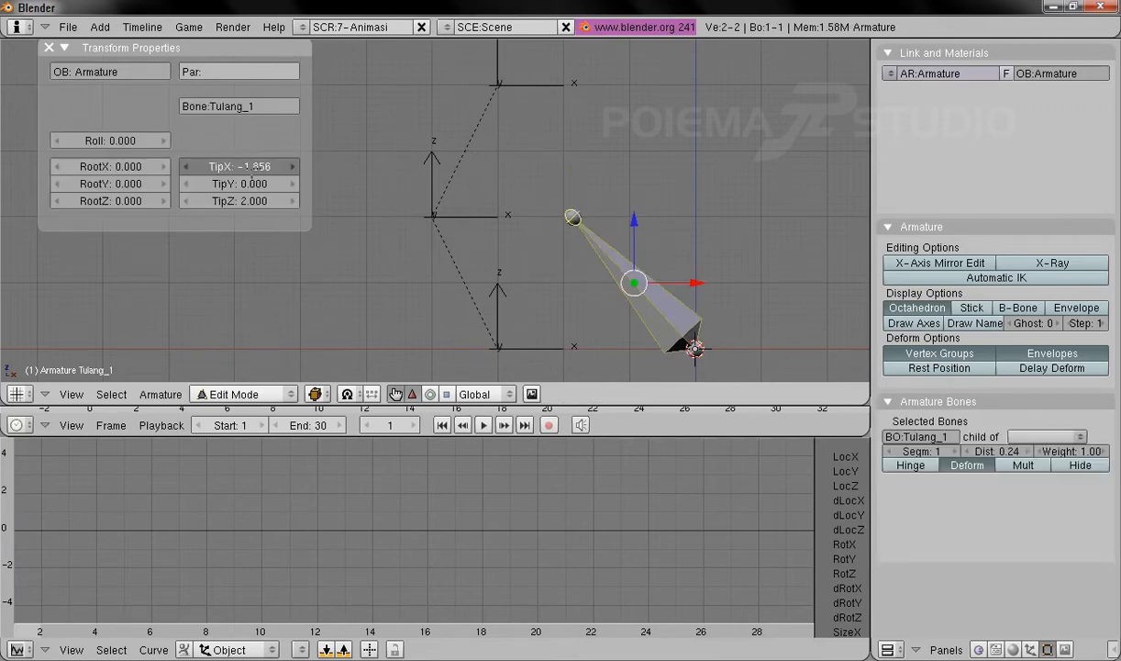
type("-1")
key("Return")
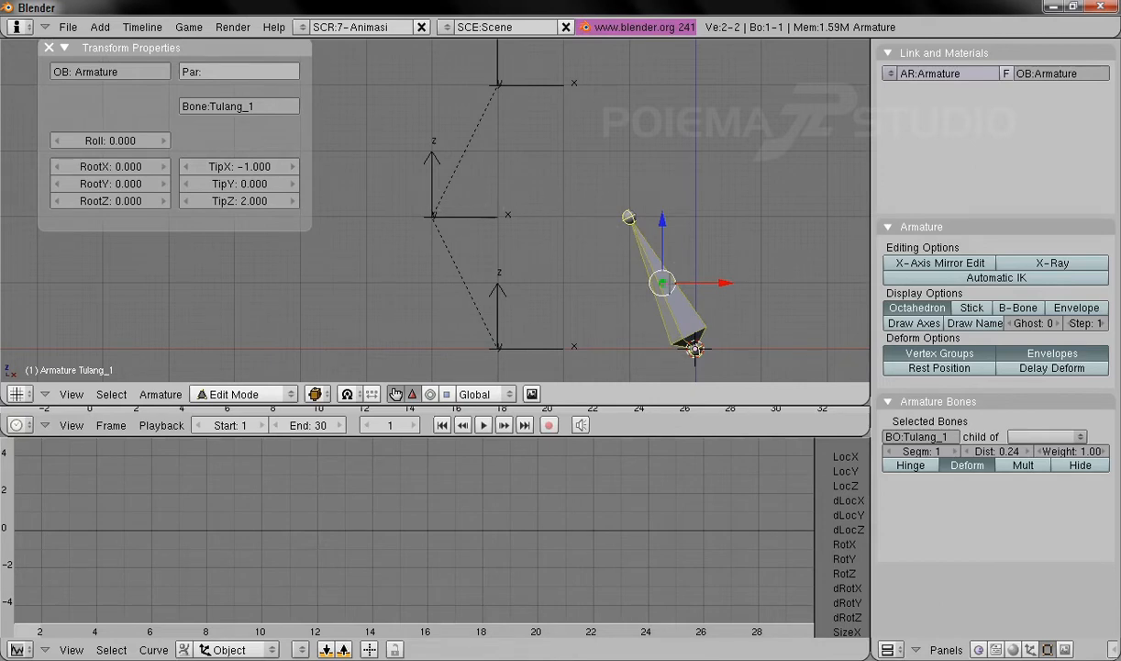
Inspect the repositioned Tulang_1 by selecting its tip joint, root joint and body separately
right_click(627, 216)
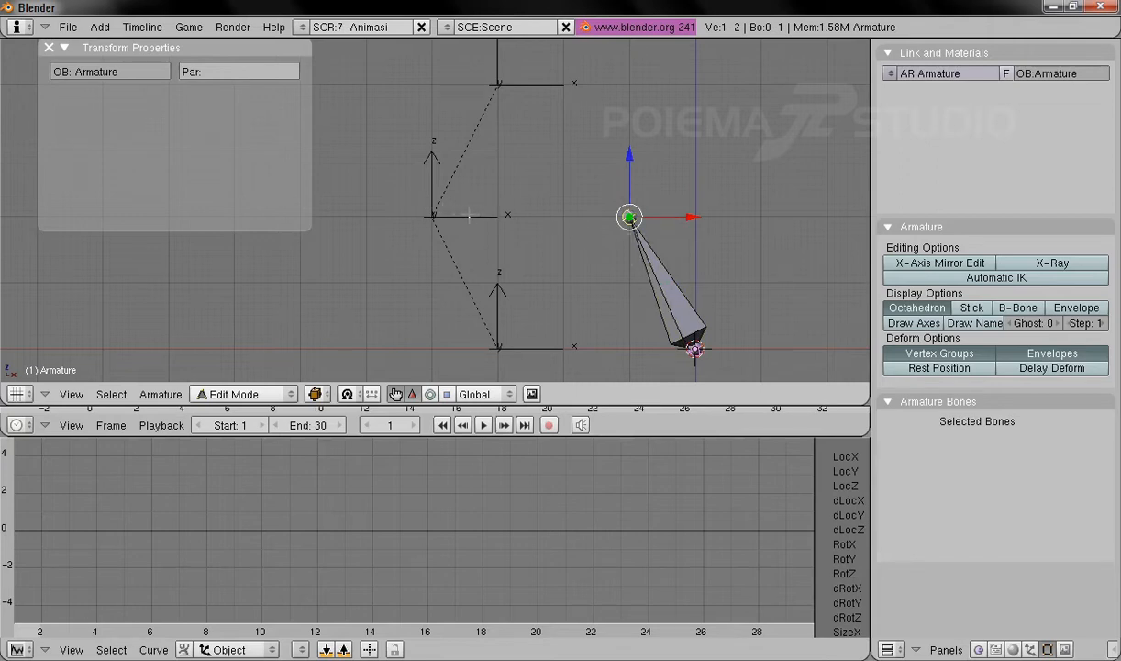
right_click(678, 342)
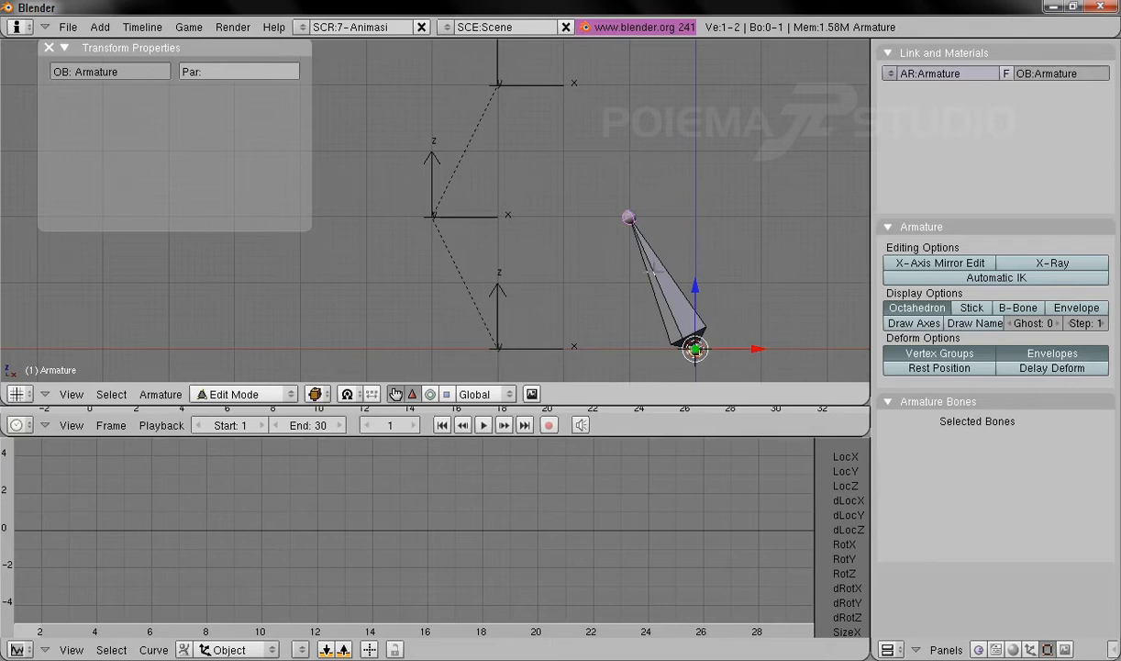
right_click(634, 257)
middle_click_drag(547, 215, 525, 234, "shift")
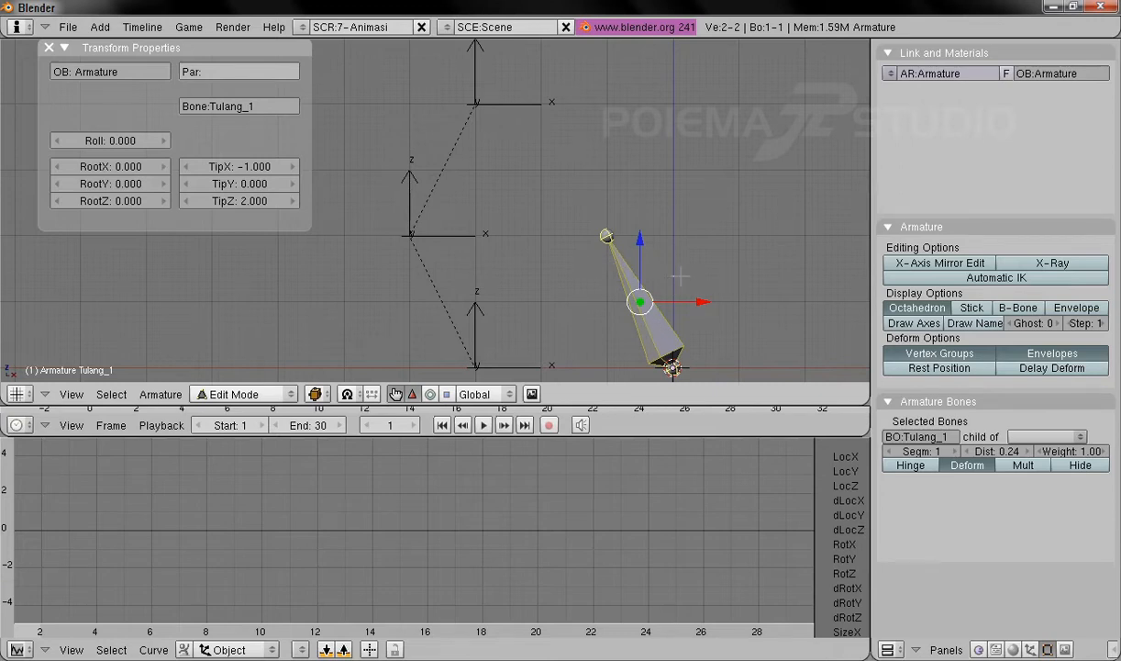
middle_click_drag(686, 276, 652, 166, "shift")
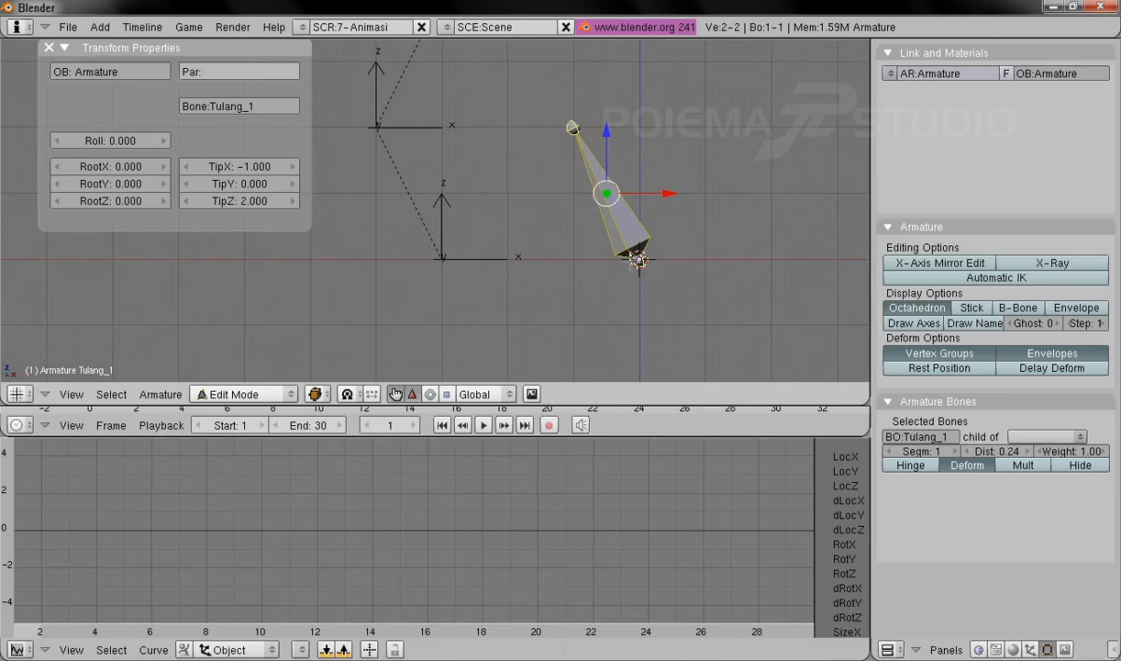
right_click(638, 260)
right_click(573, 127)
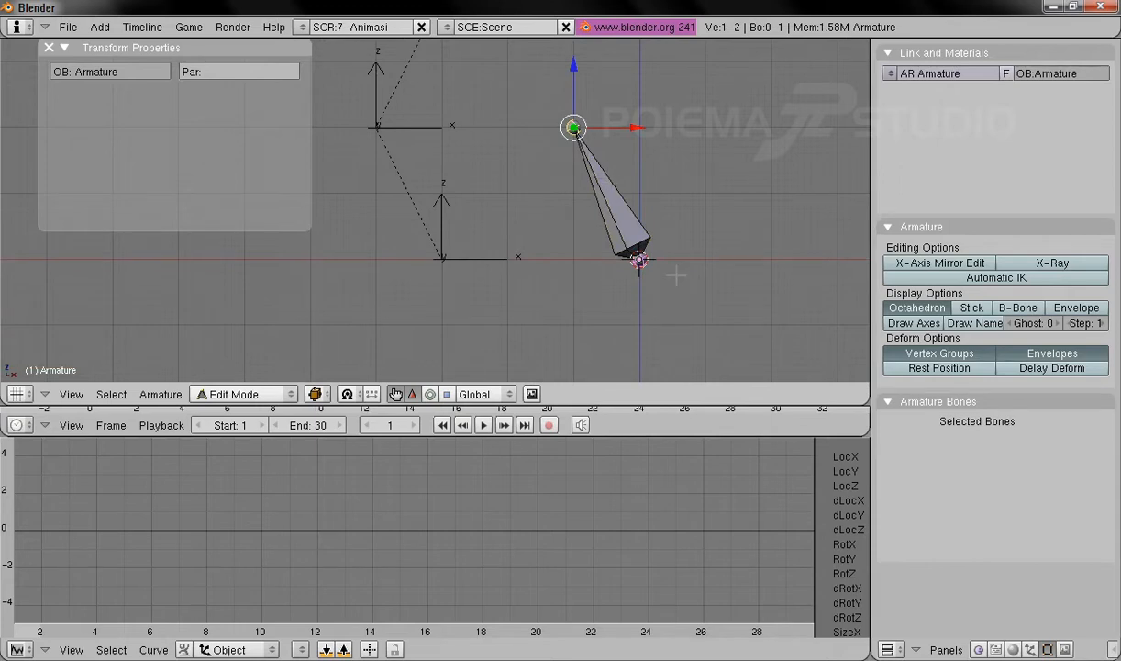
Extrude a new bone from the root joint of Tulang_1, placing its tip at about X -0.46, Z -1.28
right_click(638, 259)
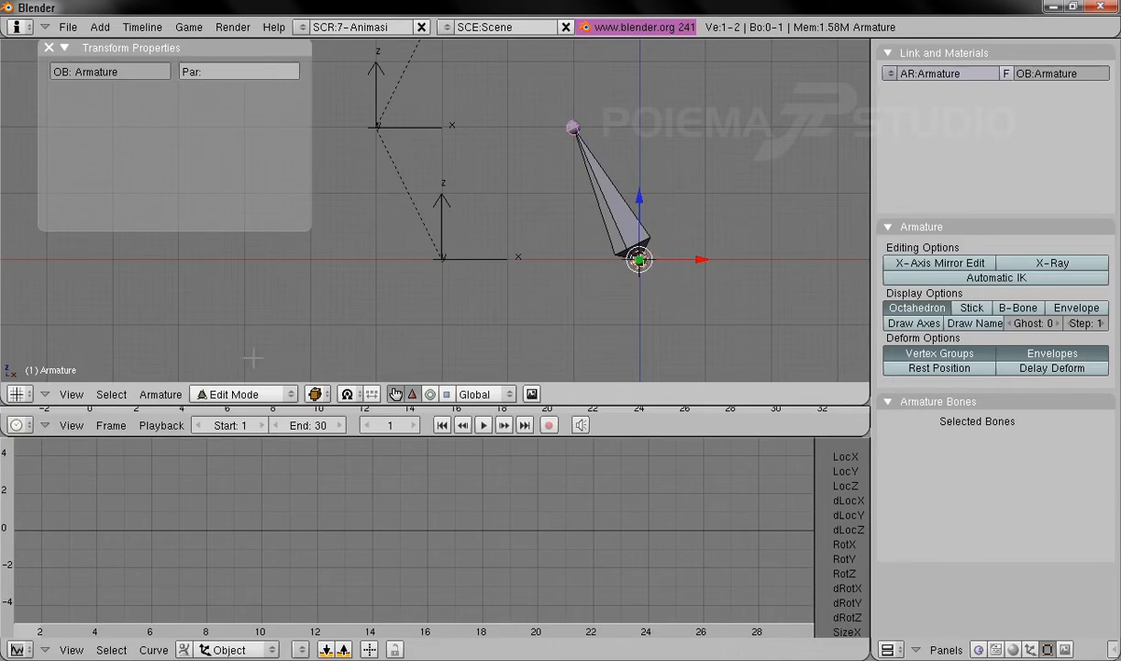
left_click(160, 395)
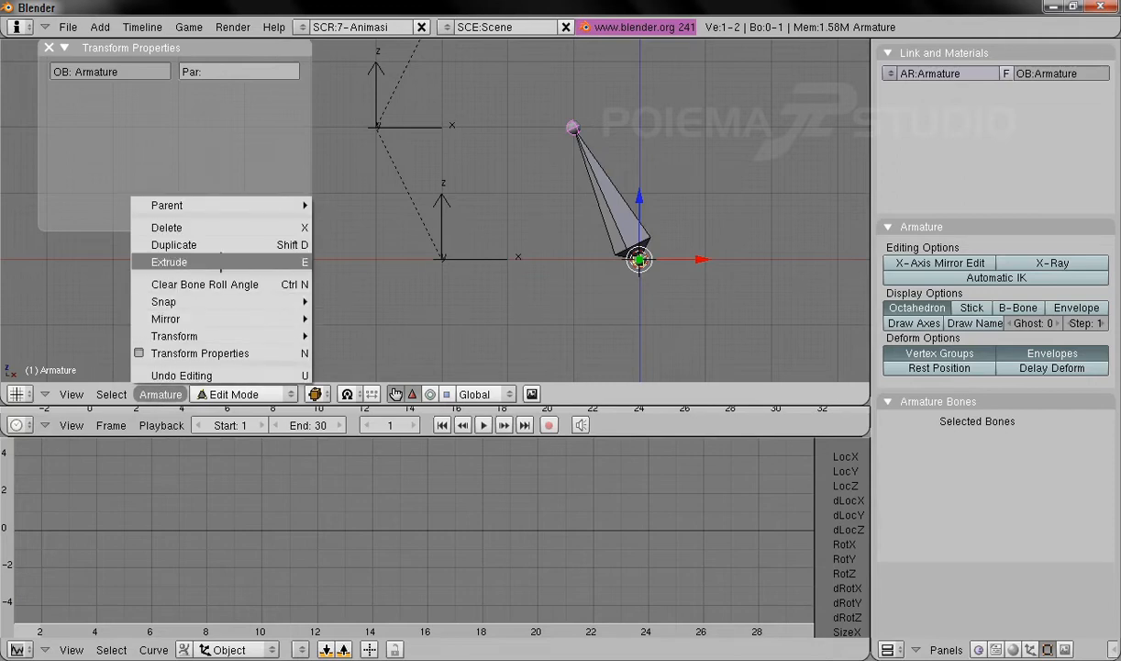
left_click(221, 263)
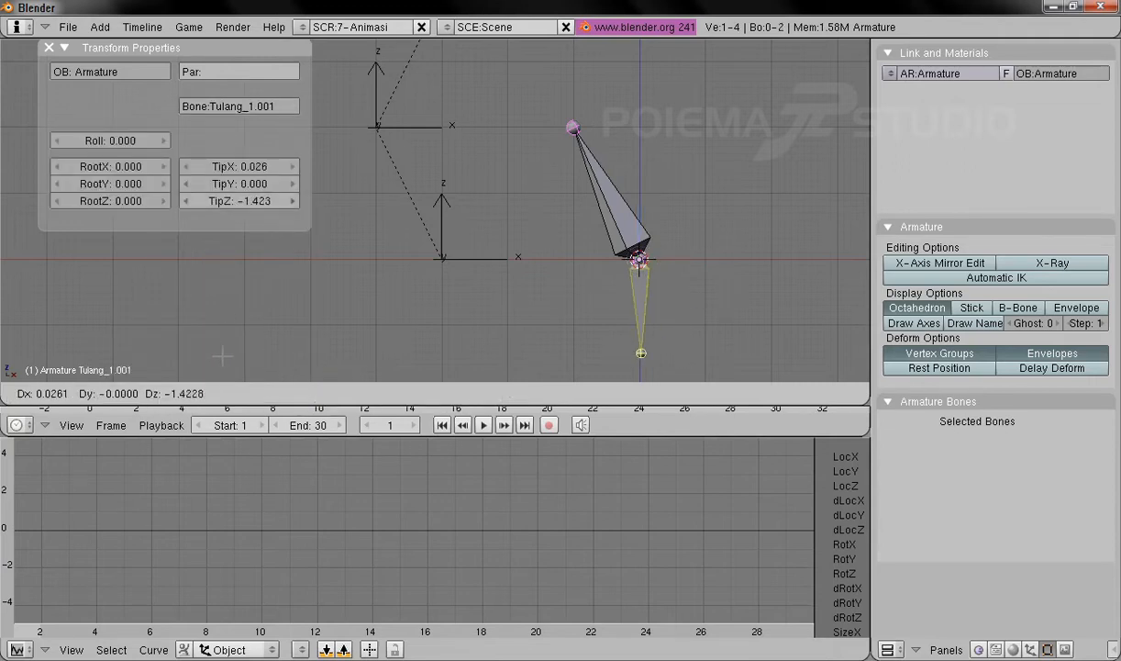
left_click(190, 346)
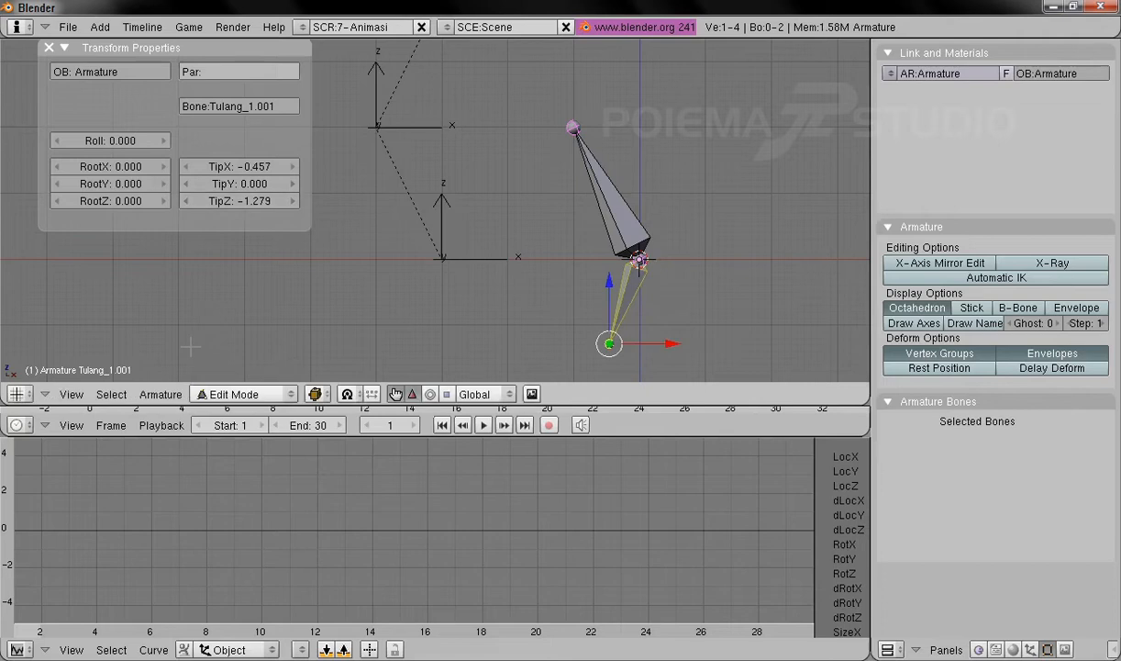
Set the tip of the new bone below the root joint to X 0, Y 0, Z -1
right_click(633, 285)
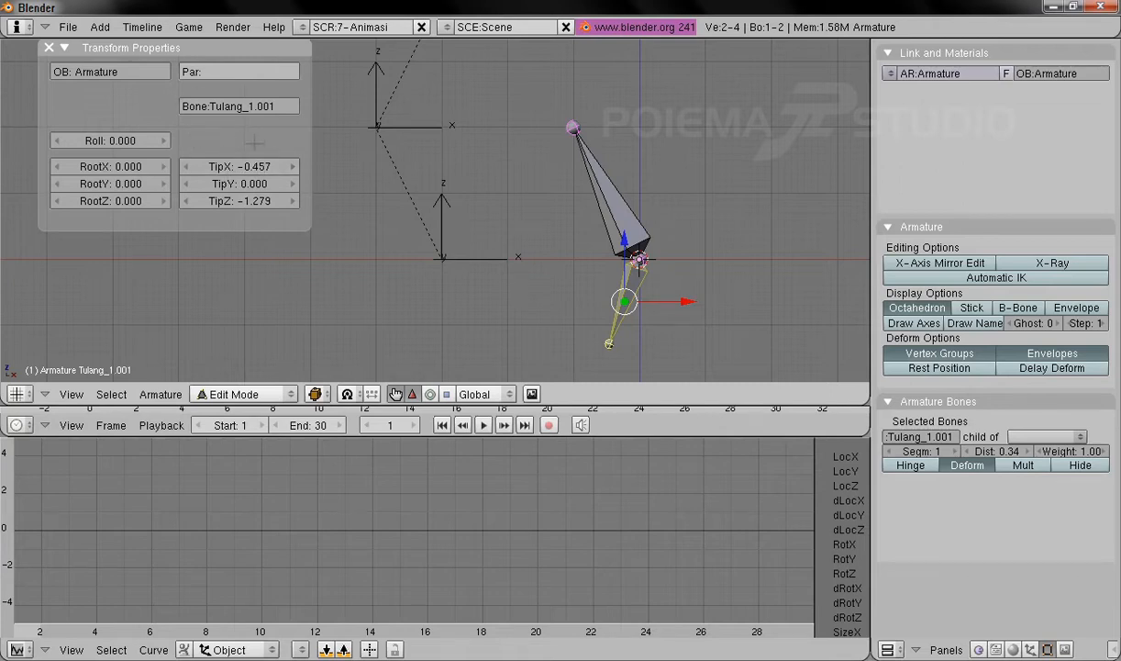
left_click(244, 167)
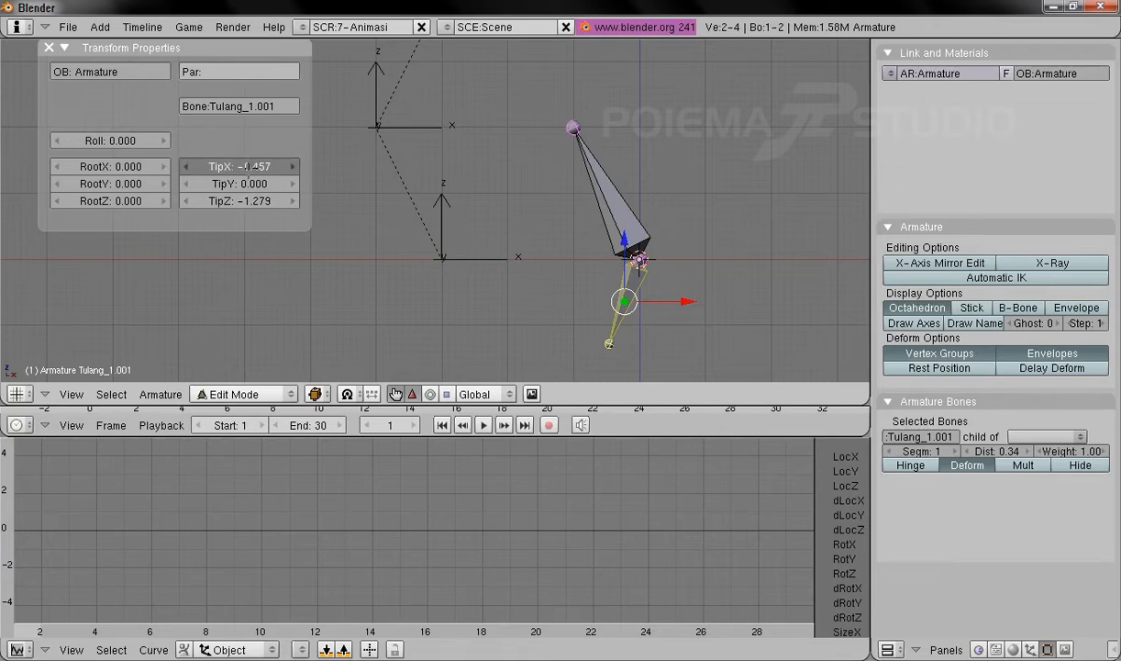
type("0")
key("Tab")
type("0")
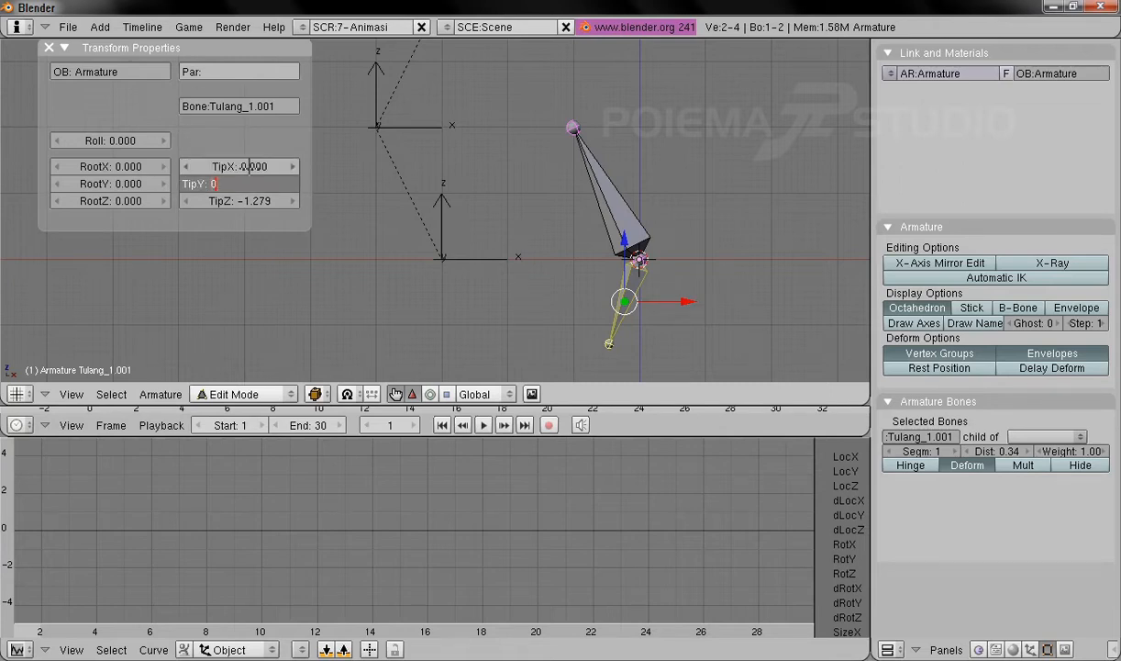
key("Tab")
type("-1")
key("Return")
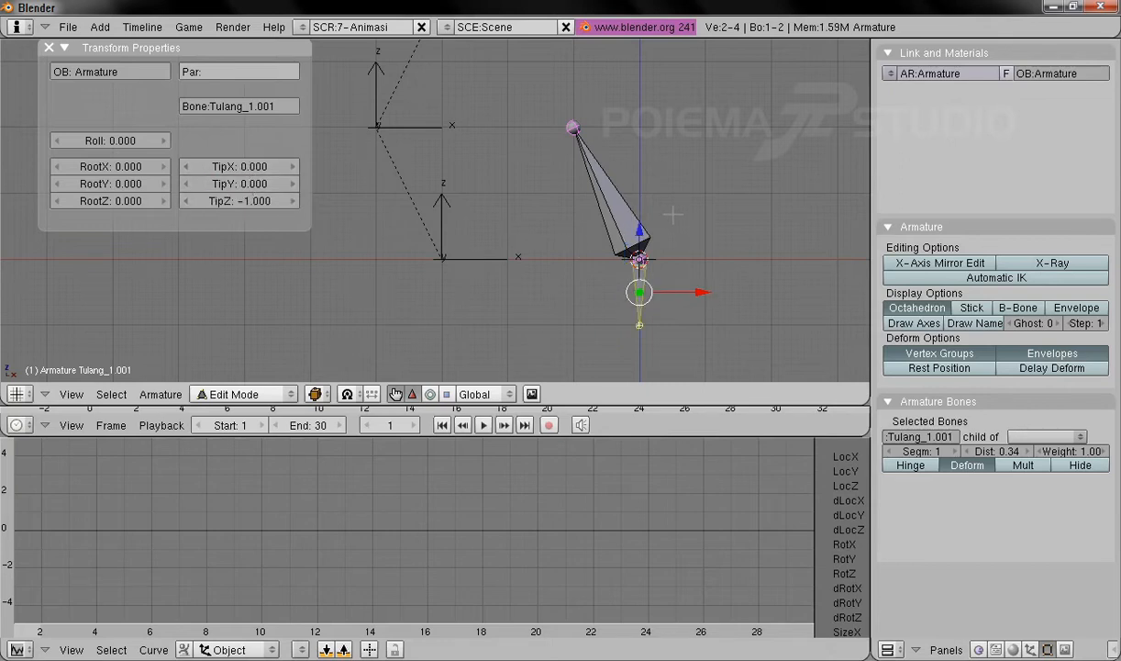
Extrude a new bone from the tip joint of Tulang_1, placing its tip at about X -0.37, Z 3.72
middle_click_drag(614, 191, 587, 264, "shift")
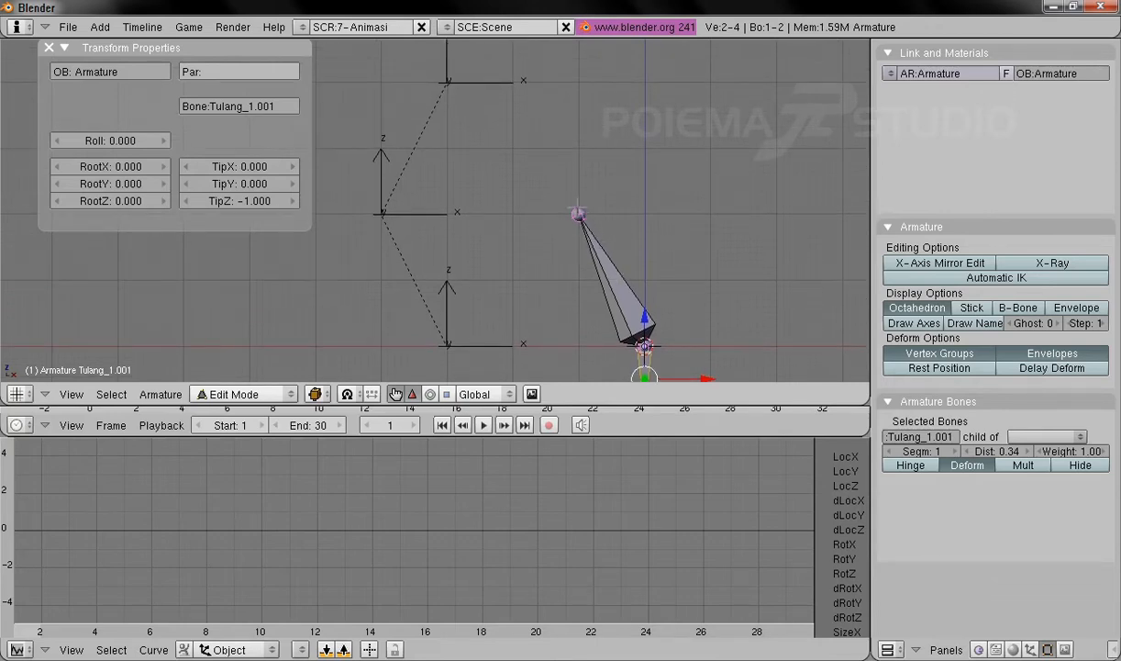
right_click(578, 214)
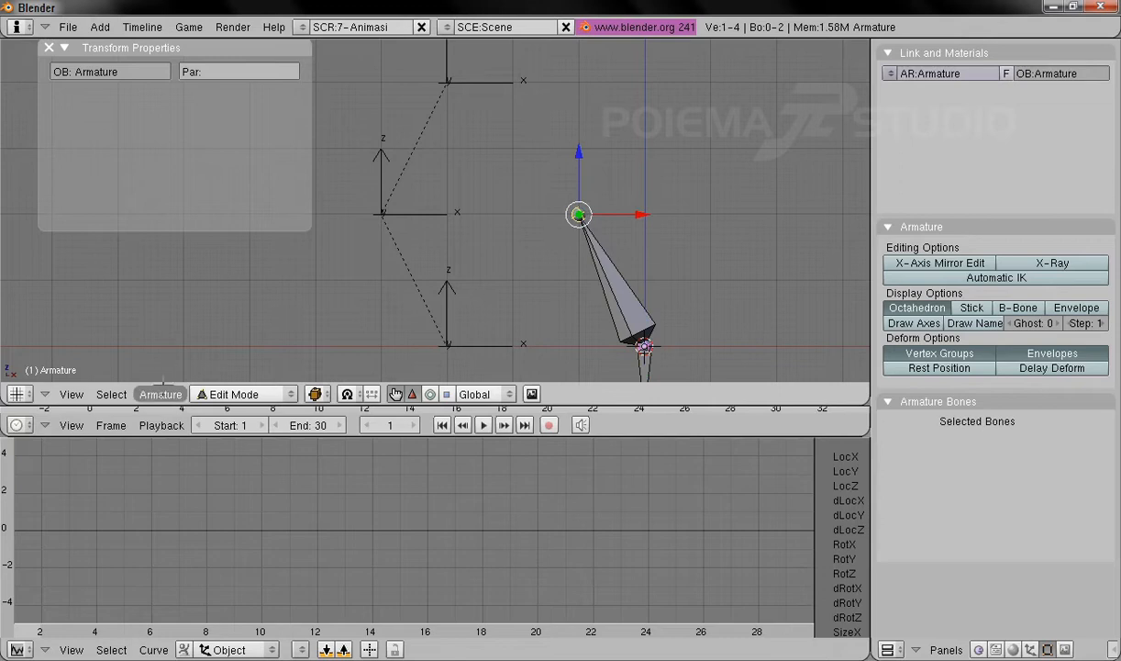
left_click(161, 392)
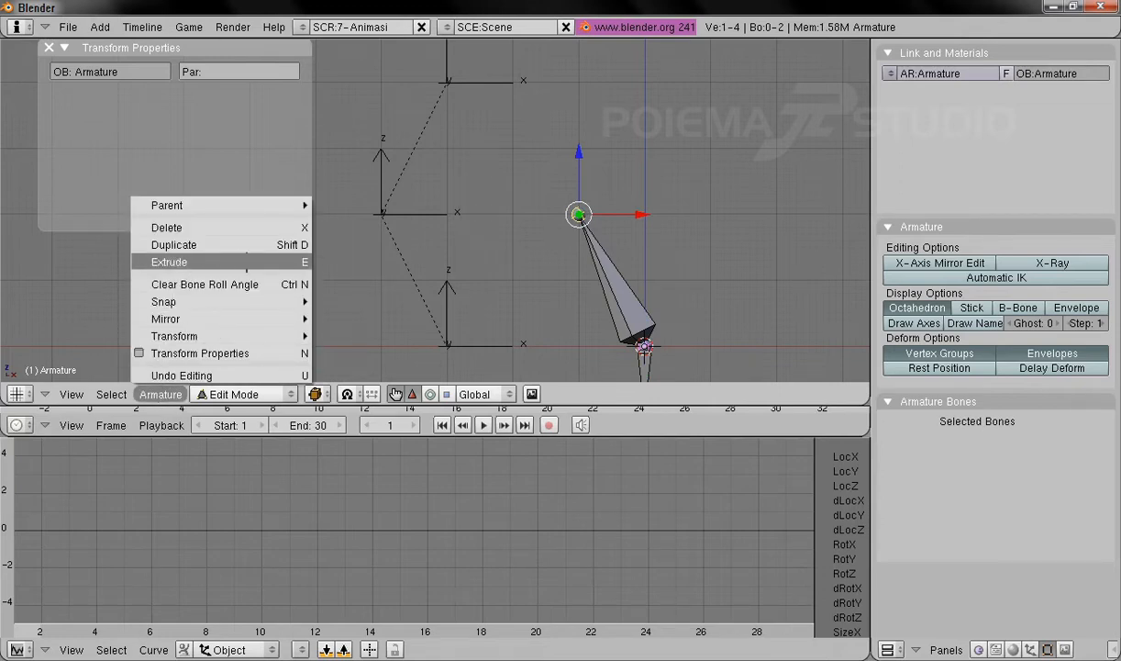
left_click(209, 261)
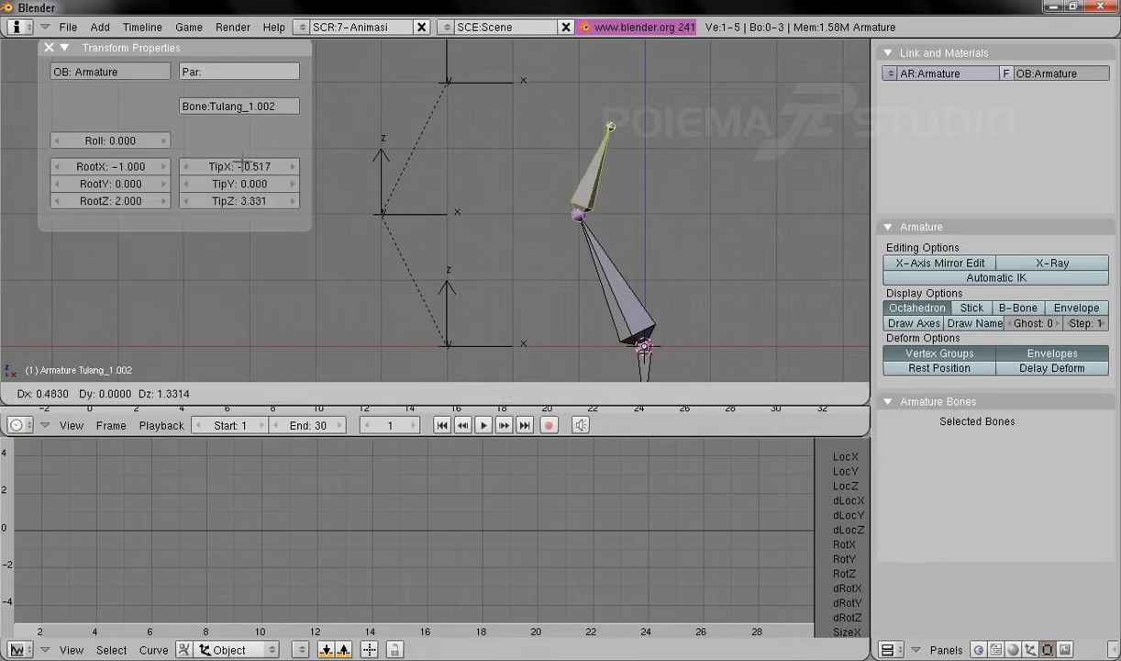
left_click(256, 139)
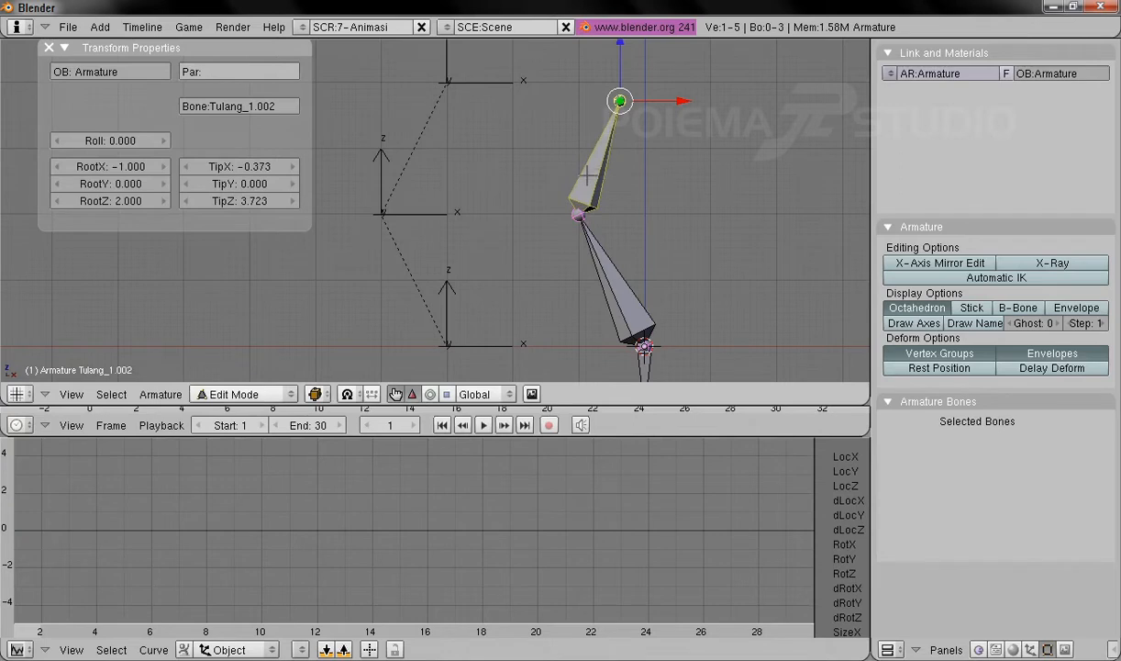
Select the newly extruded upper bone and rename it Tulang_2
right_click(564, 175)
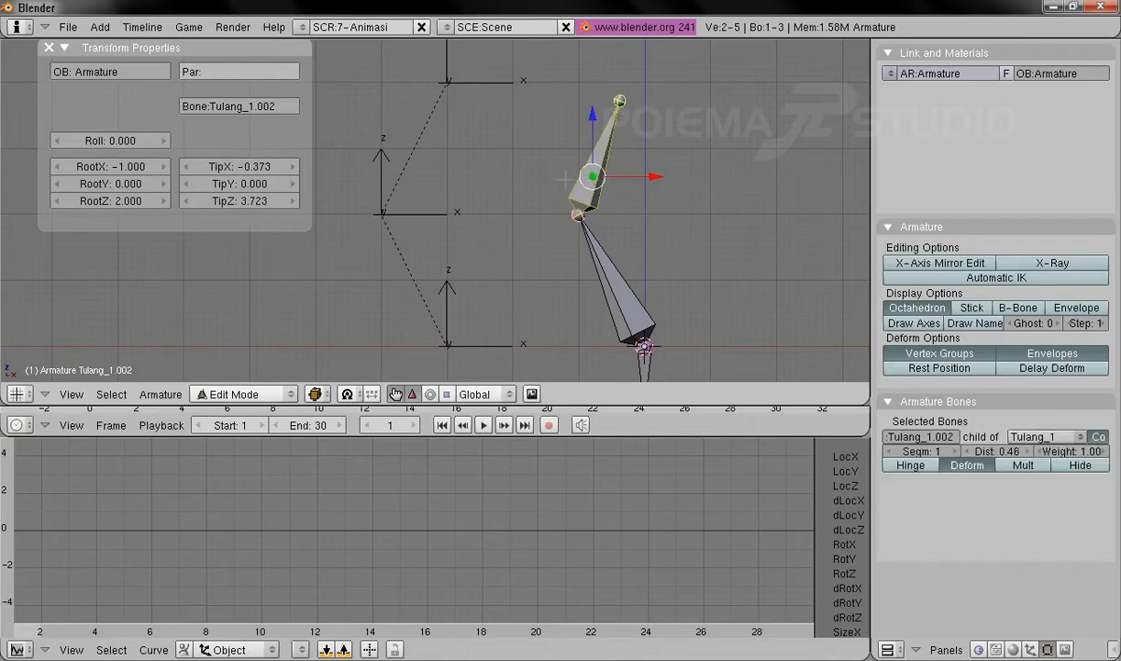
left_click(246, 107)
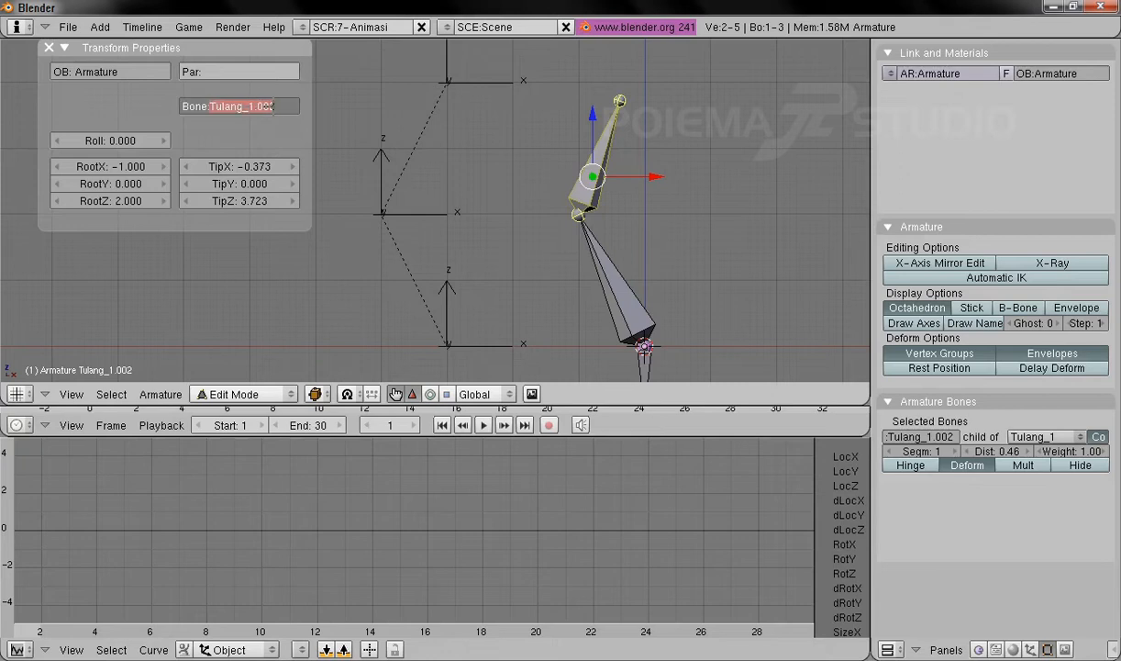
key("Right")
key("BackSpace")
key("BackSpace")
key("BackSpace")
type("2")
key("Return")
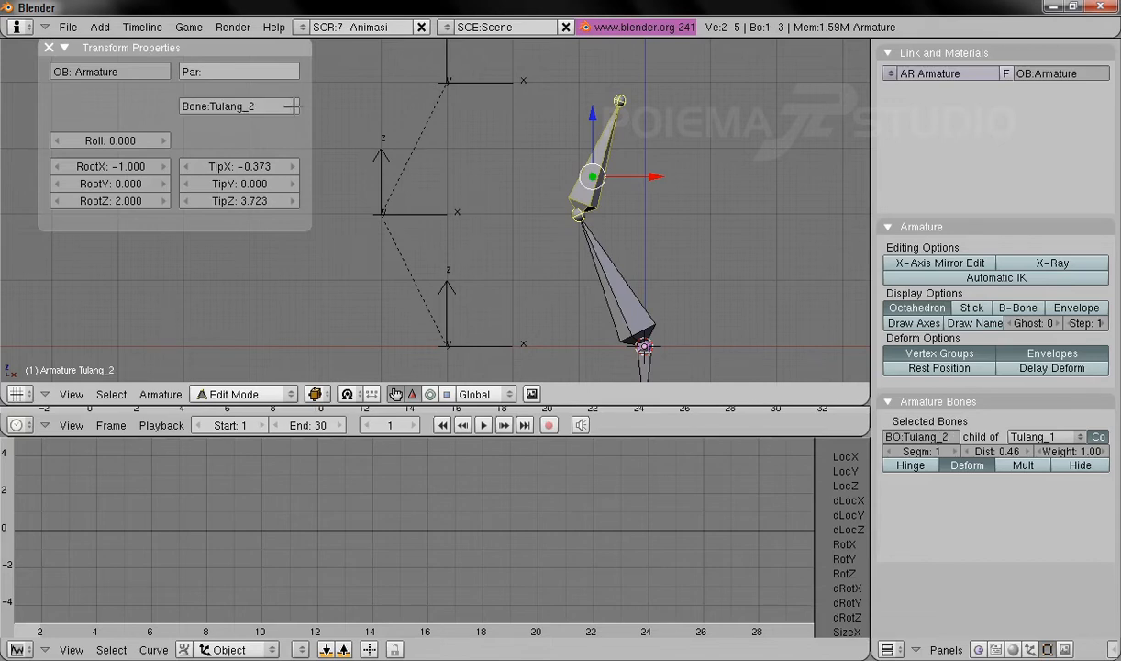
Set the tip coordinates of Tulang_2 to X 0, Y 0, Z 4
left_click(242, 167)
type("0.89")
key("Tab")
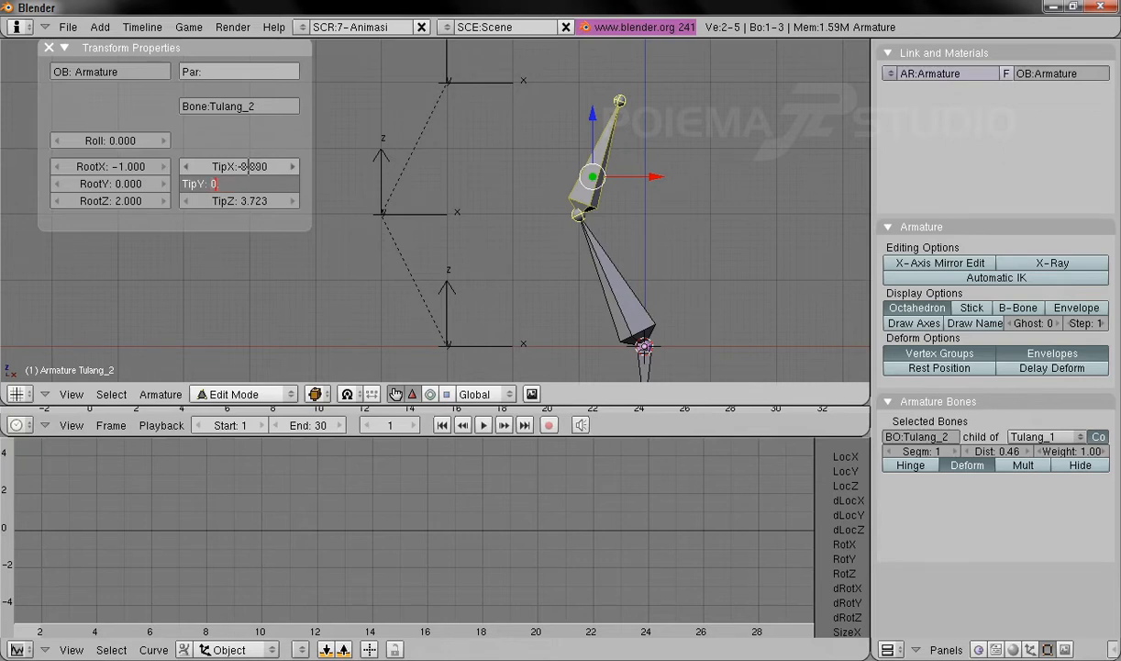
key("Tab")
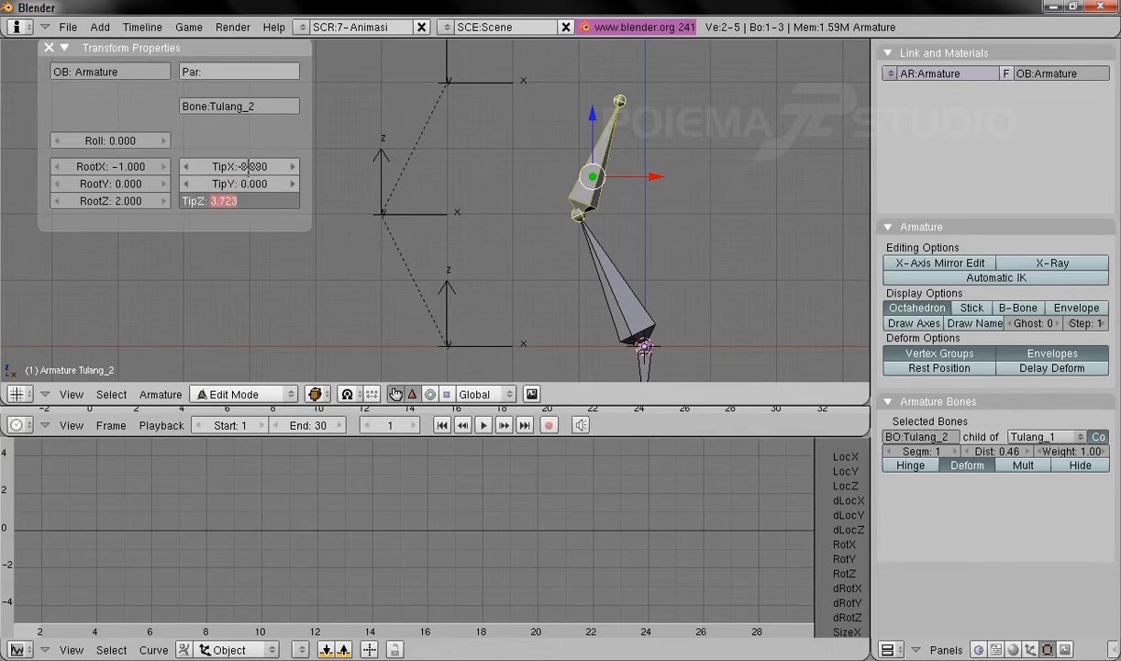
type("4")
key("Return")
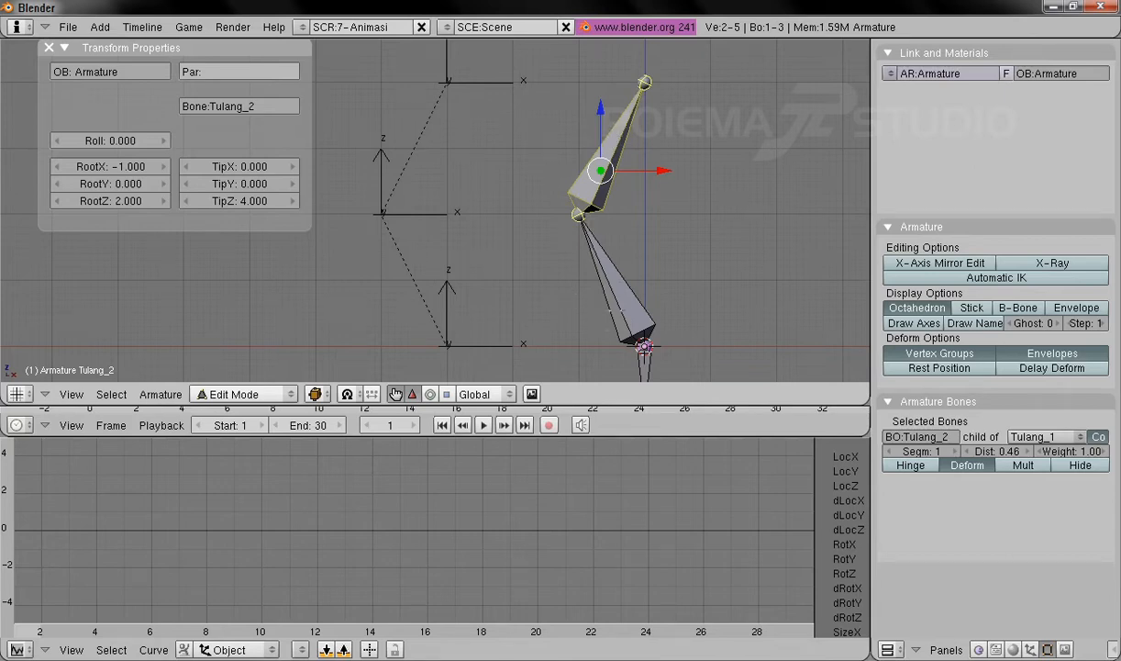
Inspect the bone chain by selecting the Tulang_1 body, the tip joint of Tulang_2 and the root joint of Tulang_1
right_click(597, 293)
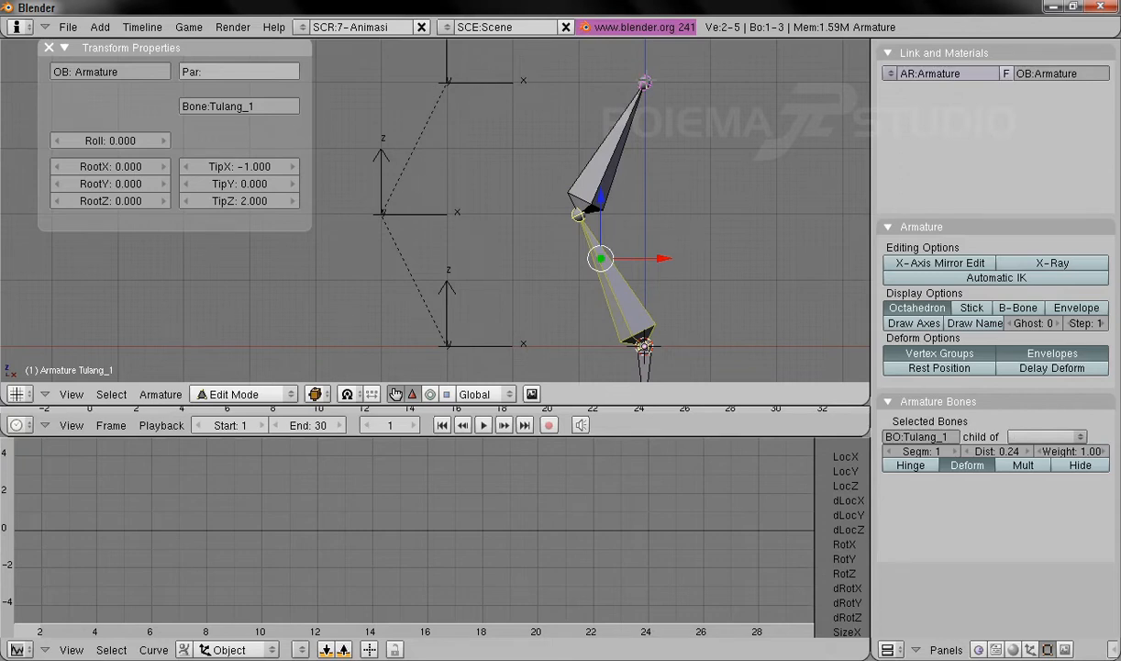
right_click(645, 83)
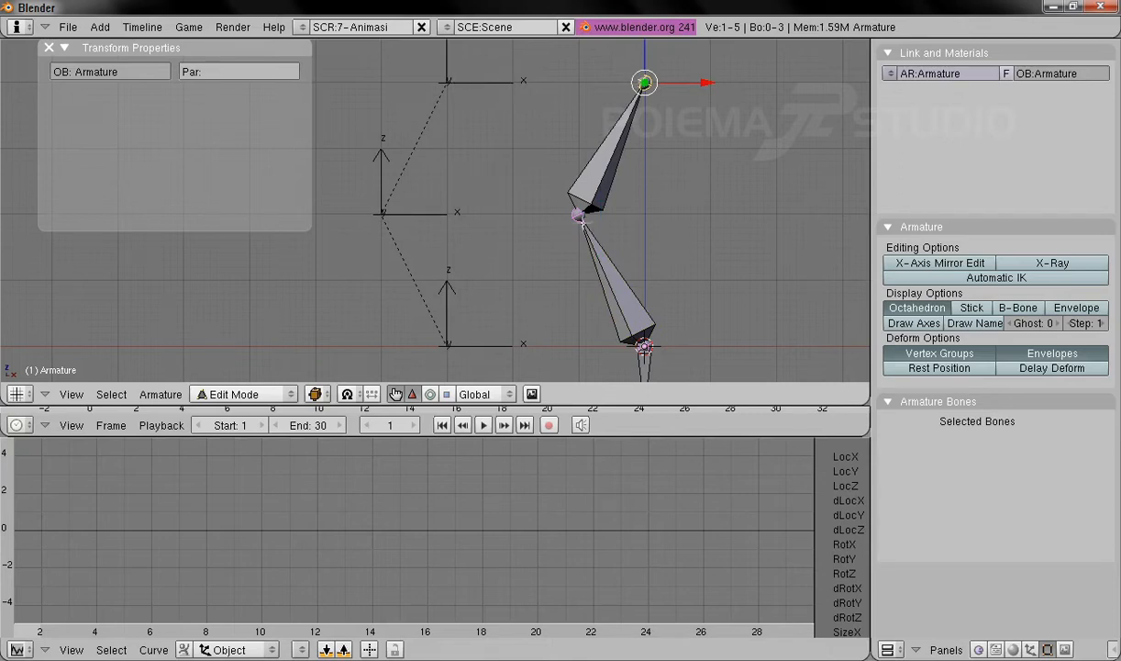
right_click(644, 345)
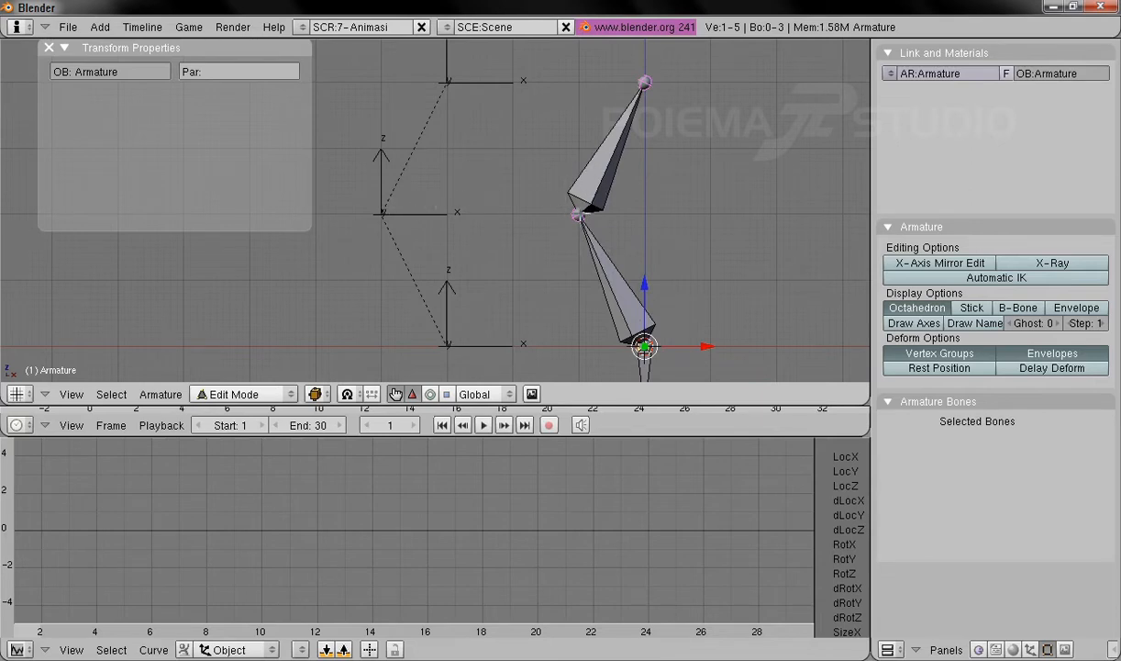
Move the joint shared by Tulang_1 and Tulang_2 back and forth along X to demonstrate how both bones follow it
right_click(578, 214)
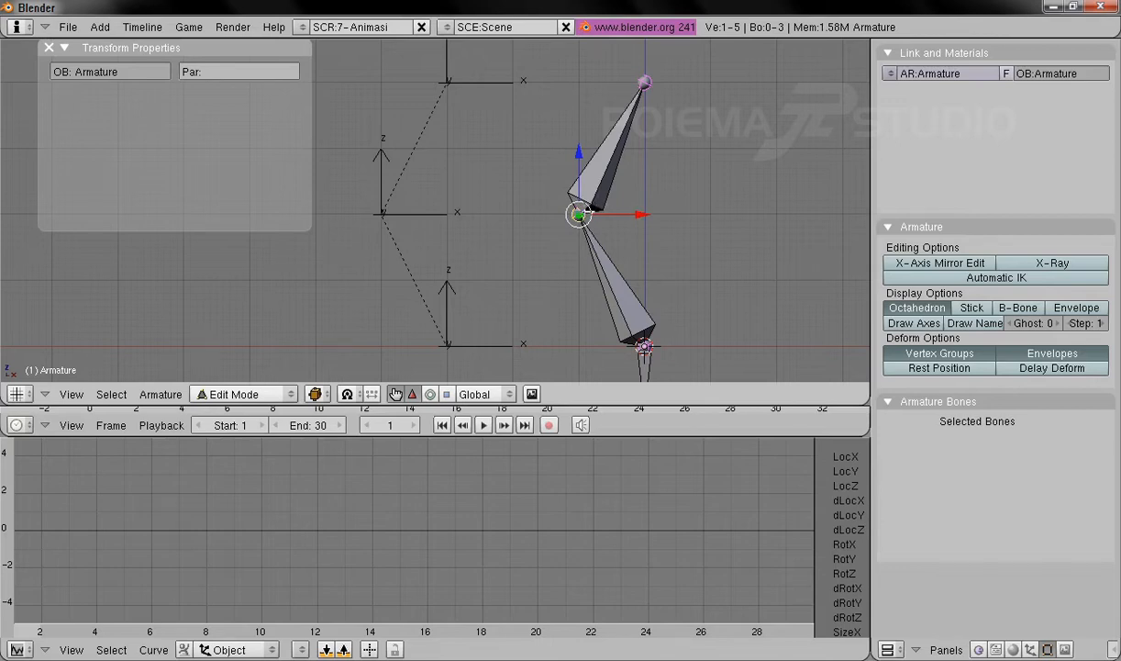
left_click_drag(627, 211, 787, 214)
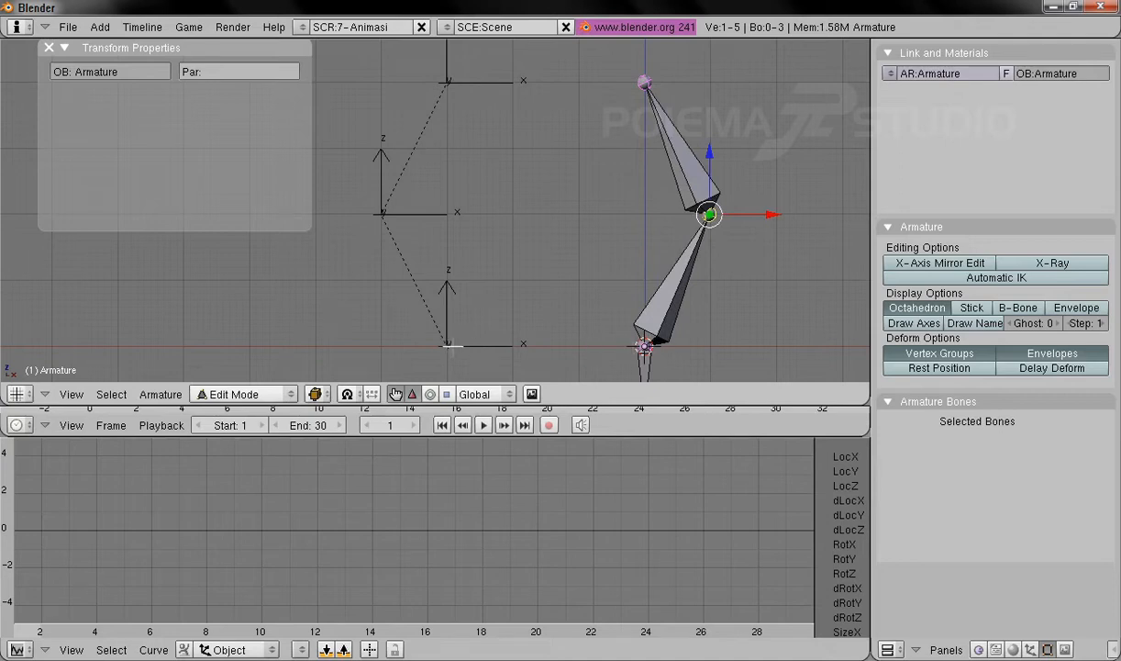
left_click_drag(782, 215, 741, 215)
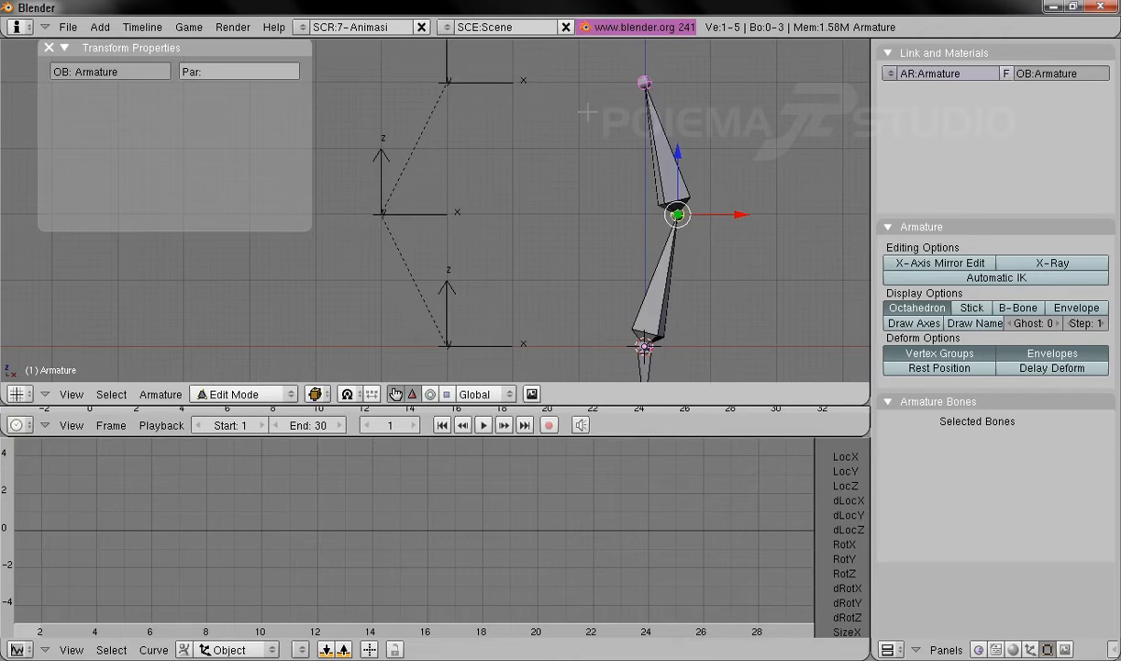
key("g")
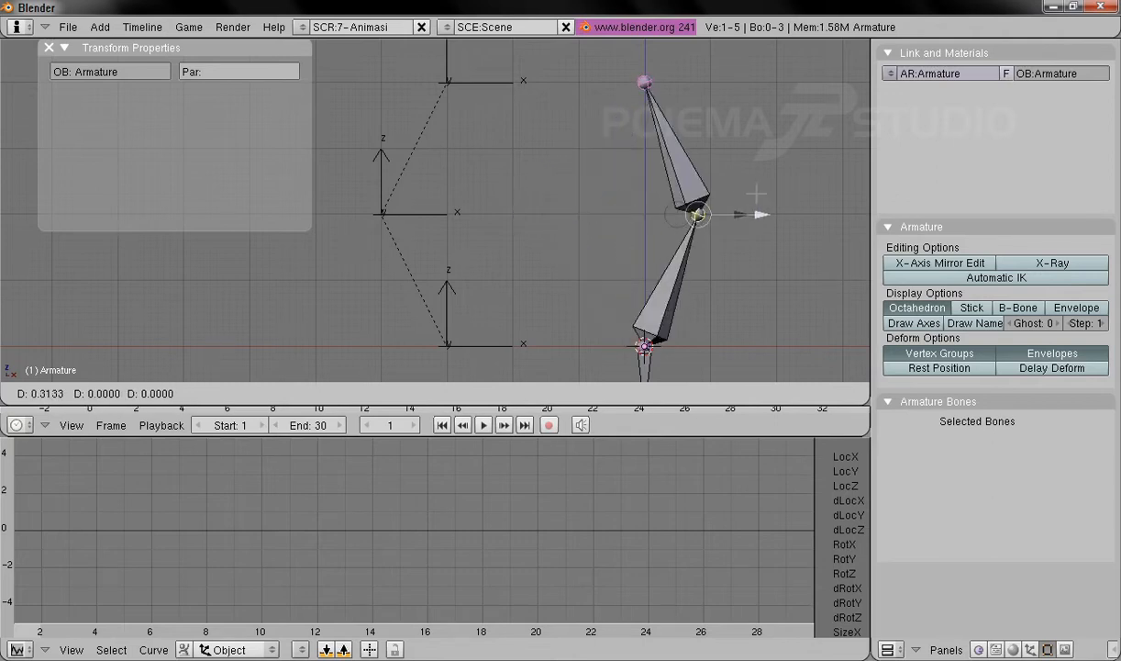
left_click(616, 191)
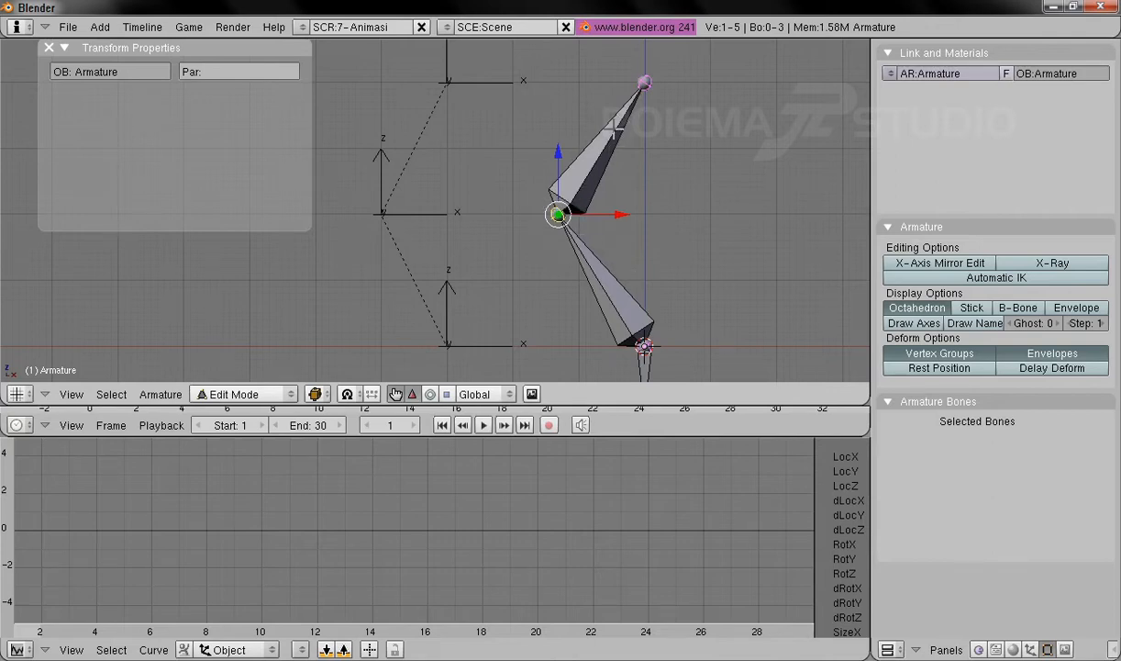
left_click_drag(591, 213, 628, 214)
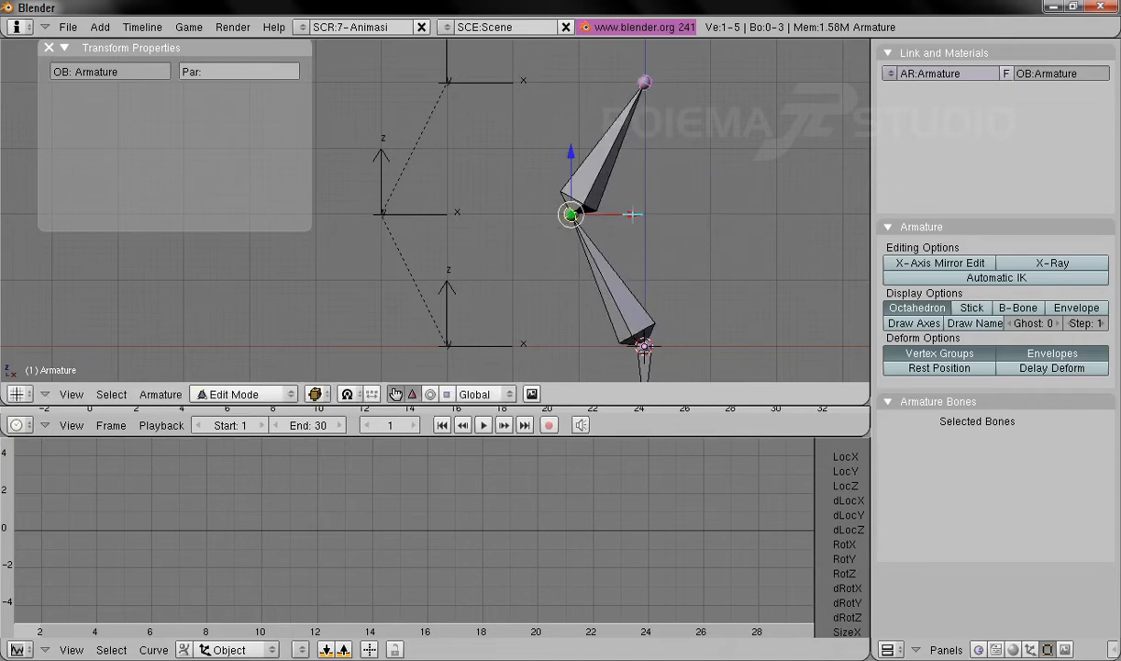
Nudge the tip joint of Tulang_2 along X and shift the shared middle joint to about X -1.54
right_click(620, 82)
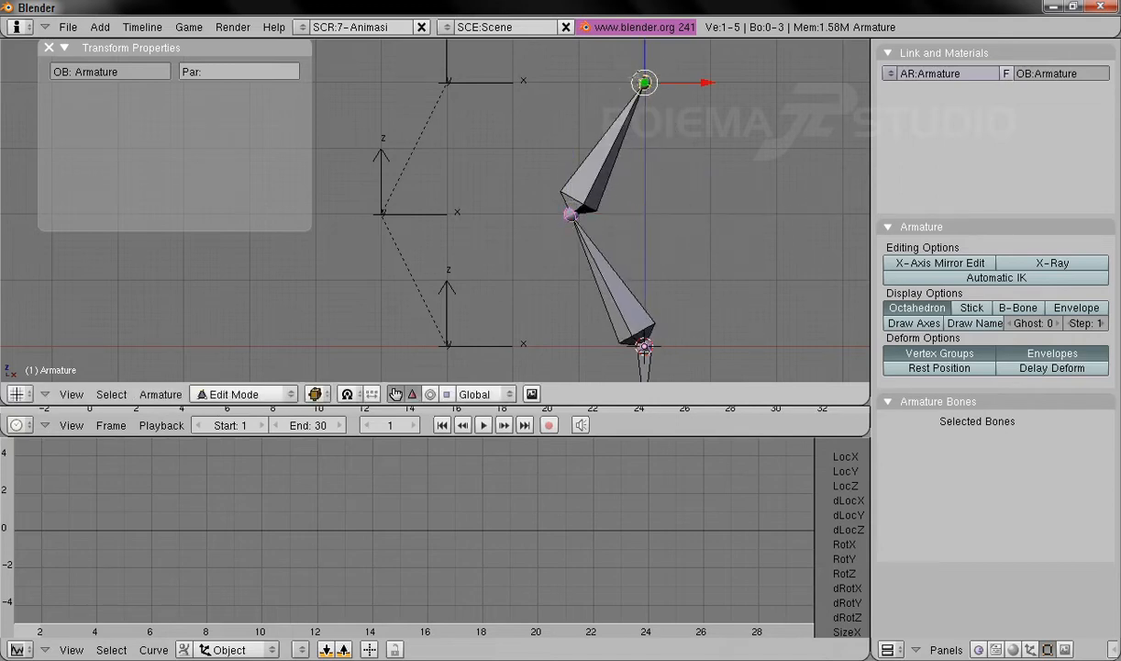
left_click_drag(670, 83, 647, 87)
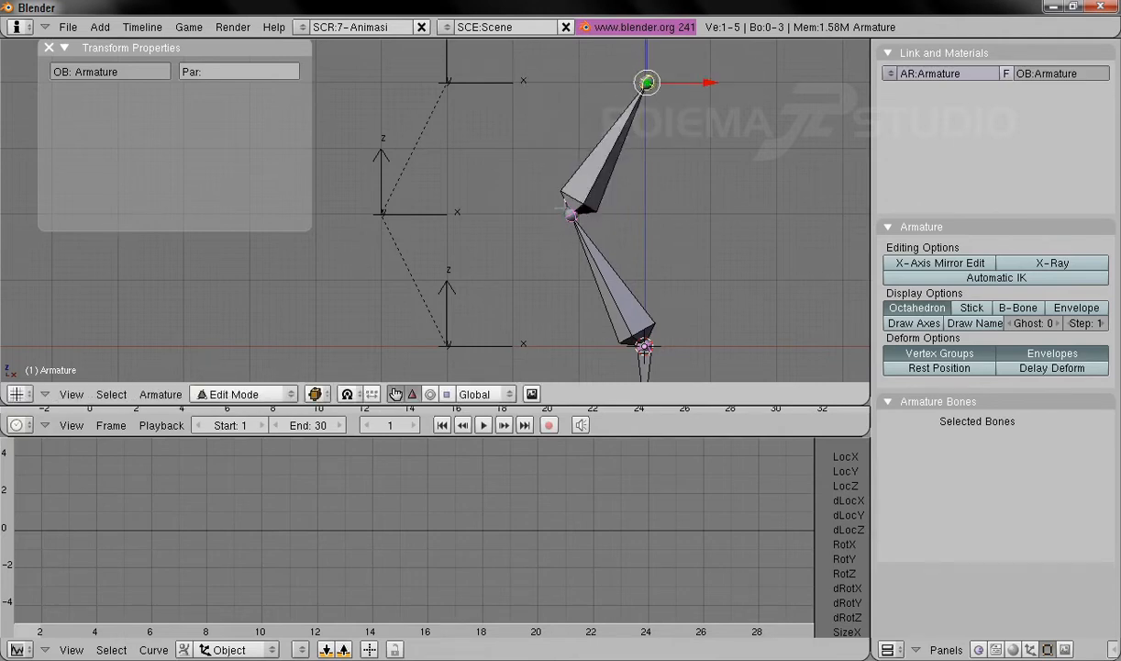
right_click(567, 209)
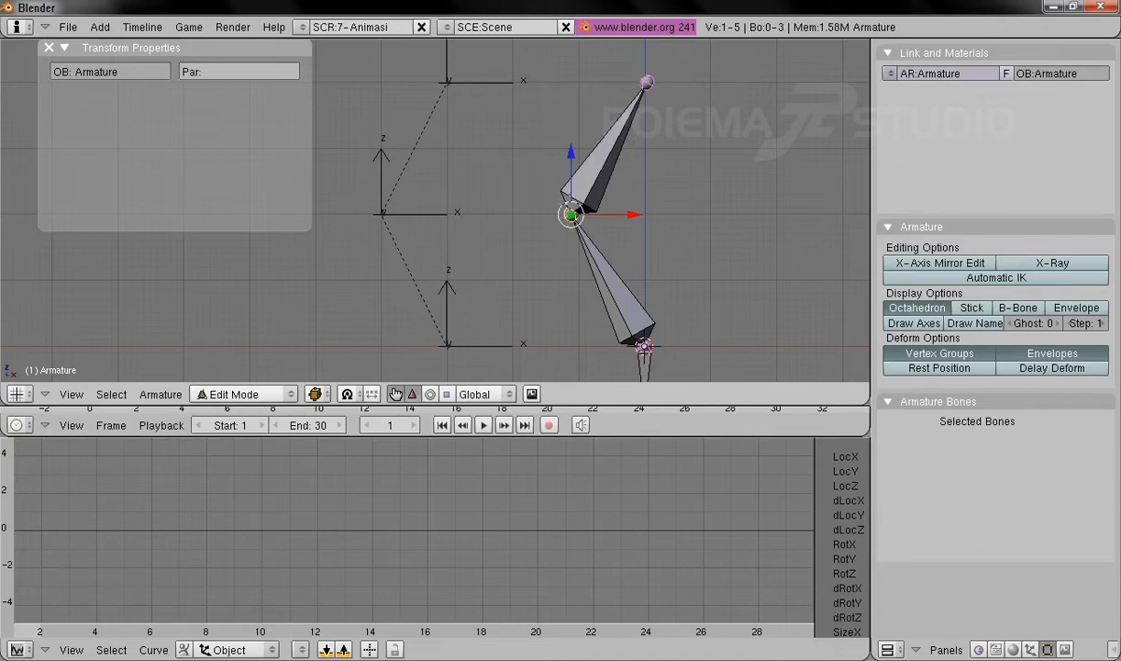
mouse_move(597, 202)
left_mouse_down()
mouse_move(796, 209)
mouse_move(595, 207)
left_mouse_up()
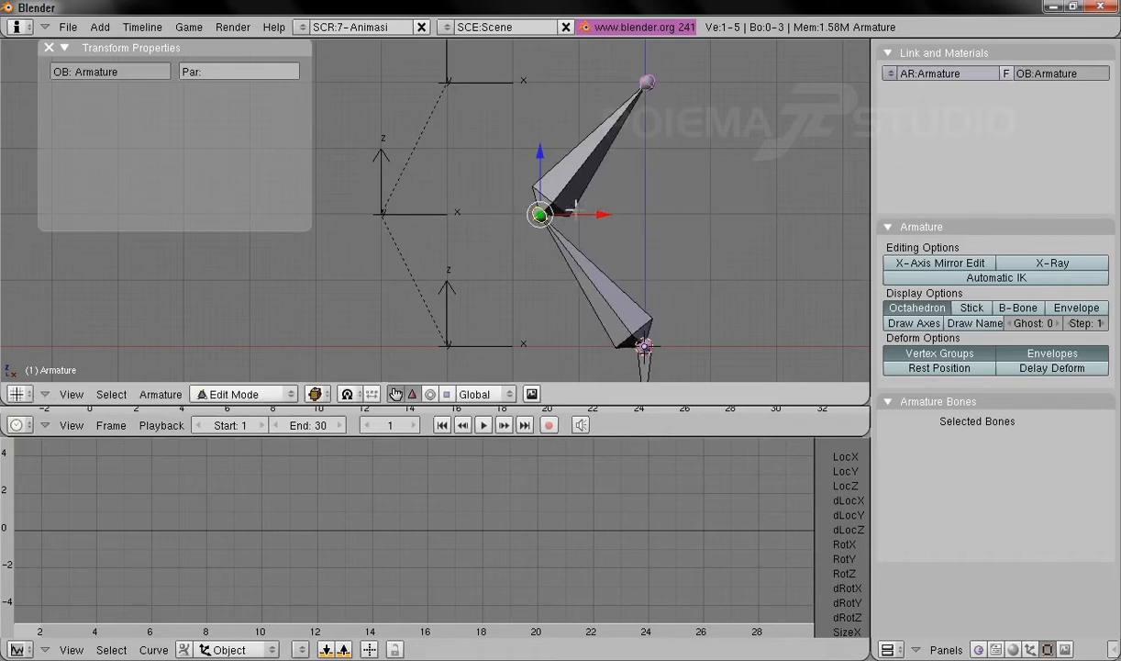
mouse_move(595, 213)
left_mouse_down()
mouse_move(772, 214)
mouse_move(608, 214)
left_mouse_up()
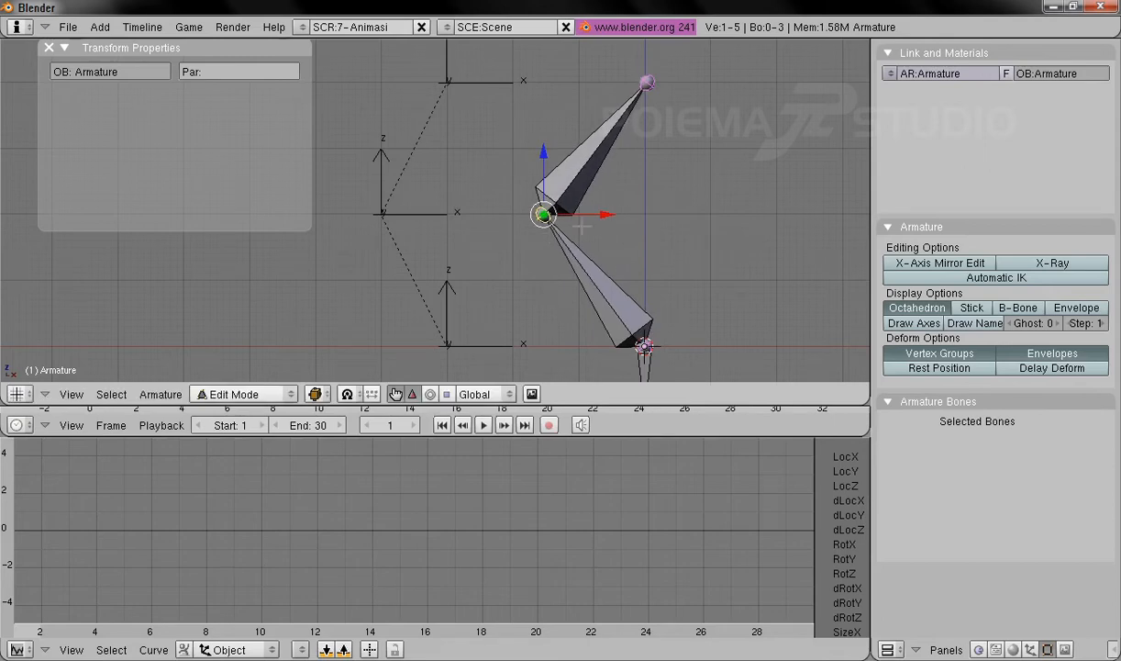
Select Tulang_1 and set its tip X coordinate to 0, keeping tip Y at 0 and tip Z at 2
right_click(597, 274)
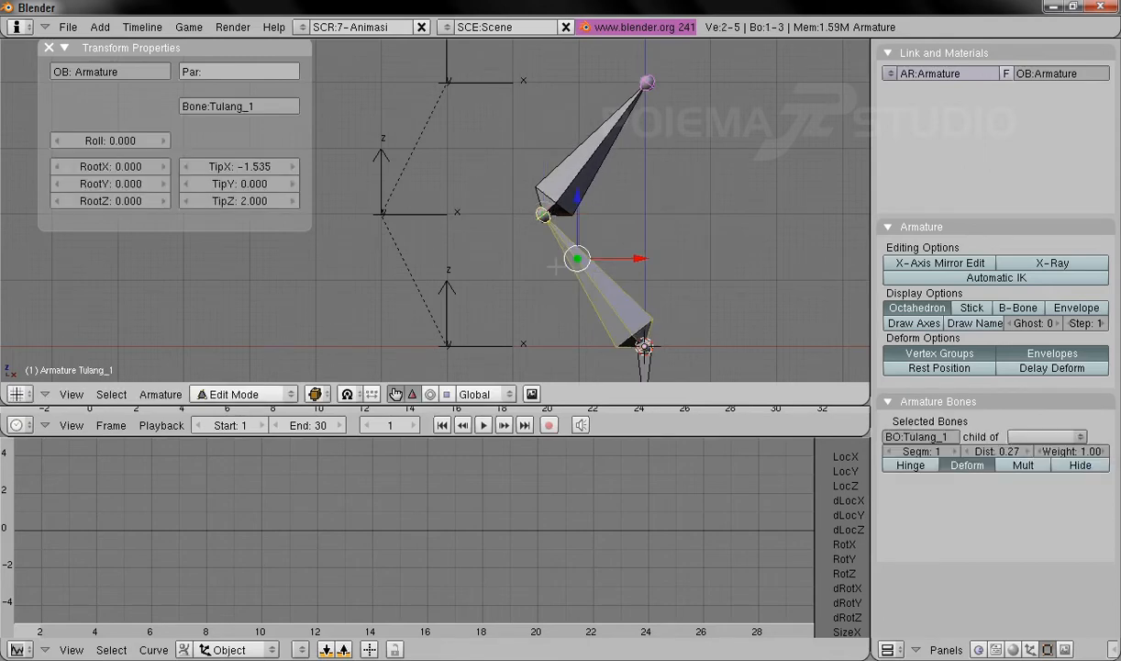
left_click(246, 167)
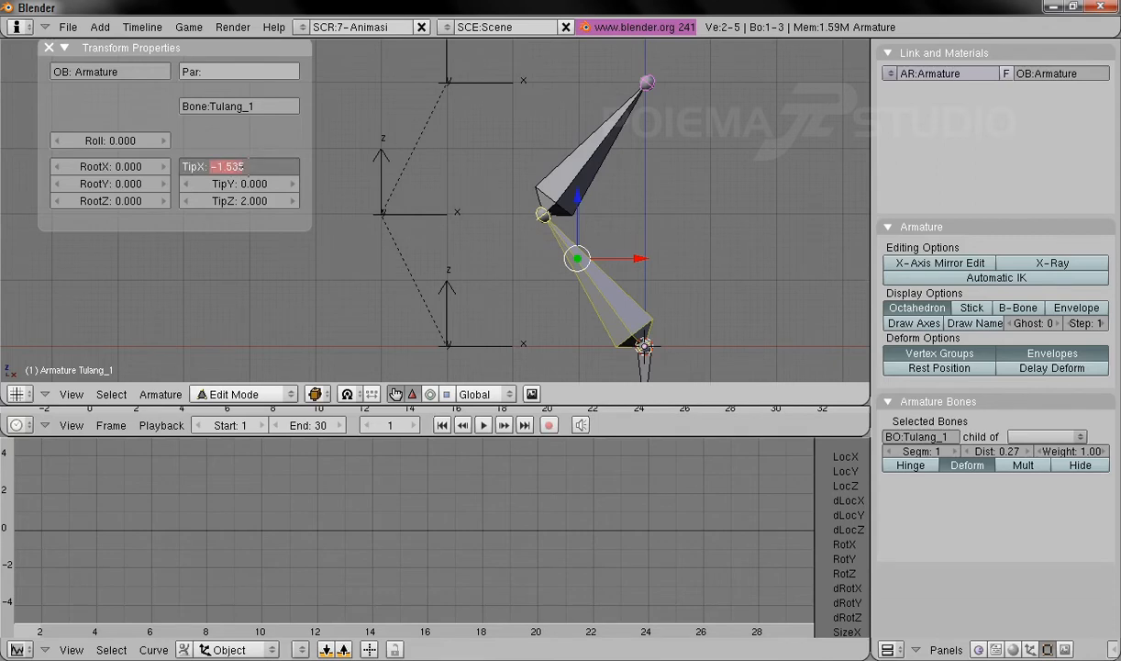
type("0.38")
key("Tab")
key("Tab")
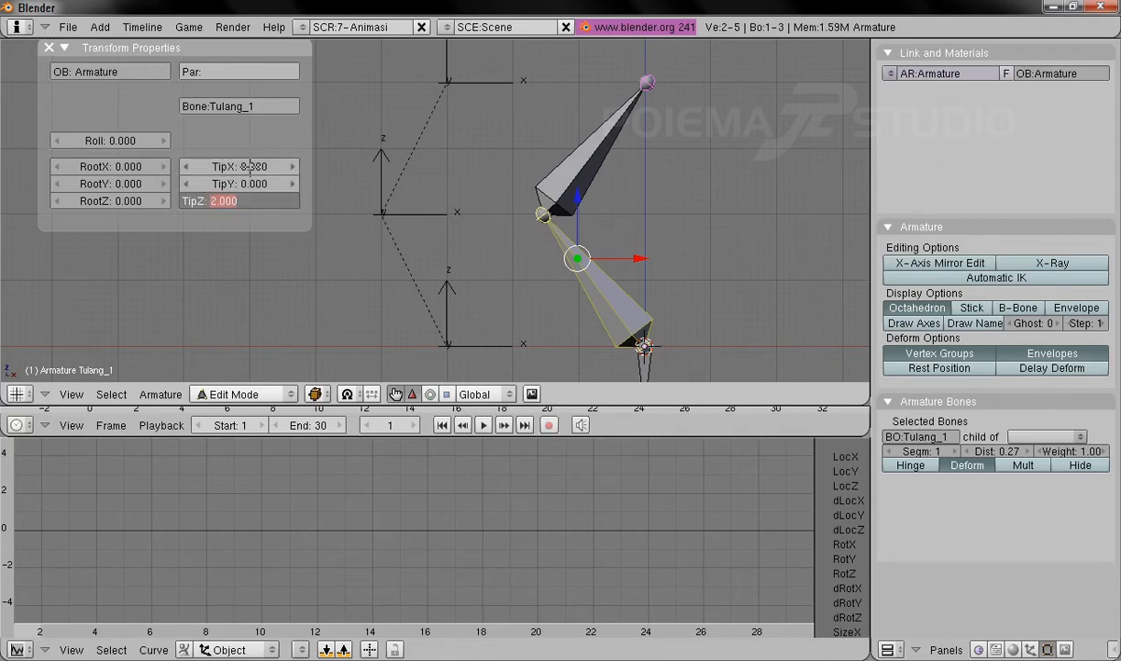
key("Return")
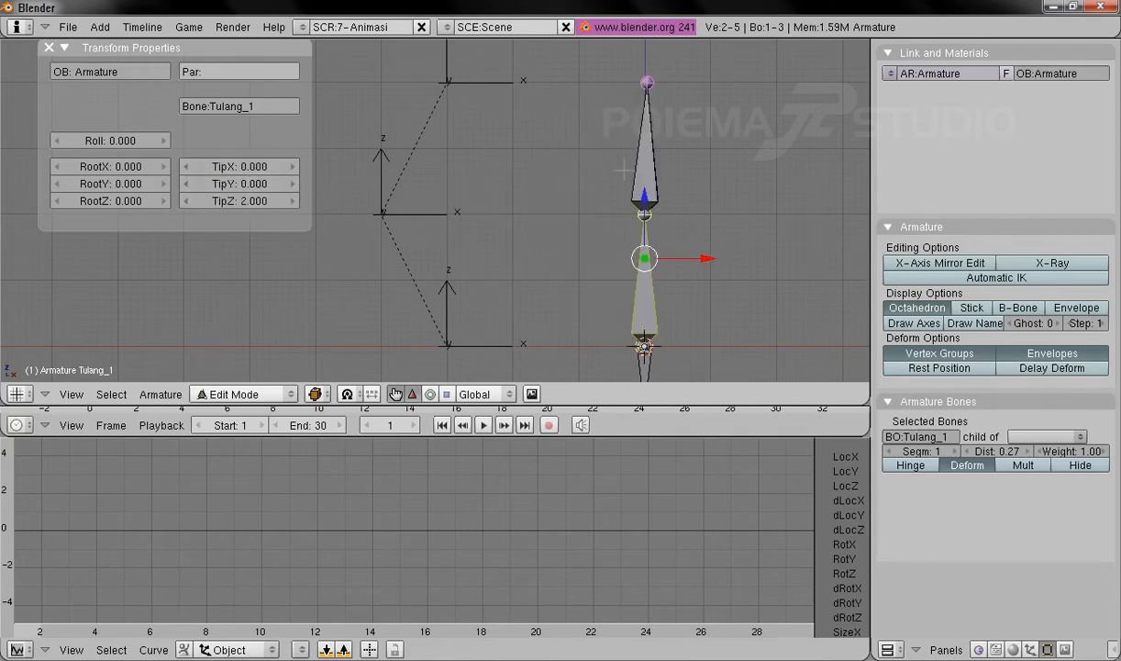
Select the upper bone Tulang_2 and set its tip X coordinate to 0
right_click(633, 138)
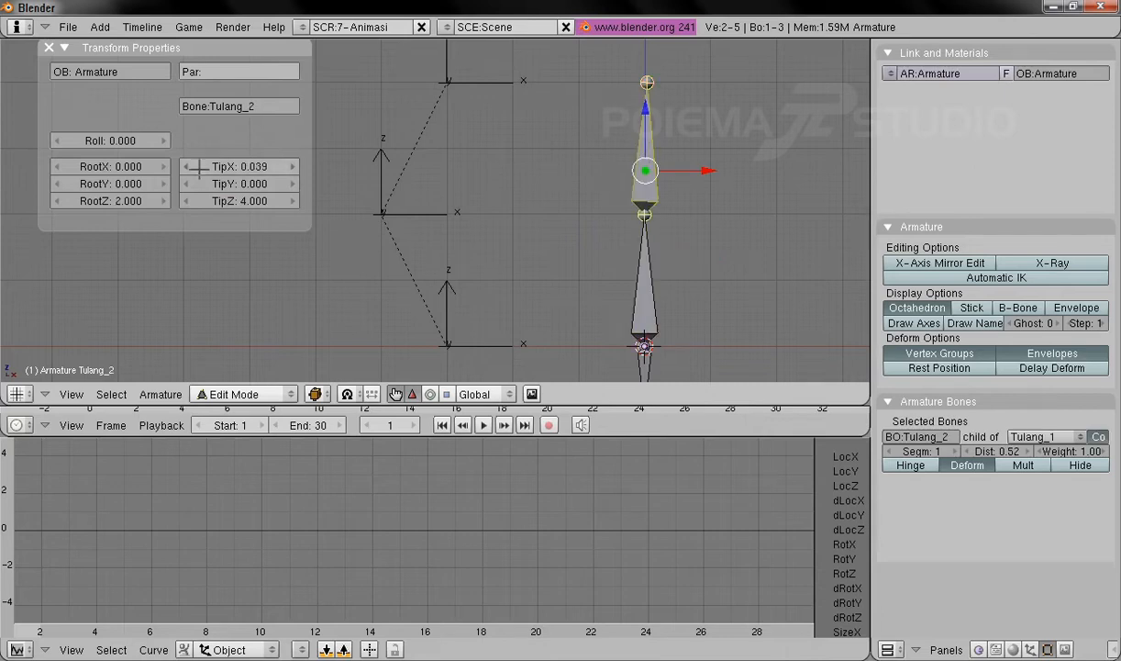
left_click(233, 166)
type("0")
key("Tab")
key("Tab")
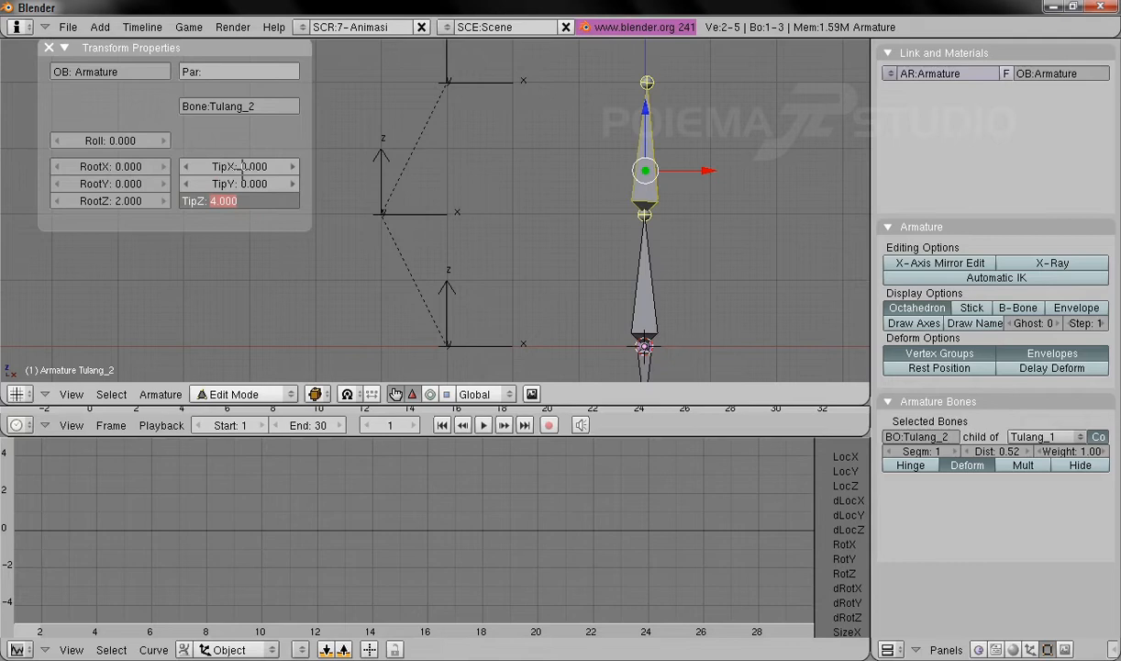
key("Return")
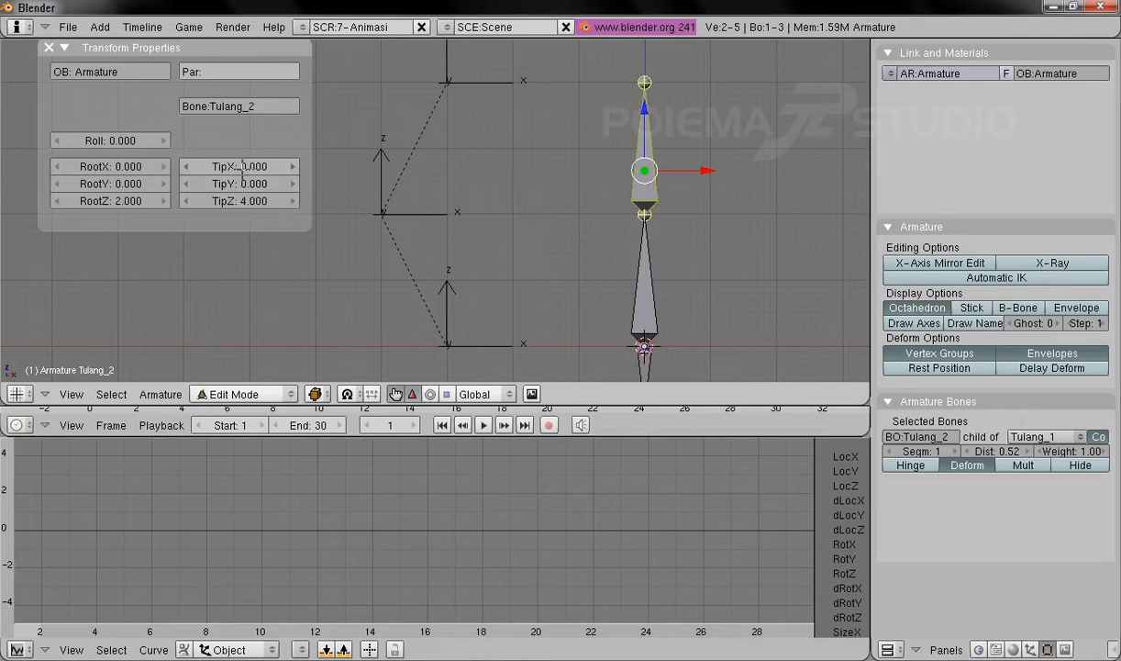
Extrude a side bone from the joint shared by Tulang_1 and Tulang_2, placing its tip at about X 1.30, Z 1.61
scroll(624, 275, "down", 1)
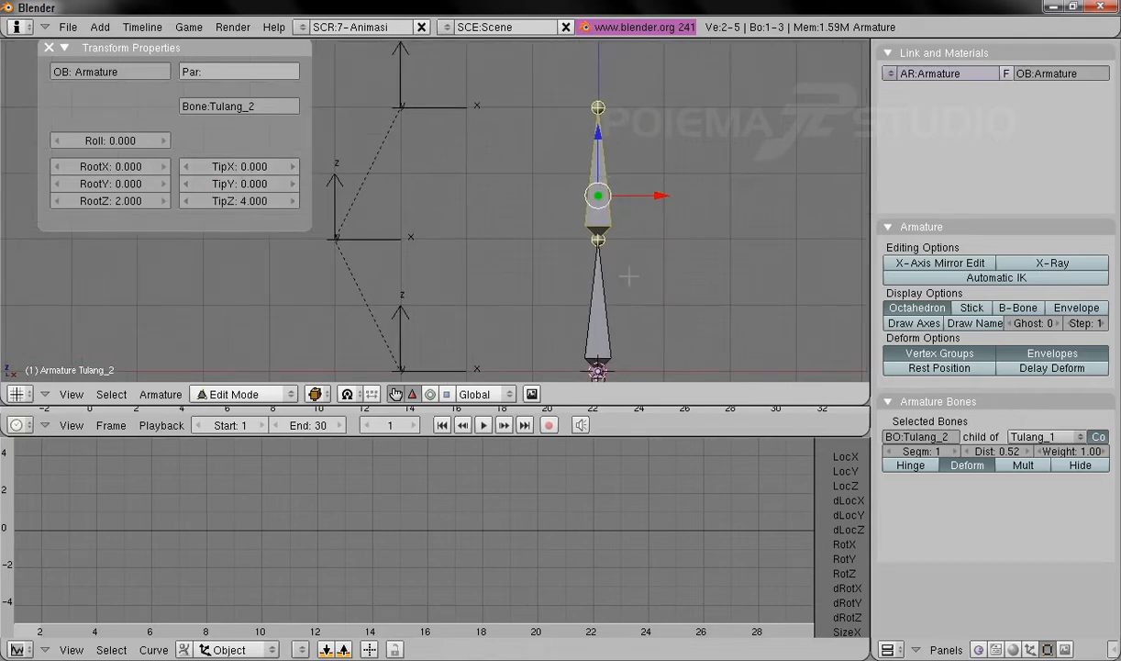
middle_click_drag(661, 255, 624, 278, "shift")
scroll(624, 278, "down", 1)
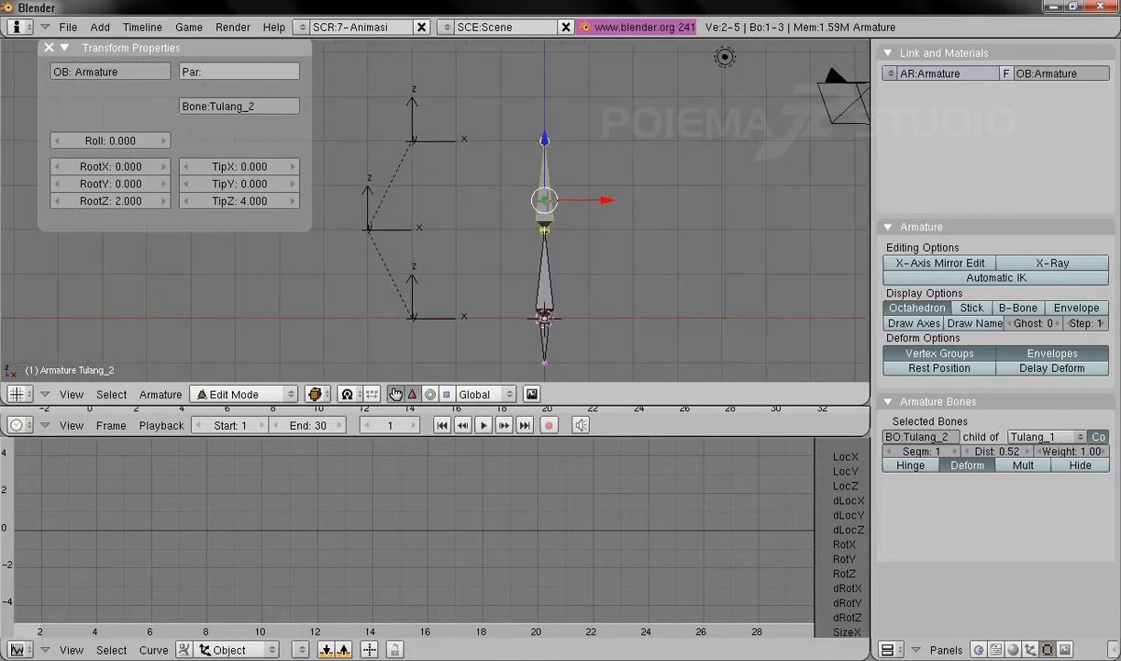
mouse_move(582, 277)
middle_mouse_down("shift")
mouse_move(590, 233)
mouse_move(586, 266)
middle_mouse_up("shift")
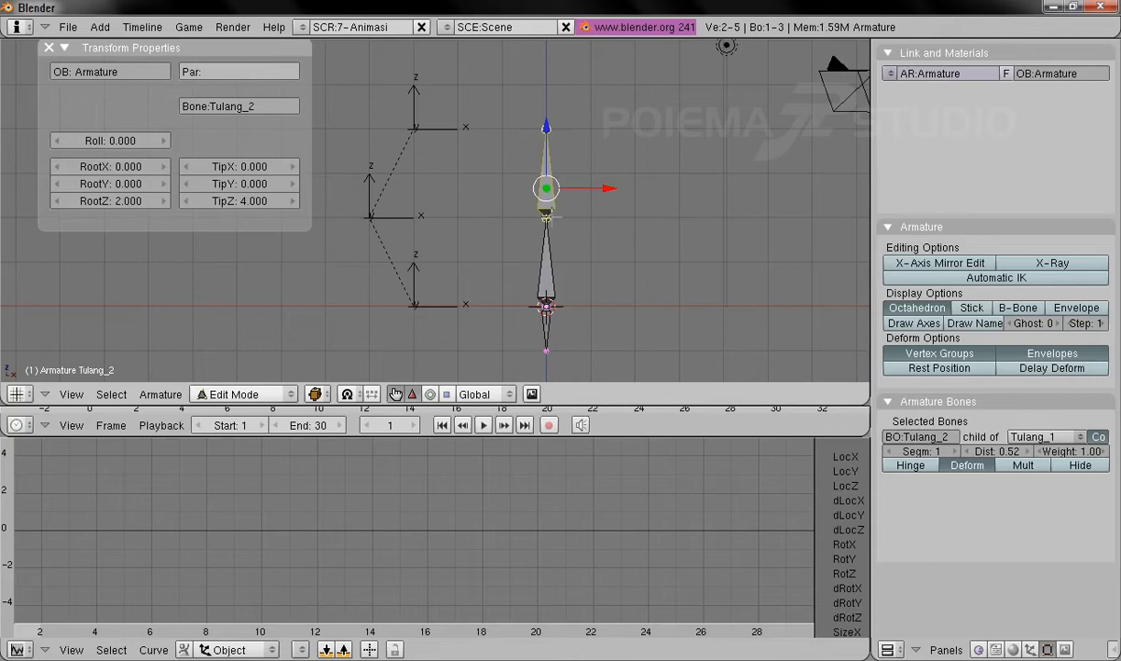
right_click(547, 217)
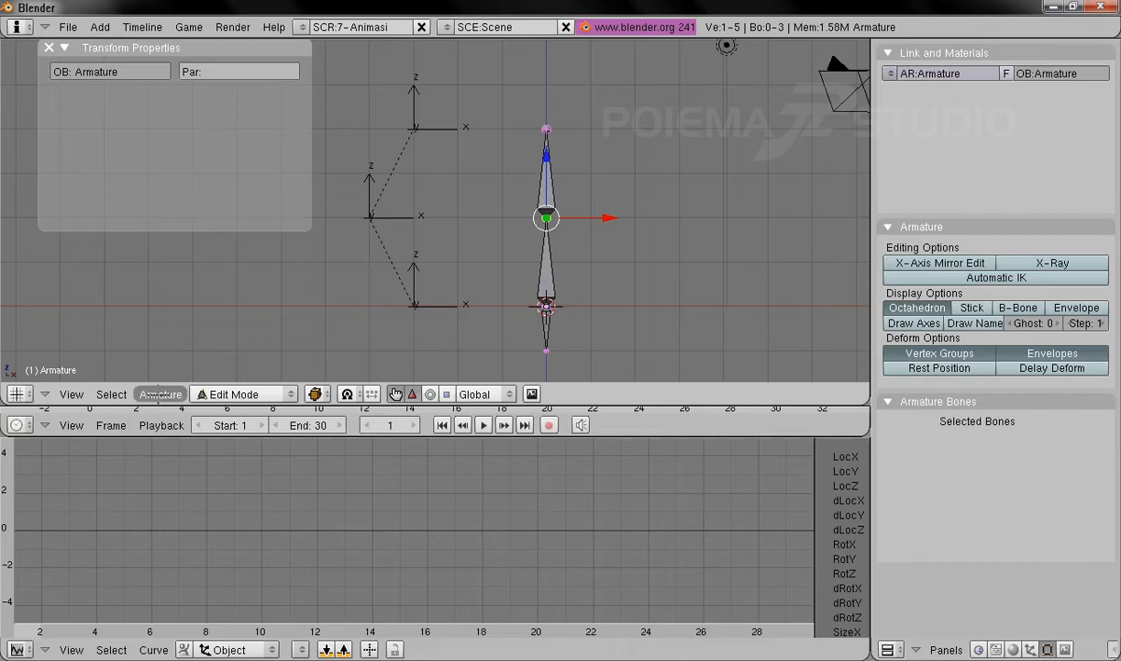
left_click(160, 394)
left_click(183, 249)
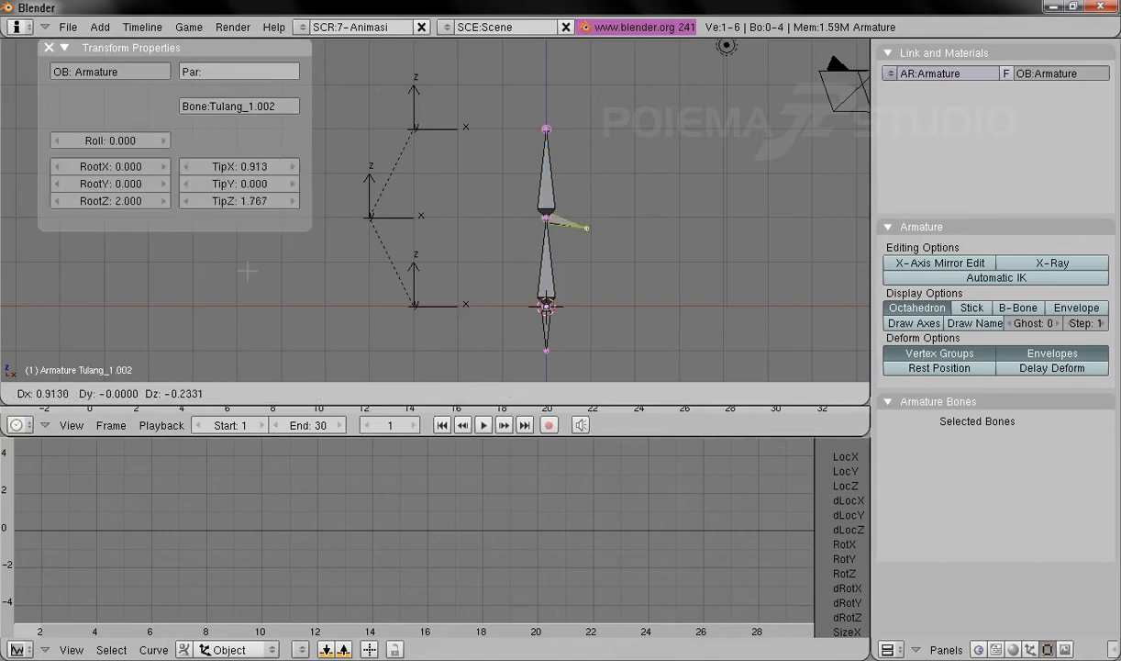
left_click(264, 277)
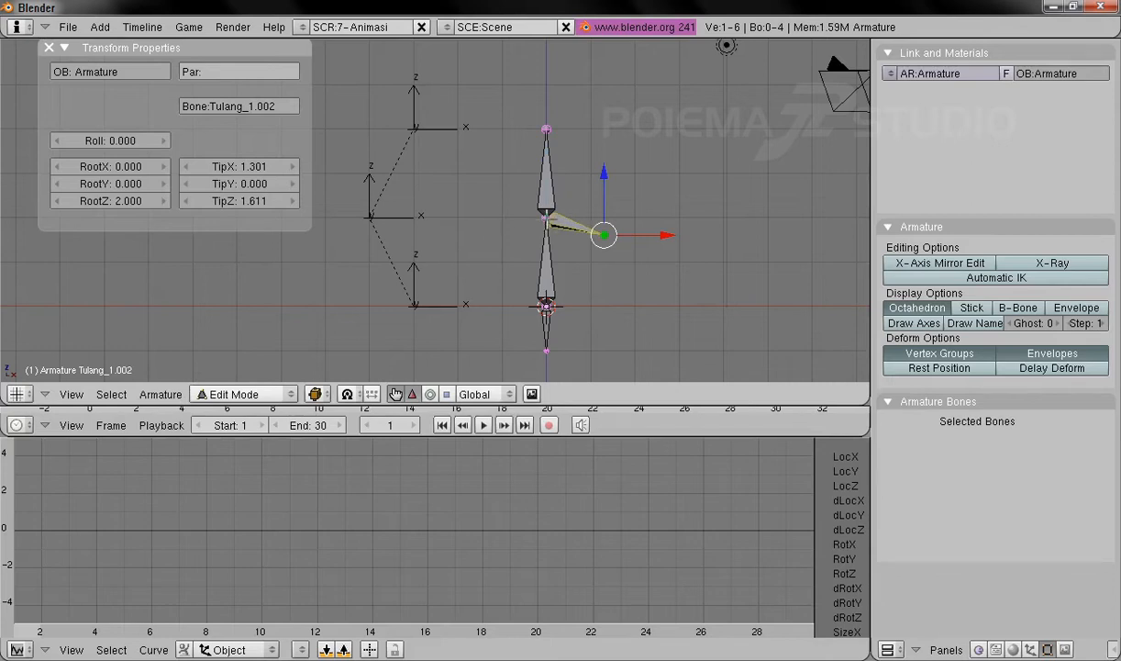
Extrude a second side bone from the same middle joint toward negative X, with its tip at about X -1.42, Z 1.61
right_click(546, 218)
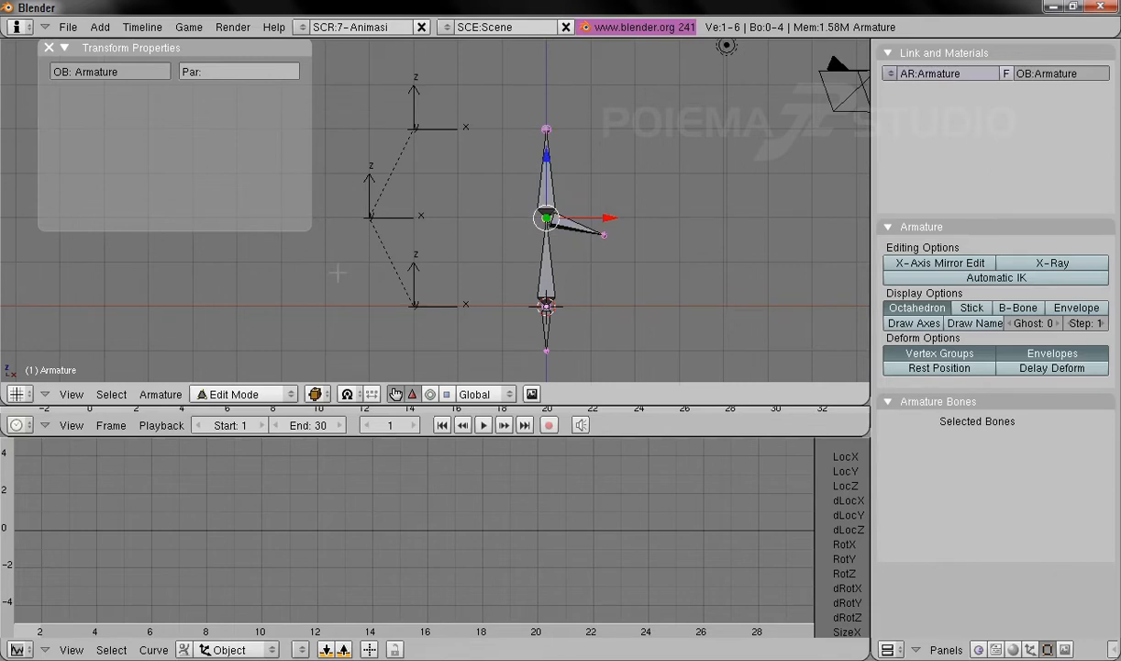
left_click(160, 394)
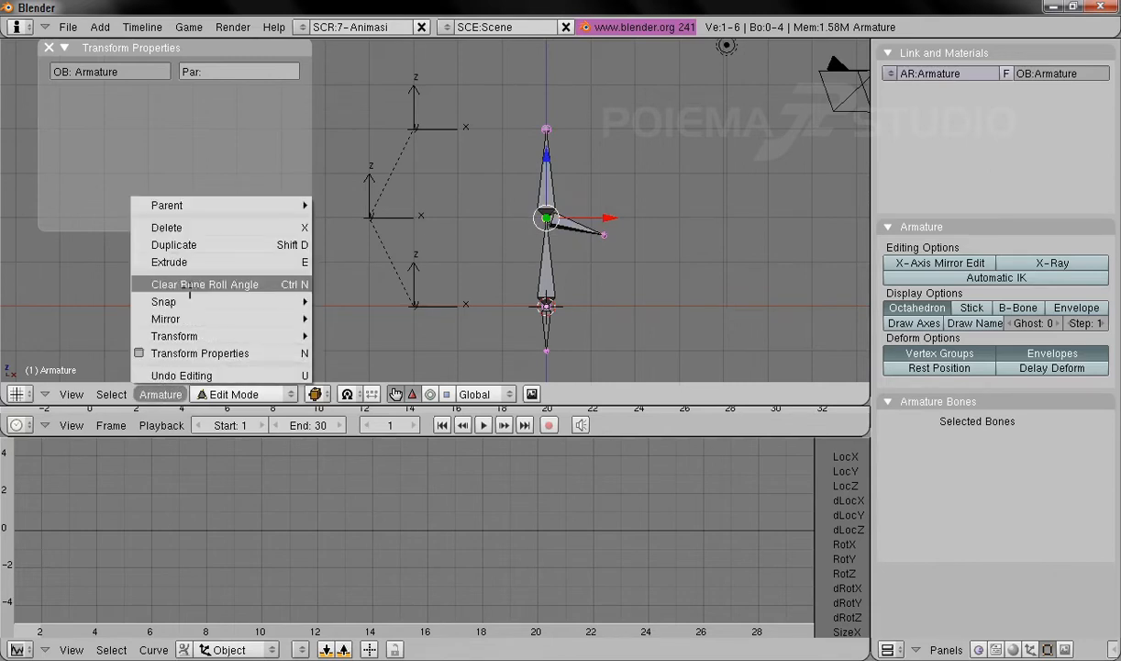
left_click(188, 253)
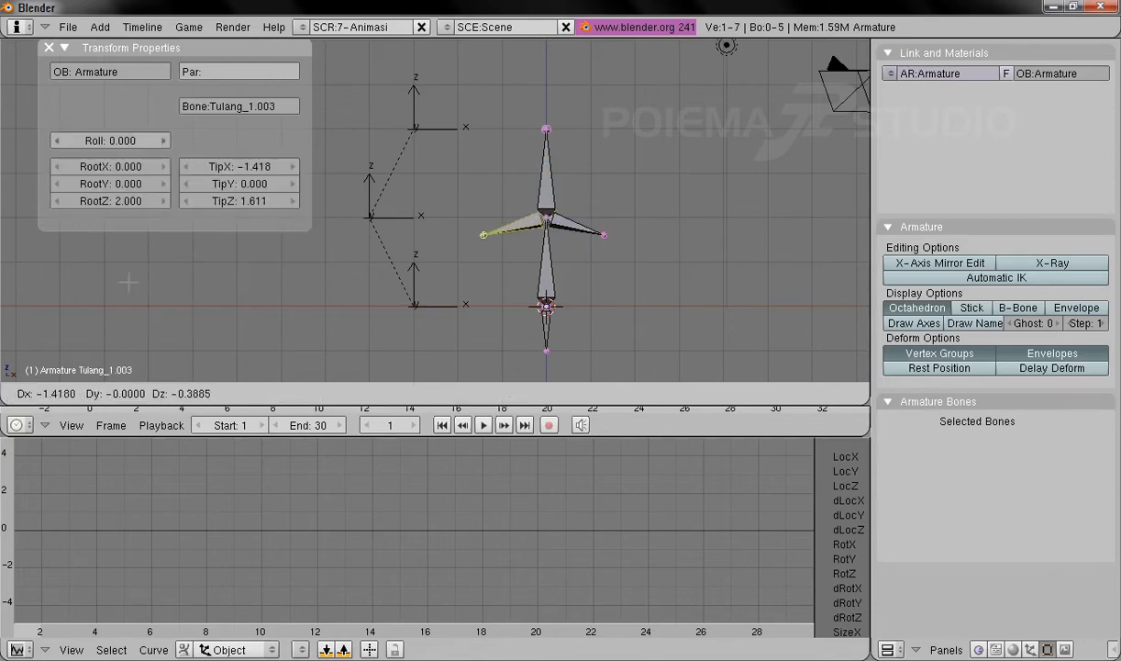
left_click(133, 272)
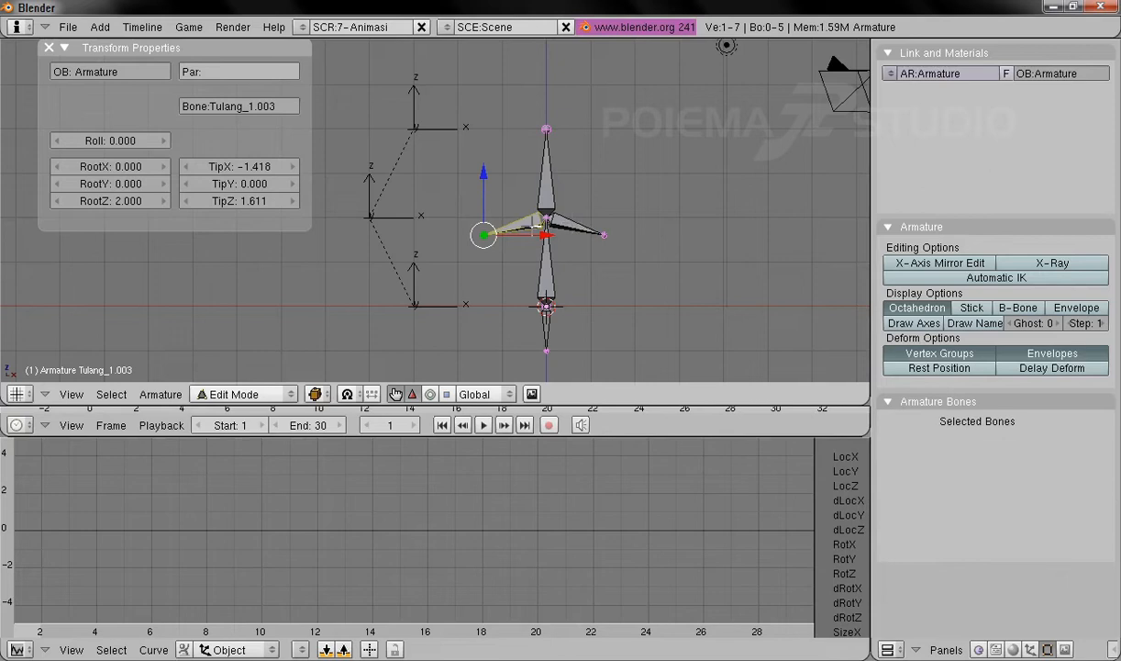
Set the tip of the side bone on the negative X side to X -2 and Z 2
right_click(508, 228)
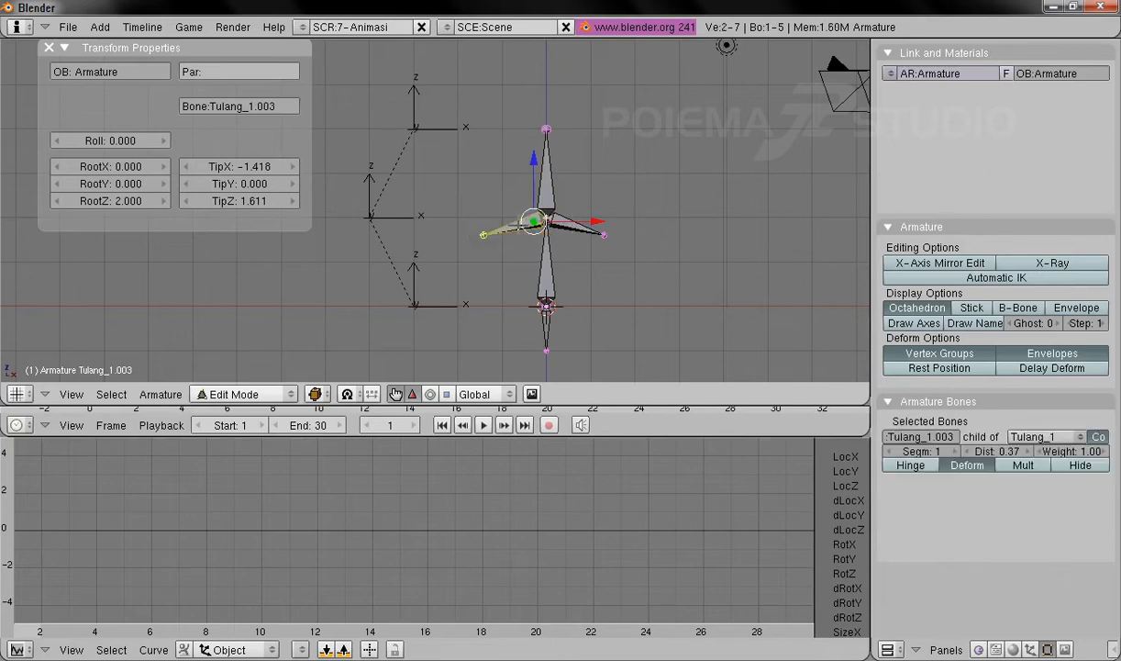
left_click(255, 168)
type("-")
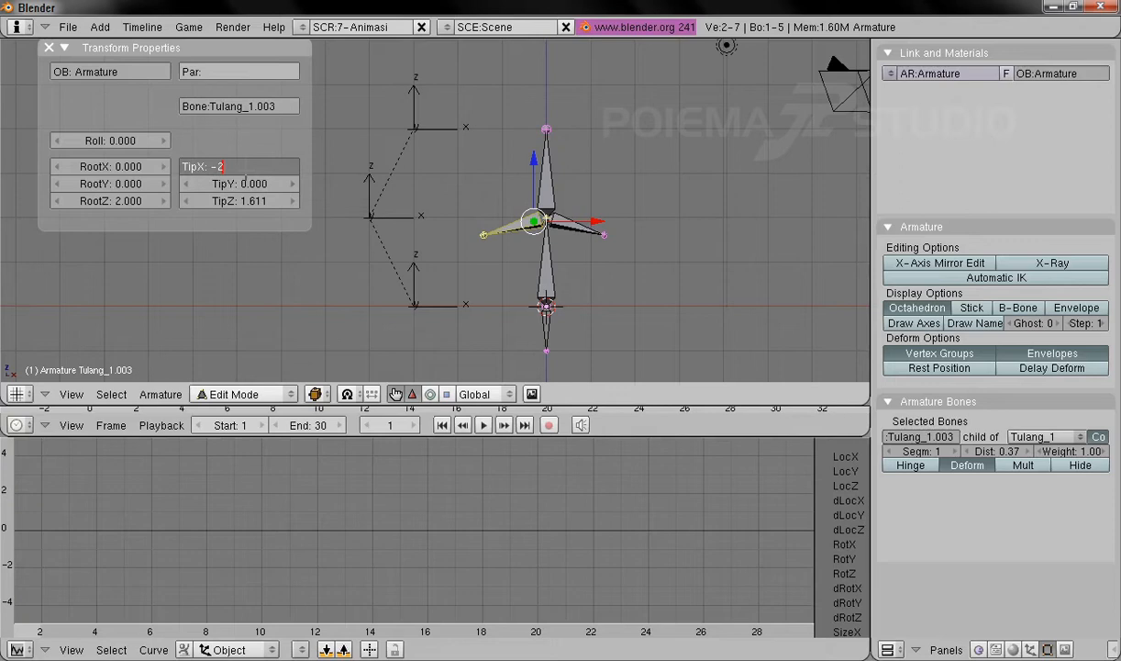
type("2")
key("Tab")
key("Tab")
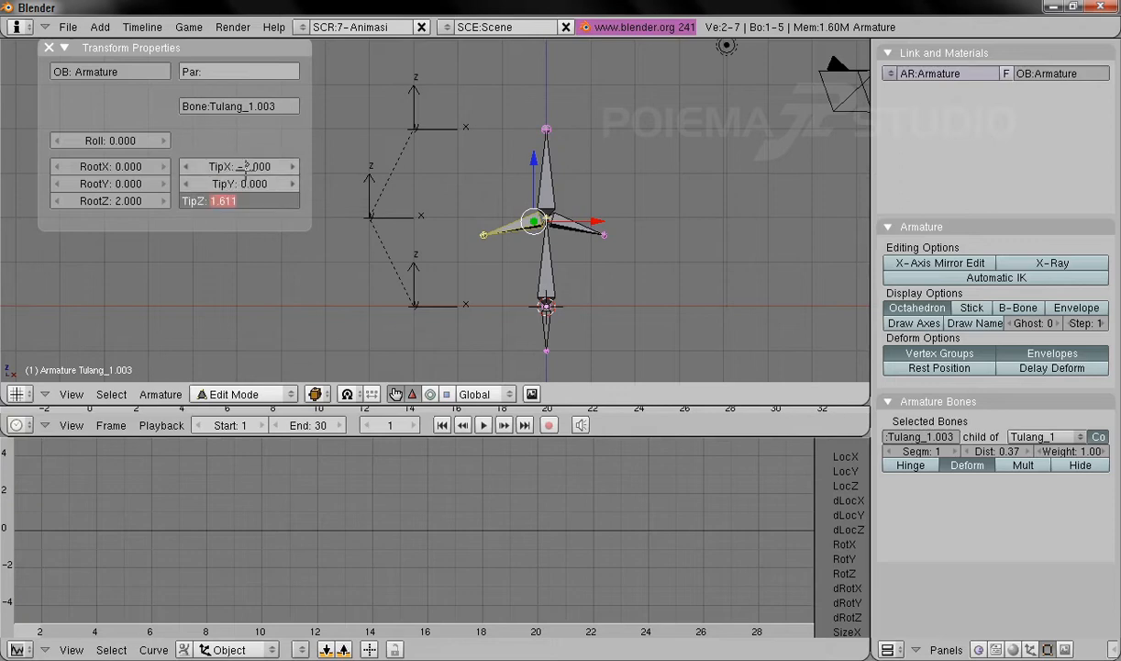
type("2")
key("Return")
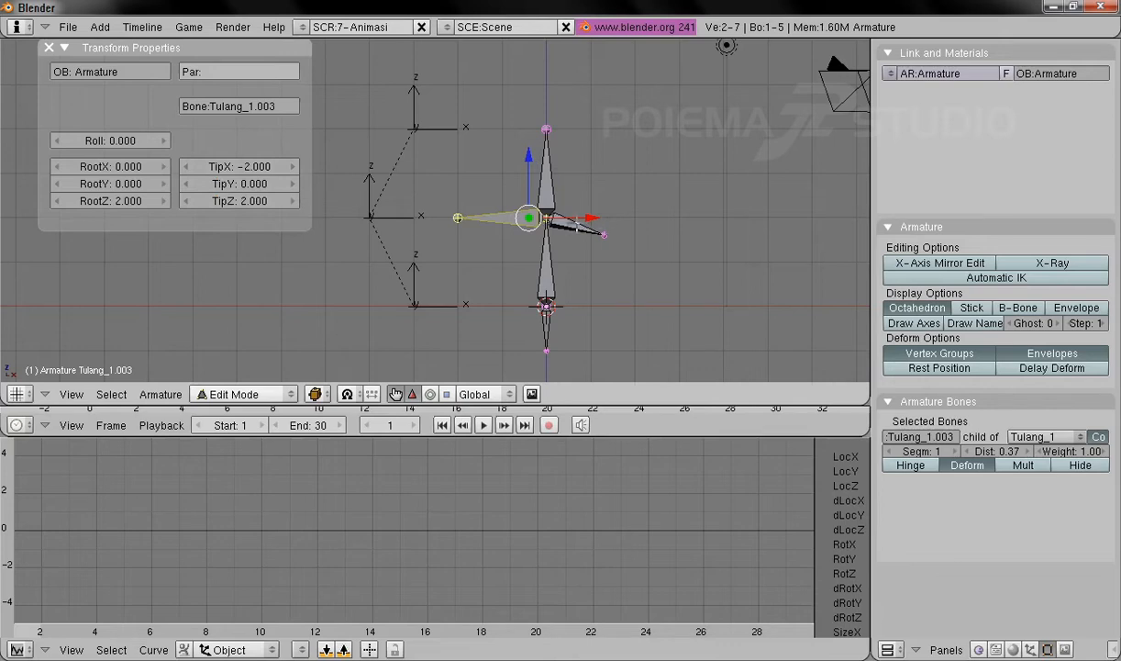
Set the tip of the side bone on the positive X side to X 2 and Z 2
right_click(554, 221)
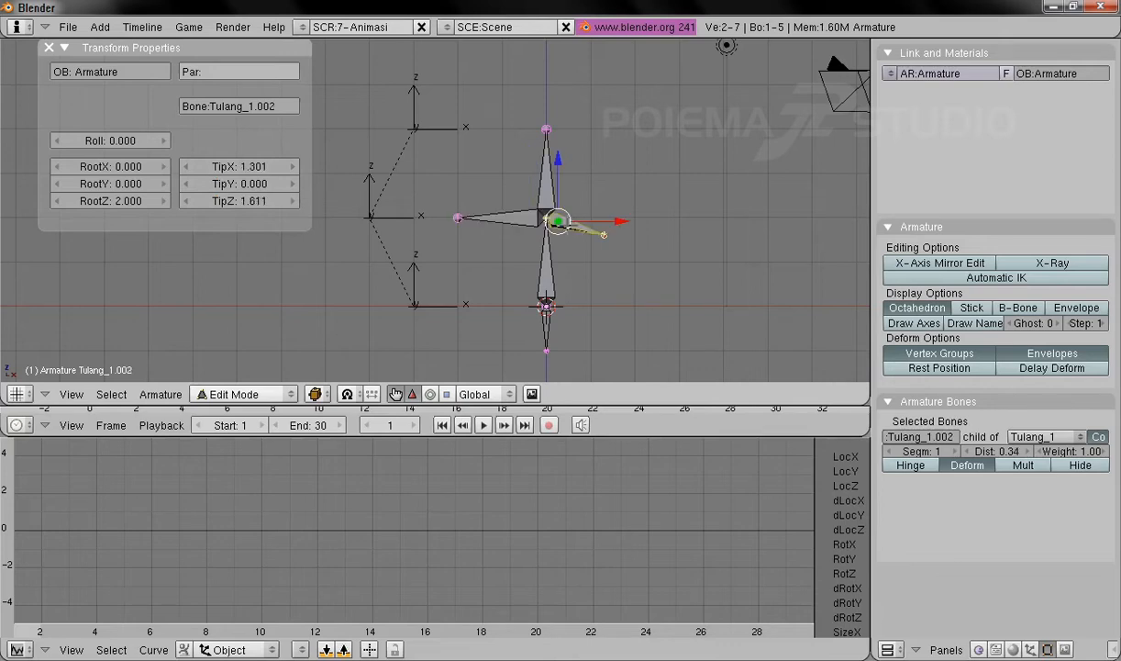
left_click(234, 167)
type("2")
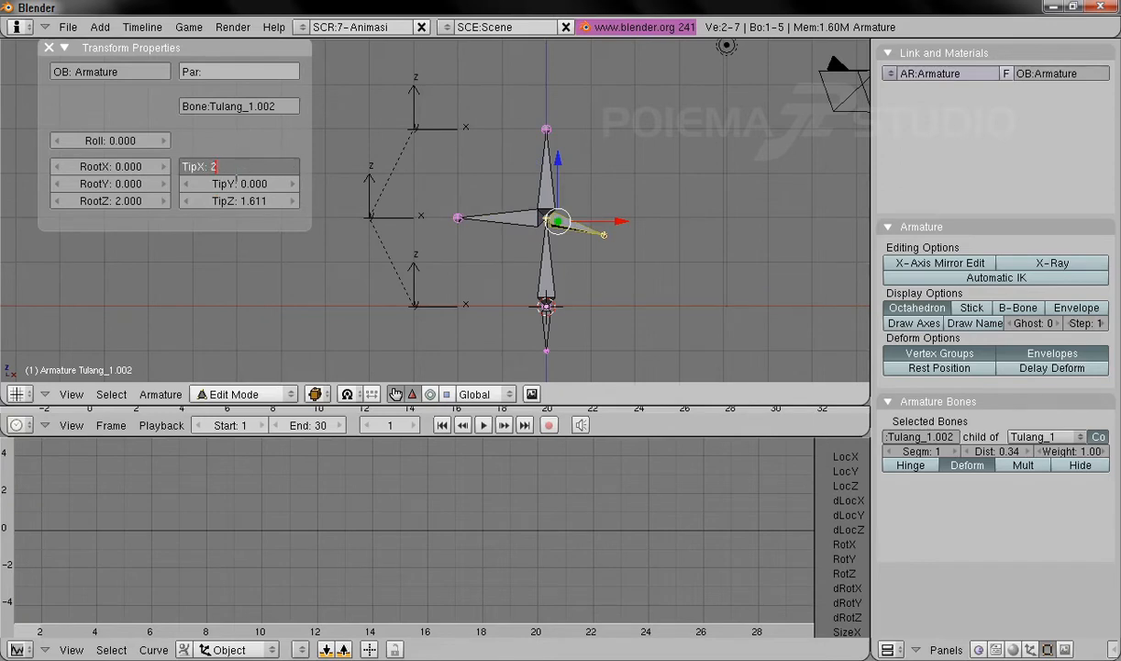
key("Tab")
key("Tab")
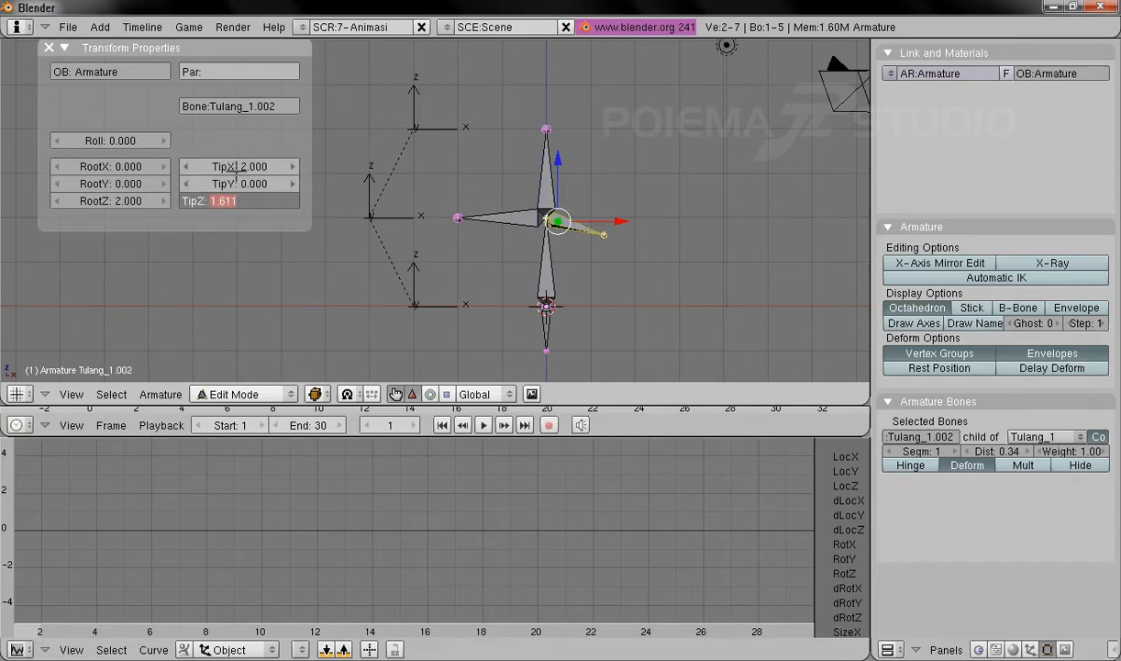
type("2")
key("Return")
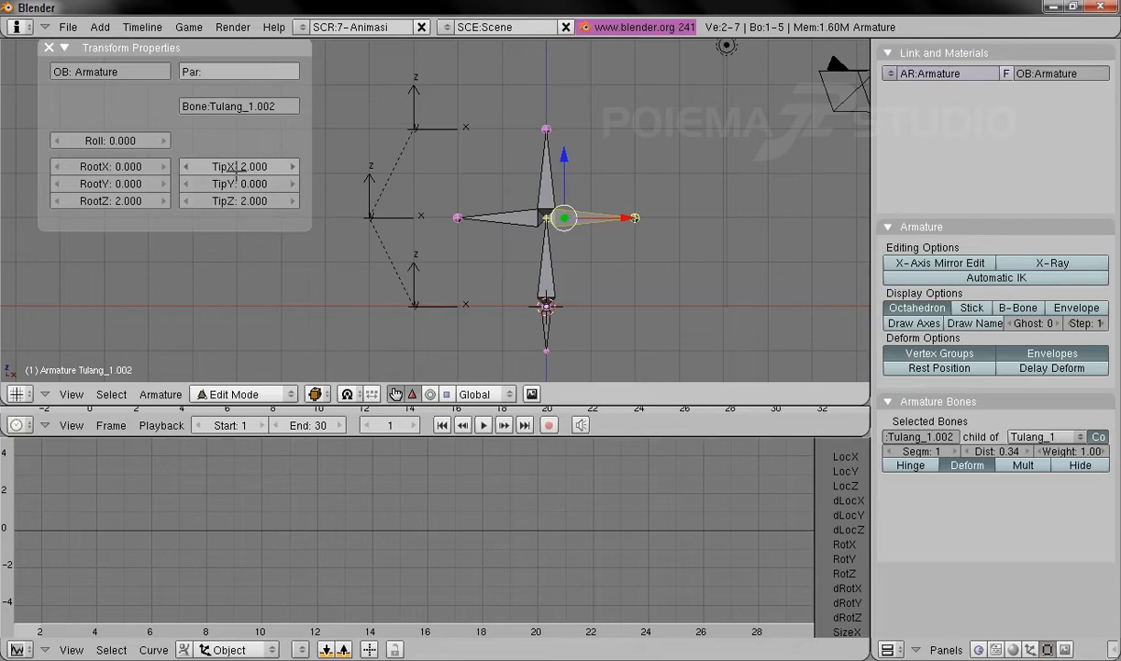
Inspect the parent settings of the two horizontal side bones by selecting them together and individually
right_click(492, 208)
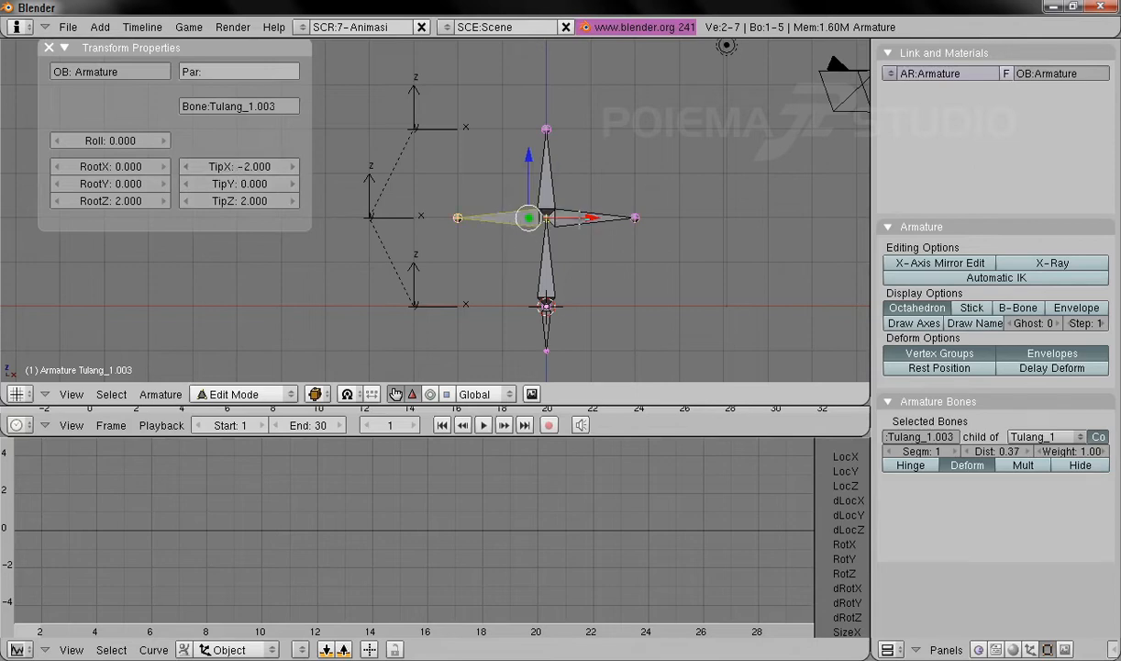
right_click(596, 218, "shift")
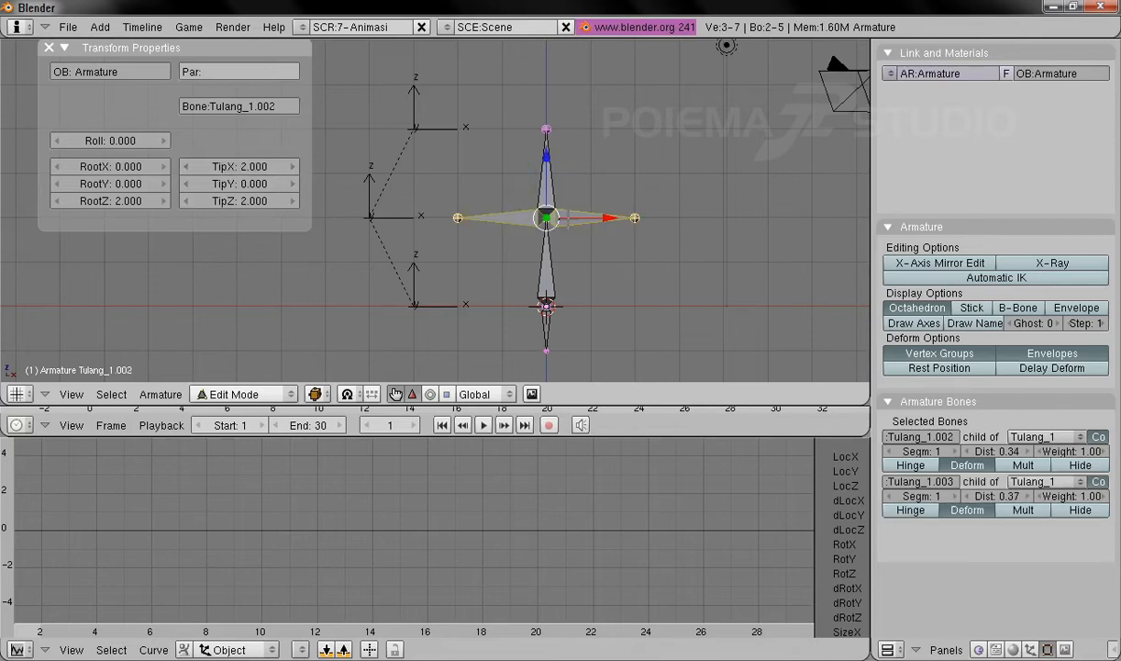
right_click(500, 219, "shift")
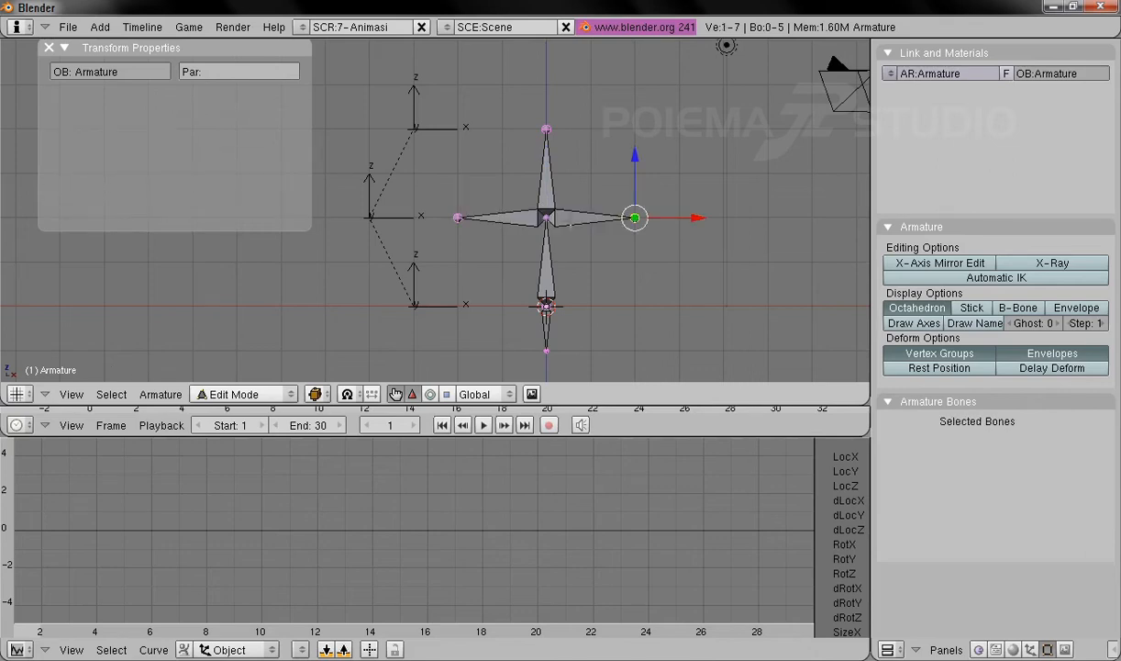
right_click(480, 211)
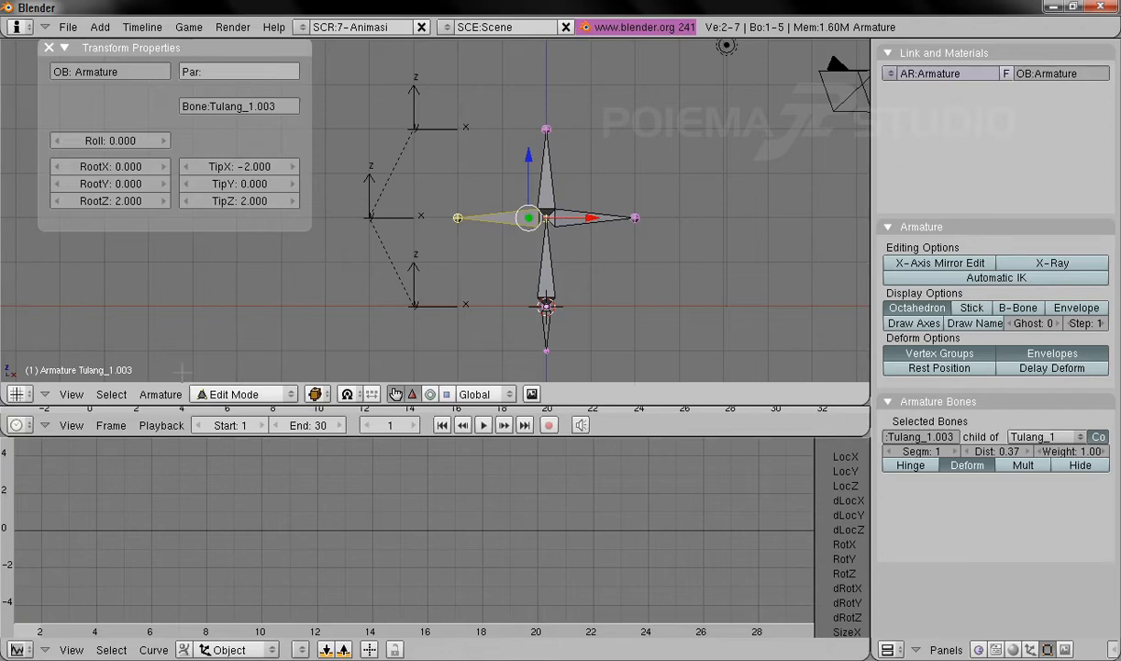
Compare the available armature commands with mirror editing on and off, and leave X-Axis Mirror Edit enabled
left_click(161, 393)
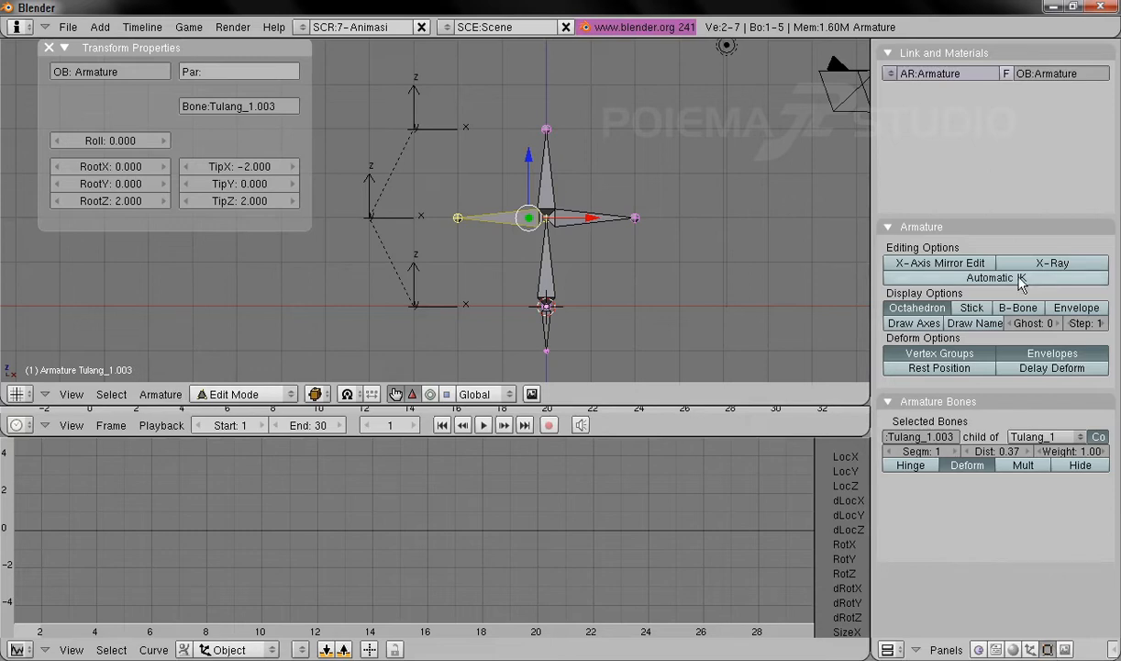
left_click(928, 266)
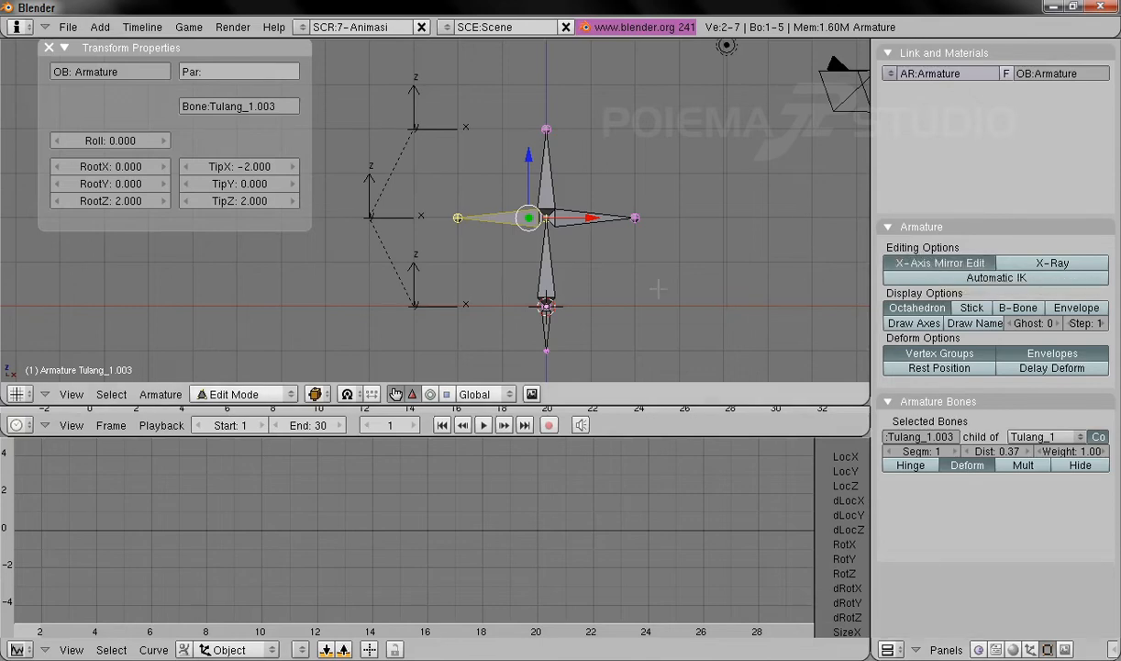
left_click(161, 394)
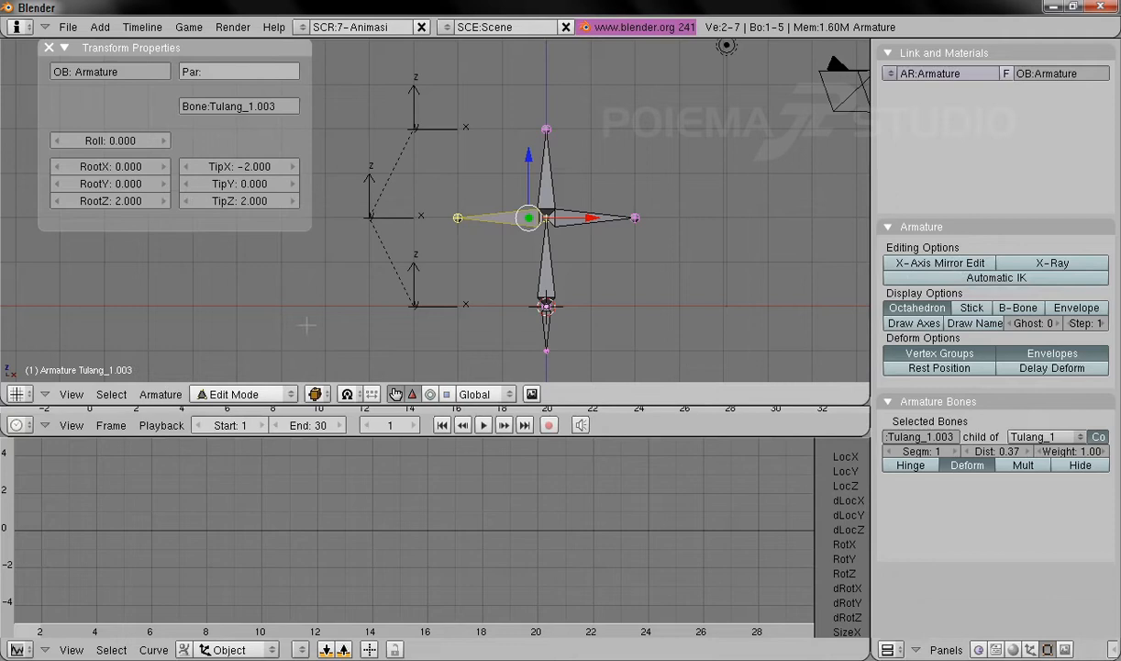
left_click(161, 394)
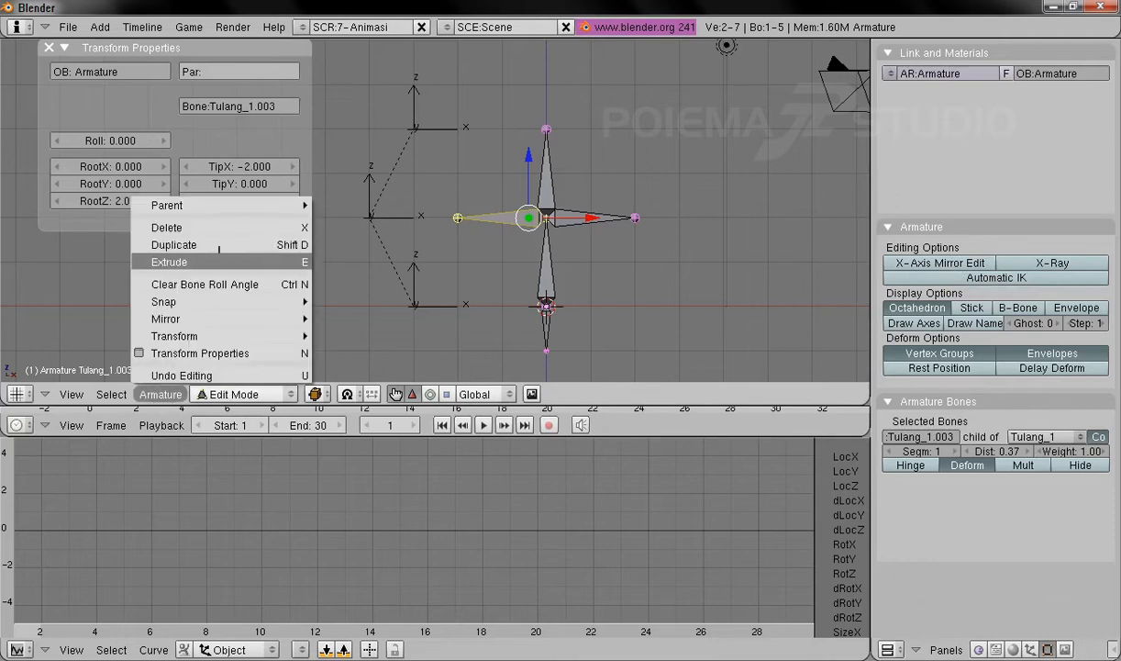
left_click(945, 264)
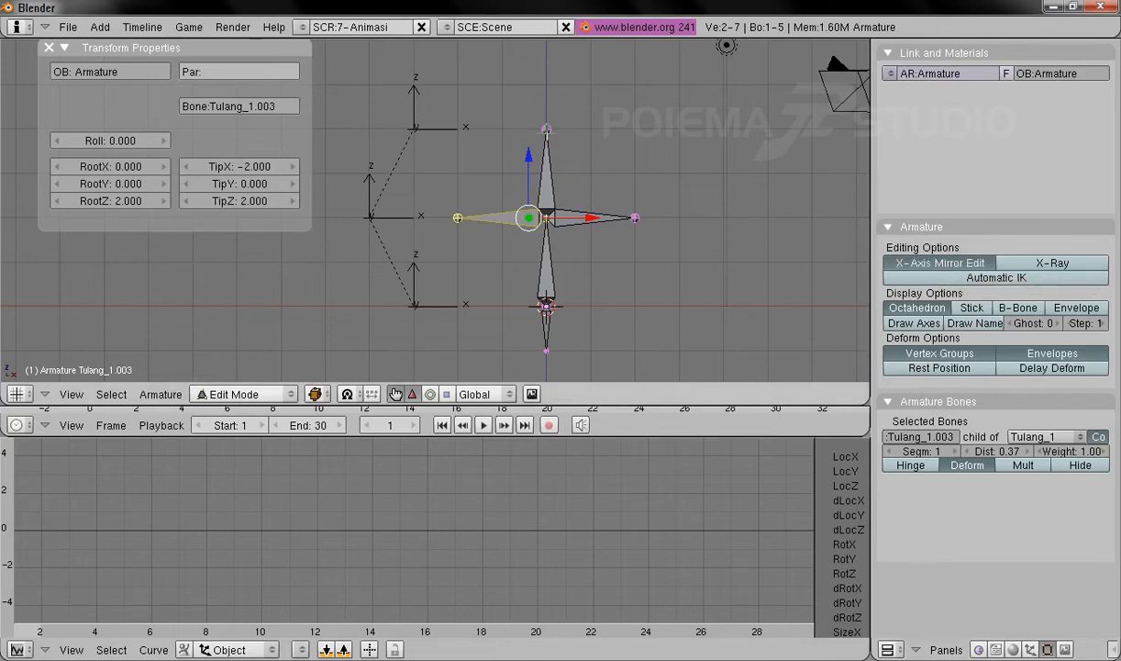
Use Extrude Forked on Tulang_2's tip joint to add mirrored bones with tips at about X ±2.29, Z 4.49, and select the positive-X bone
right_click(546, 125)
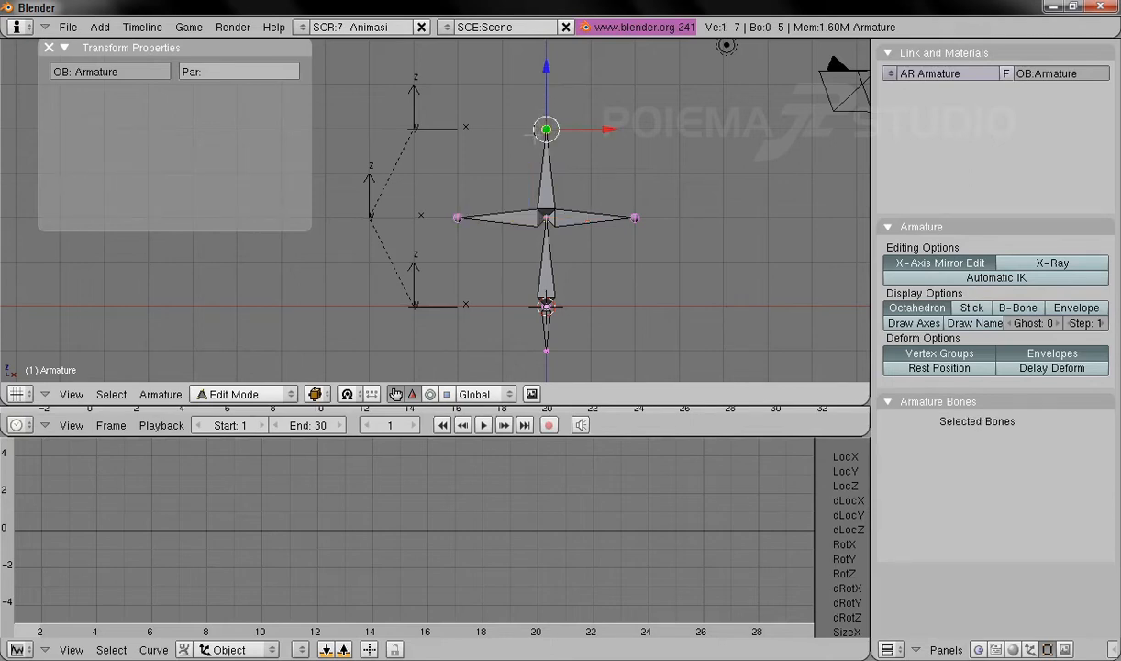
left_click(167, 396)
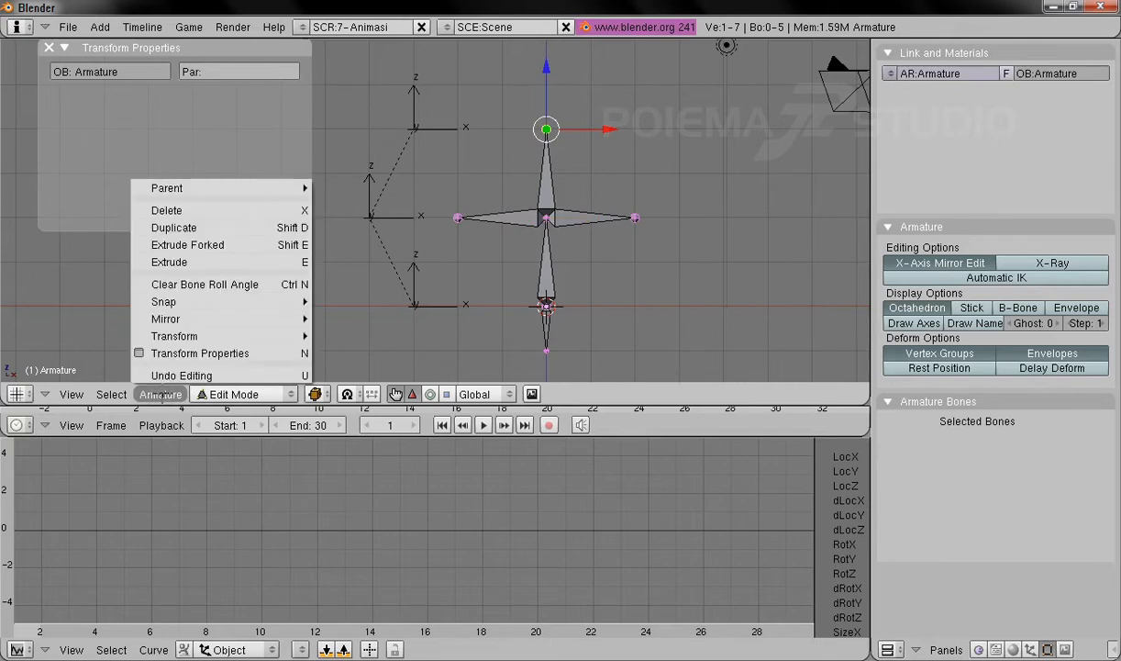
left_click(202, 244)
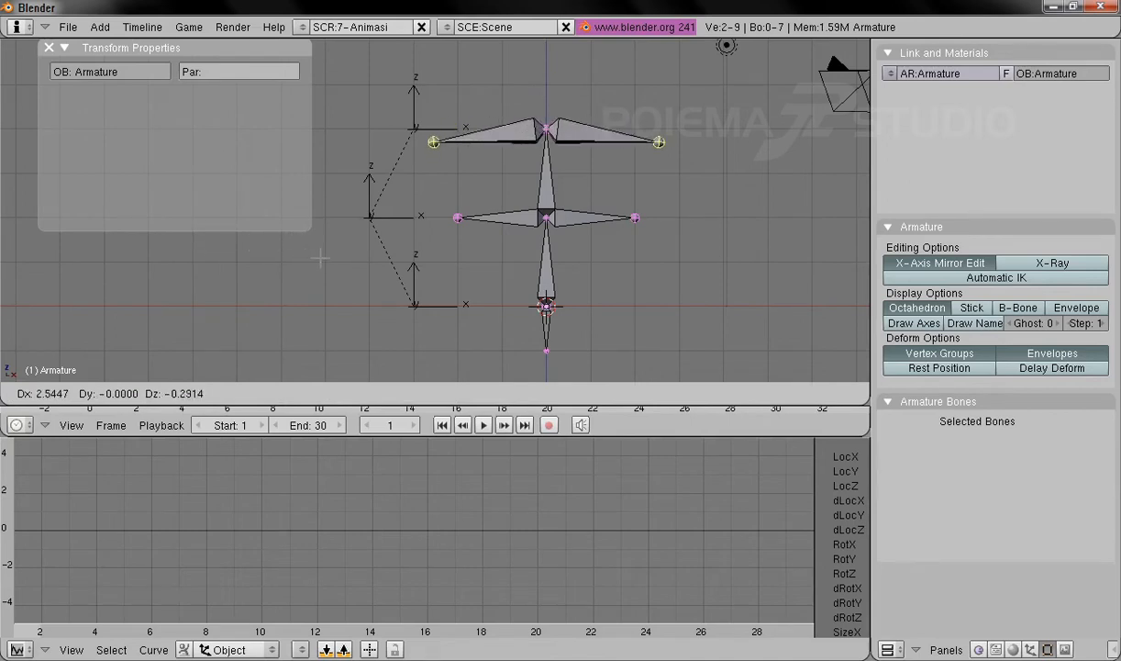
left_click(297, 216)
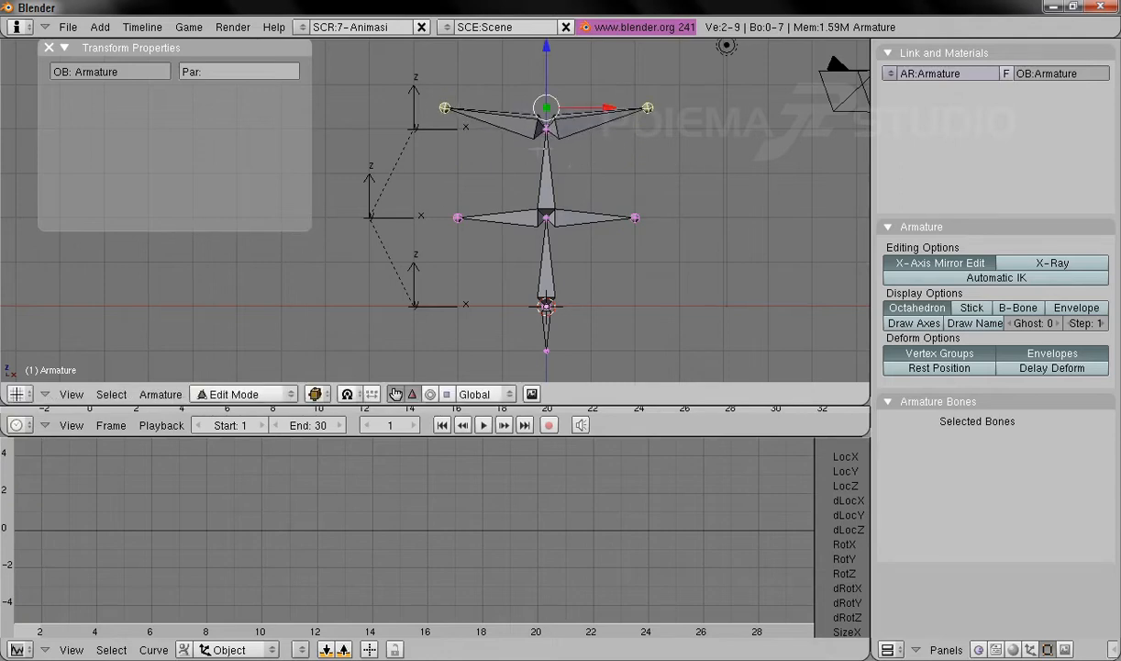
right_click(587, 129)
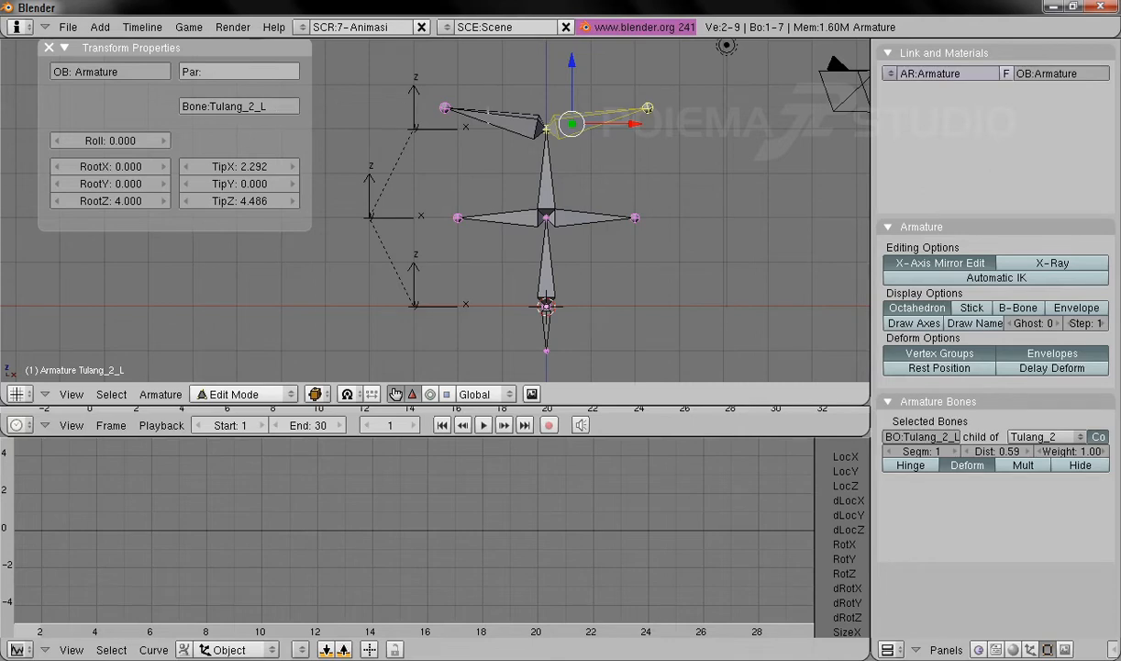
Inspect the mirrored upper bone on the negative X side, keeping X-Axis Mirror Edit enabled
right_click(507, 115)
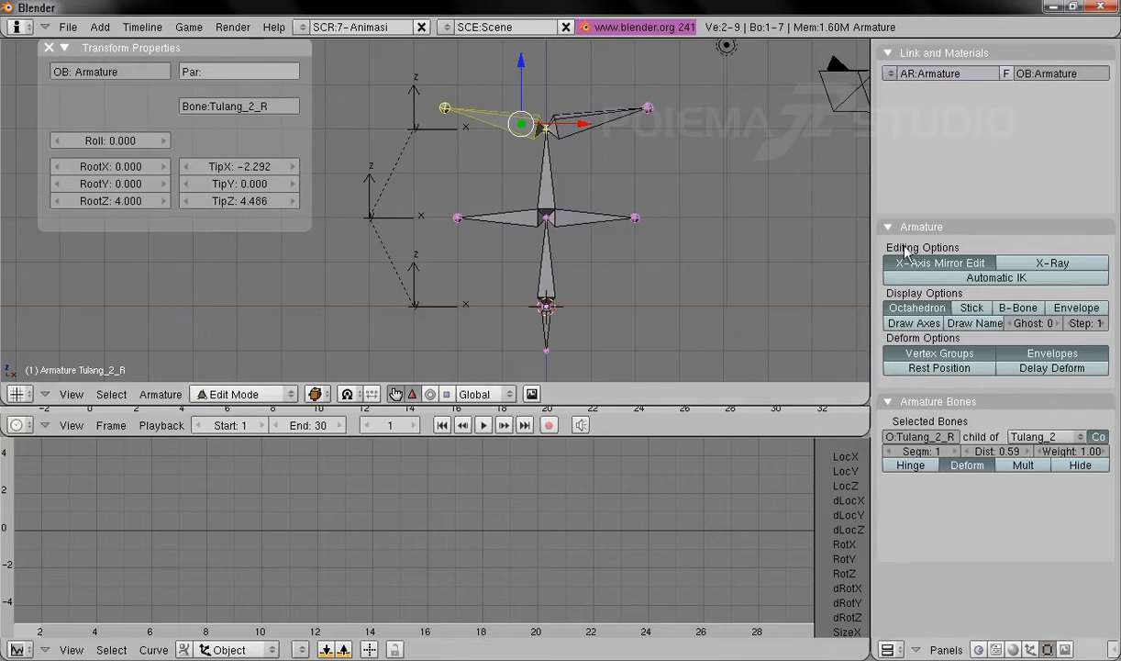
left_click(952, 265)
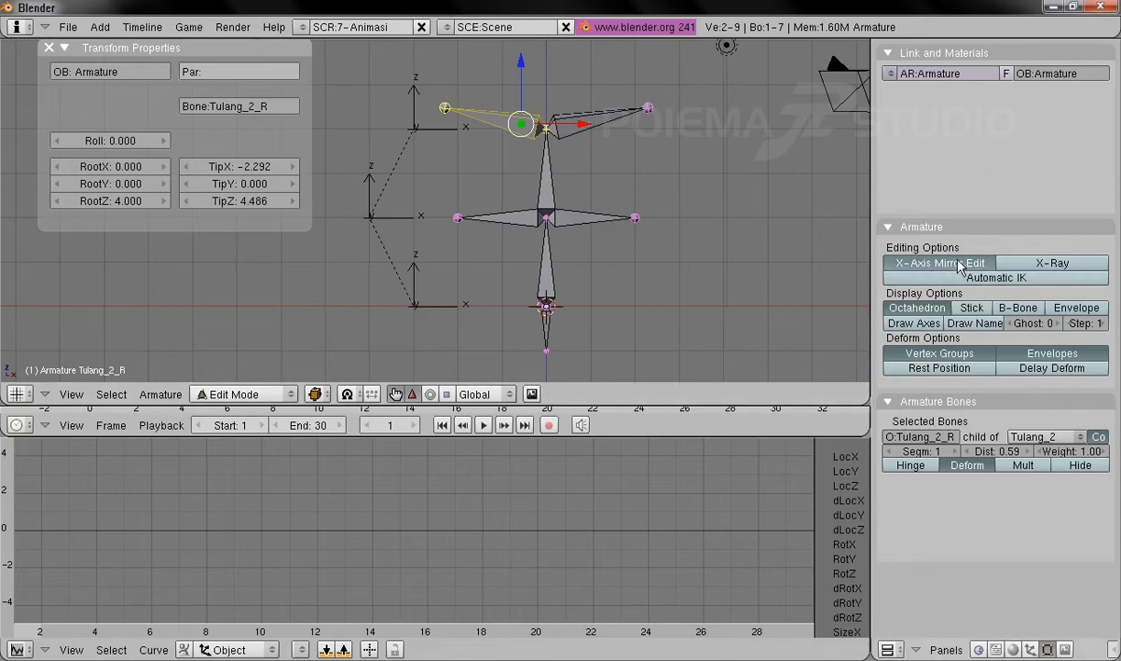
left_click(970, 265)
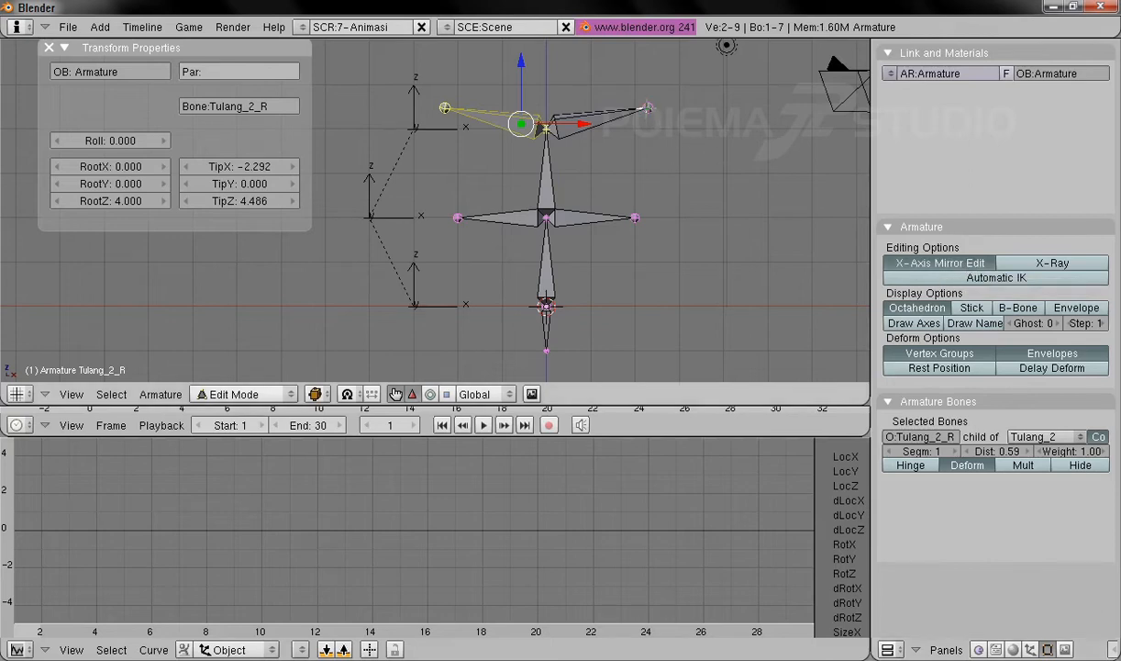
Extrude mirrored bones from the positive-X upper bone's tip, outward and down to tips at about X ±3.75, Z 2.33
right_click(648, 109)
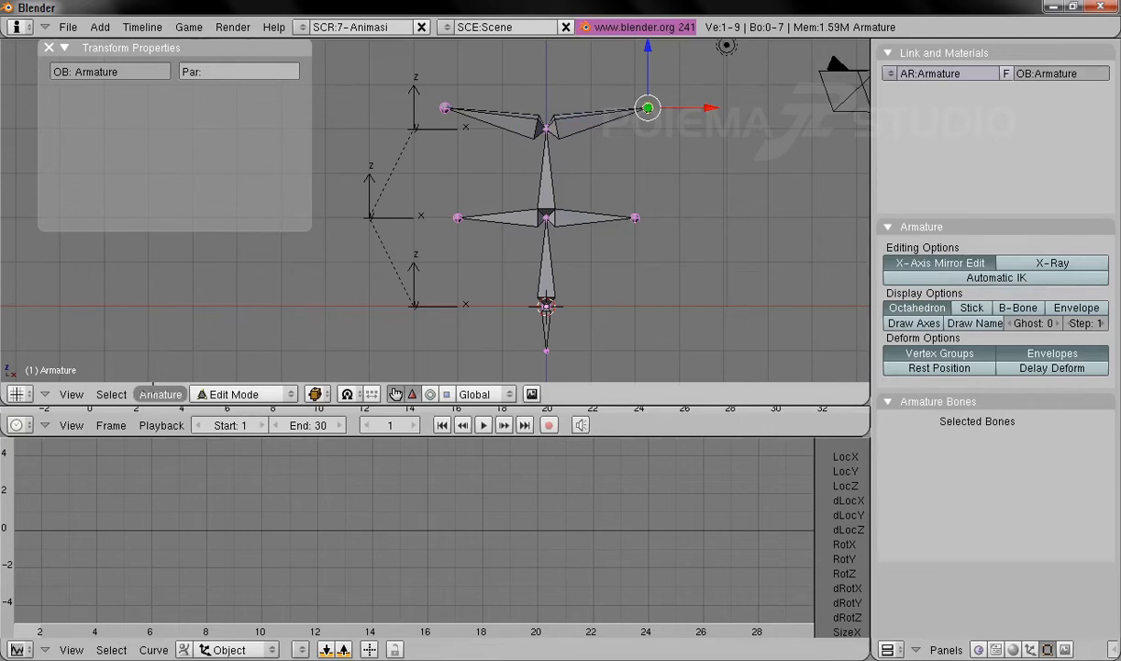
left_click(154, 394)
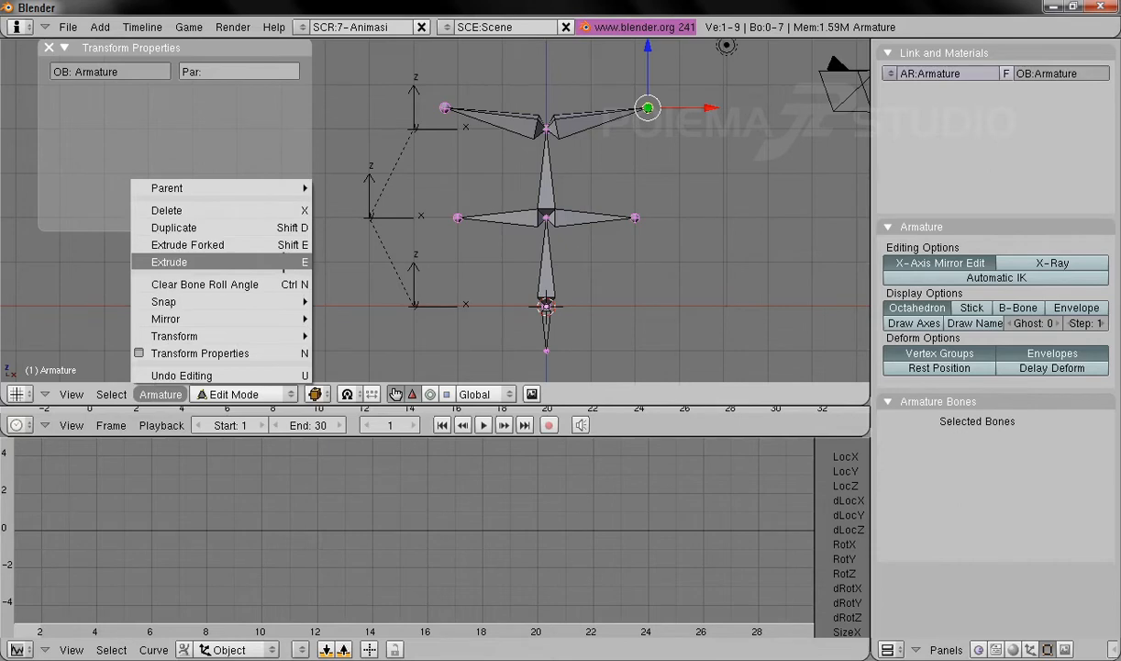
left_click(221, 263)
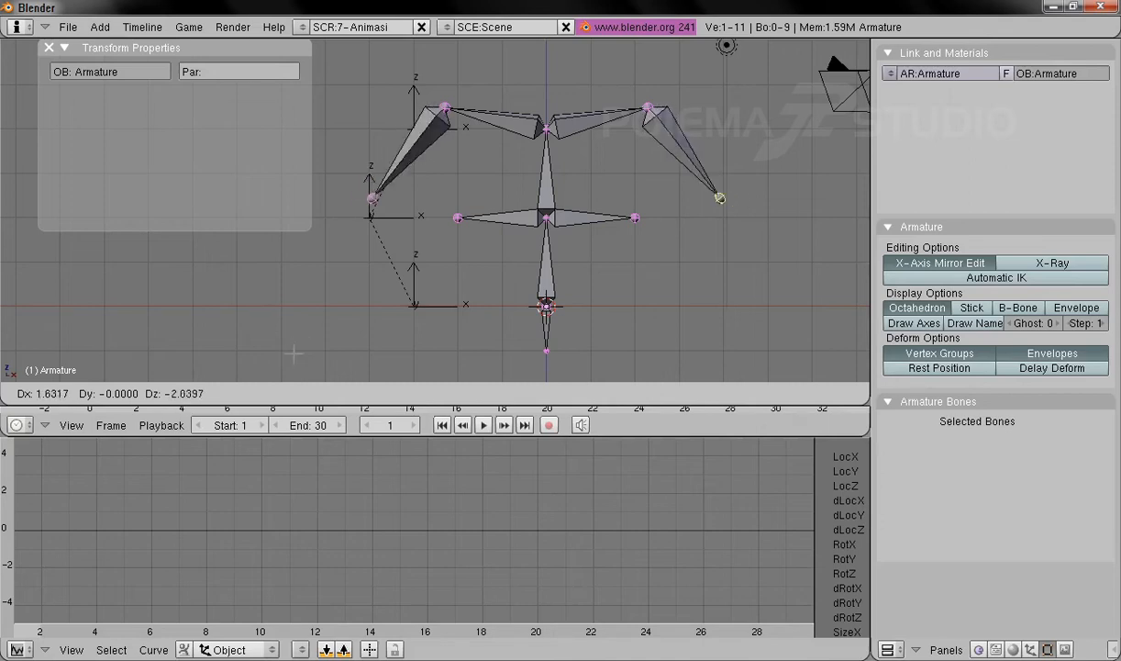
left_click(286, 358)
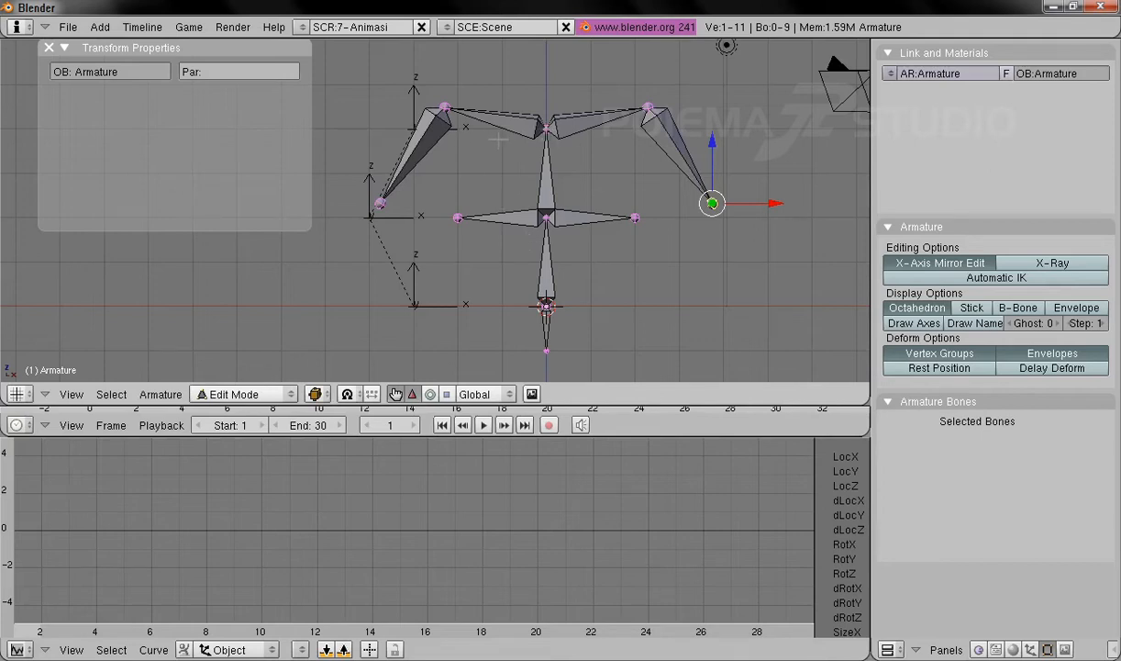
Extrude mirrored bones from the negative-X outer joint, inward and down to tips at about X ±2.53, Z 0.23
right_click(376, 203)
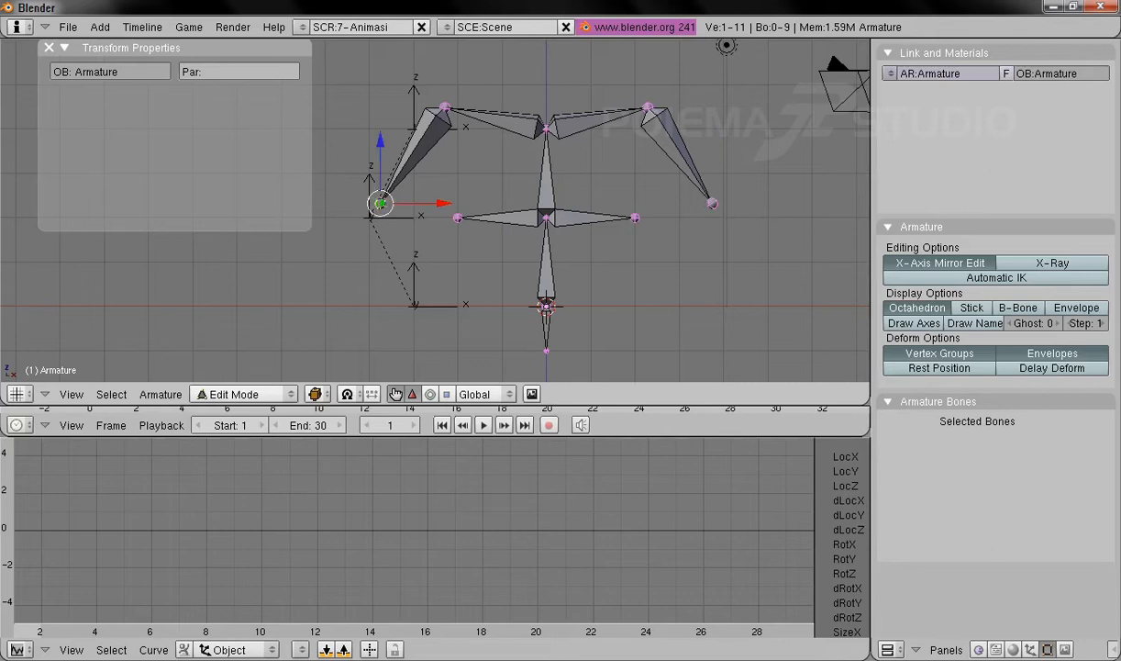
left_click(160, 394)
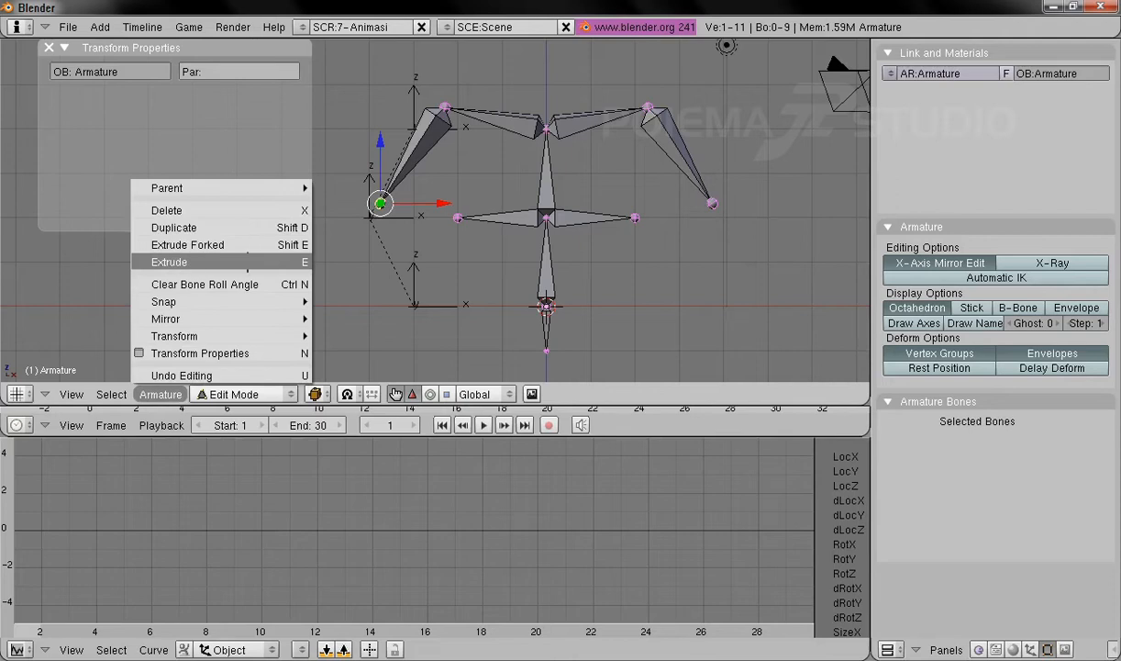
left_click(248, 263)
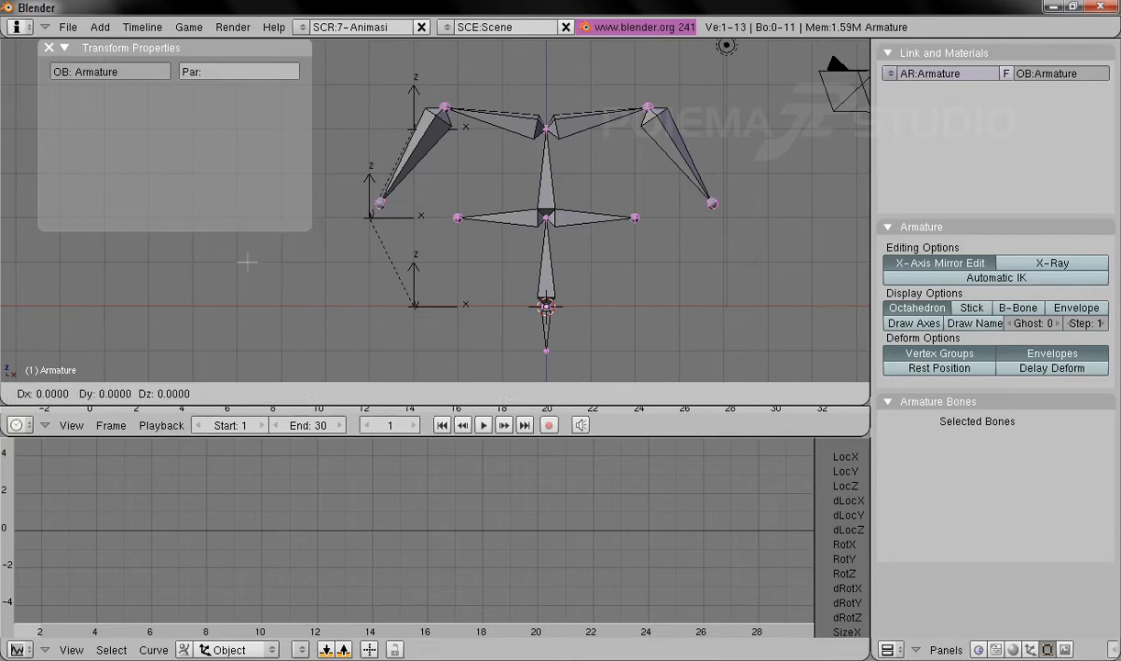
left_click(292, 341)
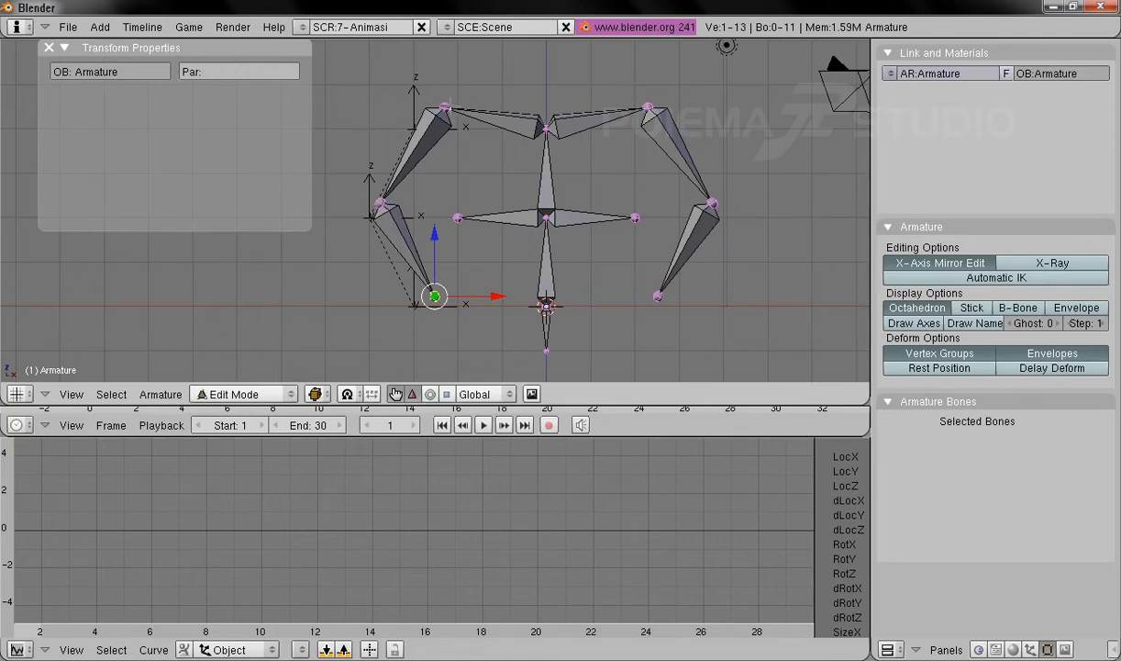
Extrude short mirrored bones from the tip joint of Tulang_2_R, pointing upward and slightly outward
right_click(443, 106)
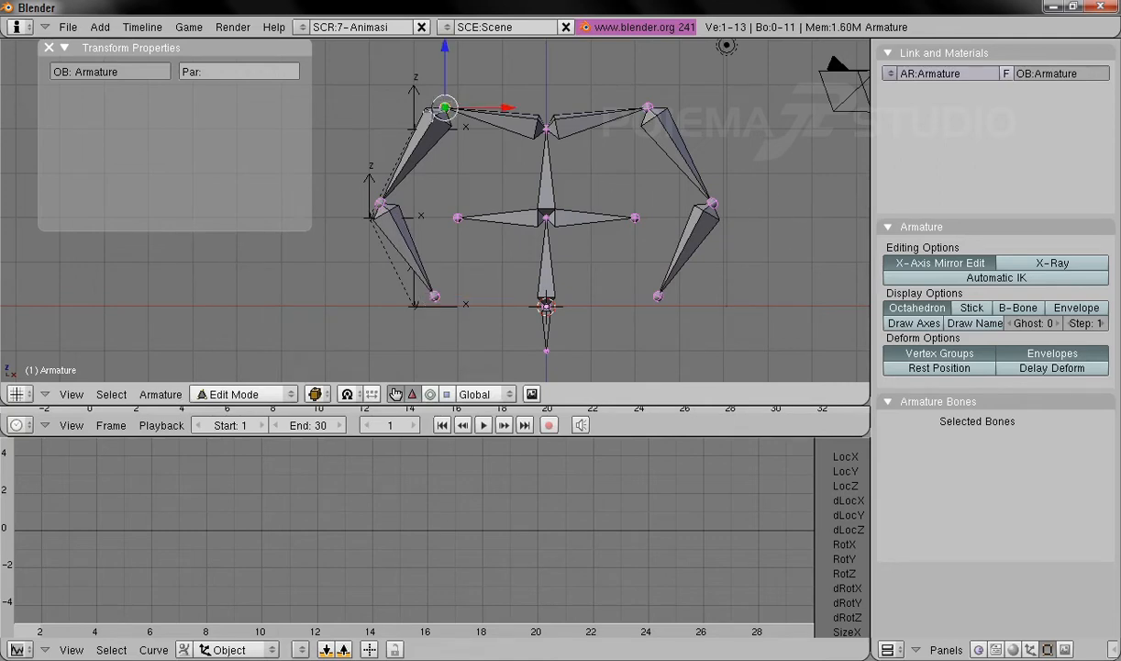
left_click(161, 394)
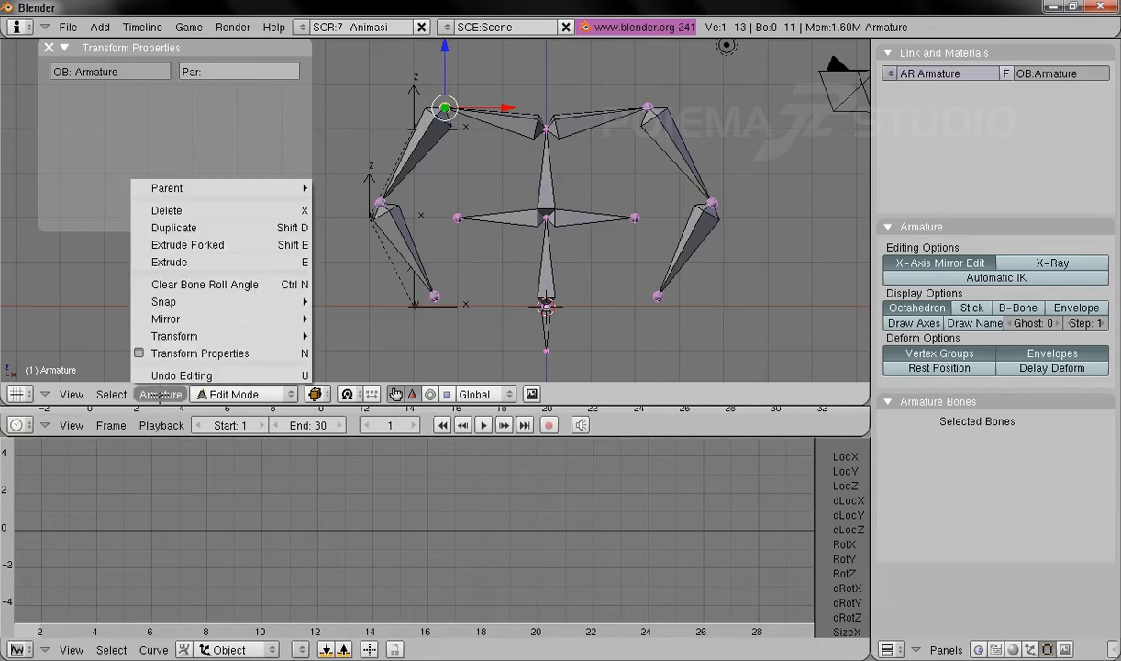
left_click(183, 262)
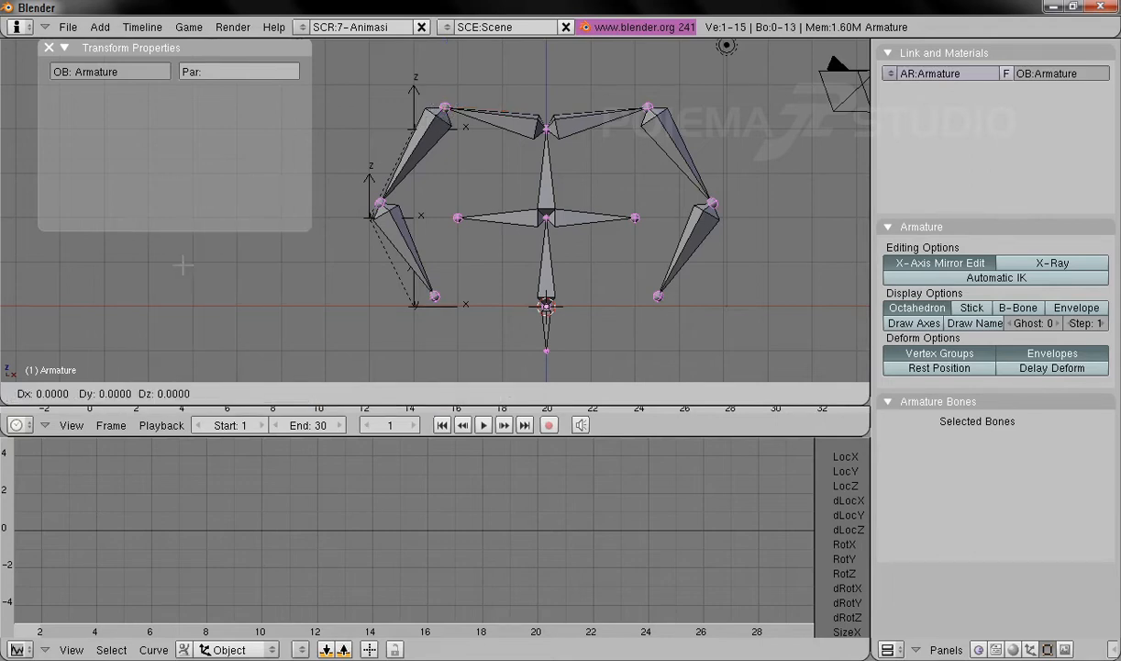
left_click(160, 209)
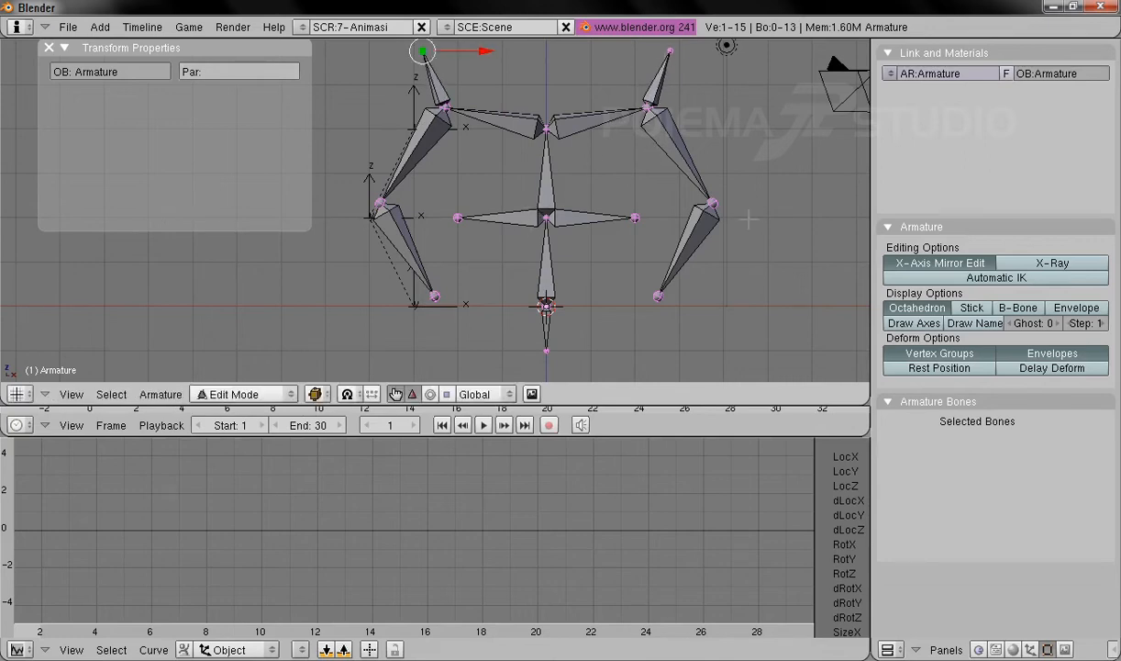
Extrude short mirrored bones outward from the positive-X outer joint, with tips at about X ±5.13, Z 2.58
right_click(686, 188)
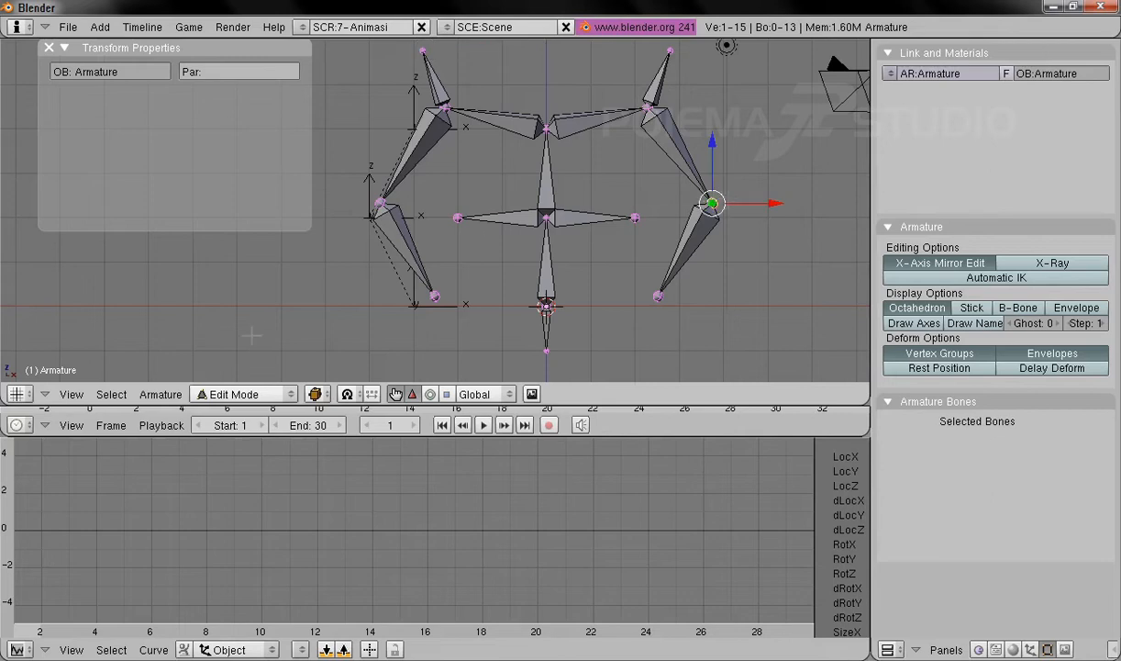
left_click(161, 394)
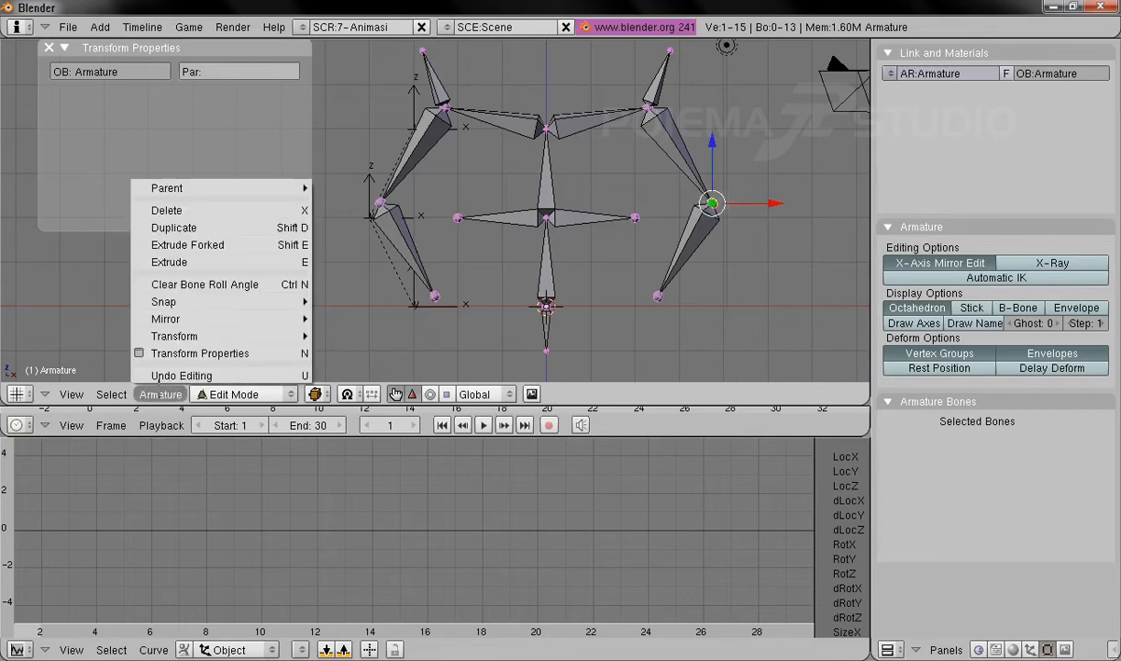
left_click(188, 263)
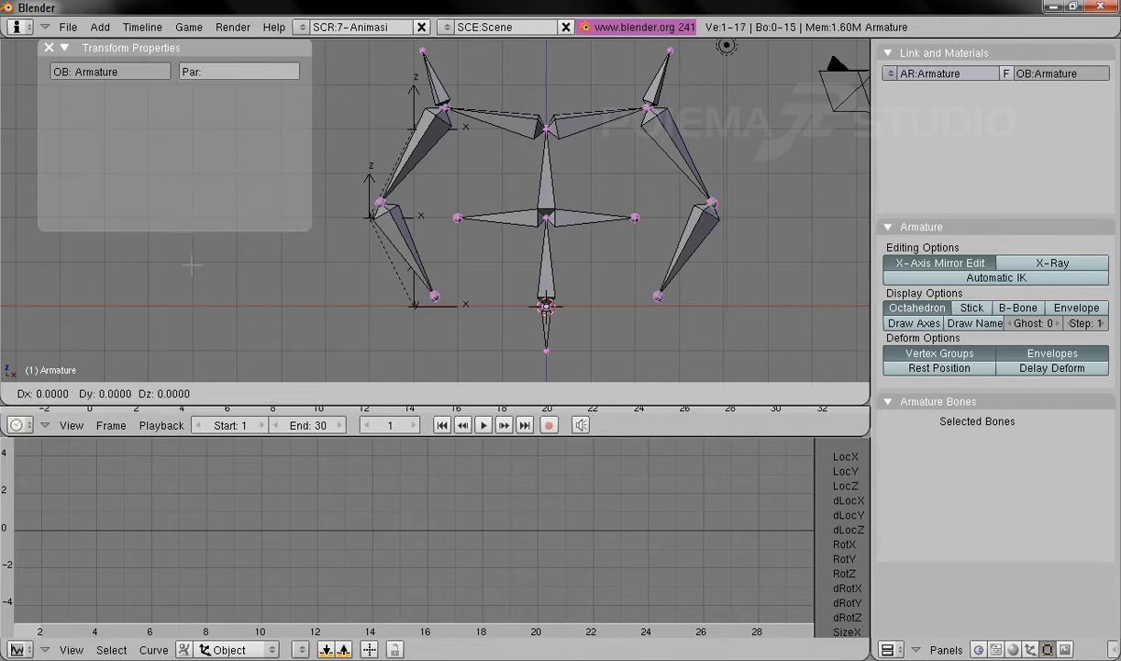
left_click(244, 244)
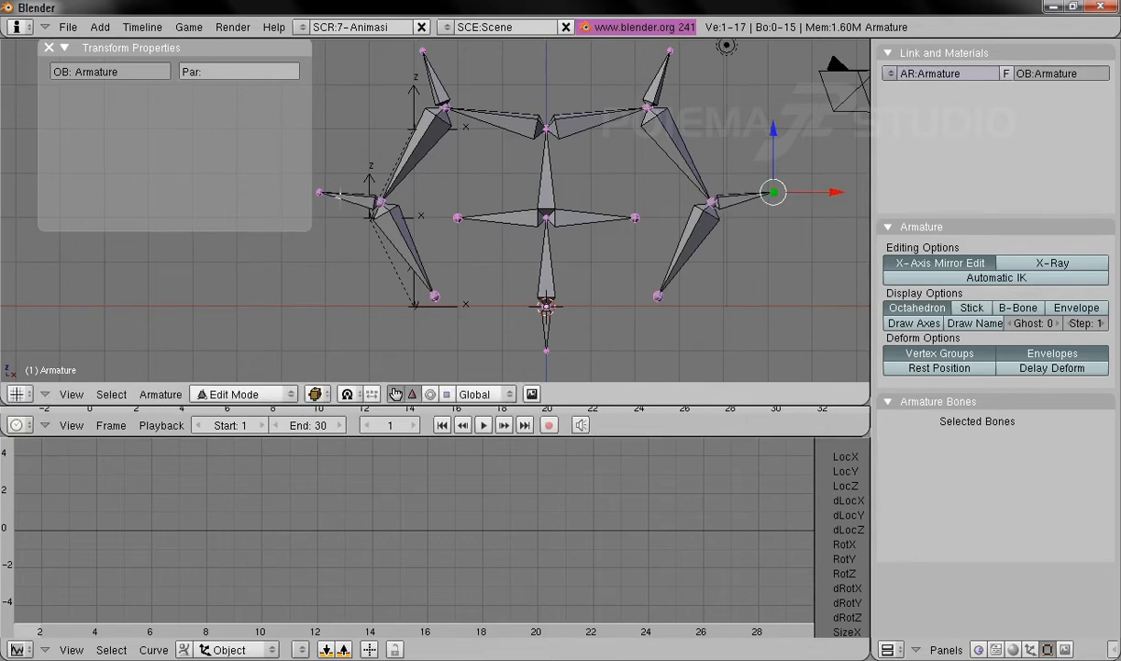
Inspect the names and parents of the mirrored outer bones by selecting them individually on both sides
right_click(688, 158)
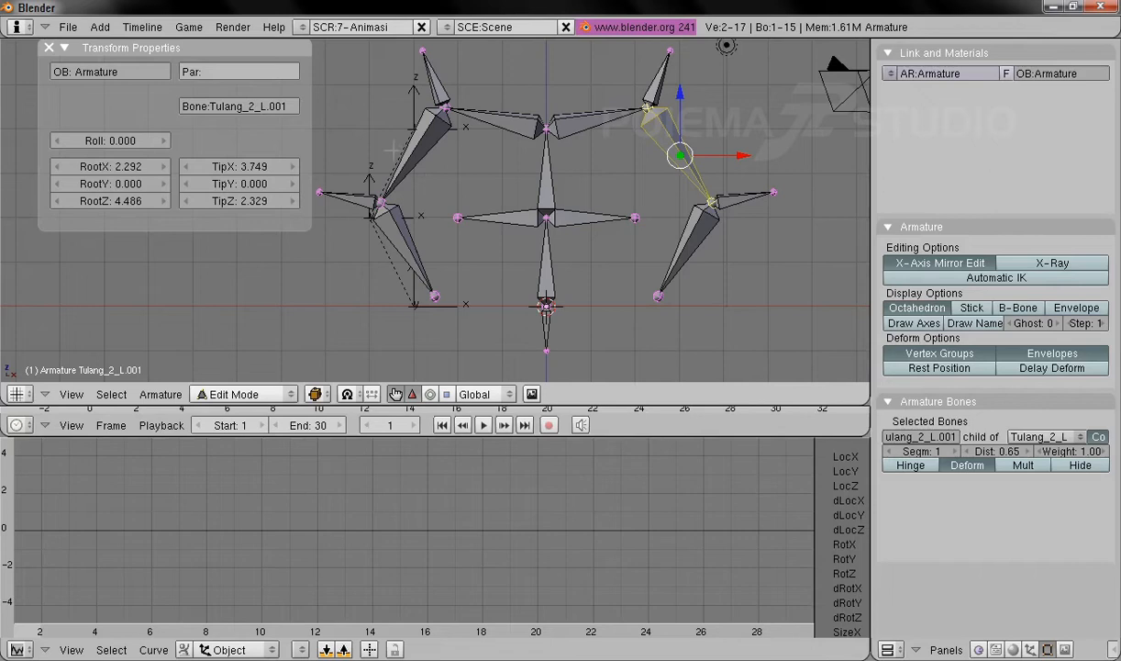
right_click(393, 149)
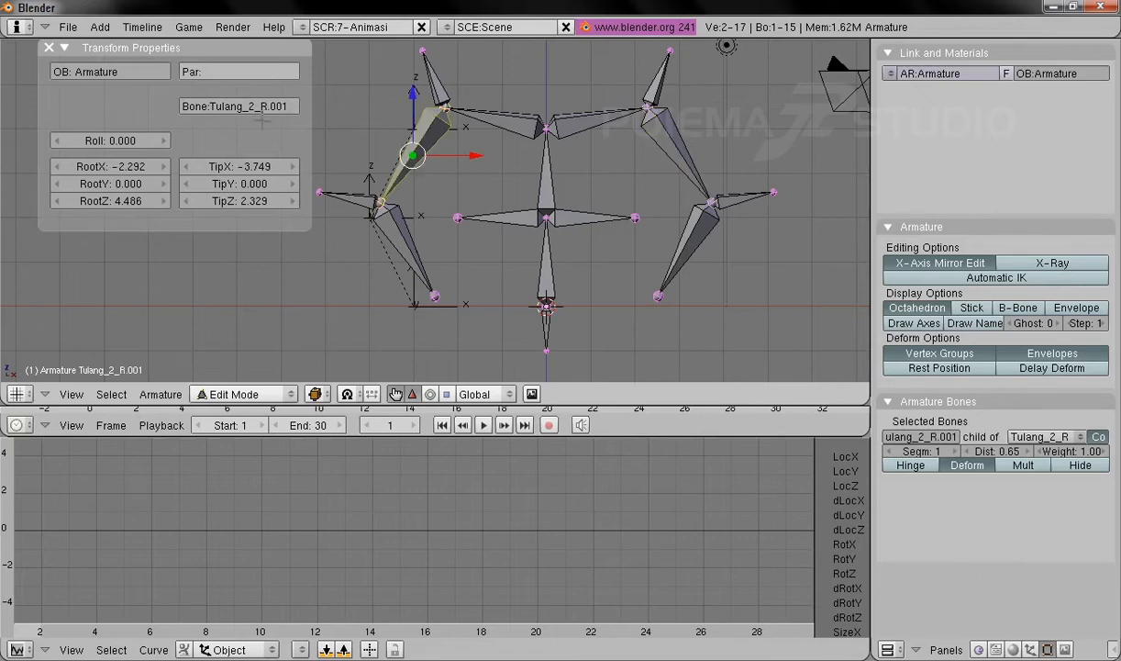
right_click(395, 230)
right_click(684, 243)
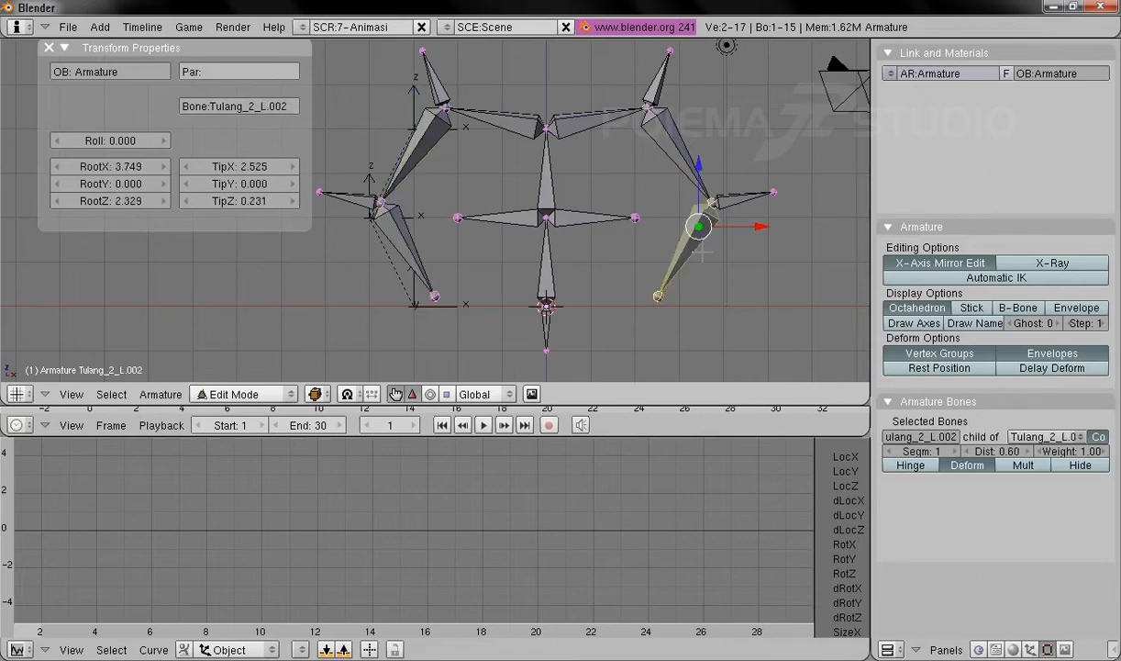
mouse_move(670, 151)
right_mouse_down()
mouse_move(645, 92)
mouse_move(666, 175)
mouse_move(671, 166)
right_mouse_up()
right_click(660, 148)
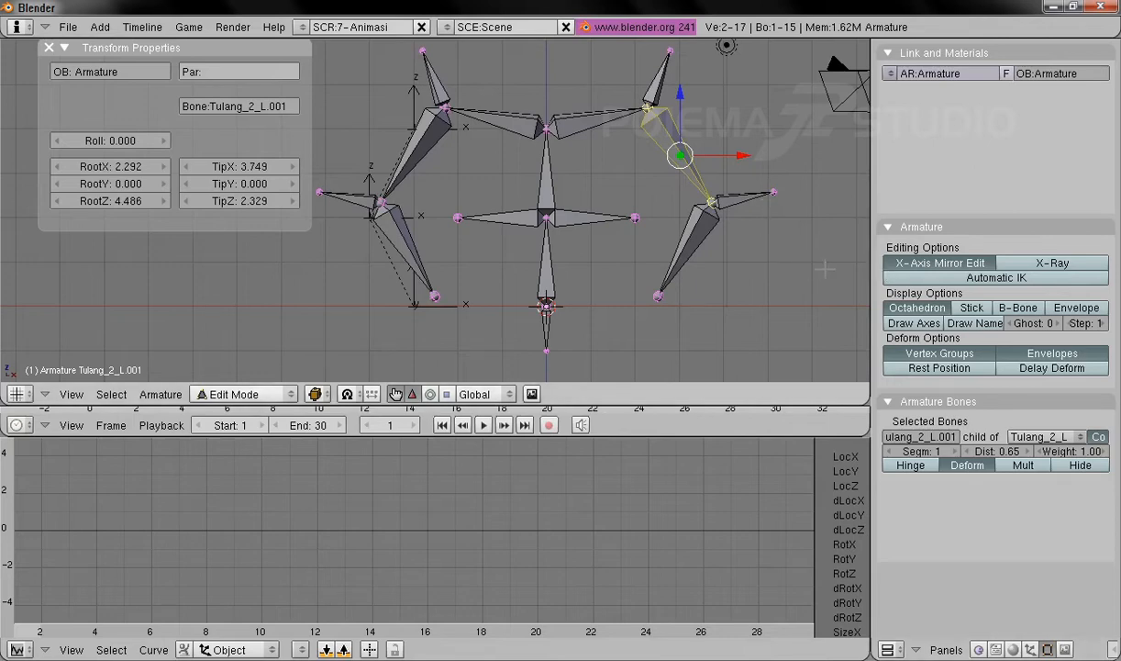
Disable X-Axis Mirror Edit and extrude a single bone from the positive-X lower tip to about X 3.83, Z -1.05
left_click(920, 266)
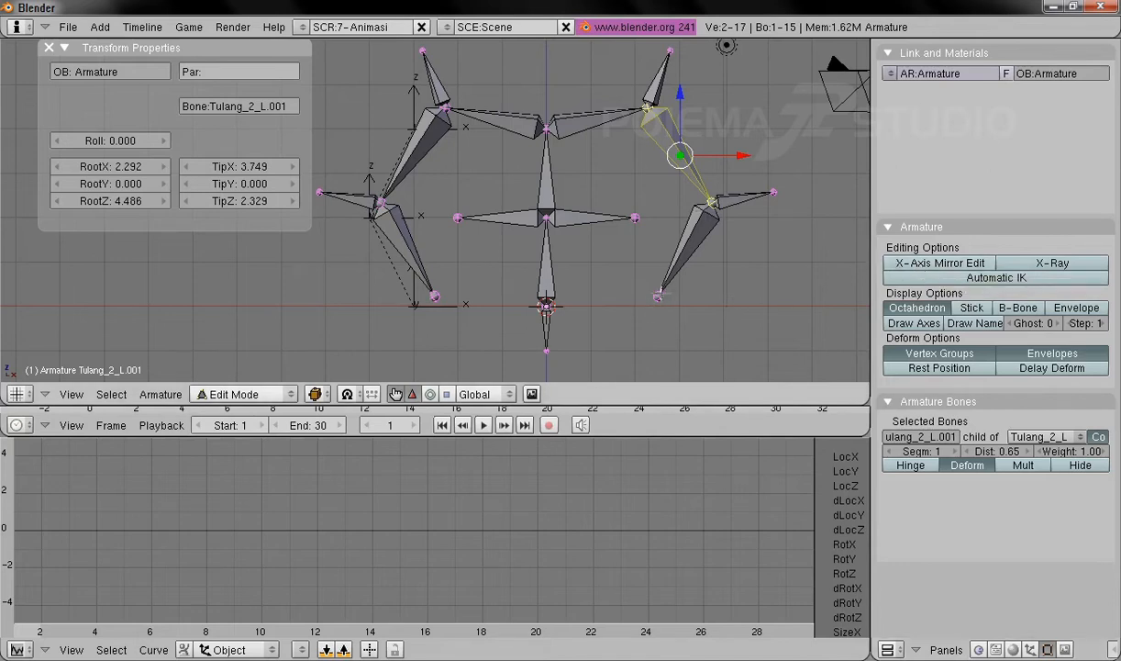
right_click(657, 296)
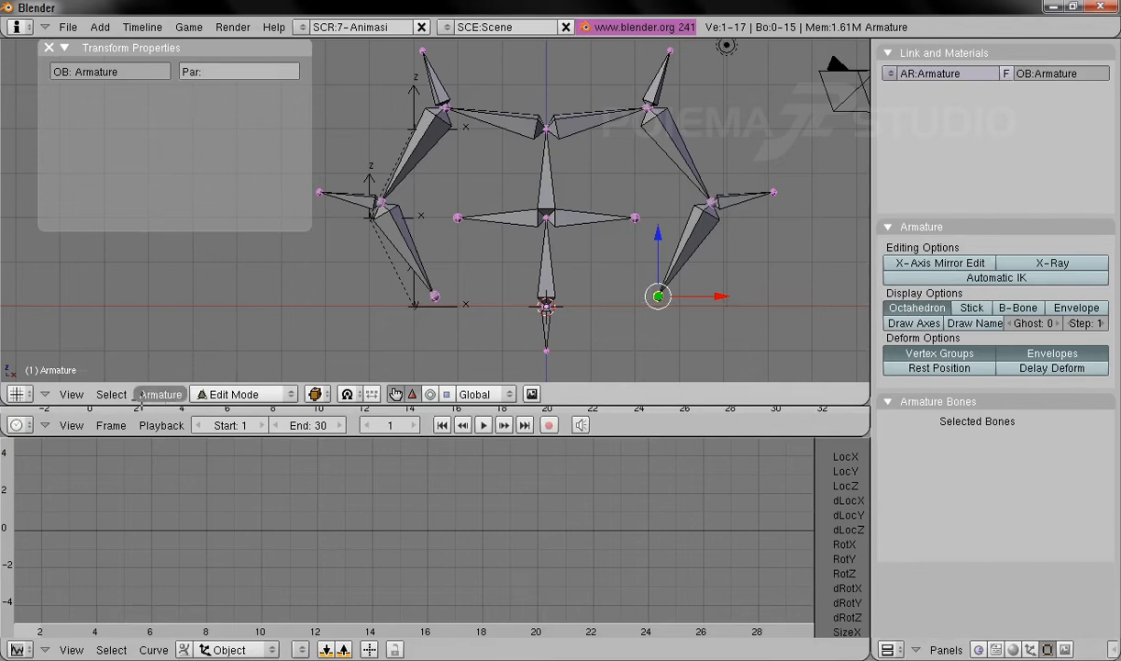
left_click(161, 393)
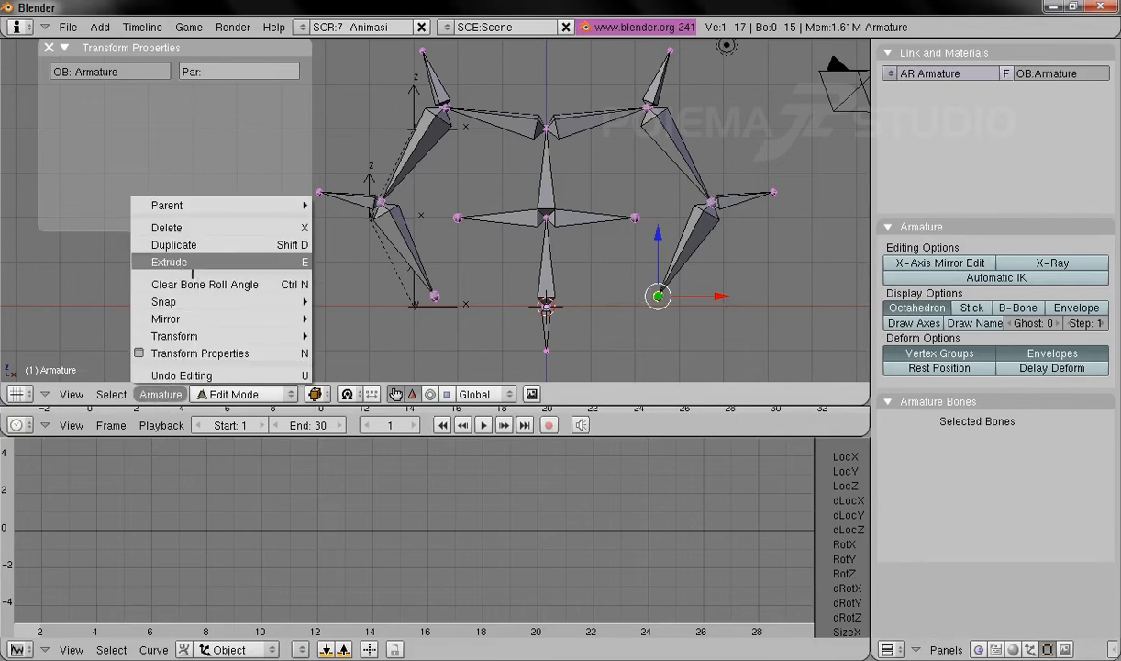
left_click(169, 262)
left_click(246, 303)
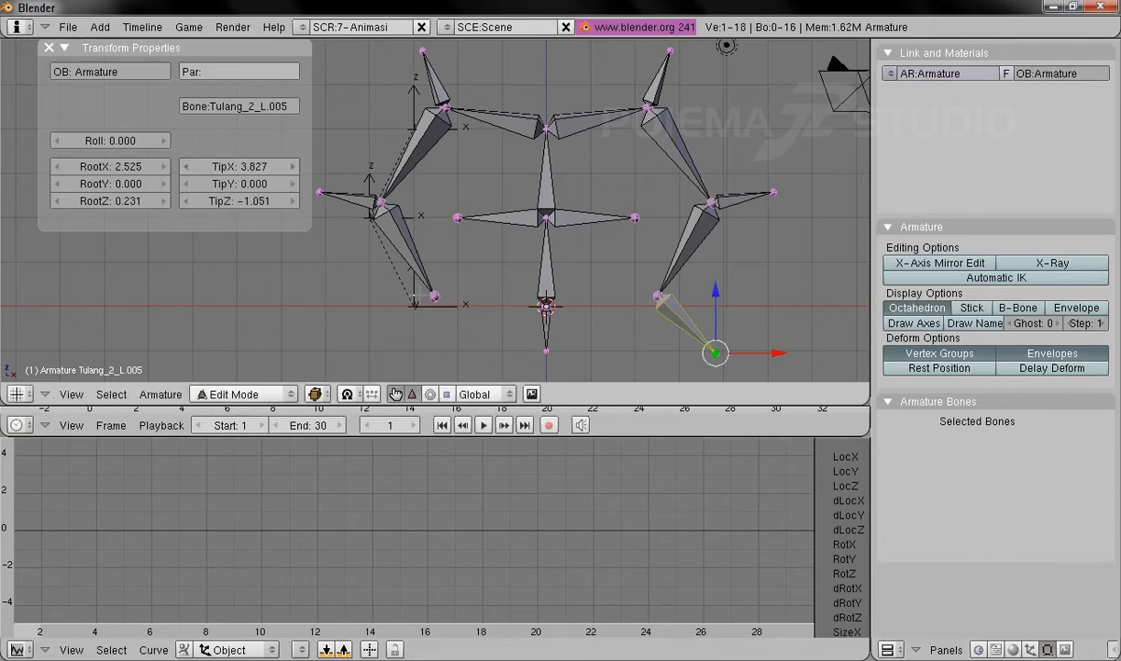
Extrude a single short bone upward from the negative-X outermost tip to about X -4.88, Z 3.59
middle_click_drag(457, 252, 506, 269, "shift")
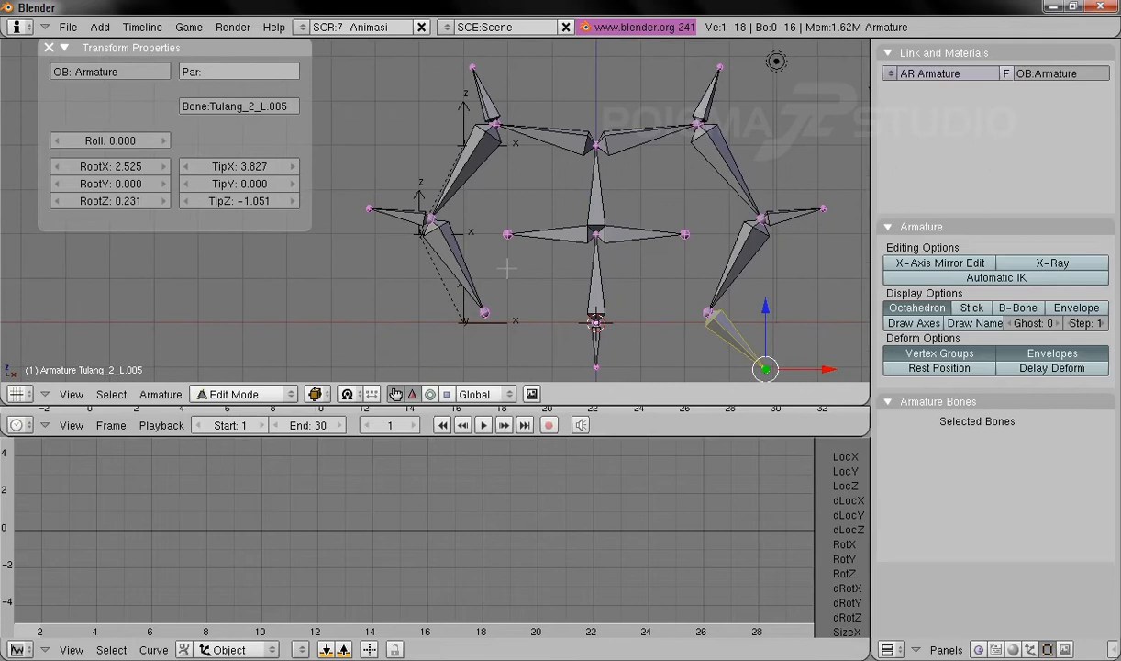
right_click(368, 206)
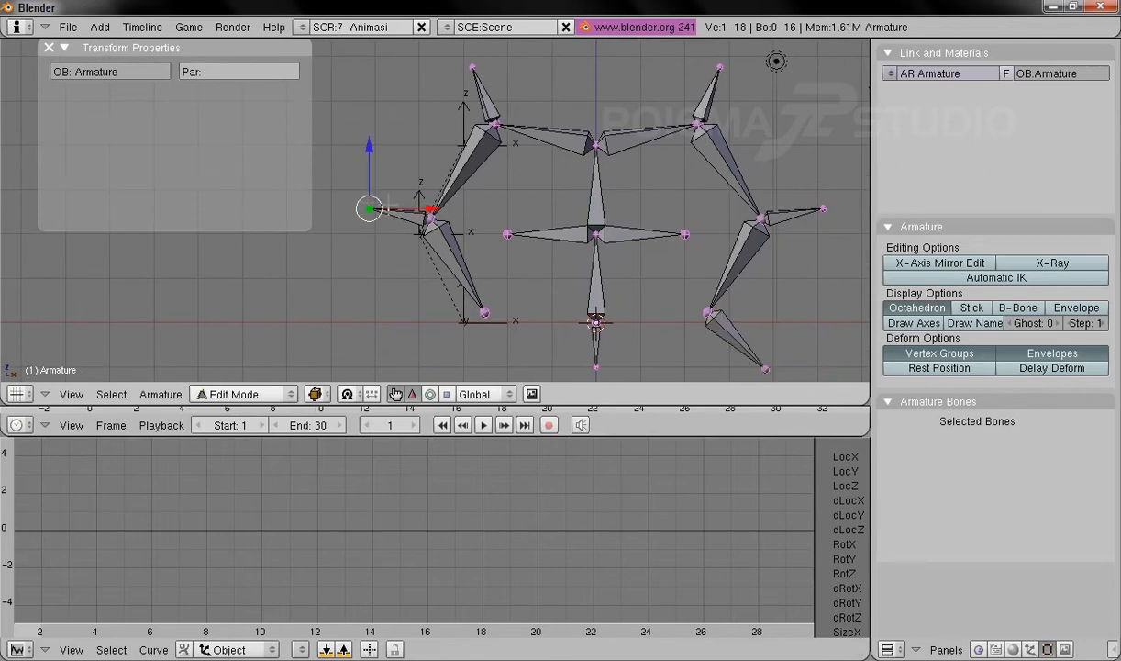
left_click(164, 394)
left_click(212, 259)
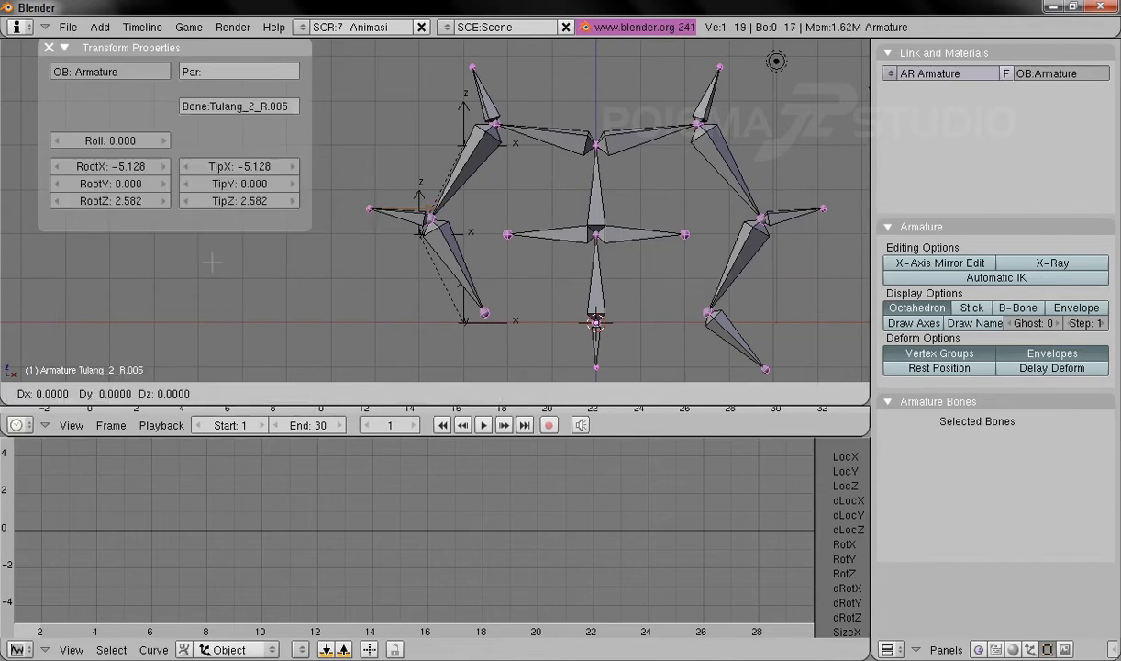
left_click(213, 216)
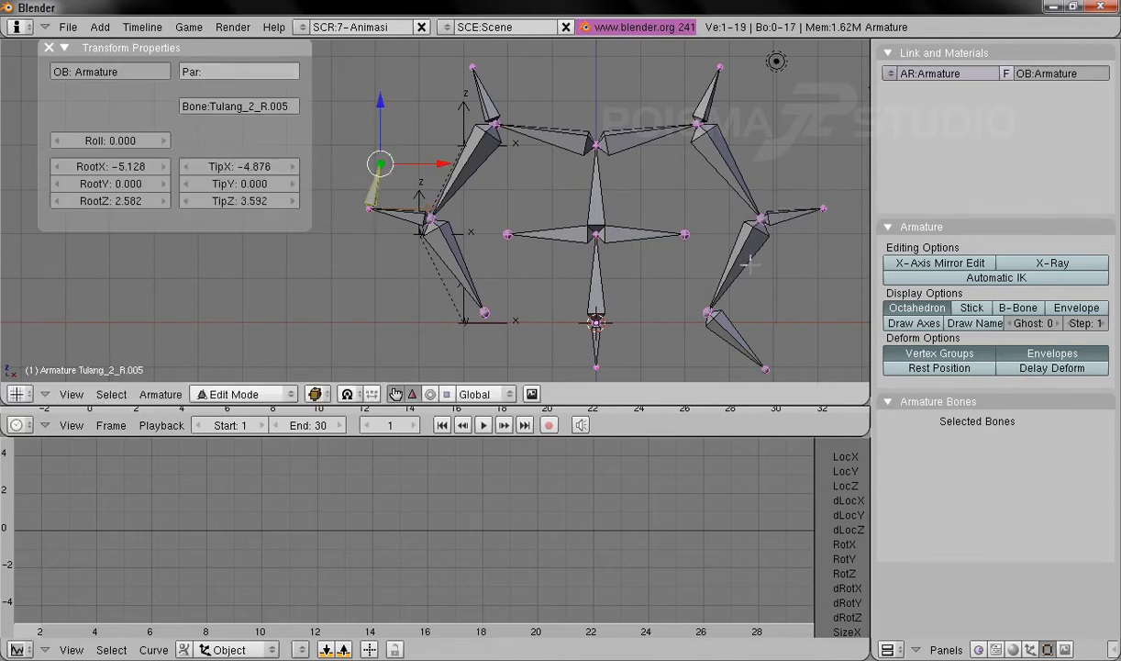
Delete the short upward bone at the negative-X outermost joint
middle_click_drag(749, 264, 727, 250, "shift")
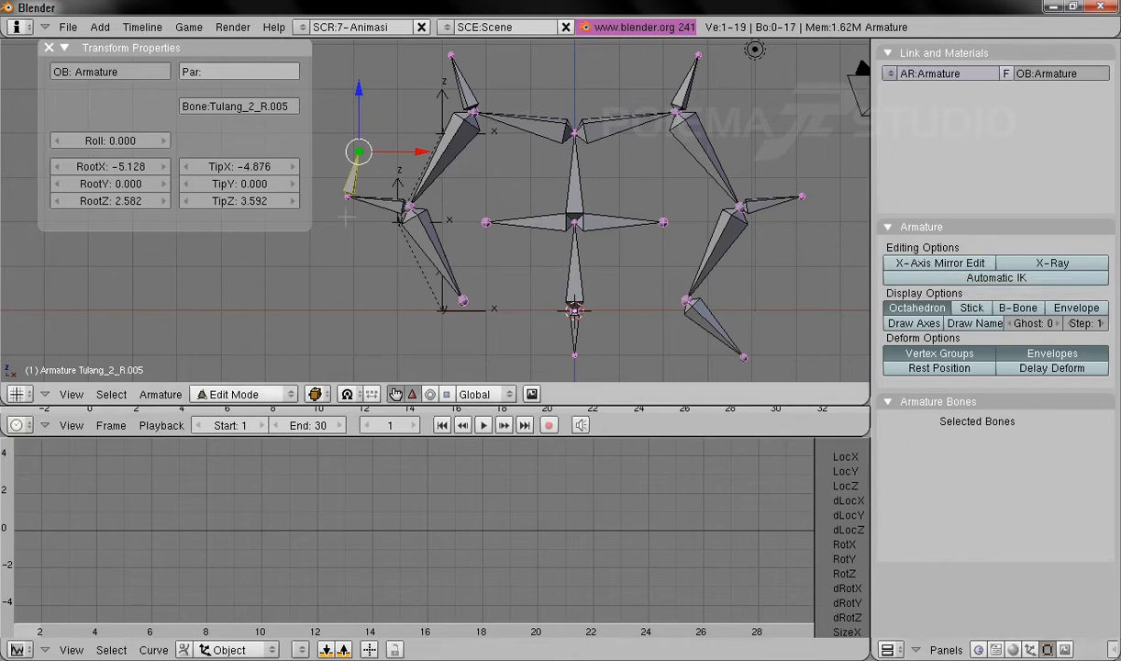
right_click(350, 191)
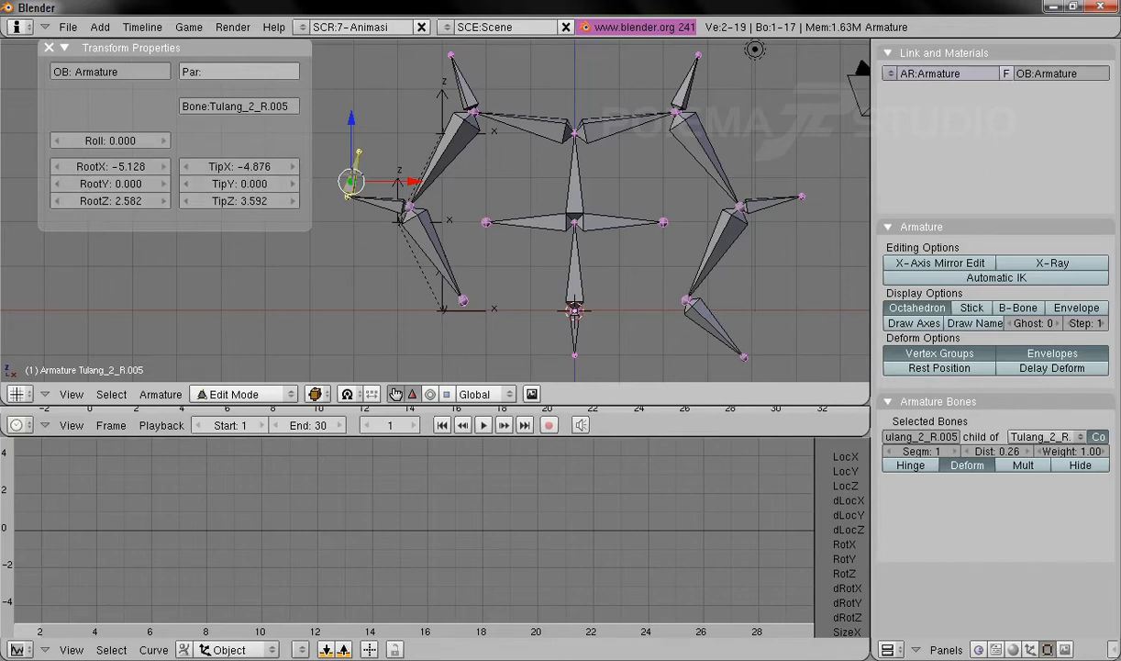
key("x")
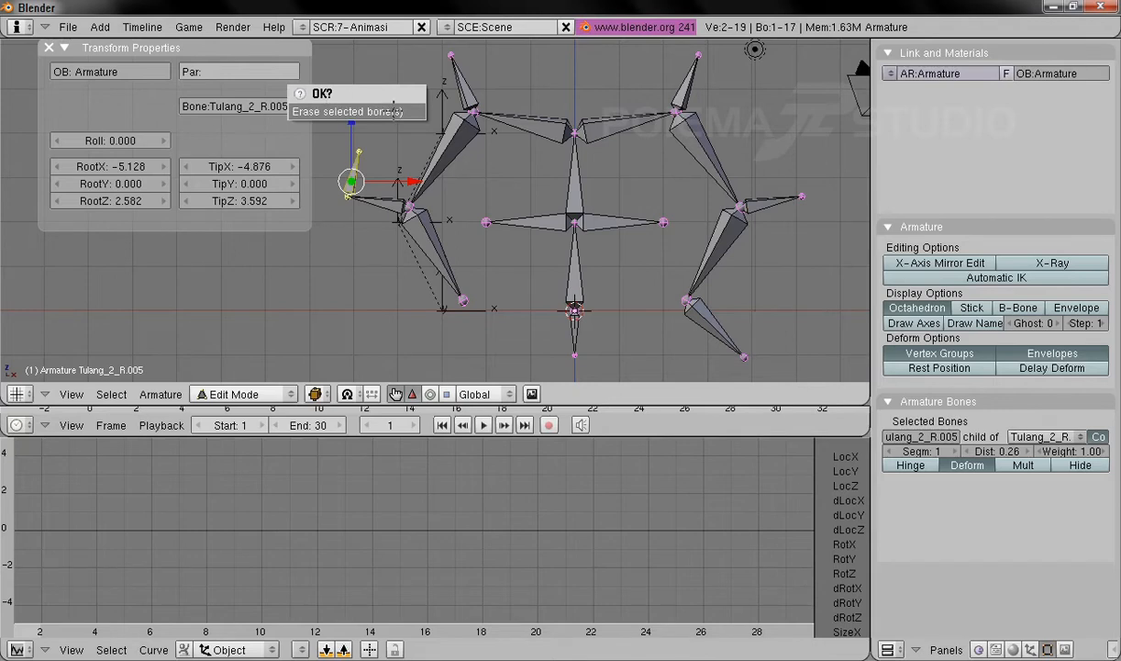
left_click(394, 111)
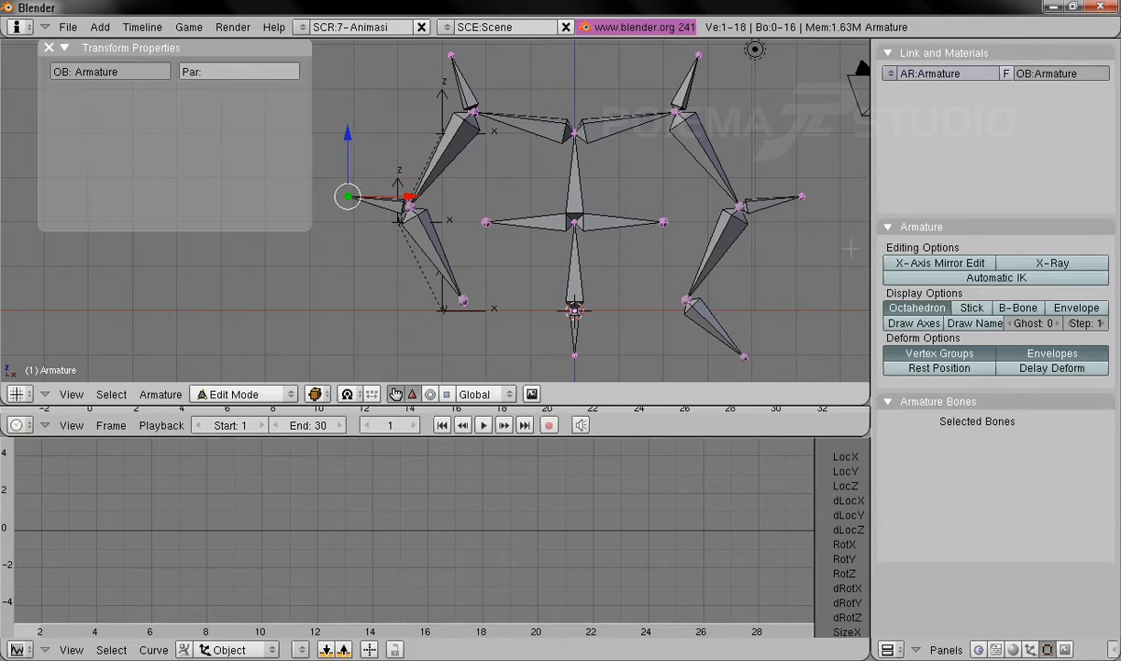
Delete the single unmirrored bone extruded from the positive-X lower tip
right_click(715, 323)
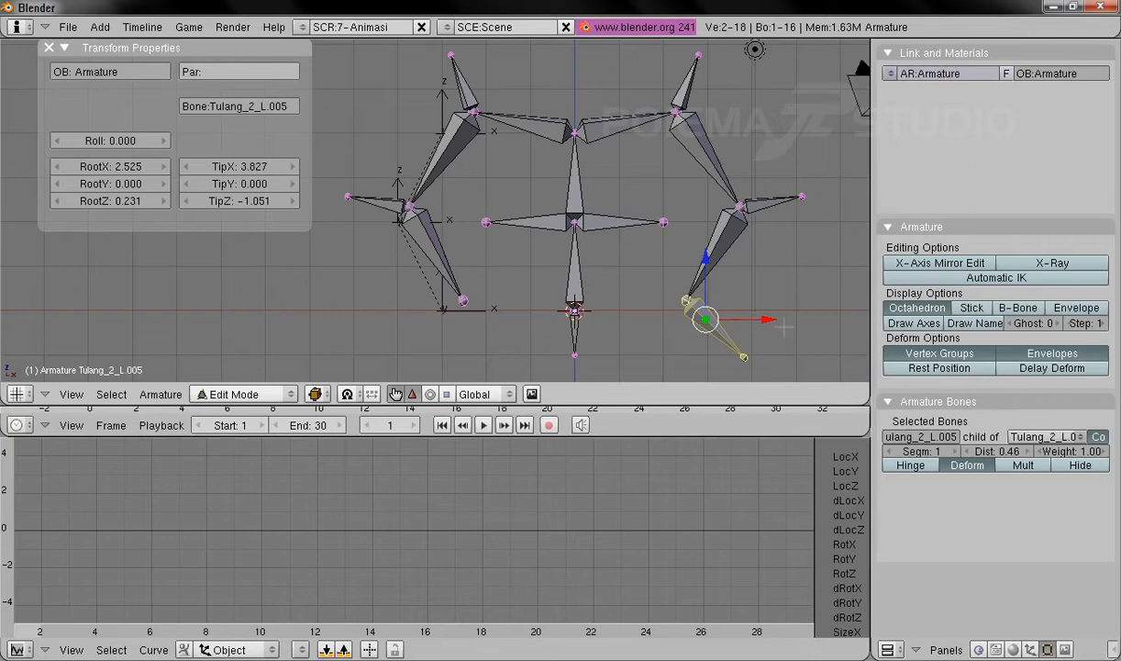
right_click(742, 356)
right_click(653, 285)
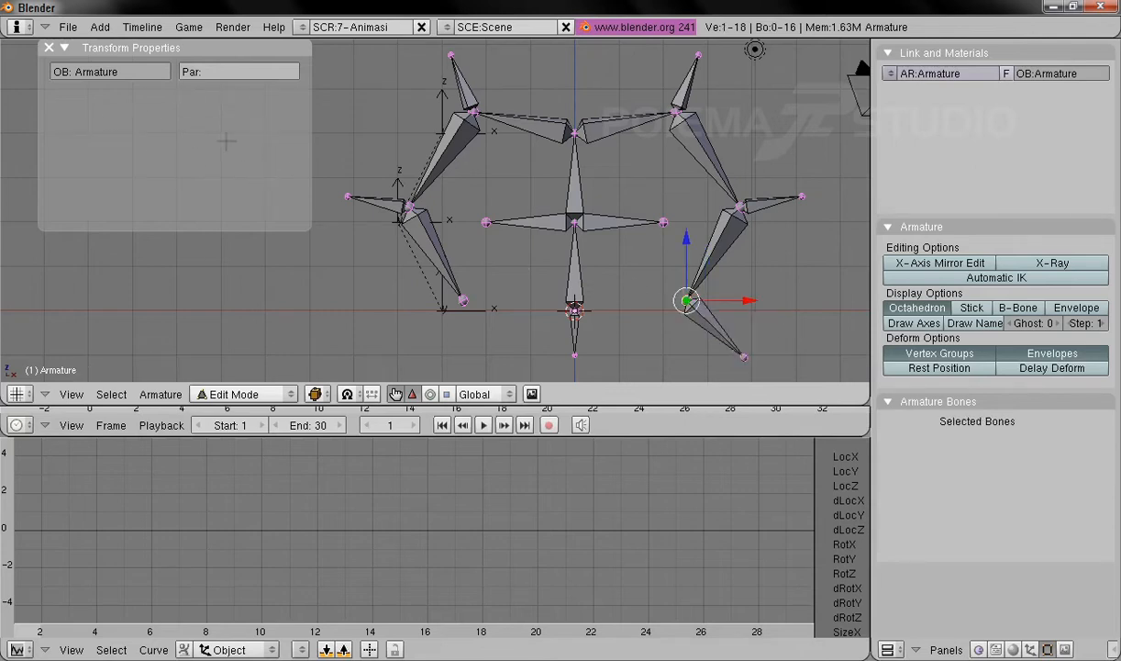
right_click(688, 296)
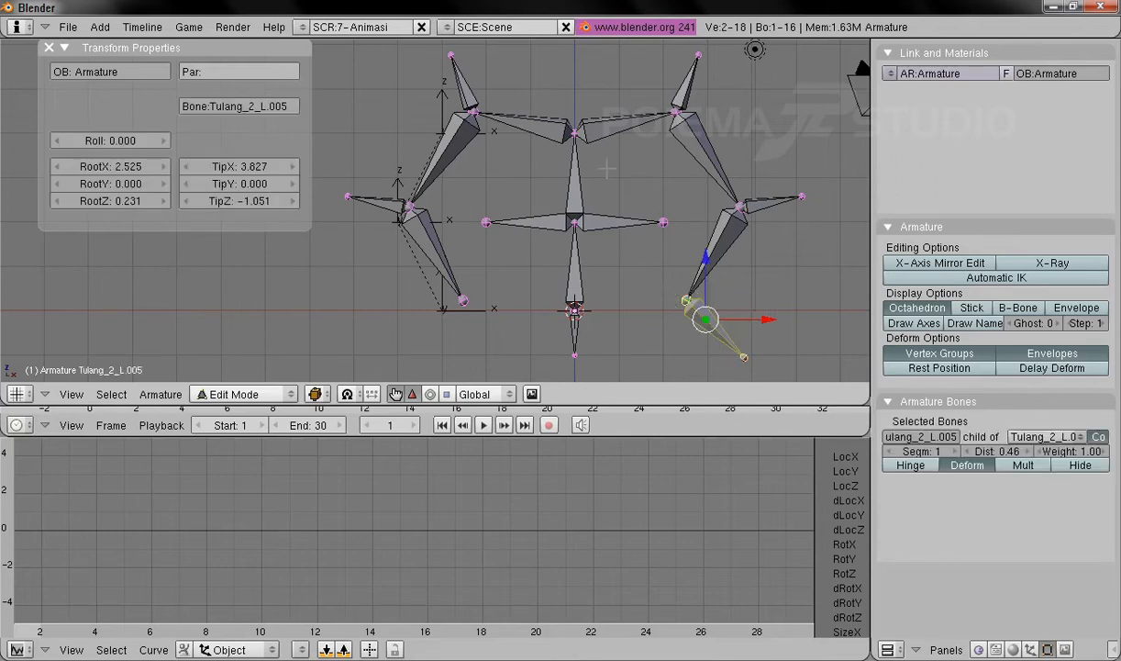
key("x")
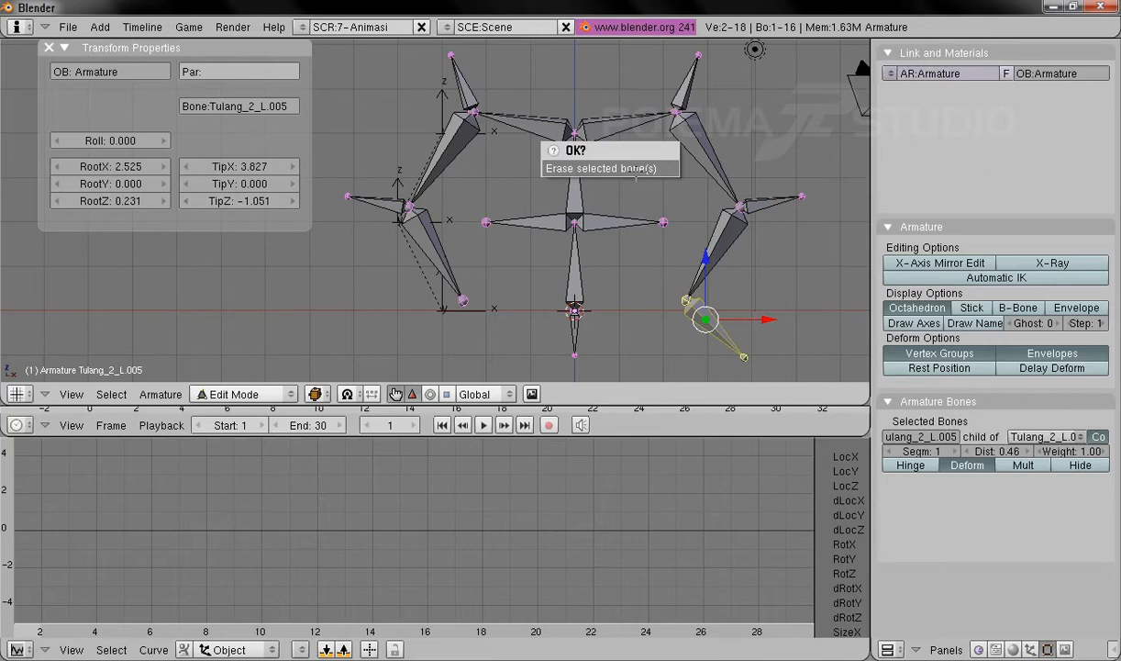
left_click(601, 168)
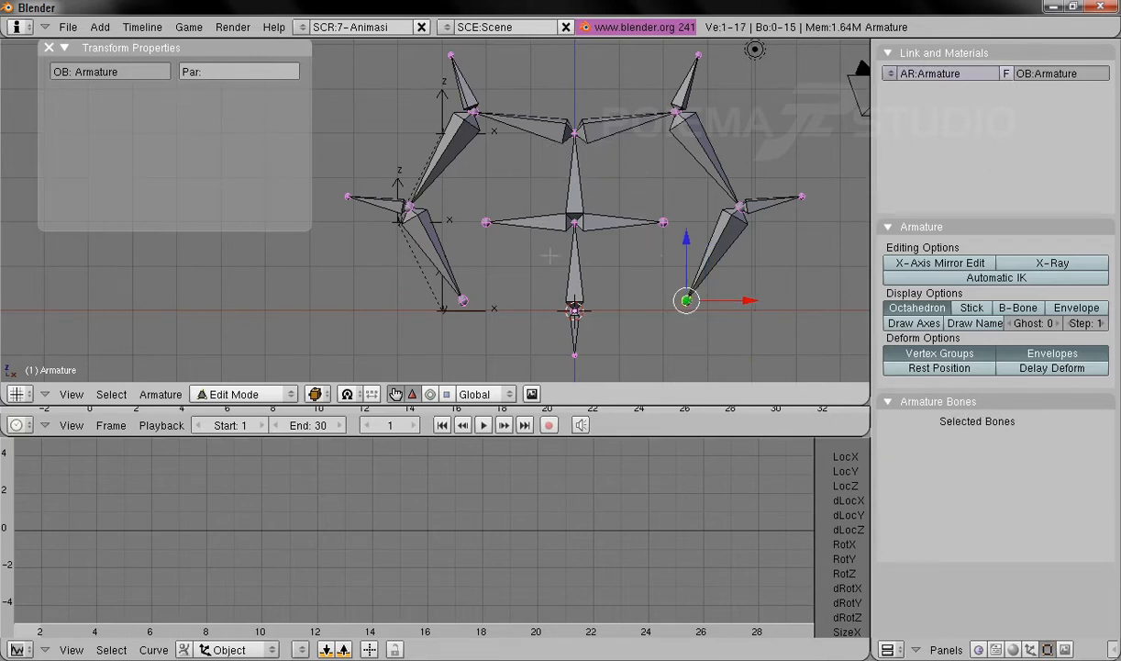
Subdivide the central bone Tulang_1 above the armature's origin into two connected bones
middle_click_drag(575, 193, 573, 218, "shift")
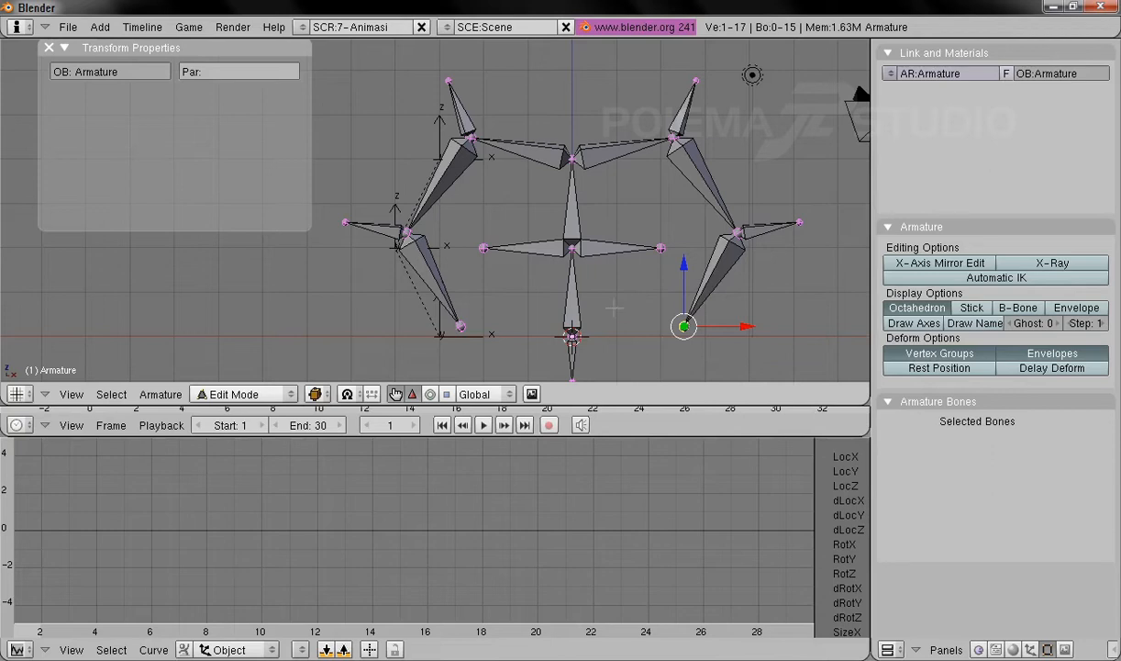
left_click(166, 385)
right_click(554, 286)
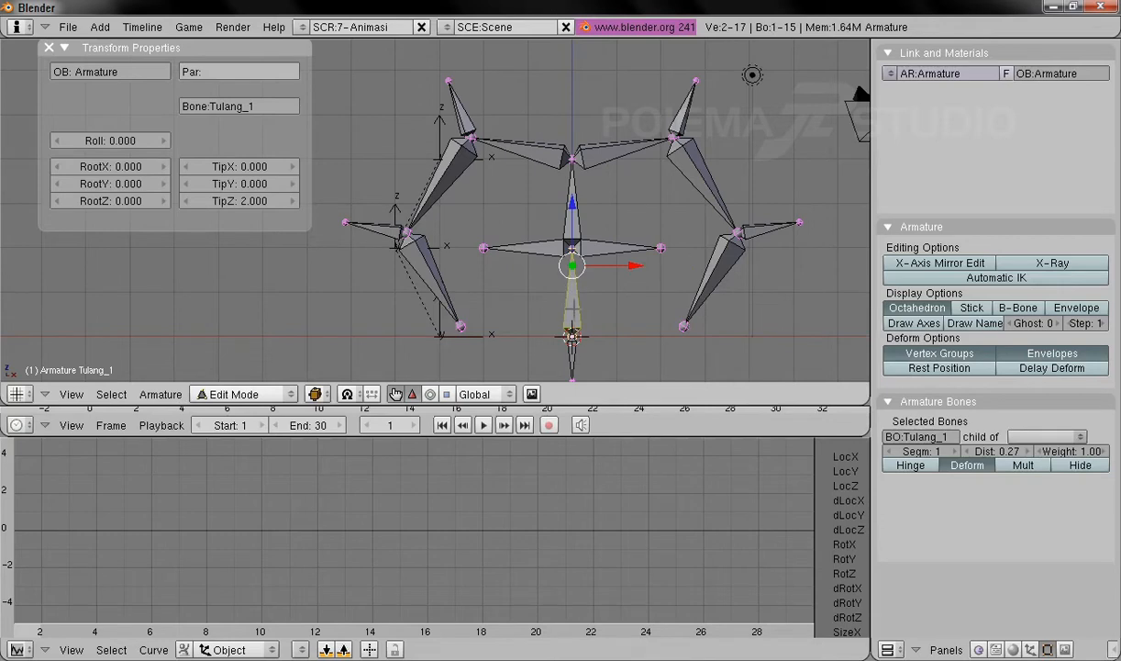
middle_click_drag(608, 277, 654, 278, "shift")
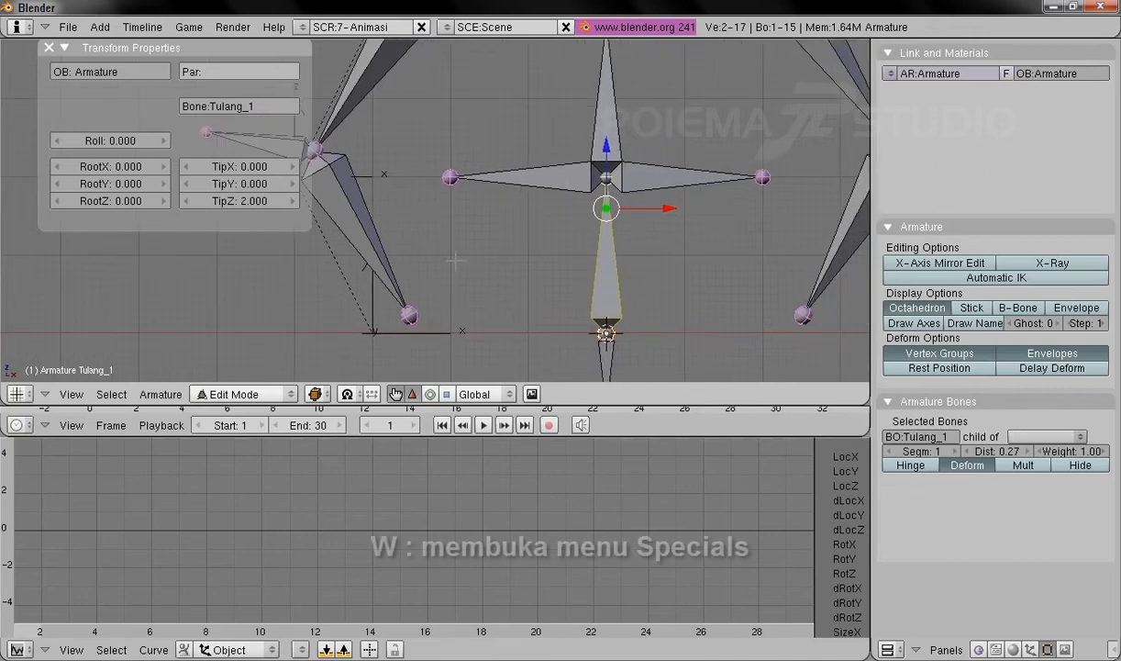
key("w")
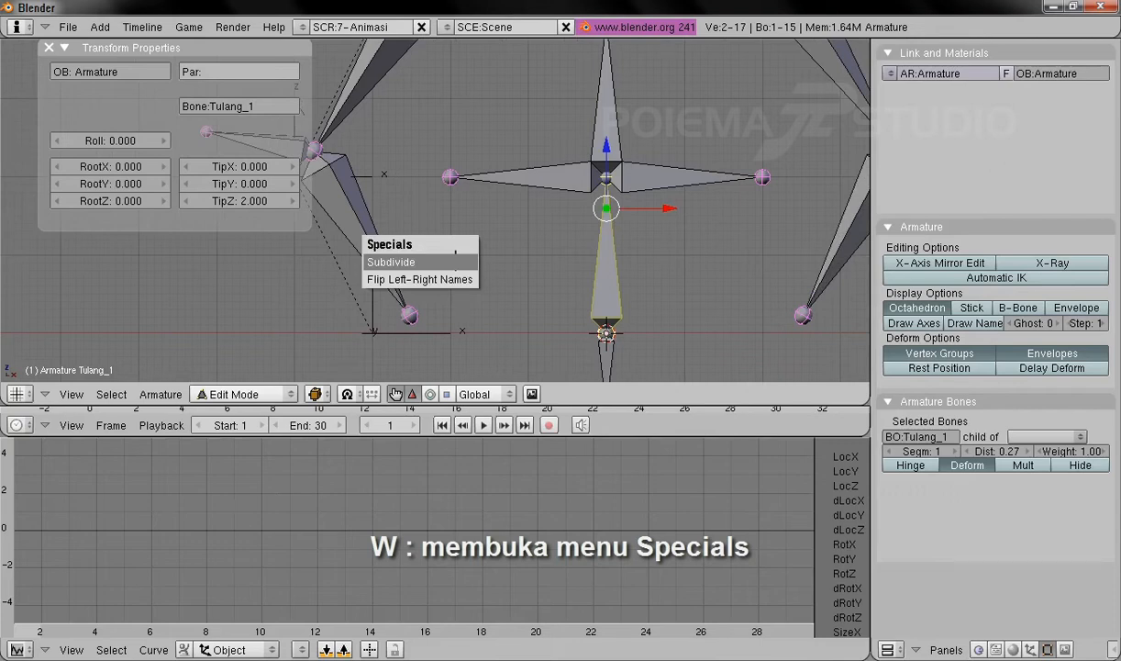
left_click(409, 262)
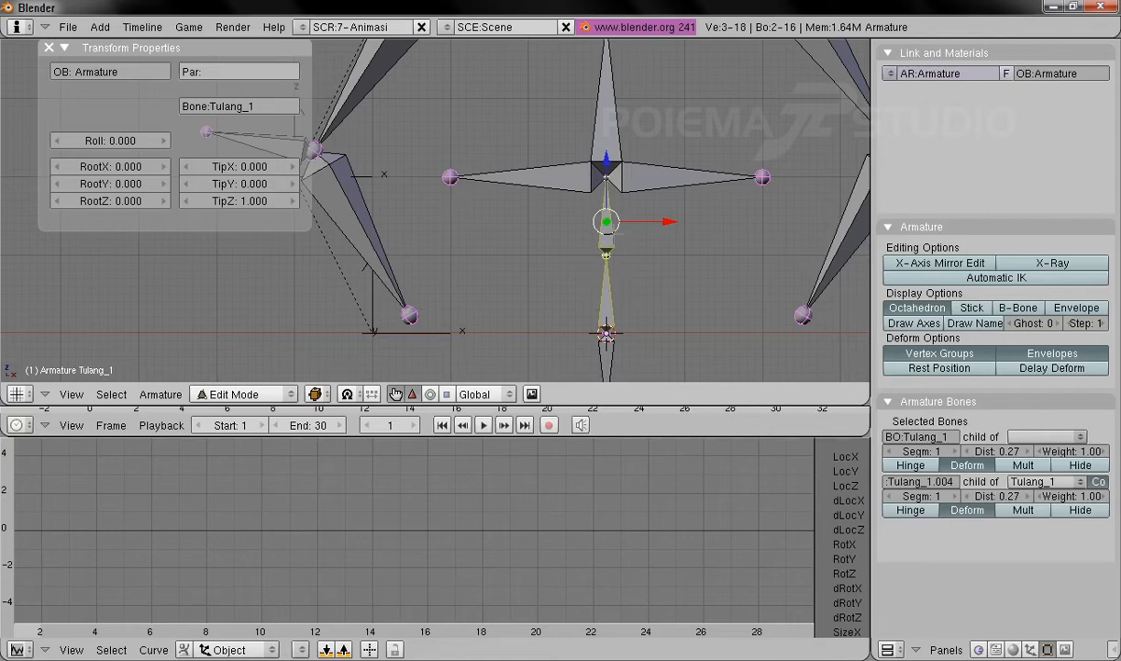
Subdivide the lower half of the split central bone once more and deselect all bones
right_click(576, 280)
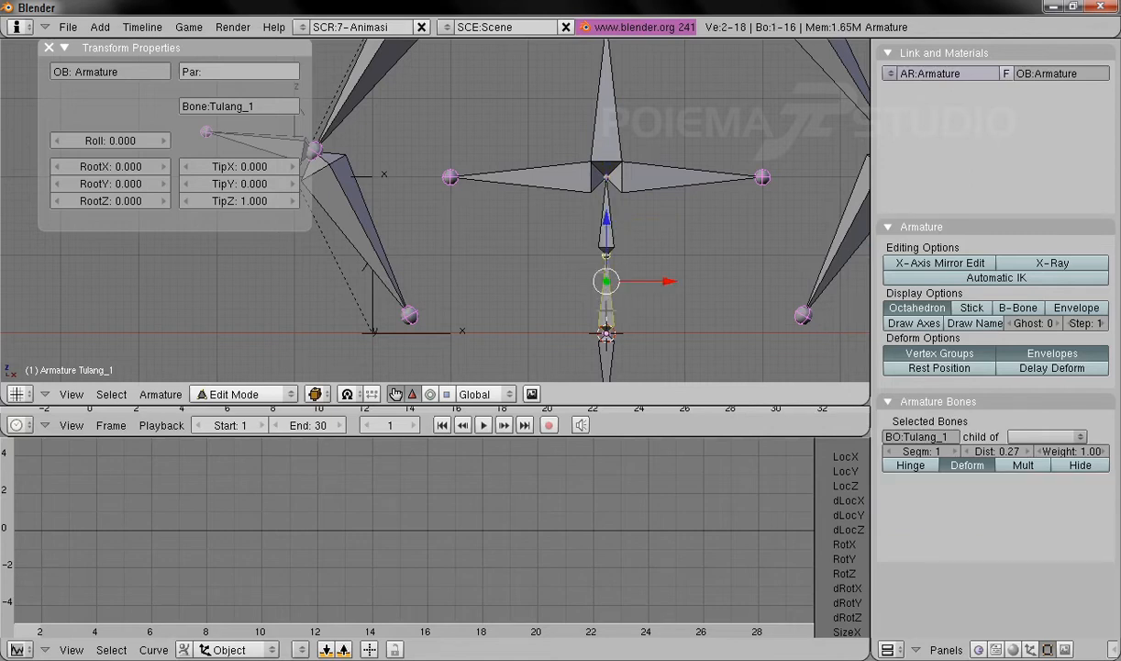
key("w")
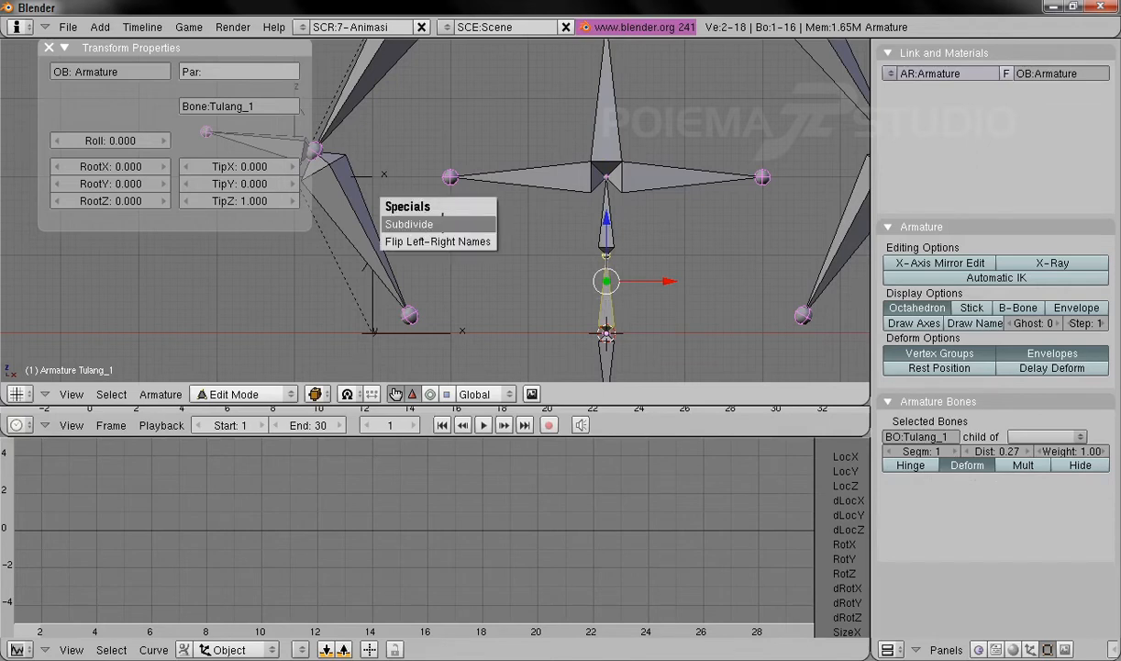
left_click(418, 224)
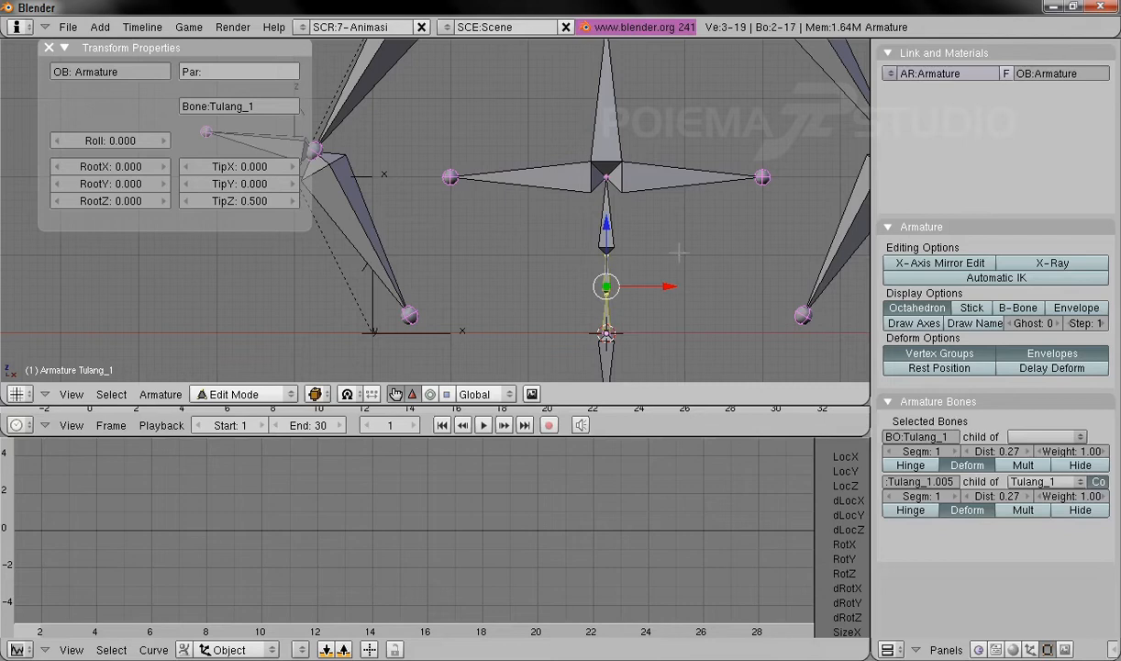
key("a")
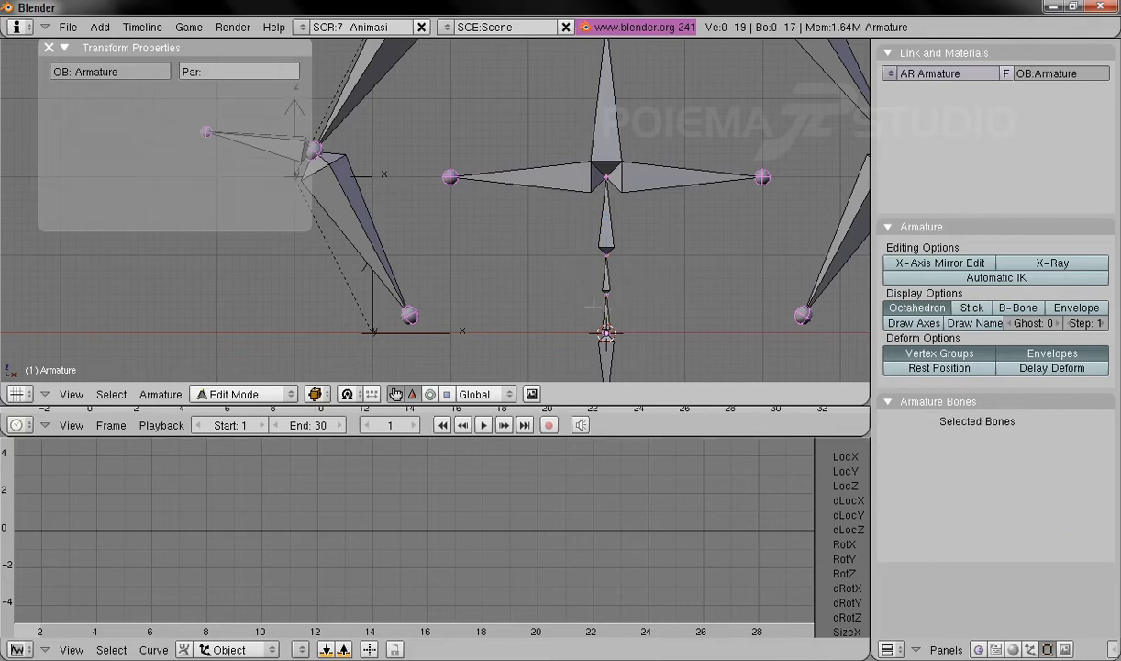
Enable X-Axis Mirror Edit and subdivide the positive-X upper arm bone Tulang_2_L.001 so both sides are split
middle_click_drag(602, 172, 615, 235, "shift")
middle_click_drag(669, 264, 671, 240, "ctrl")
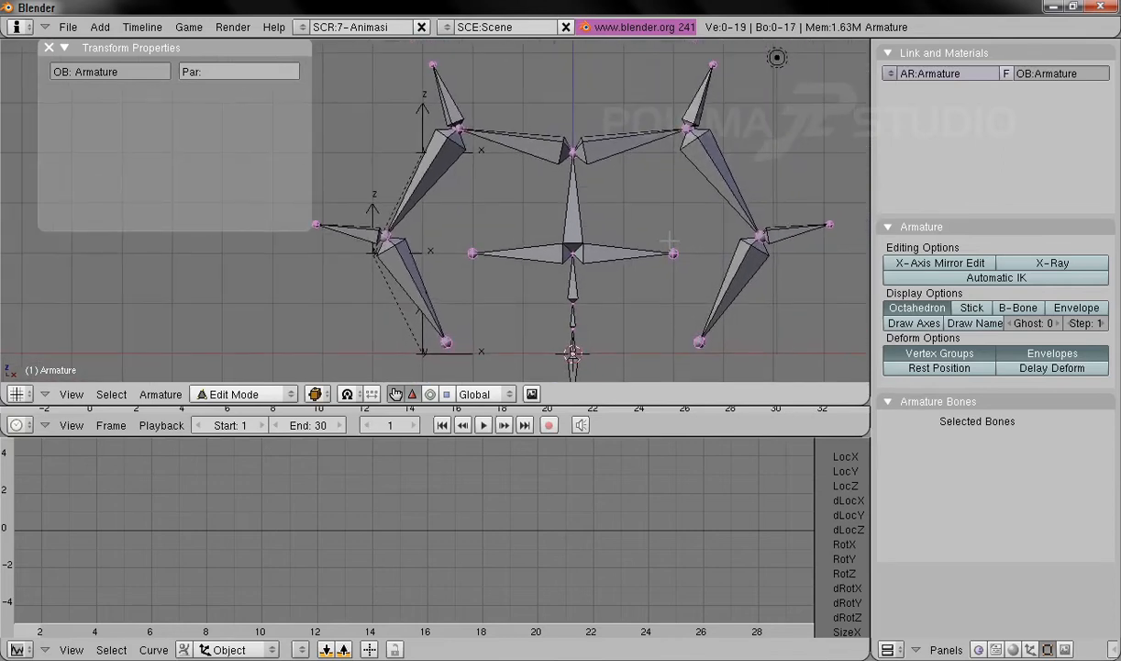
left_click(950, 264)
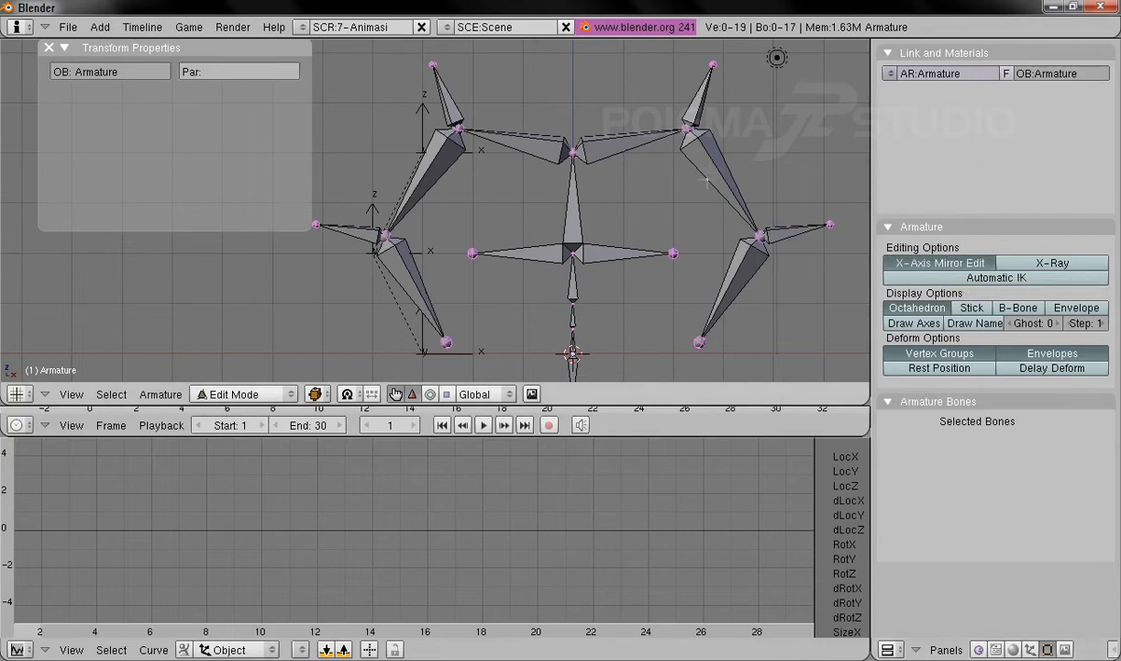
right_click(672, 175)
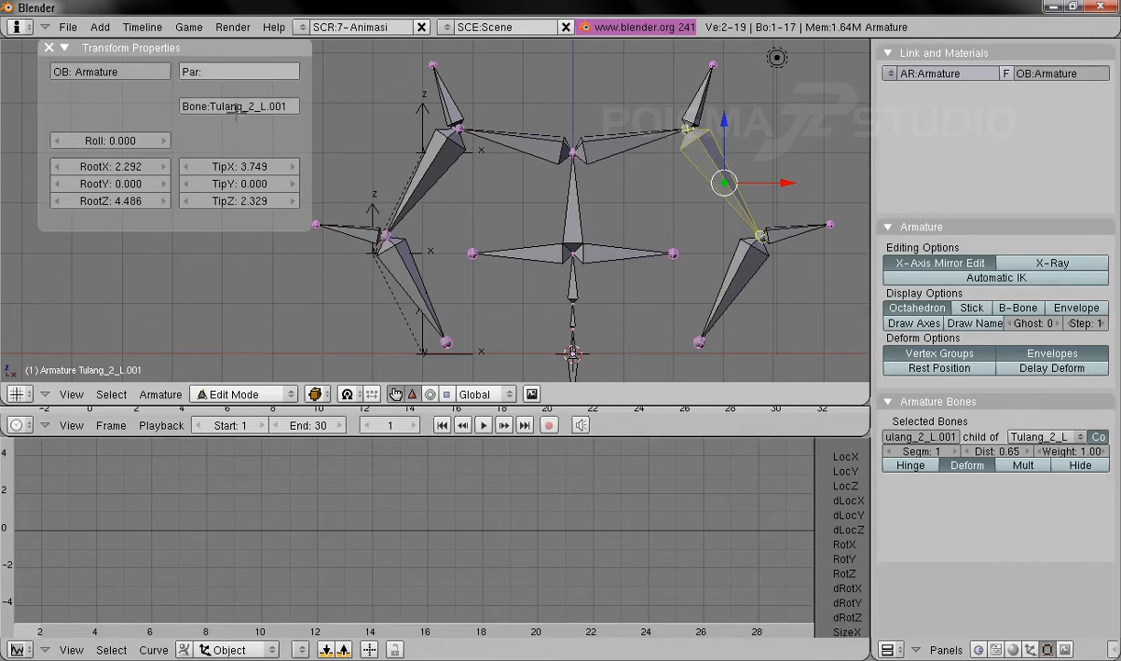
right_click(425, 182)
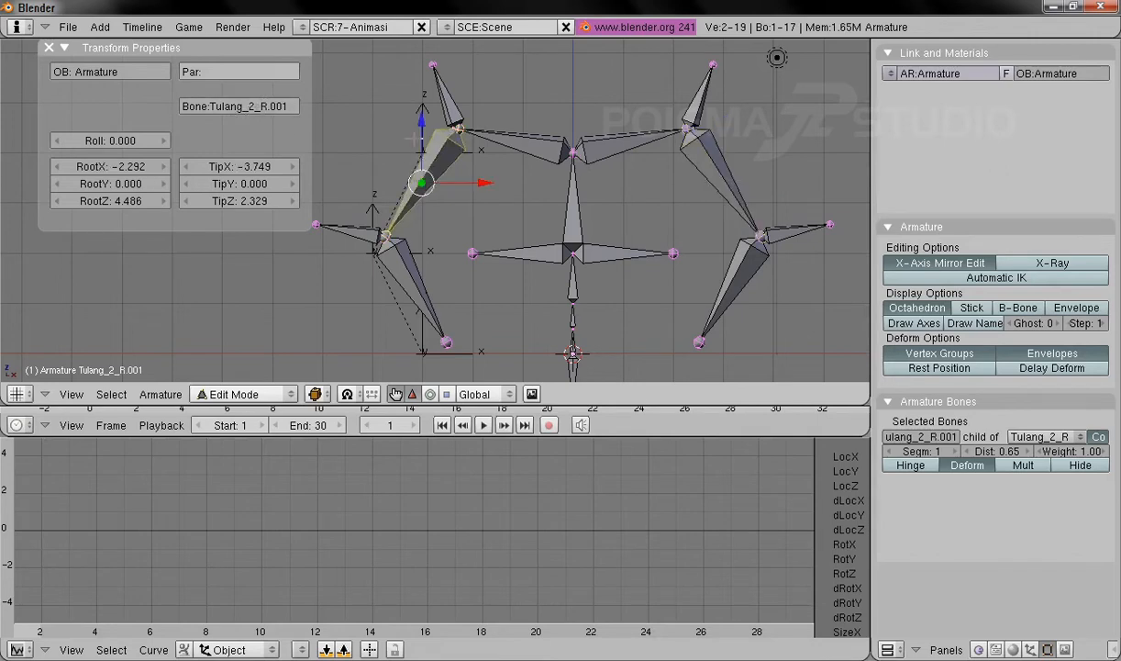
right_click(717, 162)
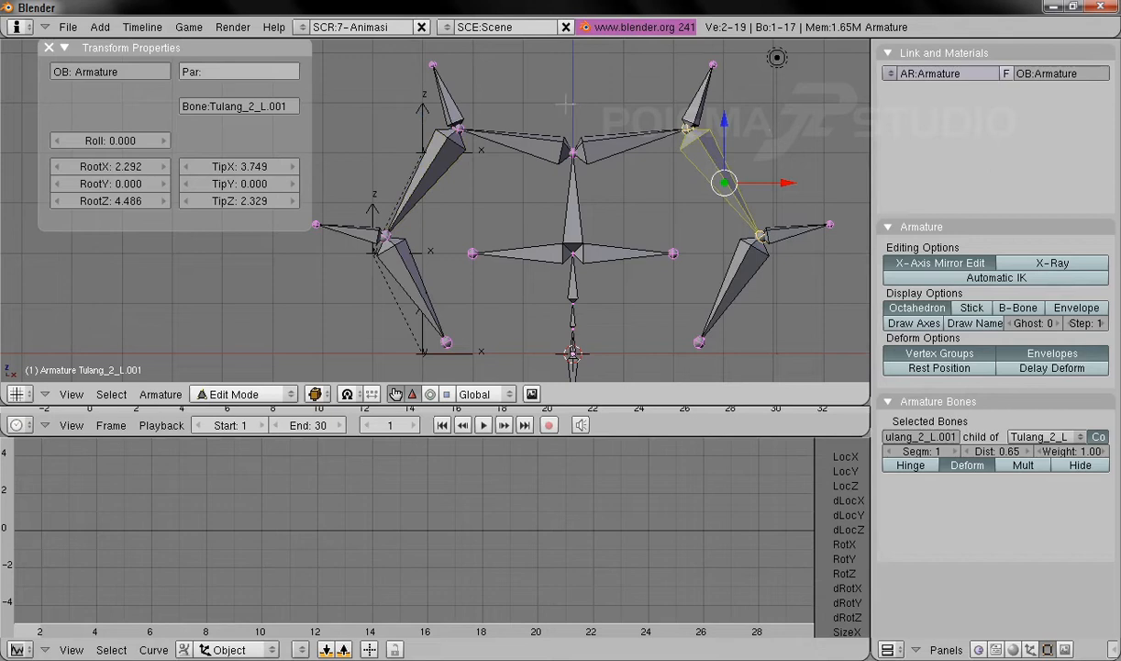
key("w")
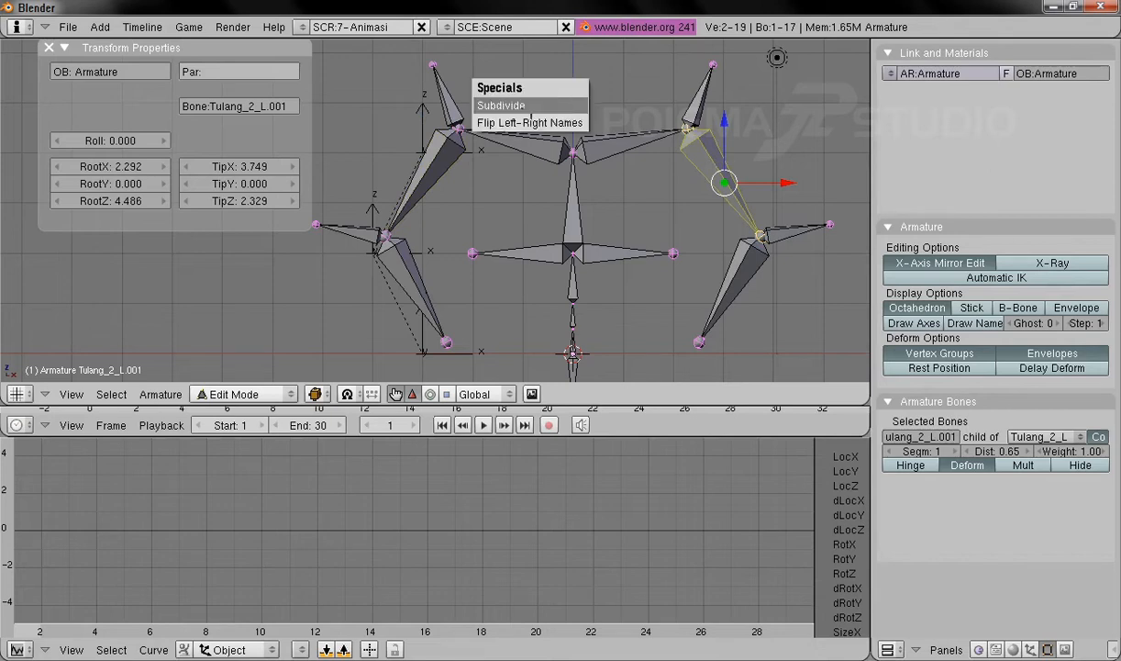
left_click(540, 106)
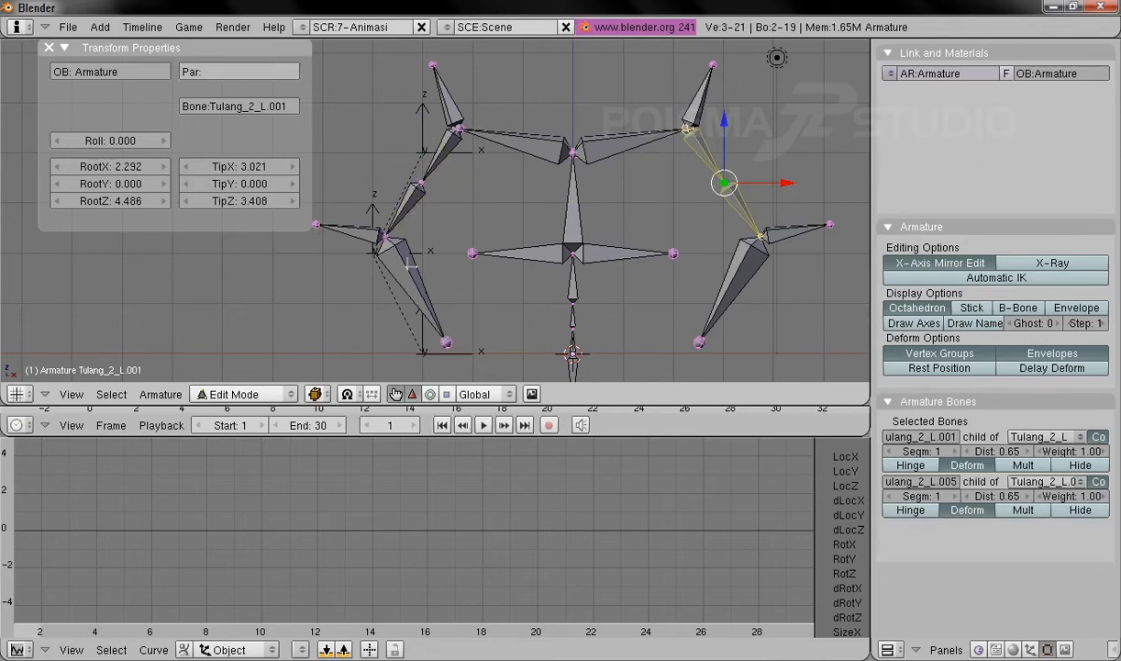
Subdivide the negative-X lower arm bone Tulang_2_R.002 with X-Axis Mirror Edit on, splitting its counterpart as well
right_click(411, 266)
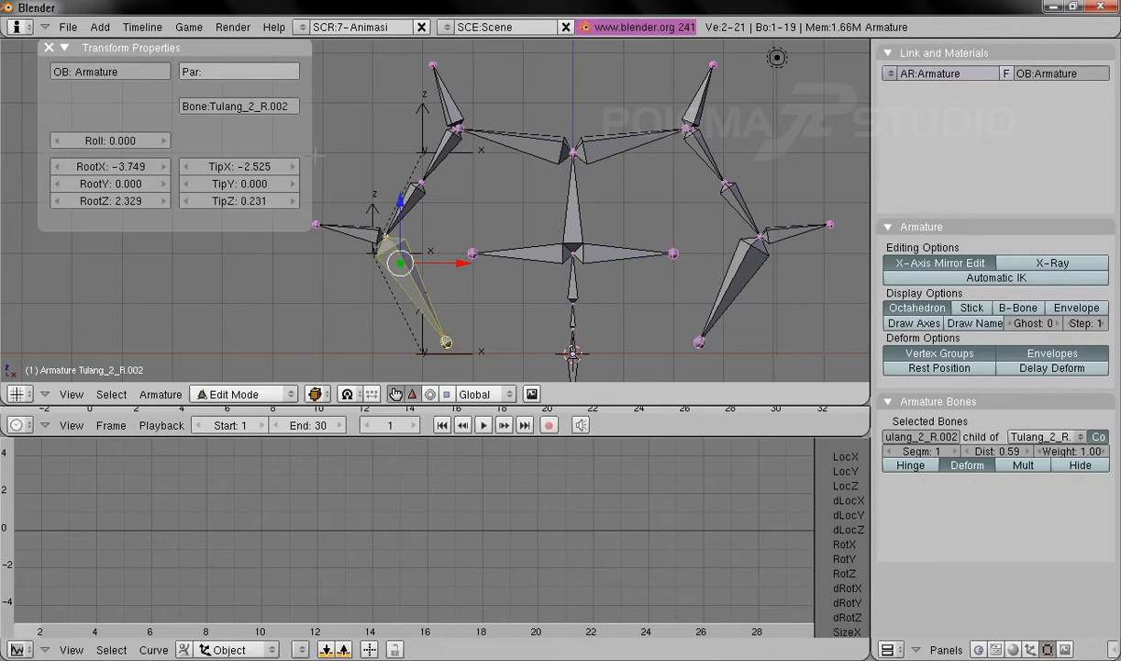
right_click(705, 265)
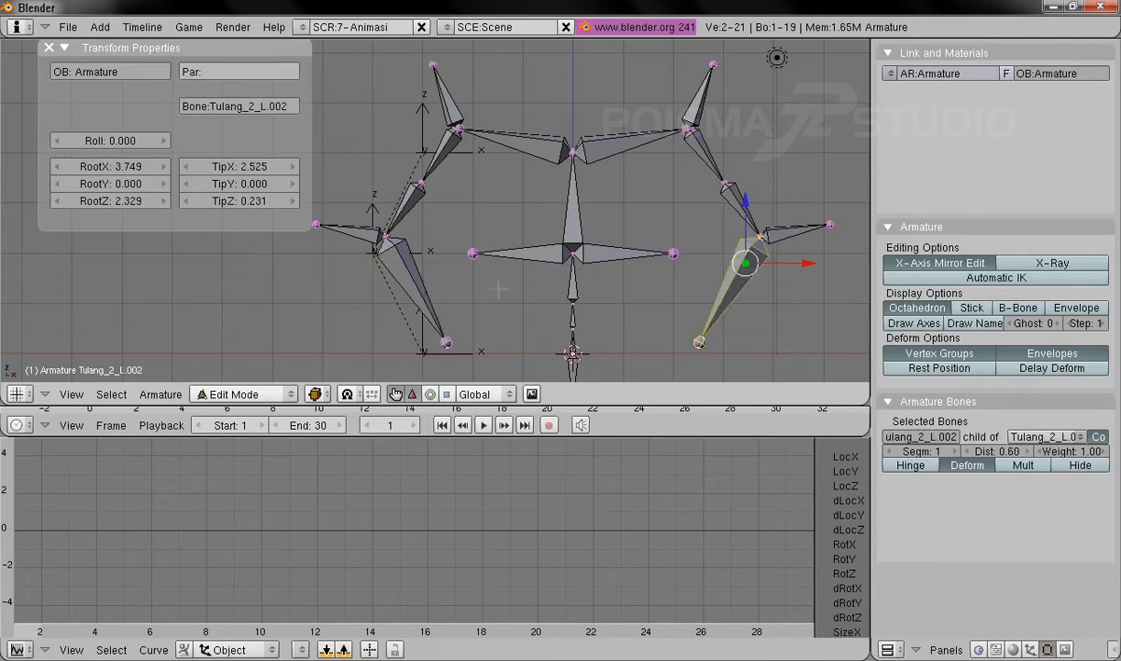
right_click(413, 274)
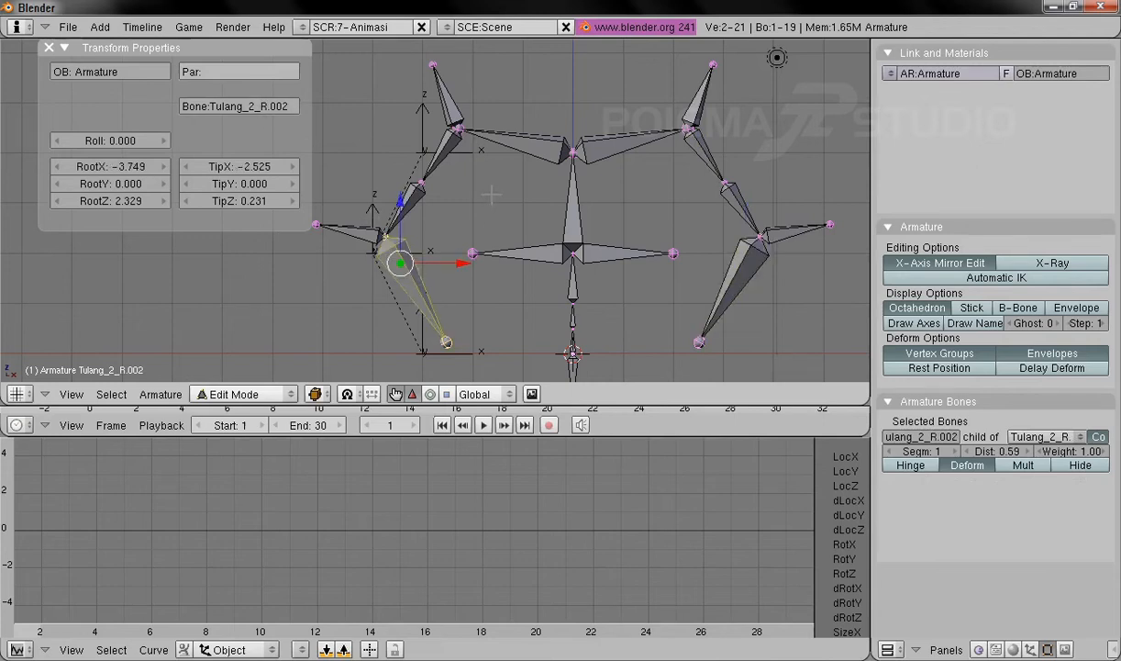
key("w")
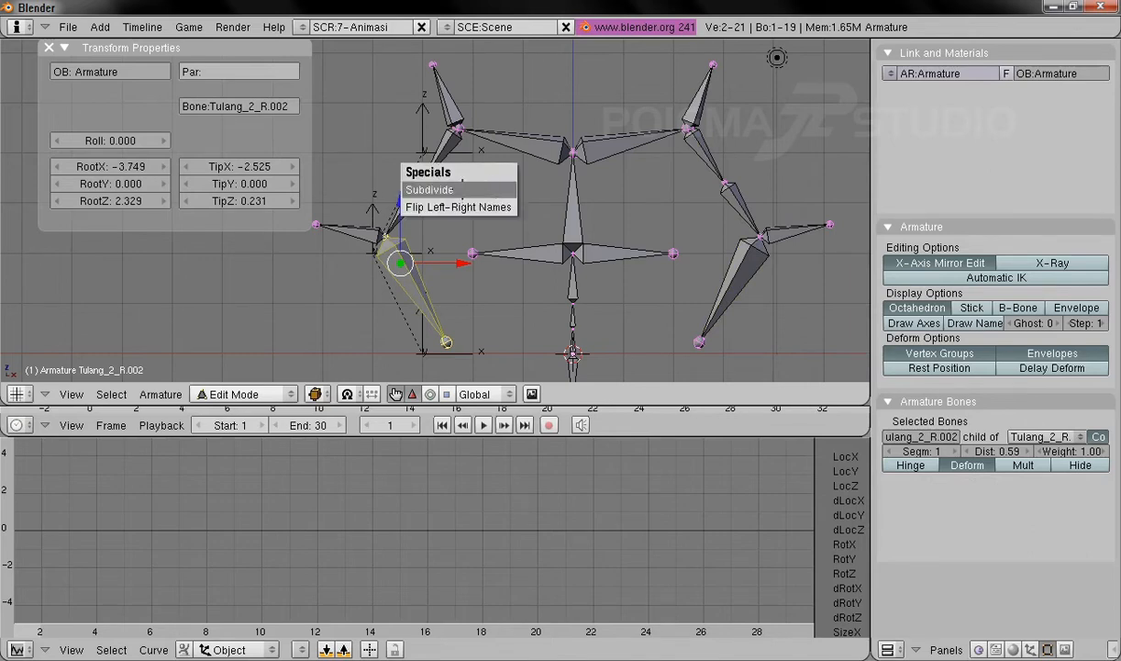
left_click(459, 190)
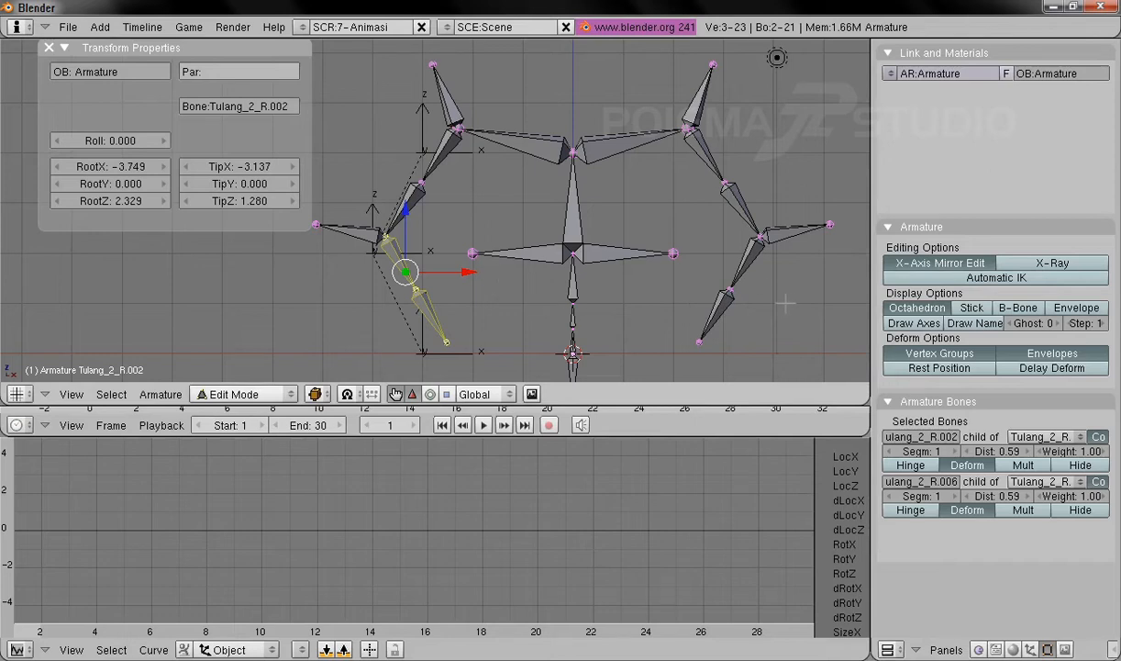
Disable X-Axis Mirror Edit, subdivide only the positive-X upward side bone Tulang_2_L.003, and select its outer half
left_click(922, 262)
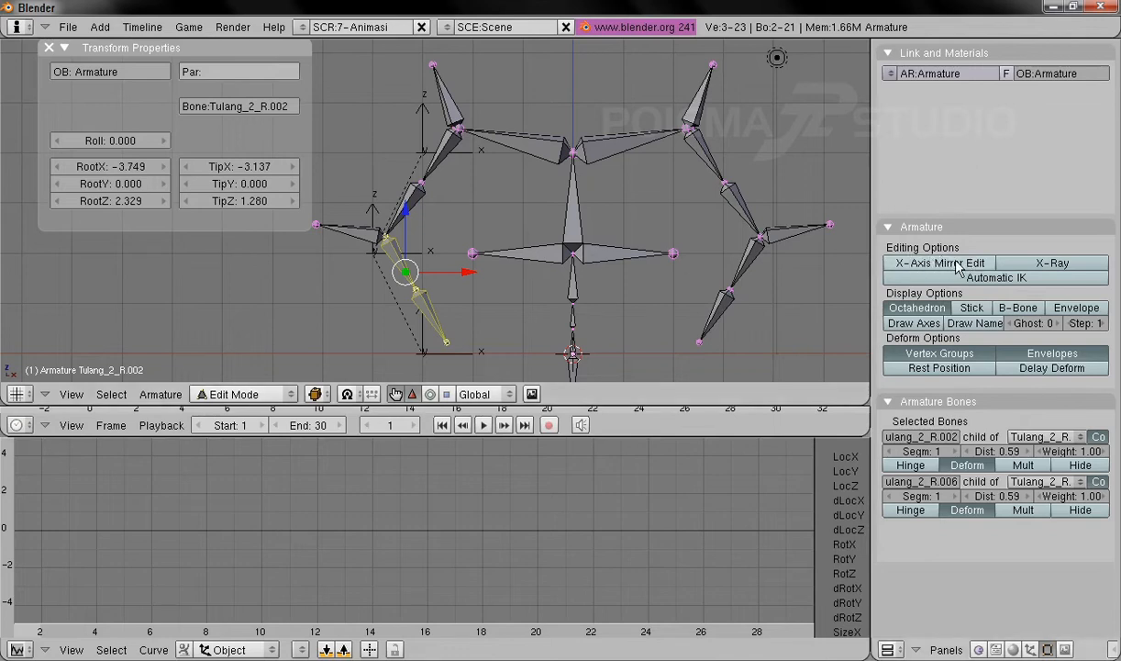
right_click(697, 96)
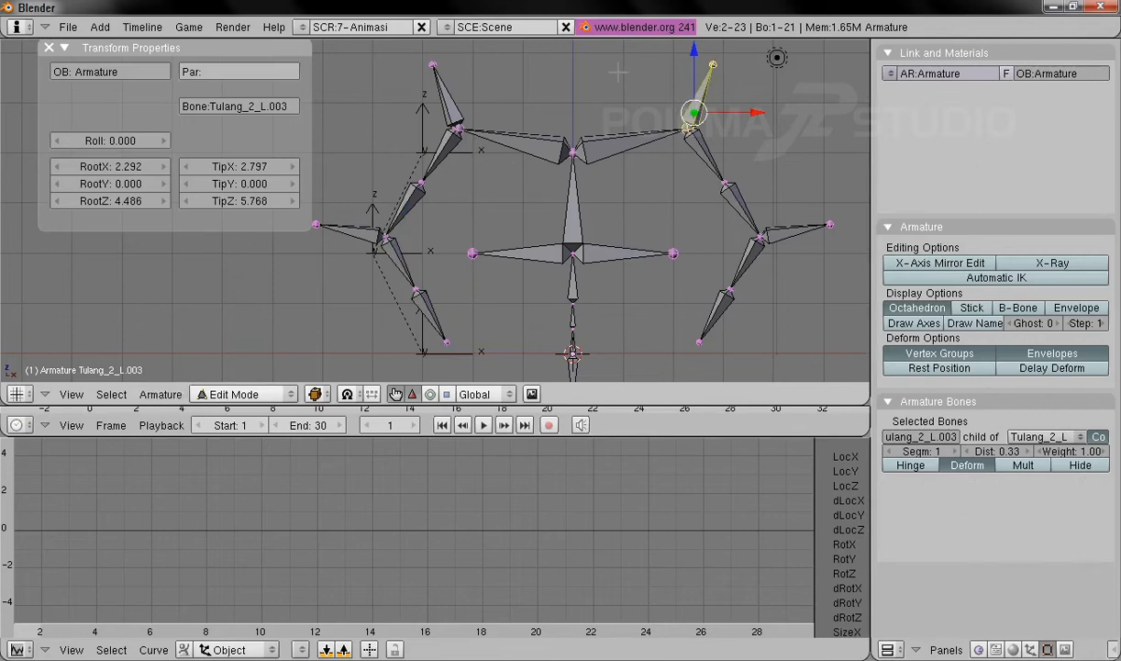
key("w")
left_click(557, 66)
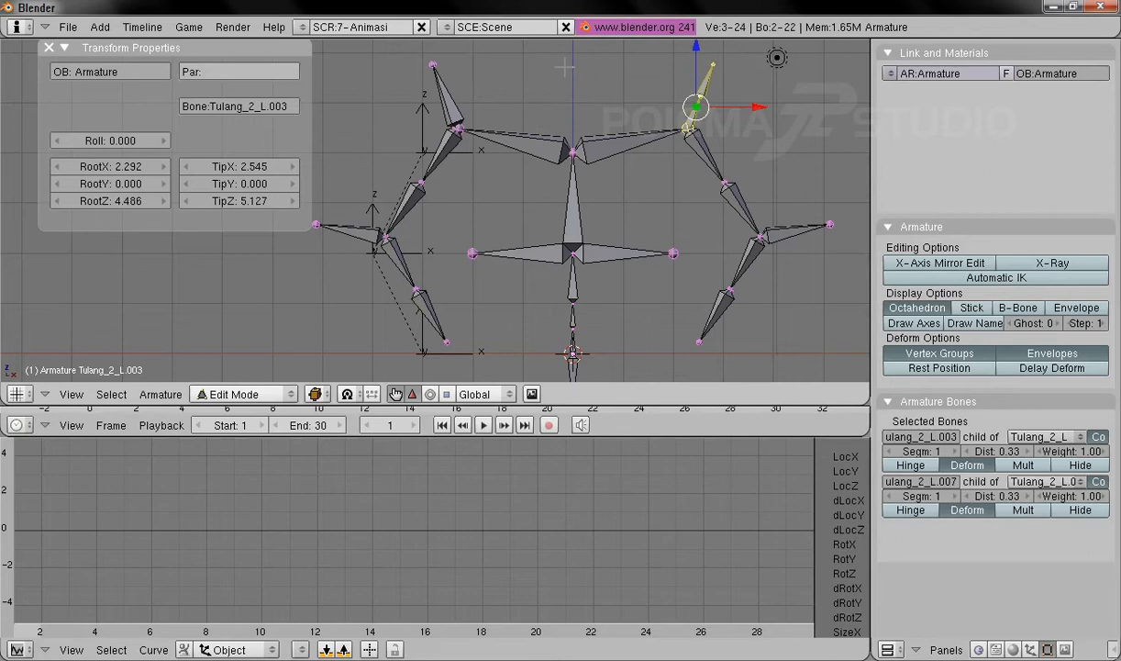
right_click(706, 80)
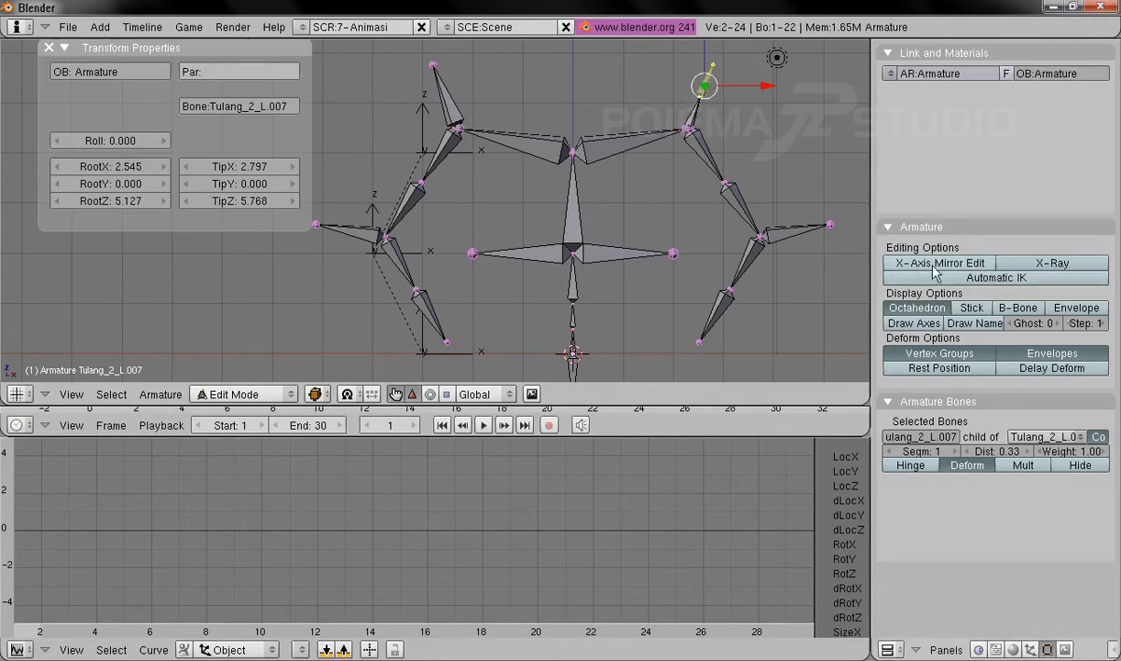
Duplicate the positive-X outward side bone Tulang_2_L.004 and place the copy below it, with its root at about X 4.30, Z 1.14
middle_click_drag(592, 152, 590, 158, "shift")
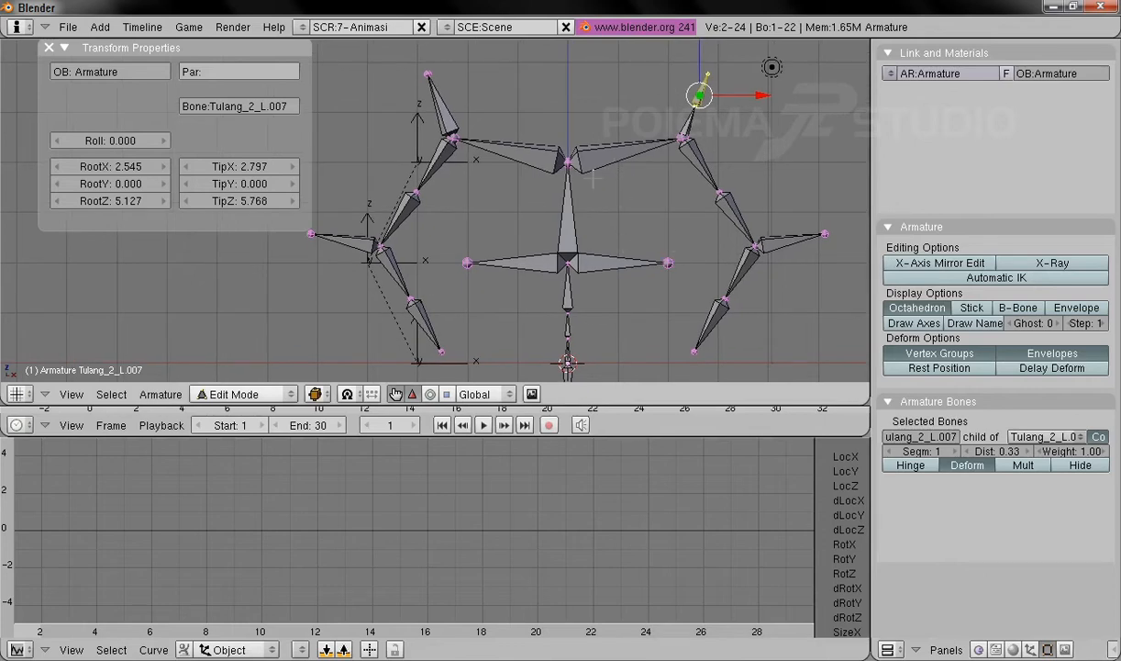
scroll(592, 177, "down", 2)
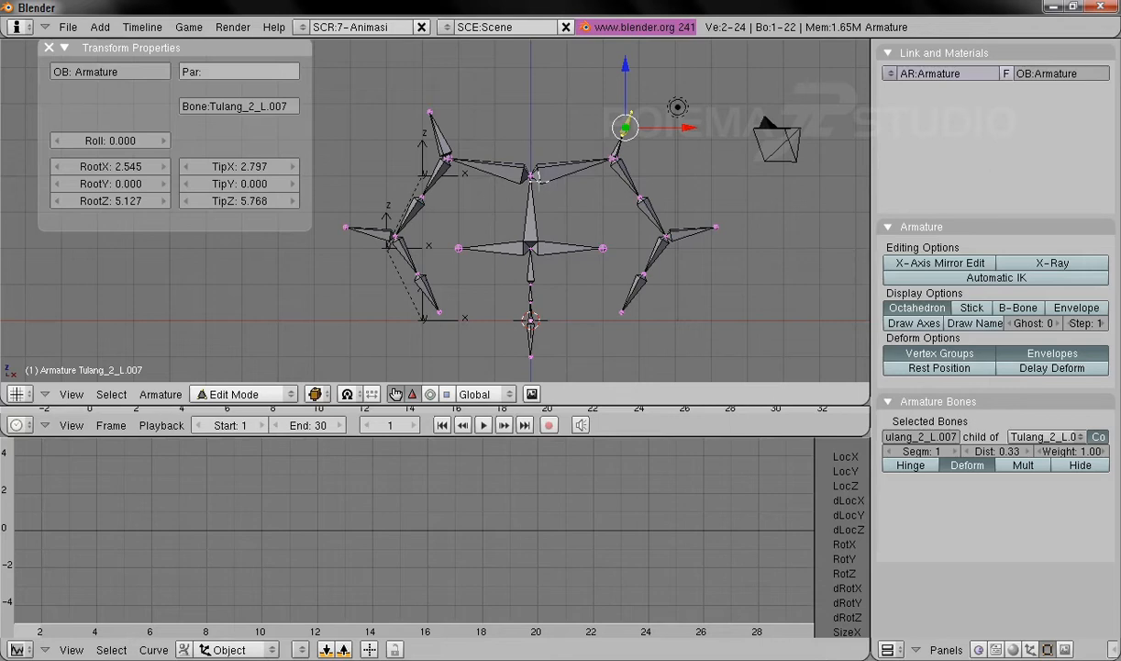
right_click(691, 234)
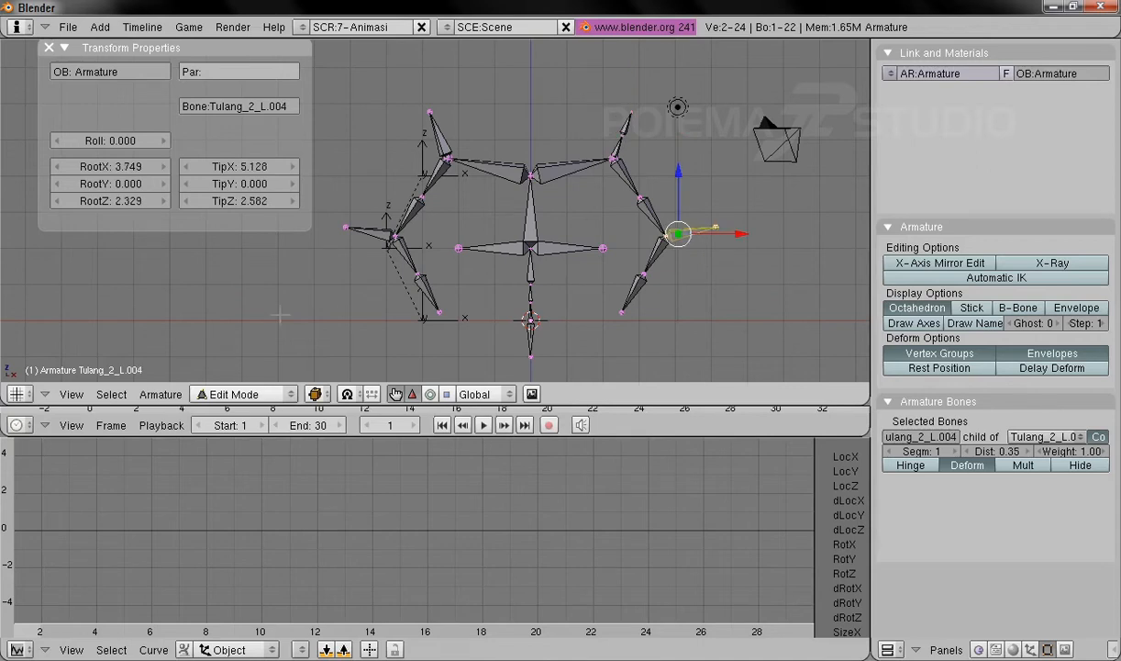
left_click(163, 392)
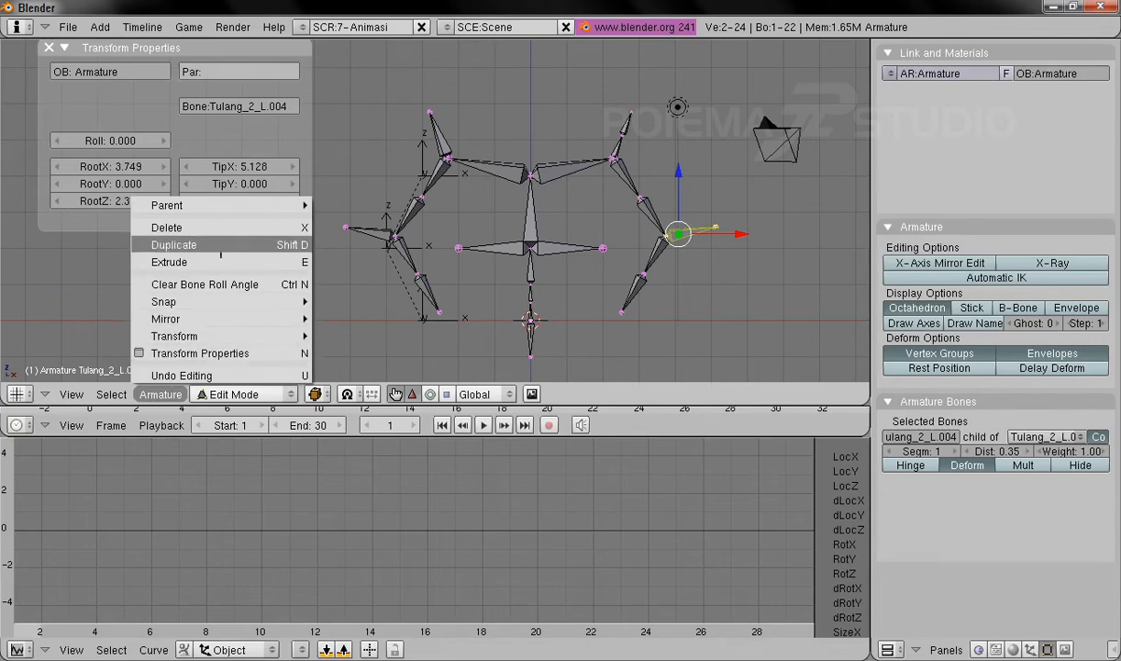
left_click(221, 245)
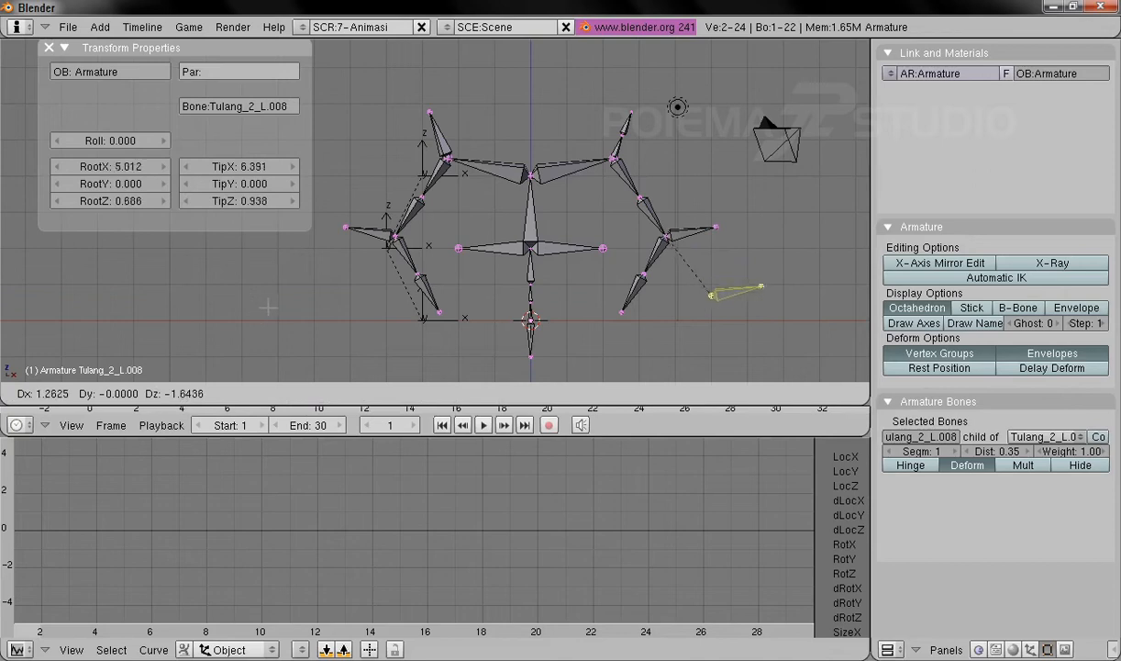
left_click(232, 277)
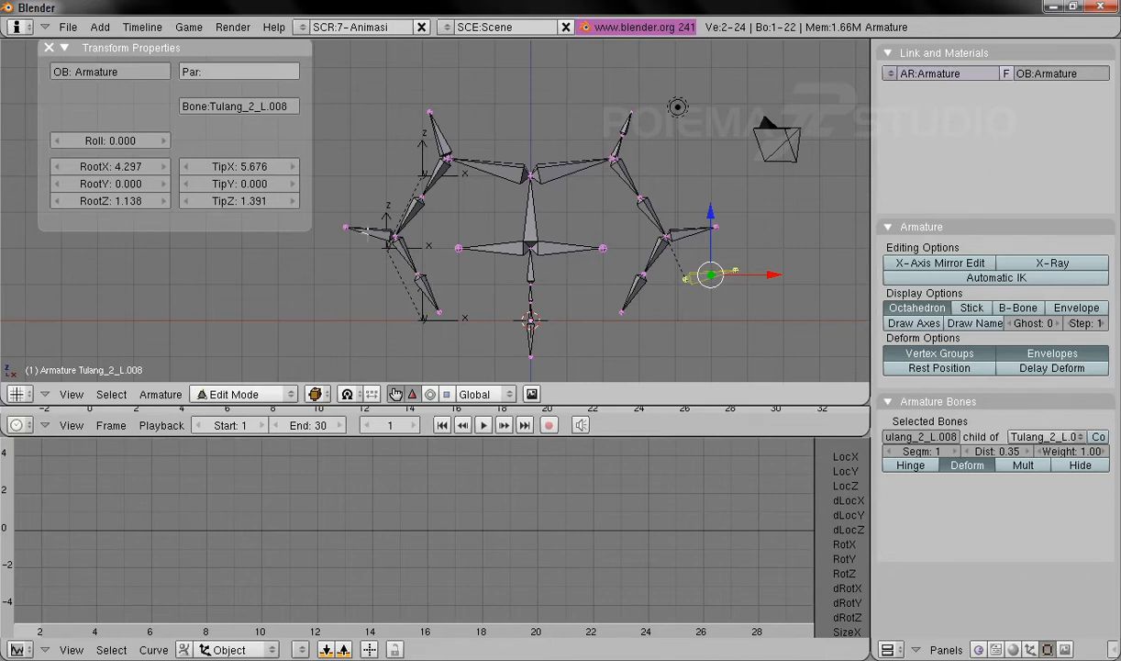
Duplicate the upward bone Tulang_2_R.003, place the copy's root at about X -4.29, Z 4.75, and select the positive-X upper arm's middle joint
right_click(433, 123)
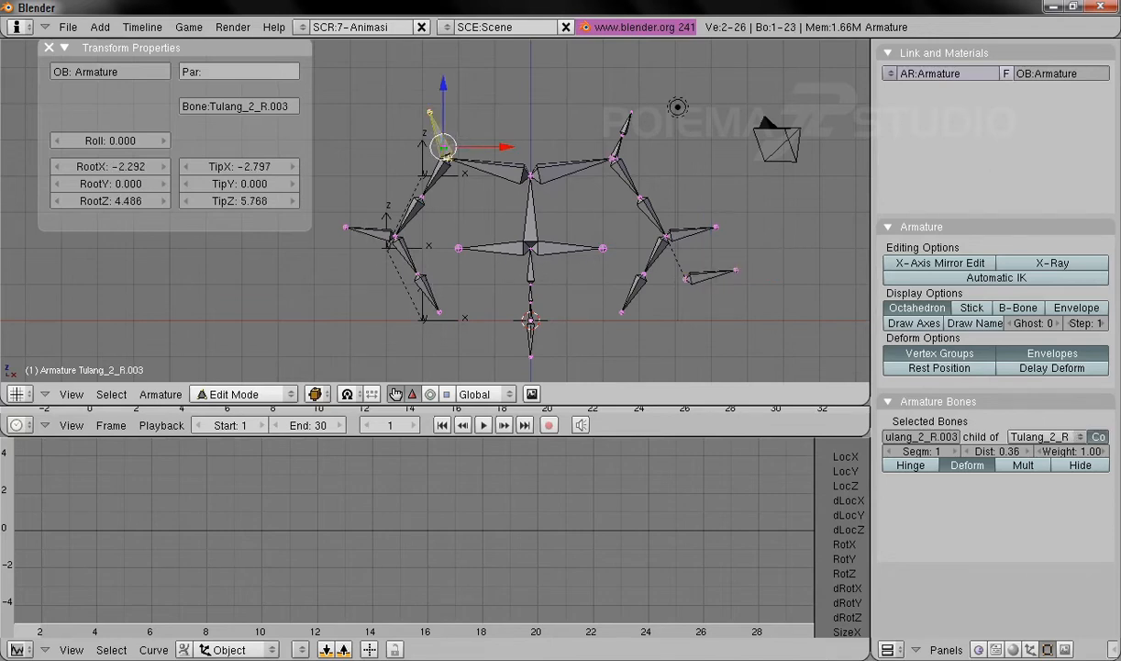
left_click(161, 394)
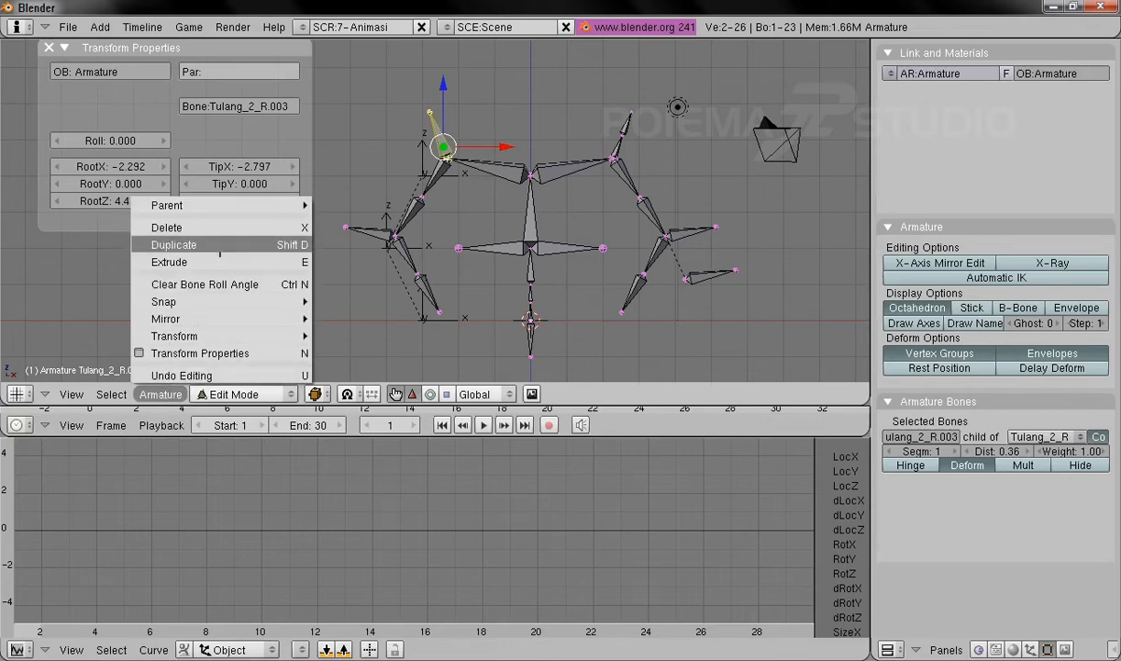
left_click(221, 241)
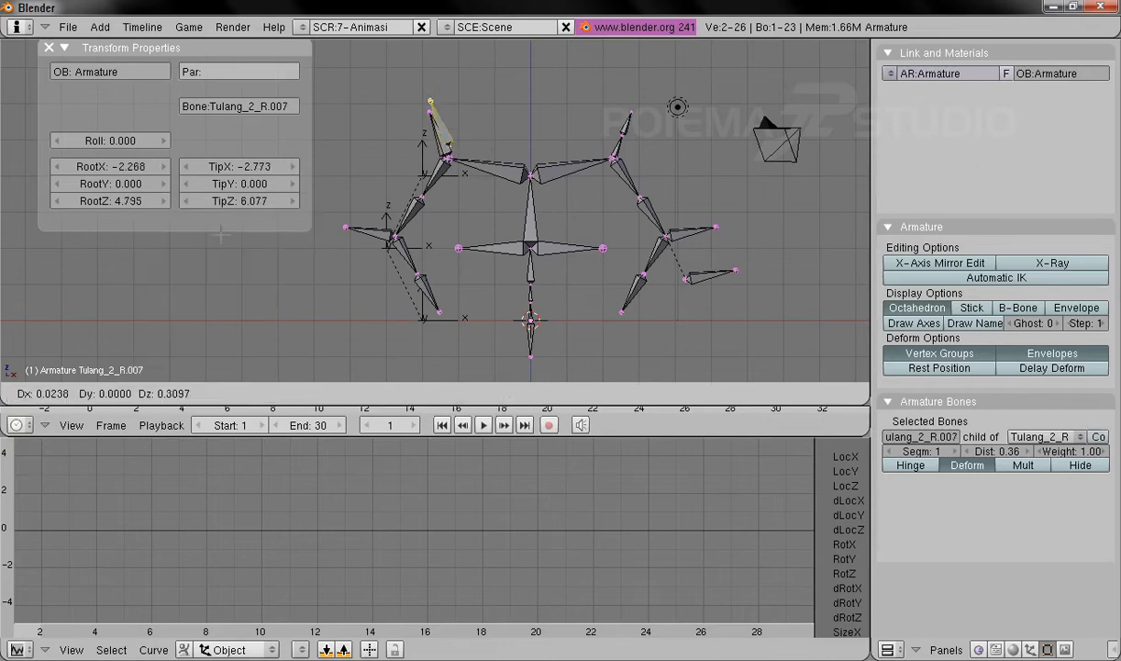
left_click(154, 236)
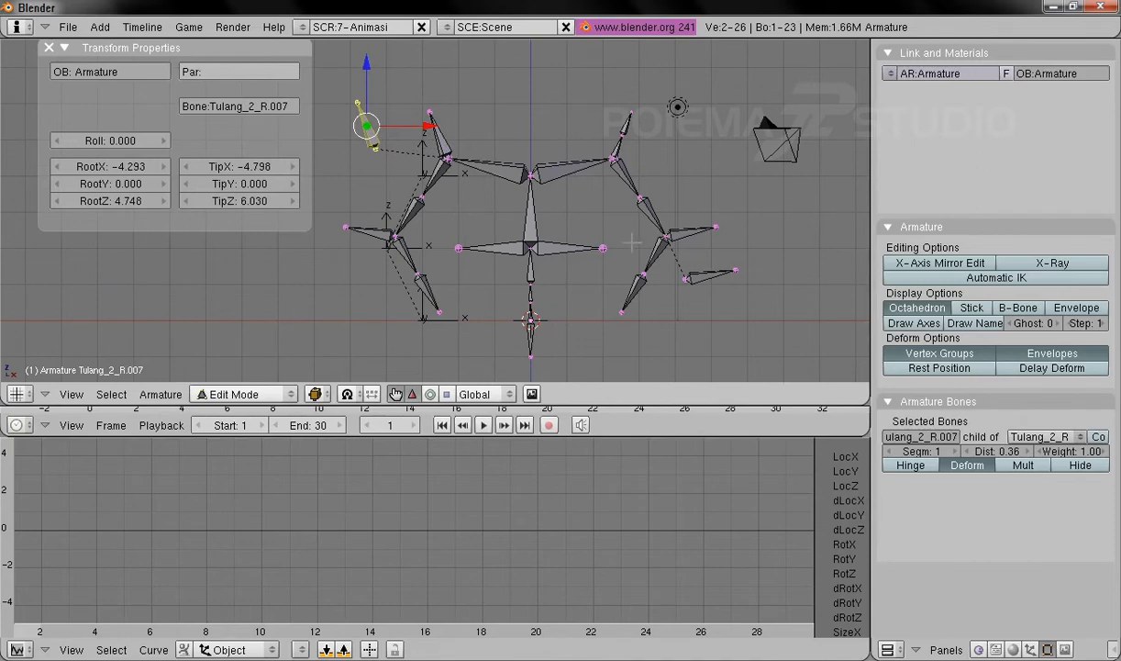
middle_click_drag(632, 242, 624, 236, "shift")
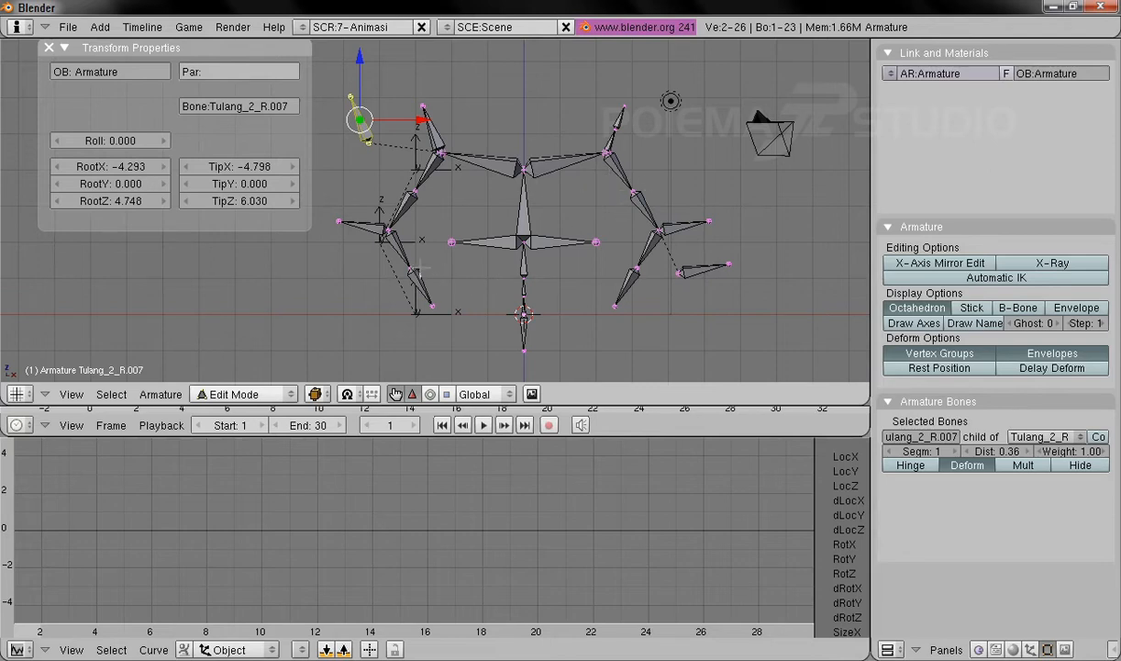
right_click(598, 184)
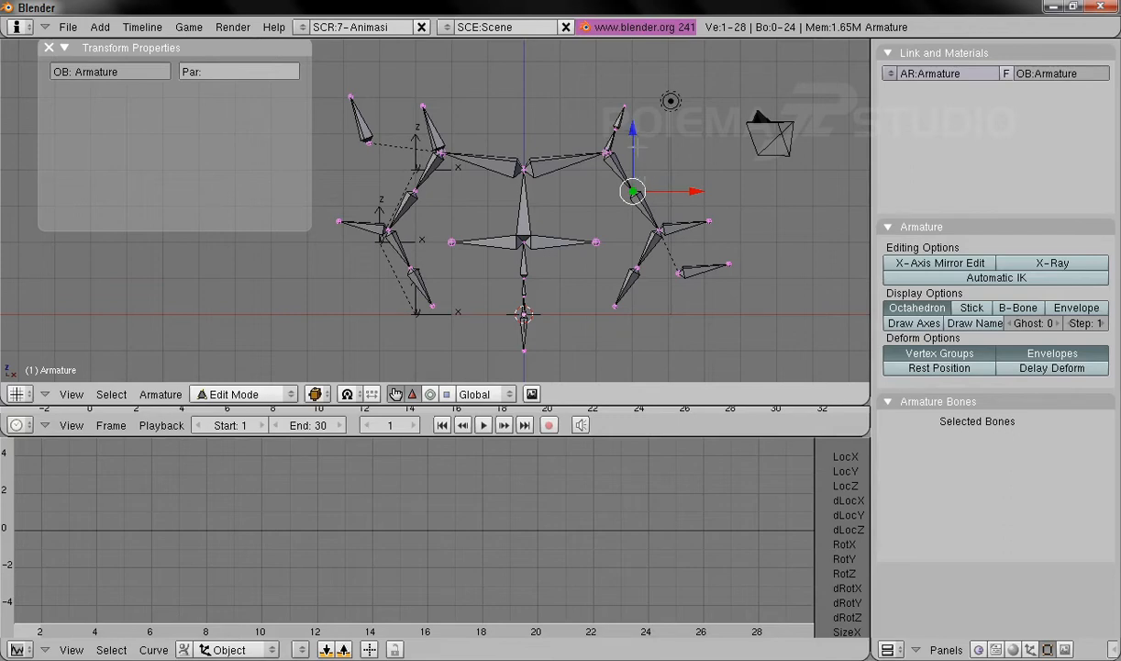
Examine the names and coordinates of the central spine bones, from the lowest small bones up to the large upper bone
left_click_drag(633, 191, 683, 167)
key("Escape")
middle_click_drag(681, 269, 637, 279, "ctrl")
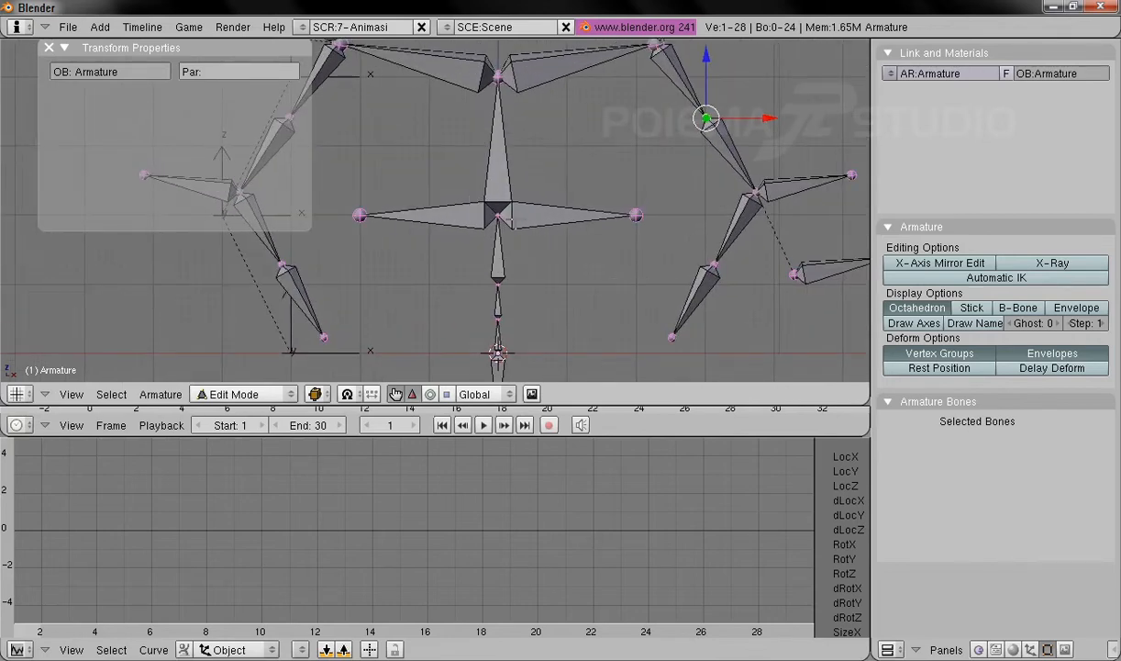
right_click(472, 159)
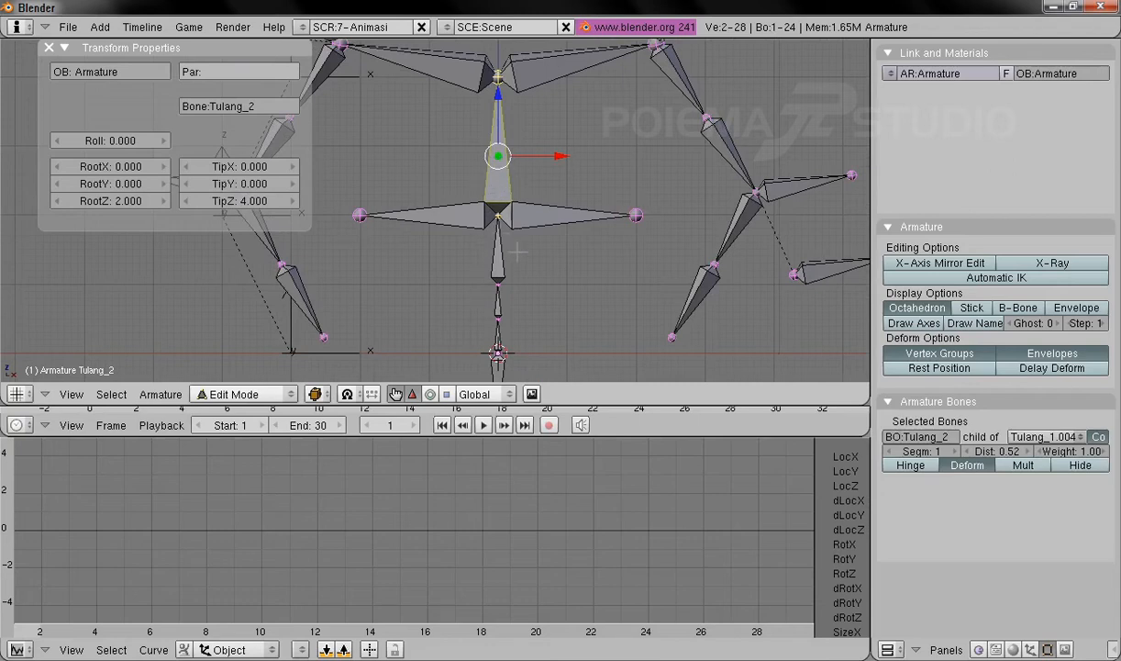
middle_click_drag(539, 271, 533, 192, "shift")
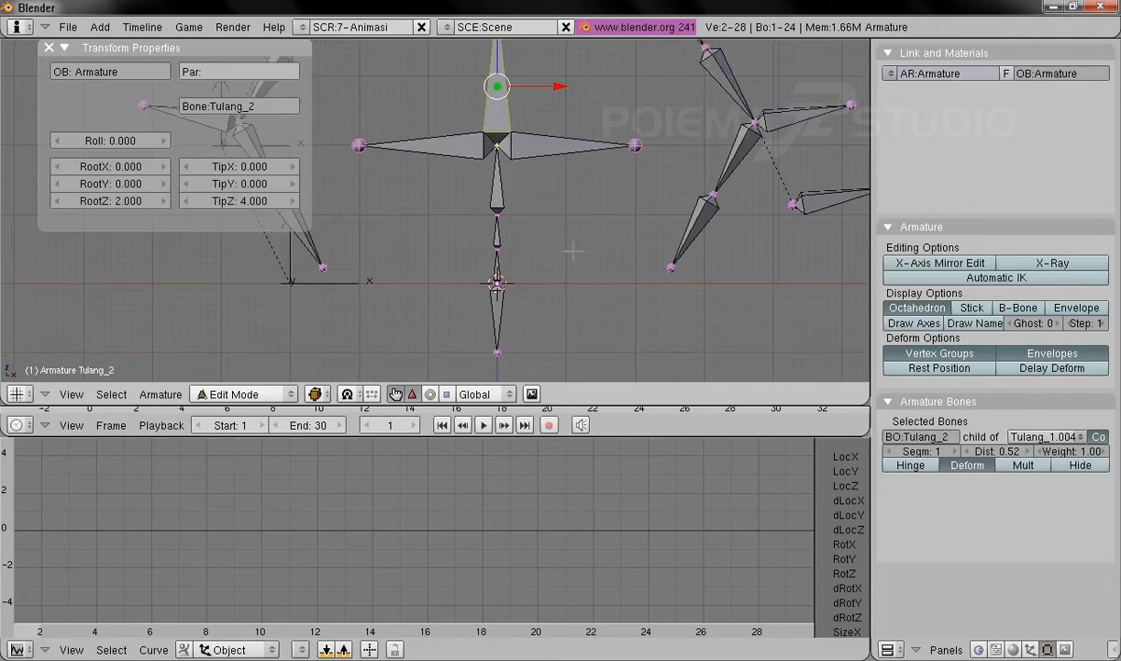
scroll(573, 249, "up", 2)
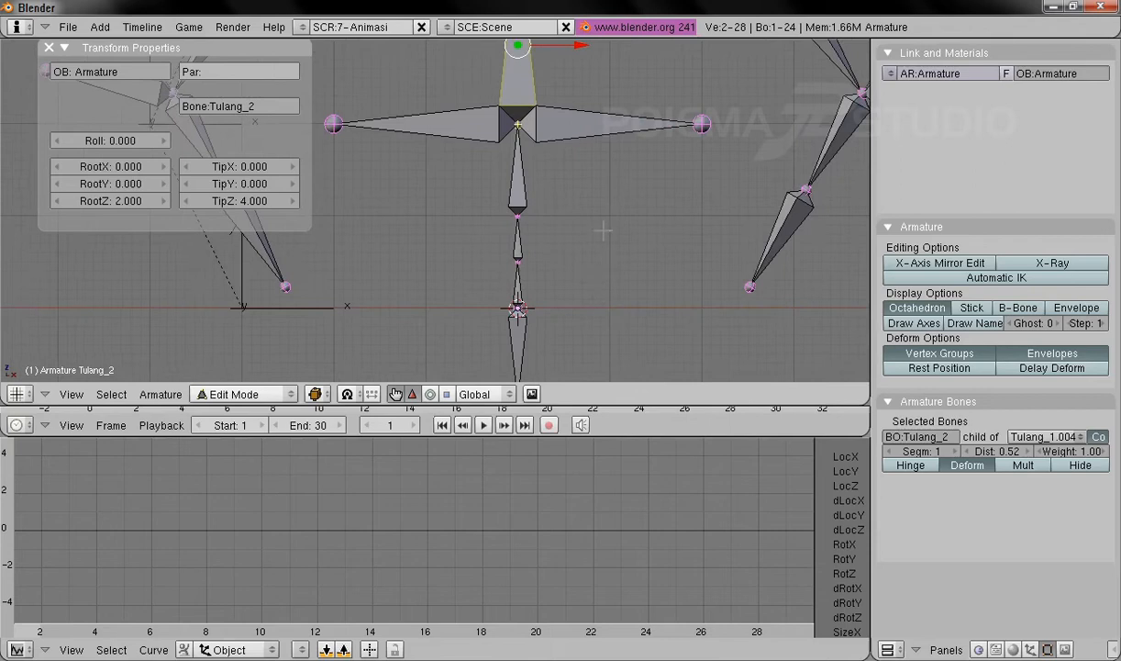
middle_click_drag(603, 231, 580, 212, "shift")
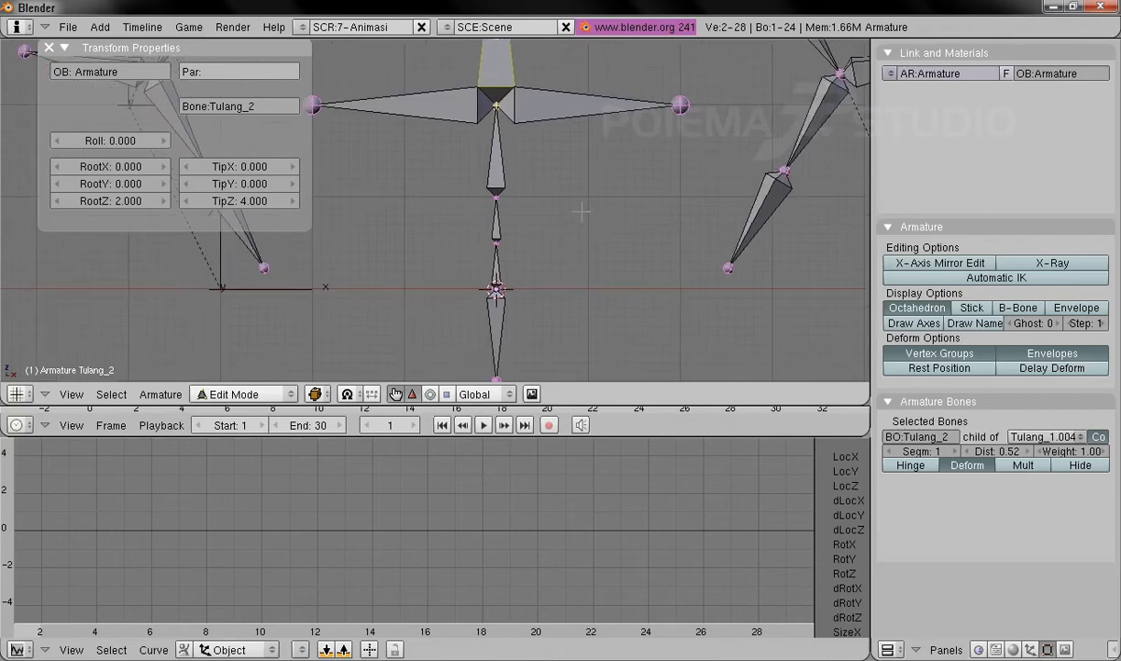
right_click(496, 265)
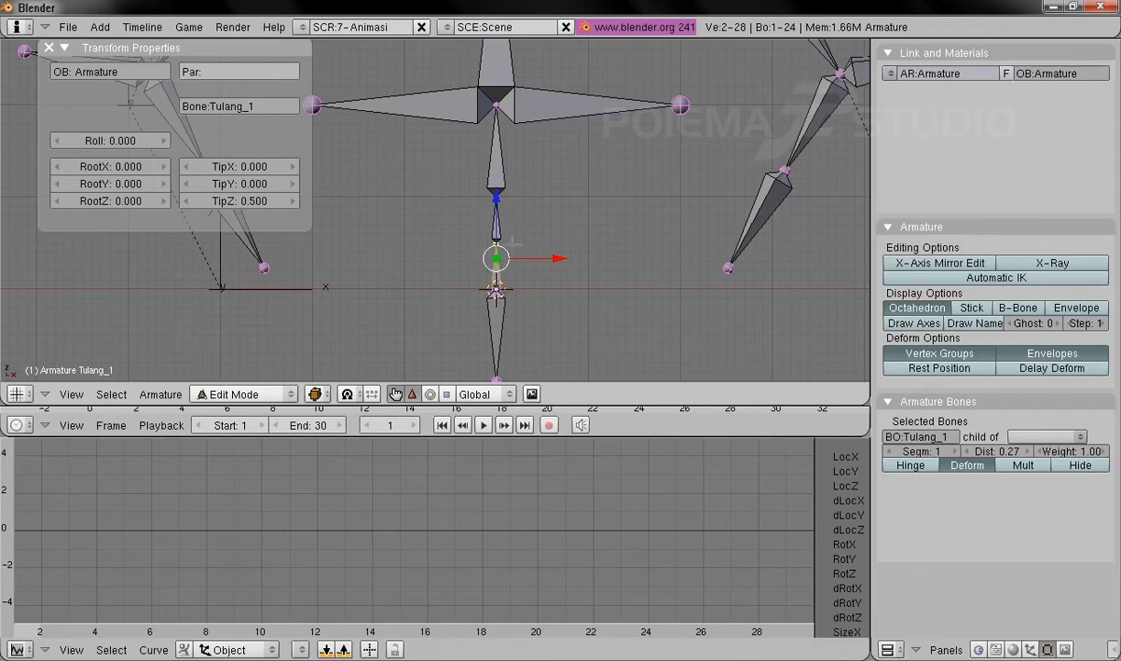
middle_click_drag(569, 281, 562, 226, "shift")
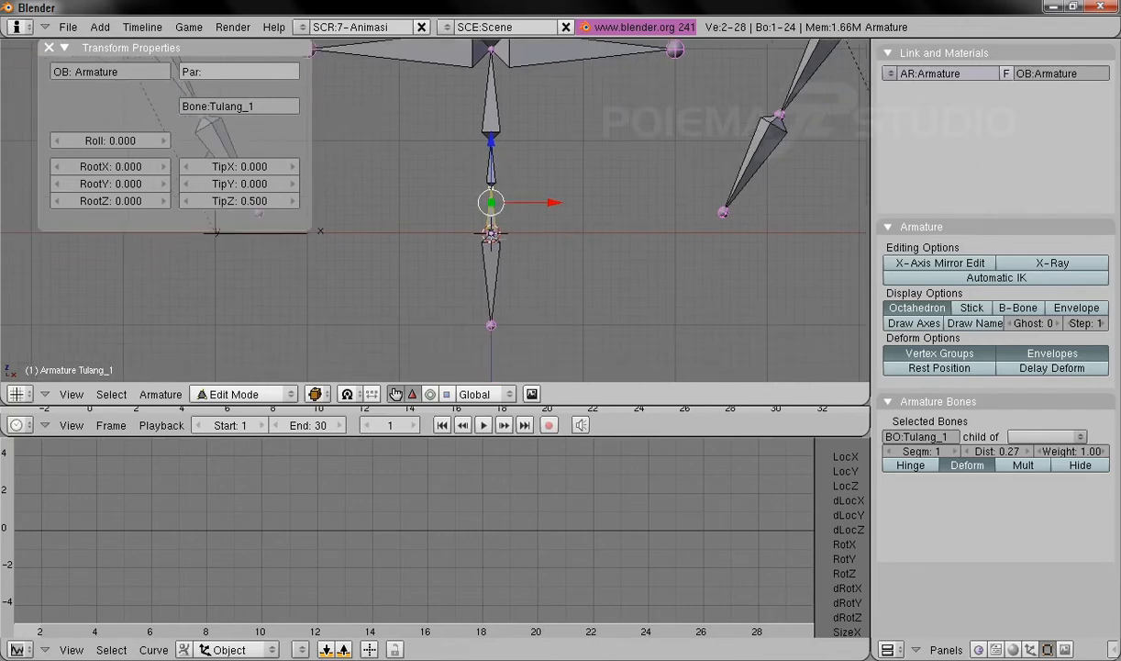
right_click(502, 263)
right_click(500, 108)
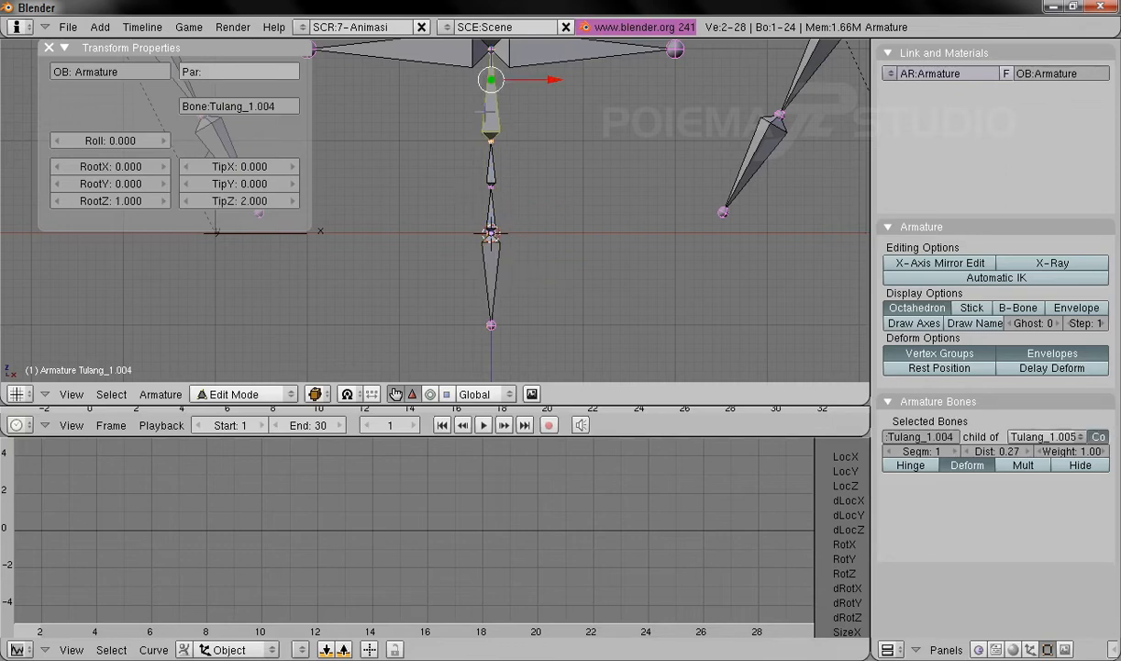
middle_click_drag(508, 121, 511, 230, "shift")
right_click(493, 124)
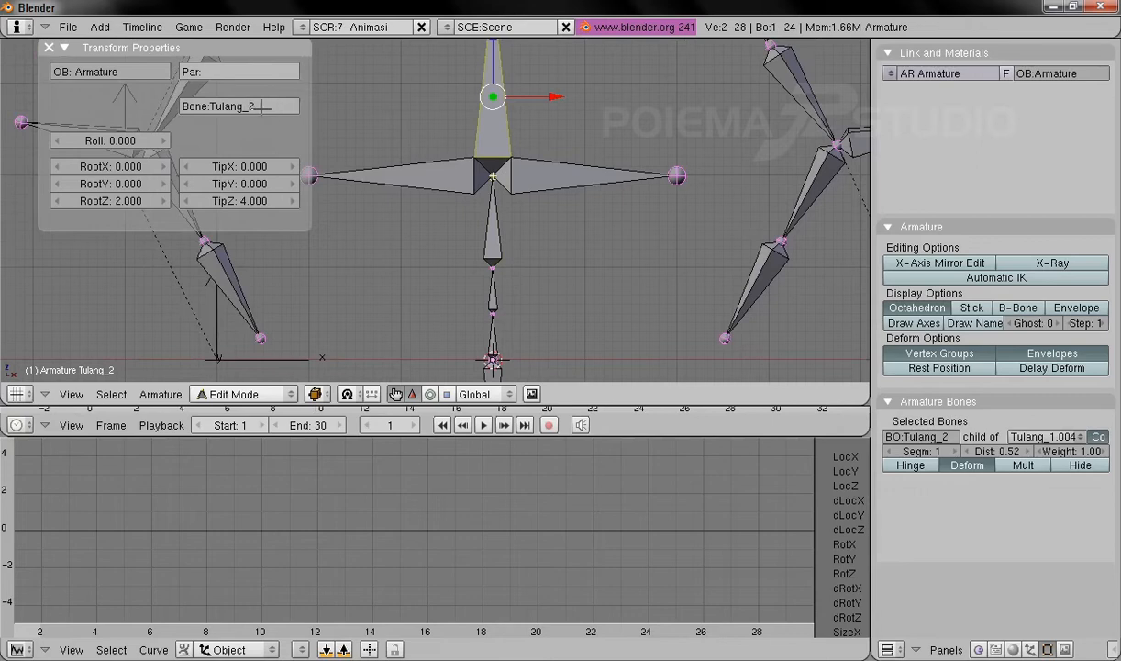
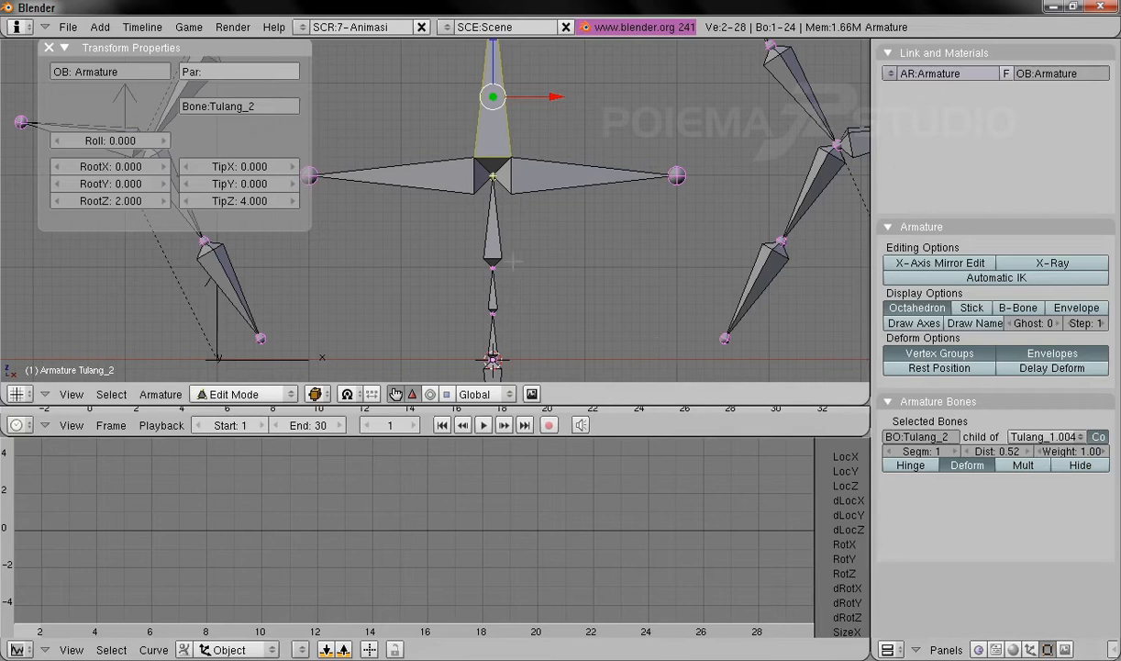
Compare the large spine bone Tulang_2 with the bone beneath it, checking its parent and connection settings
right_click(473, 229)
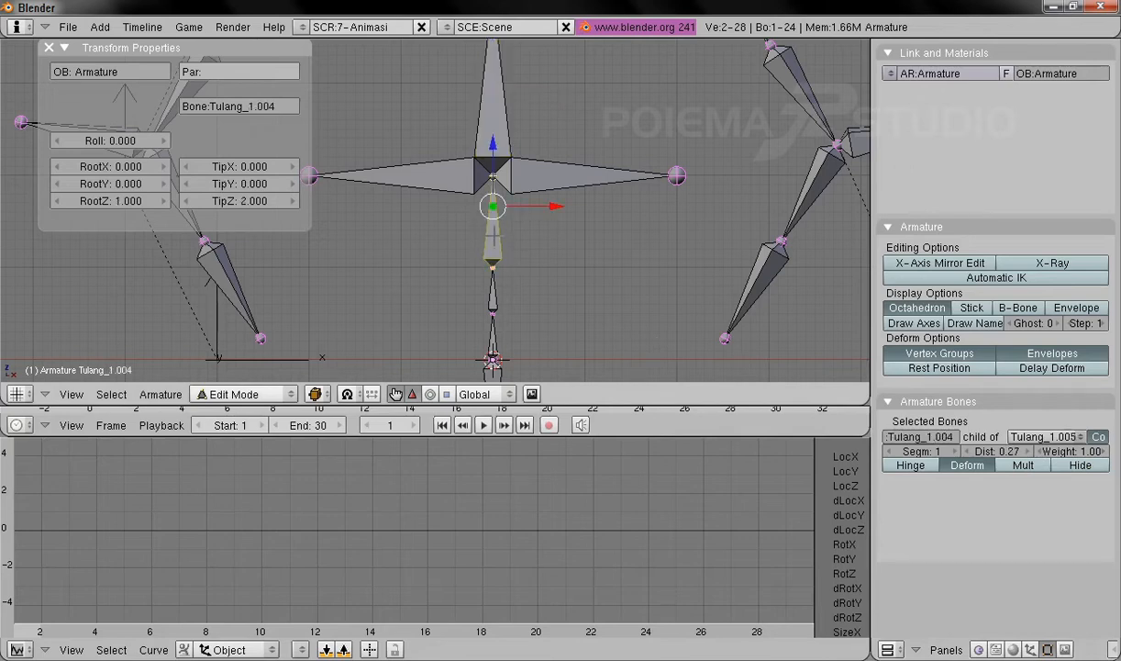
right_click(481, 125)
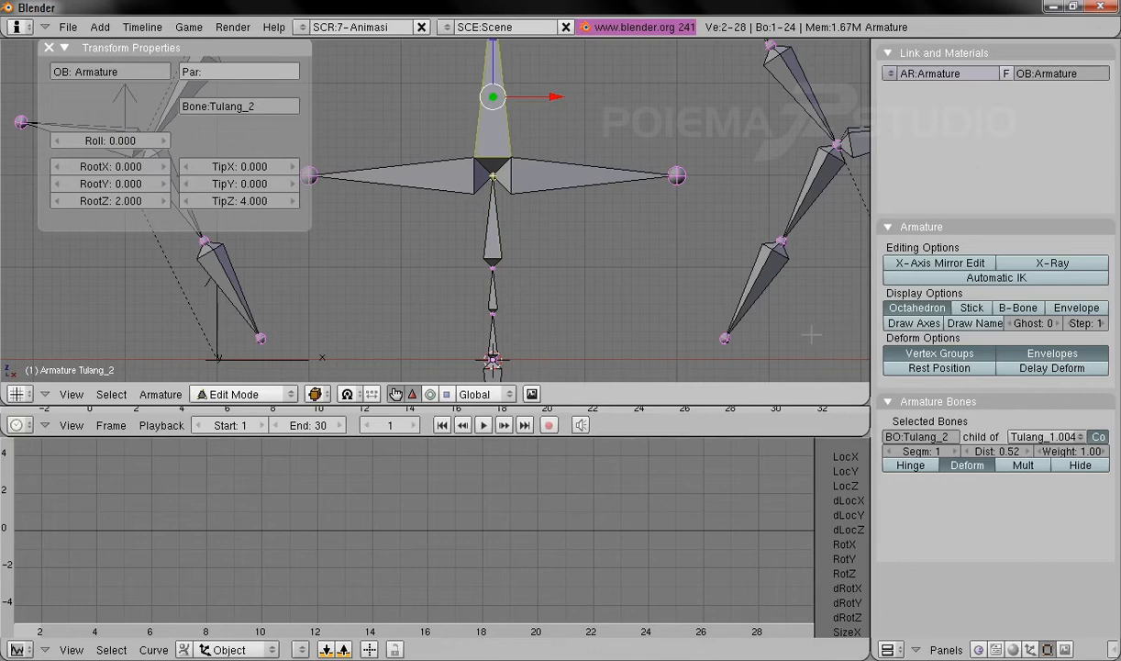
mouse_move(484, 135)
middle_mouse_down("shift")
mouse_move(485, 176)
mouse_move(473, 141)
middle_mouse_up("shift")
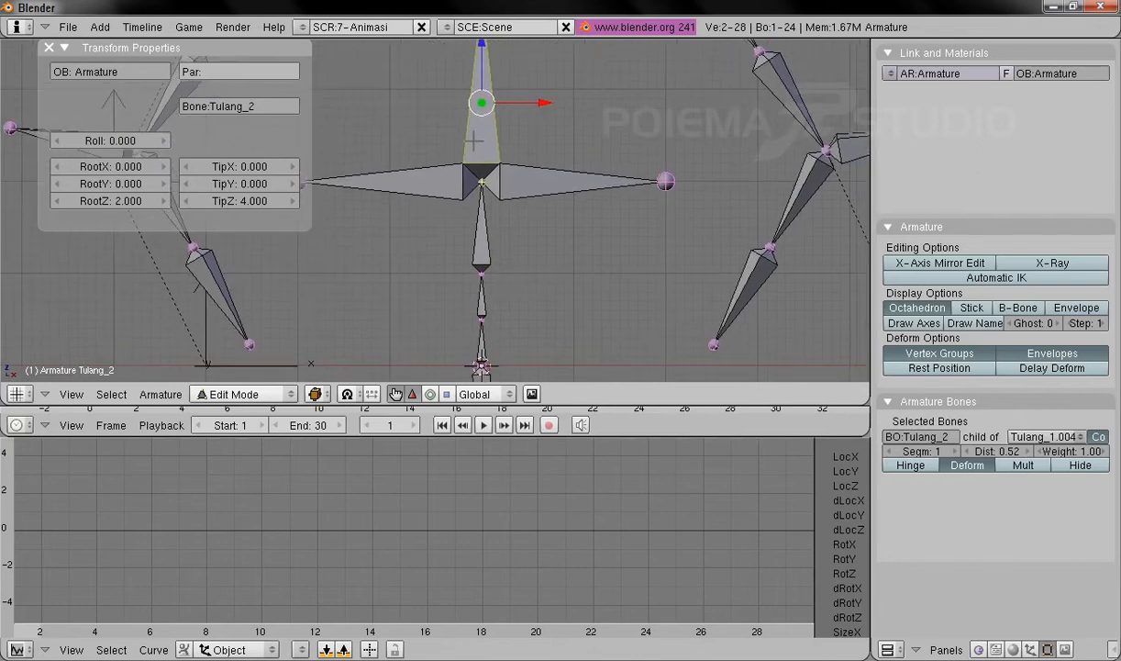
middle_click_drag(619, 263, 576, 236, "ctrl")
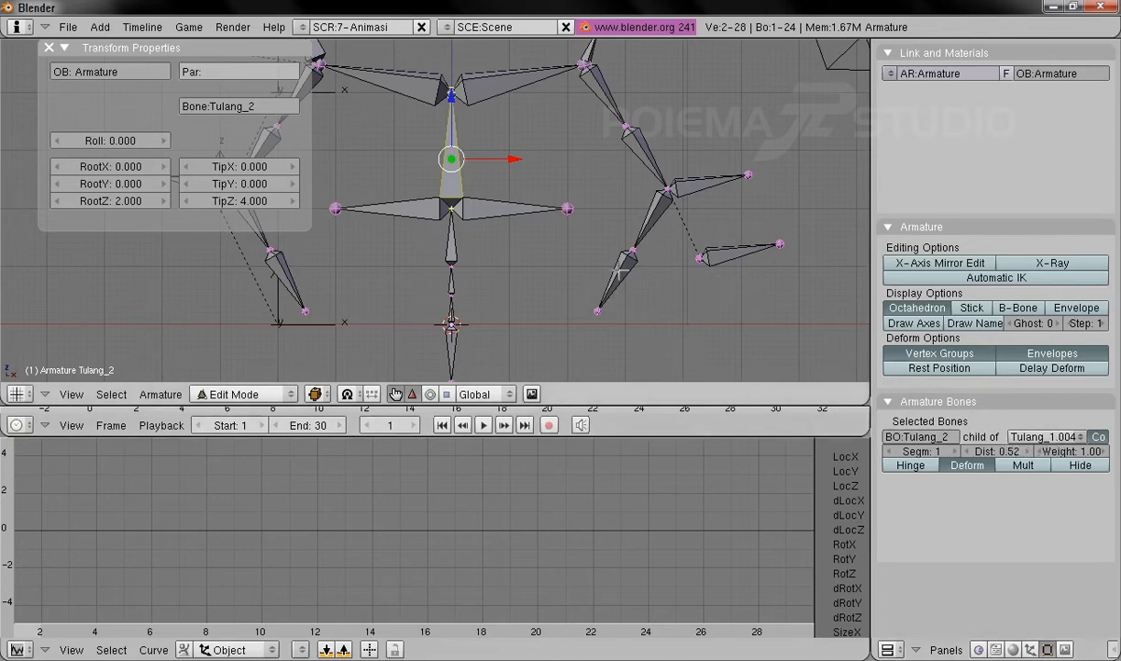
middle_click_drag(592, 265, 631, 285, "shift")
left_click(1098, 436)
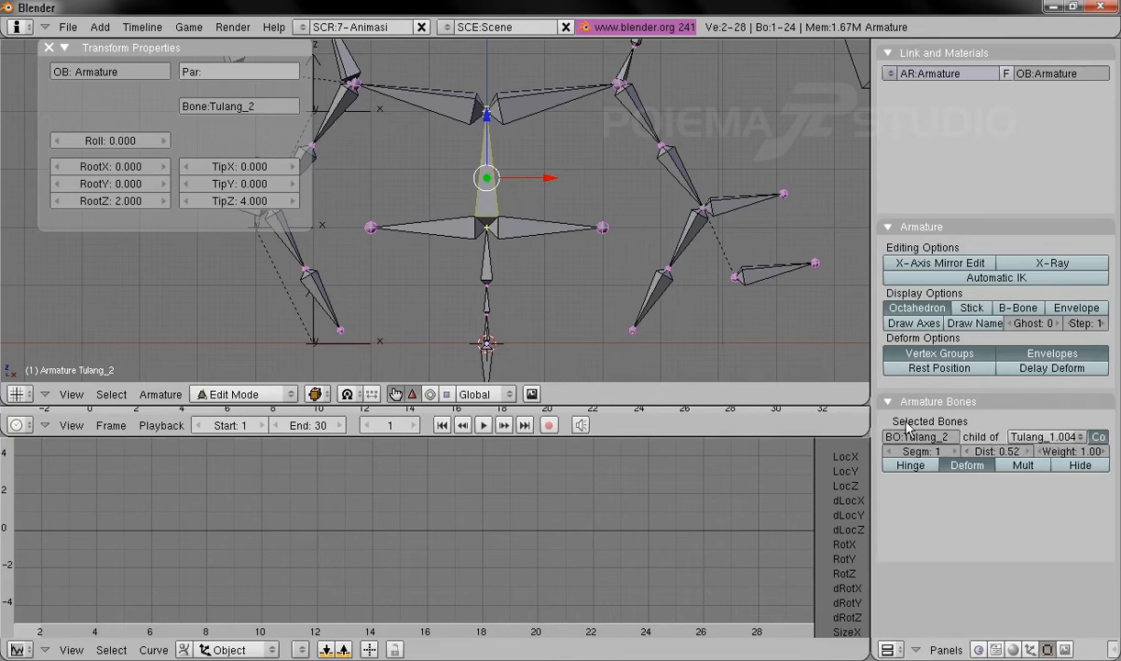
middle_click_drag(592, 317, 613, 229, "shift")
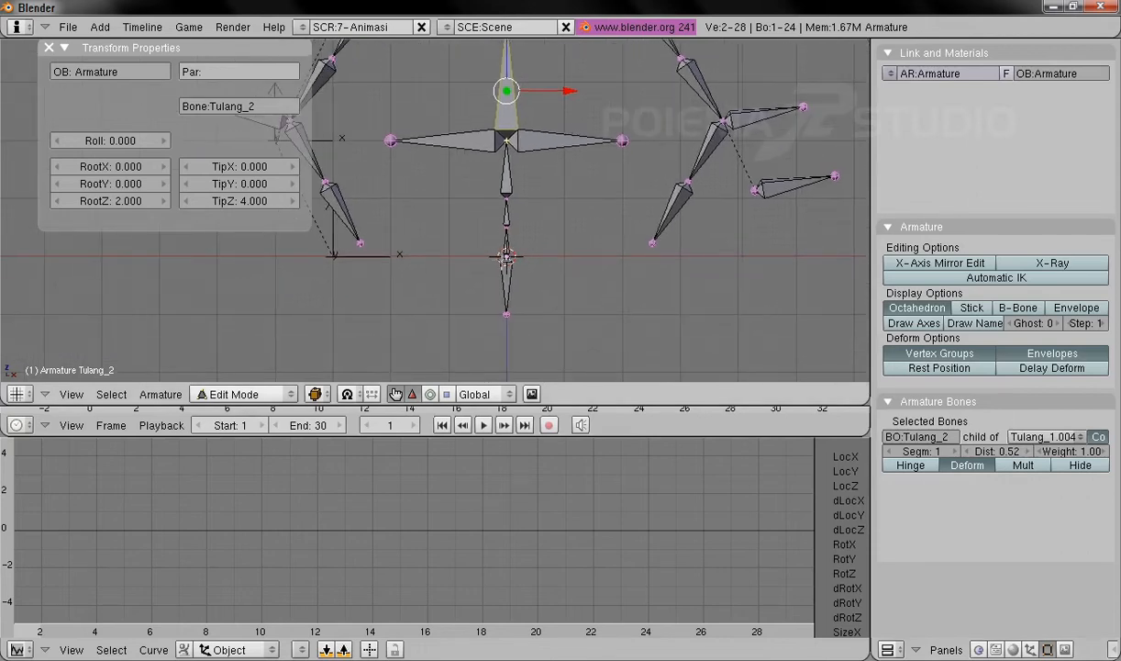
Move the unparented bottom bone Tulang_1.001 away from the spine, placing its root at about X -0.431, Z -0.253
right_click(505, 283)
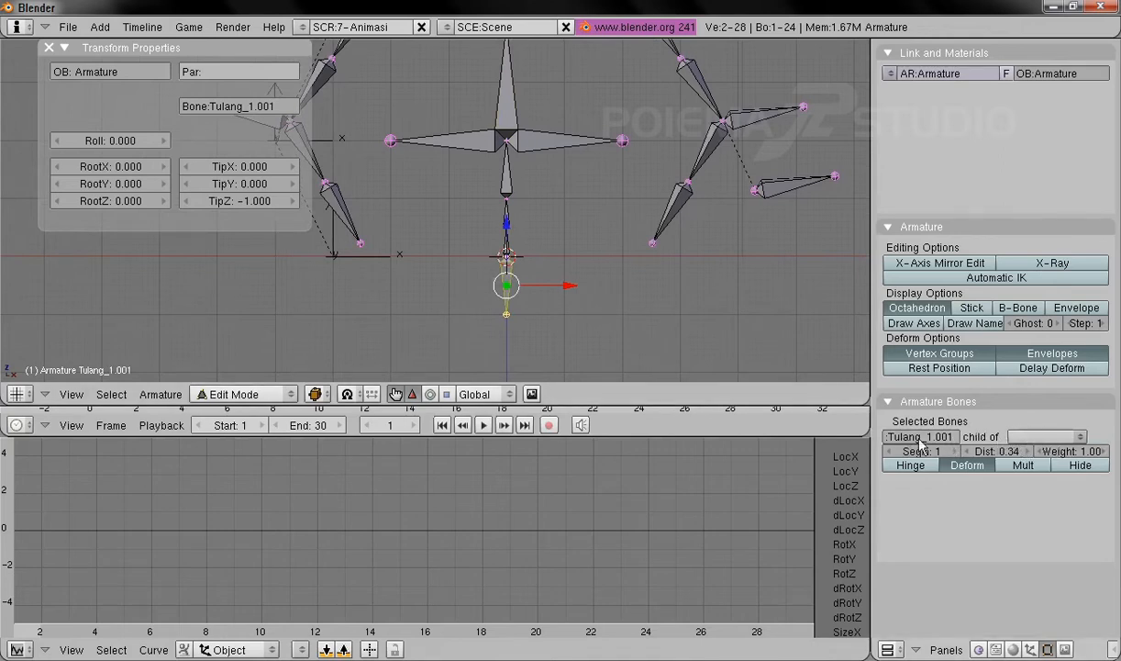
left_click_drag(569, 285, 651, 285)
mouse_move(595, 220)
left_mouse_down()
mouse_move(596, 267)
mouse_move(596, 235)
left_mouse_up()
left_click_drag(655, 299, 619, 340)
left_click(619, 340)
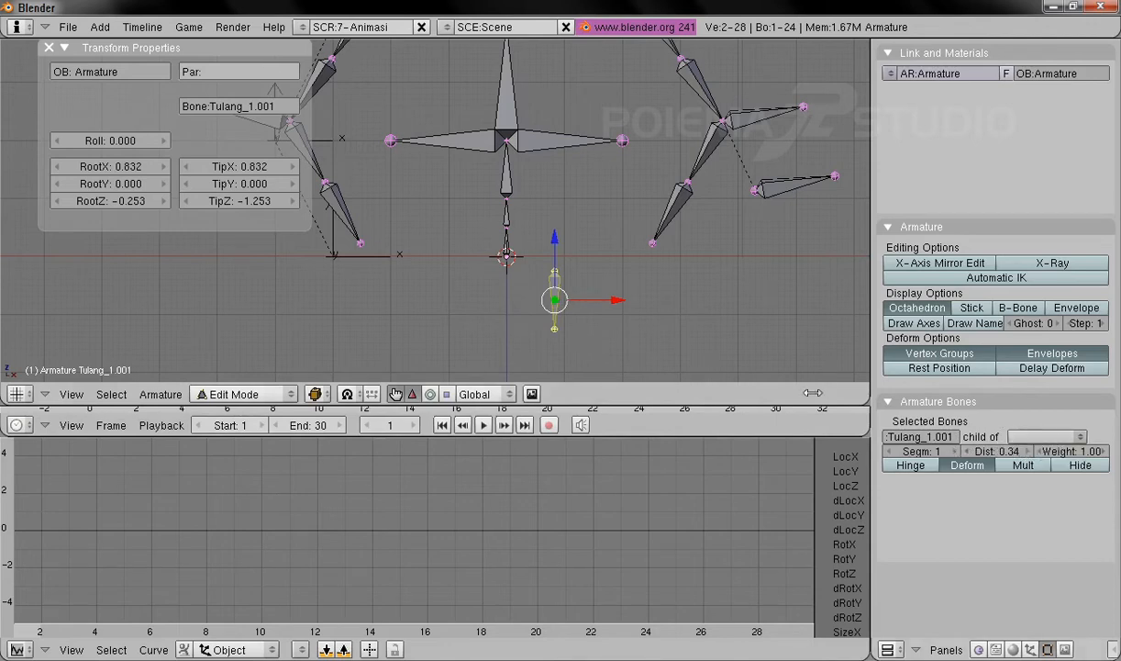
key("g")
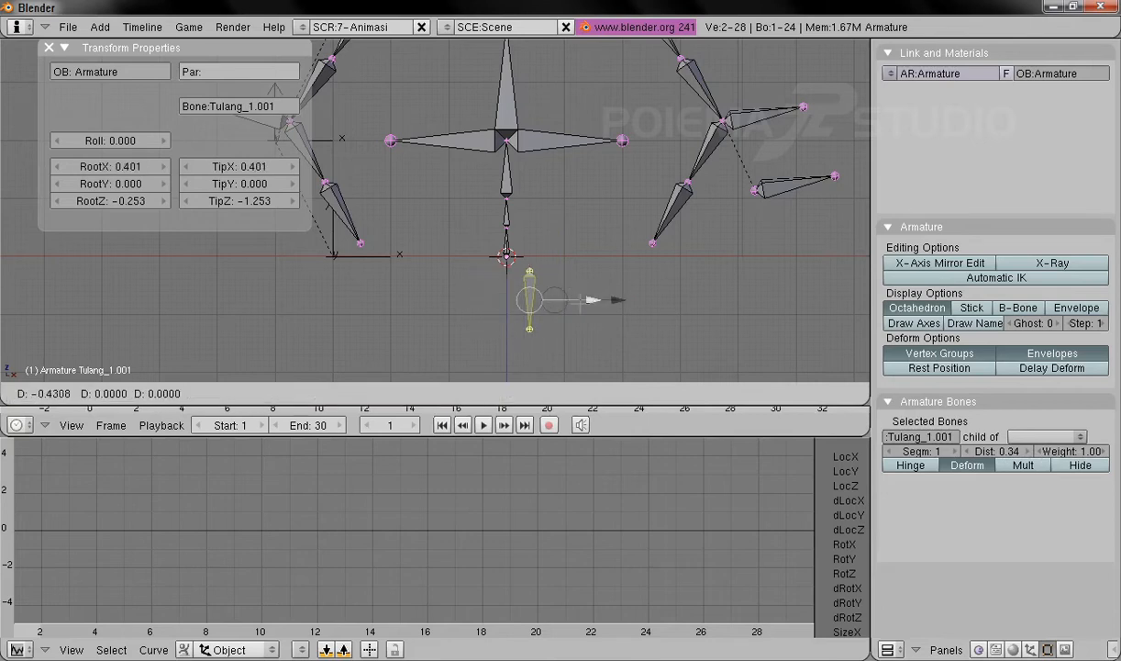
left_click(531, 300)
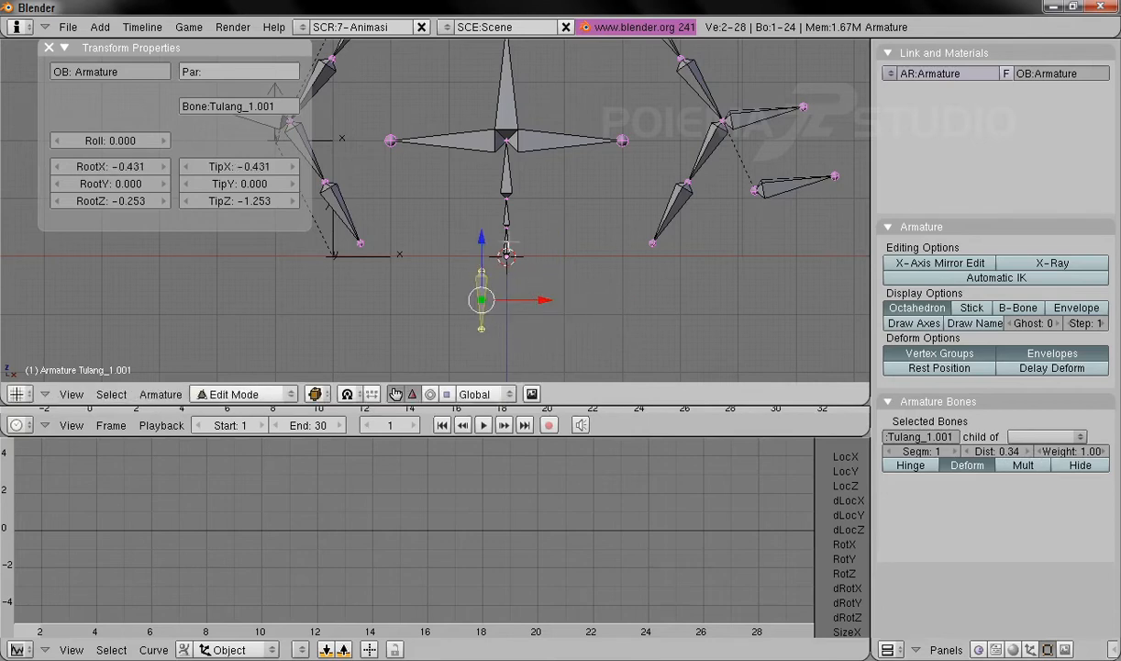
Check the parent settings of the lowest spine bone, Tulang_2_L.006, Tulang_1.002 and Tulang_1.004
right_click(505, 245)
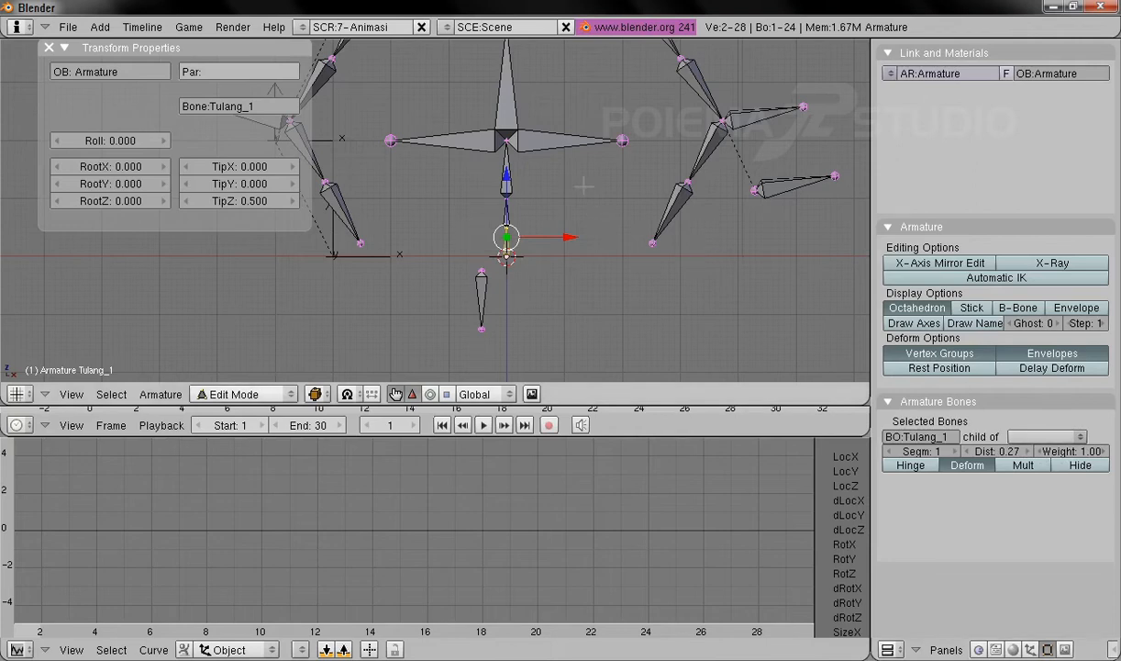
middle_click_drag(597, 195, 584, 242, "shift")
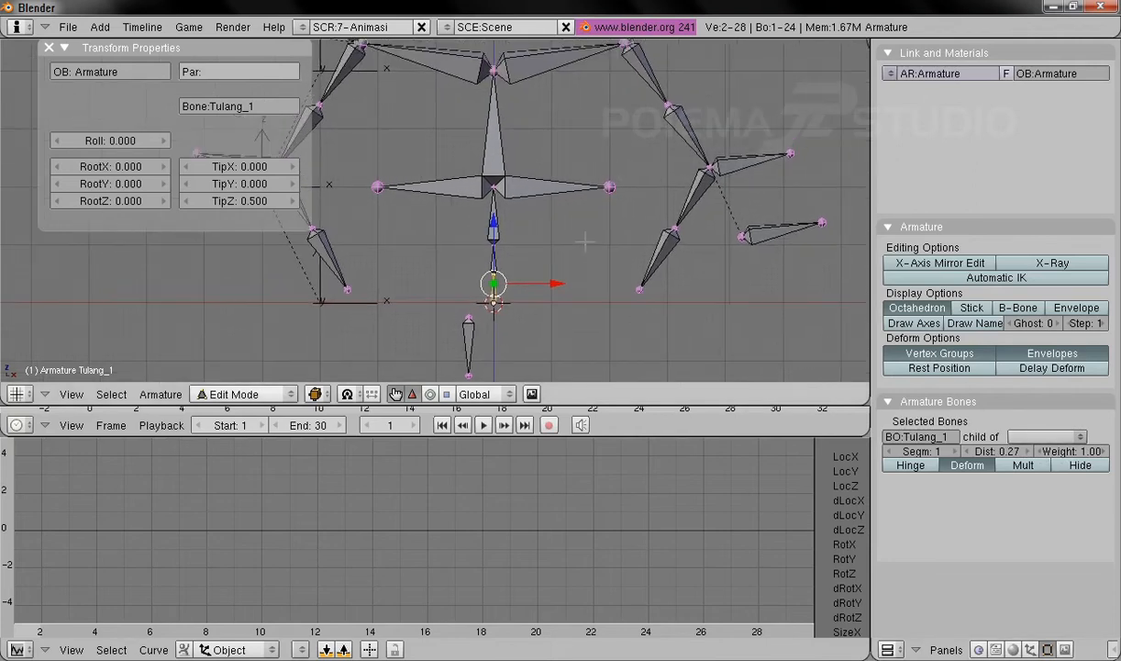
right_click(650, 259)
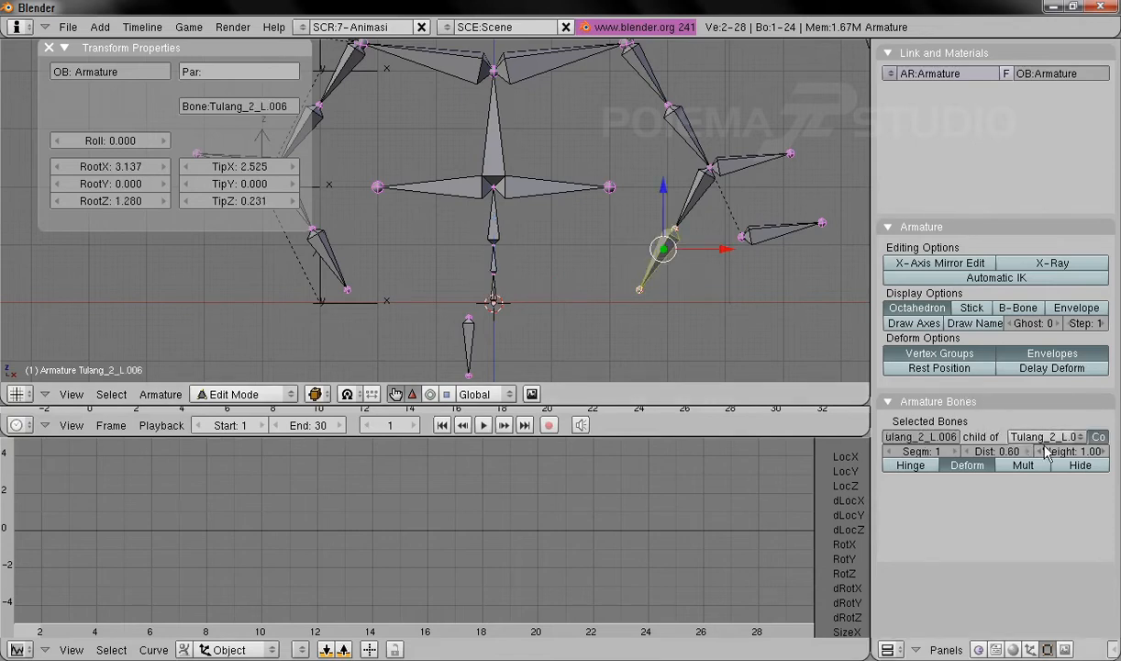
middle_click_drag(456, 237, 471, 244, "shift")
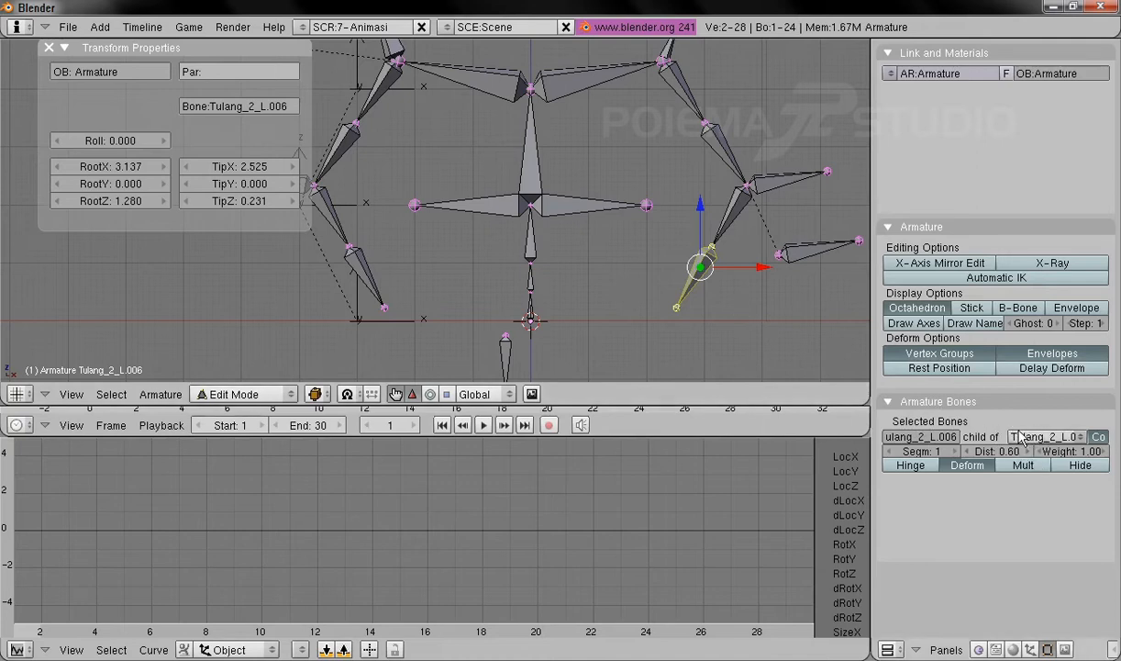
right_click(568, 213)
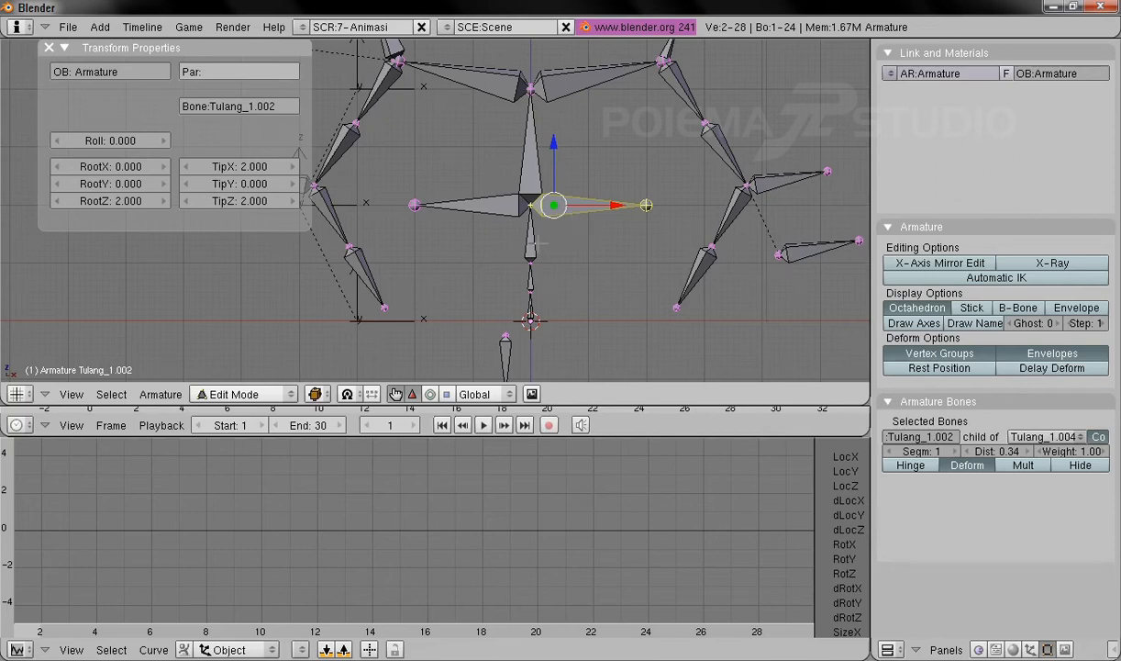
right_click(540, 243)
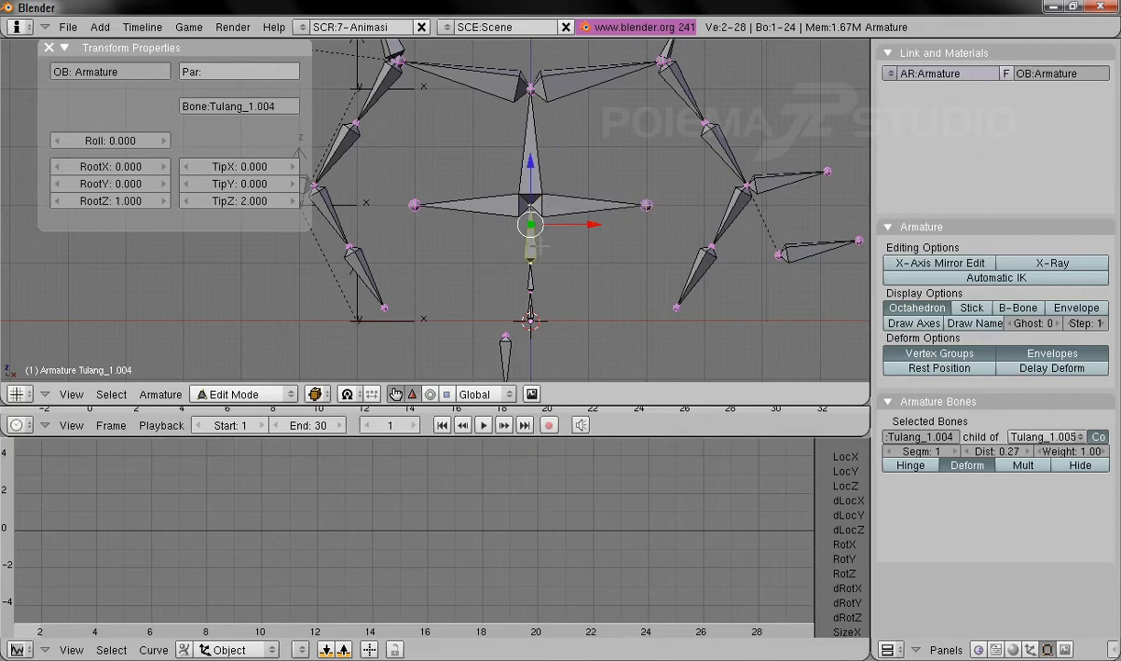
Clear the parent of the horizontal side bone Tulang_1.002 by choosing the empty parent entry
right_click(578, 204)
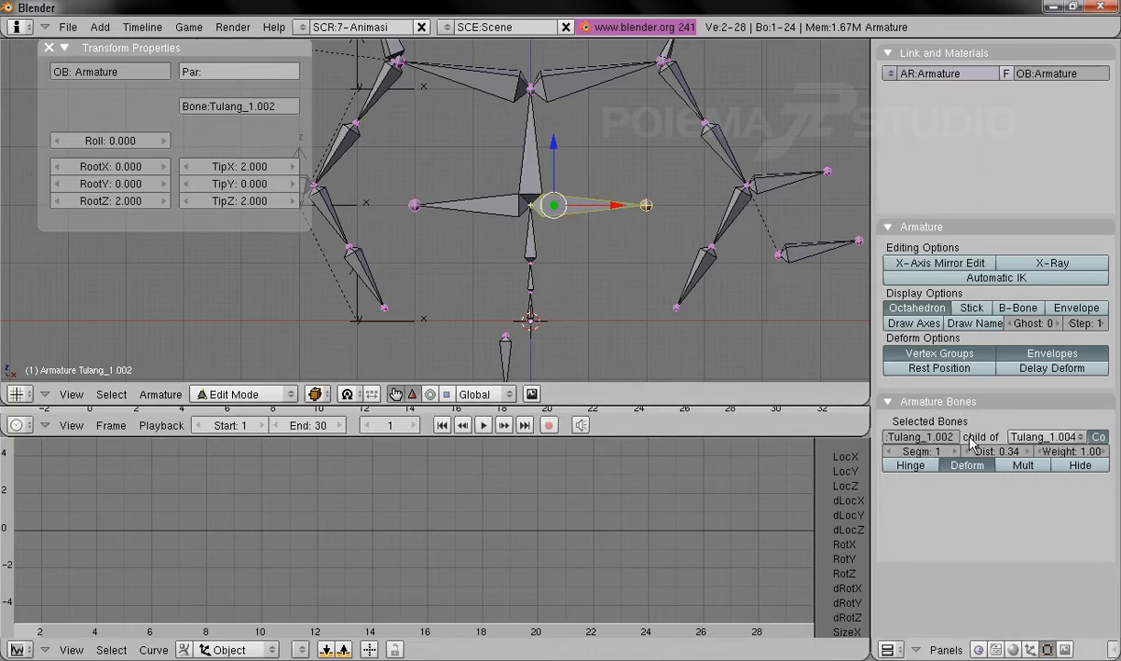
left_click(1037, 437)
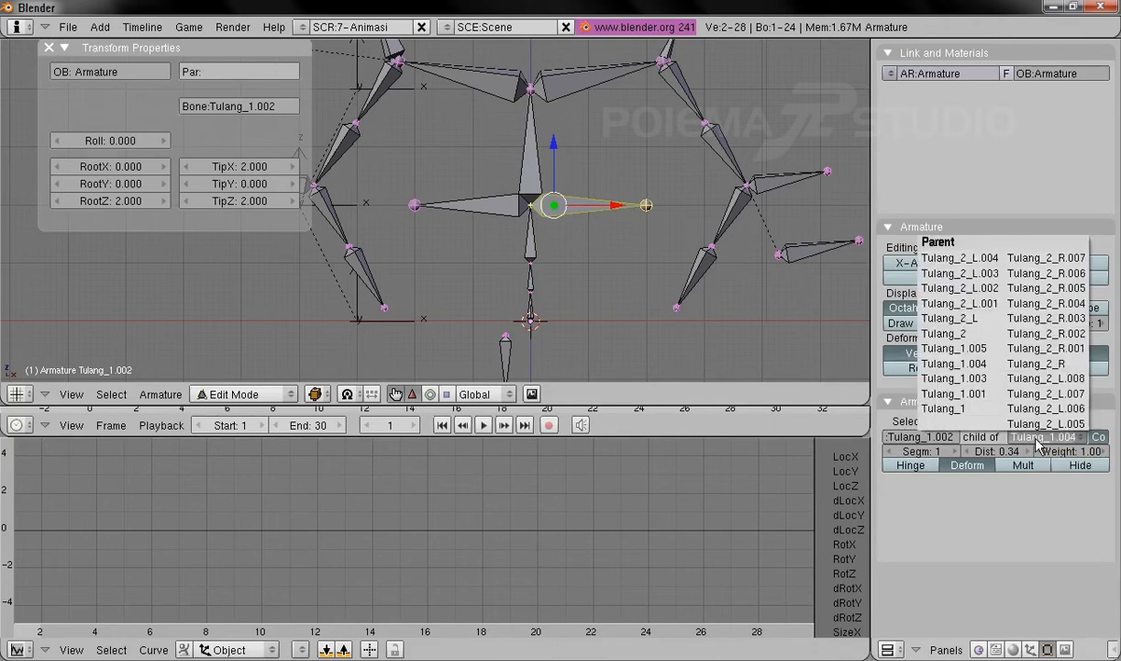
left_click(967, 428)
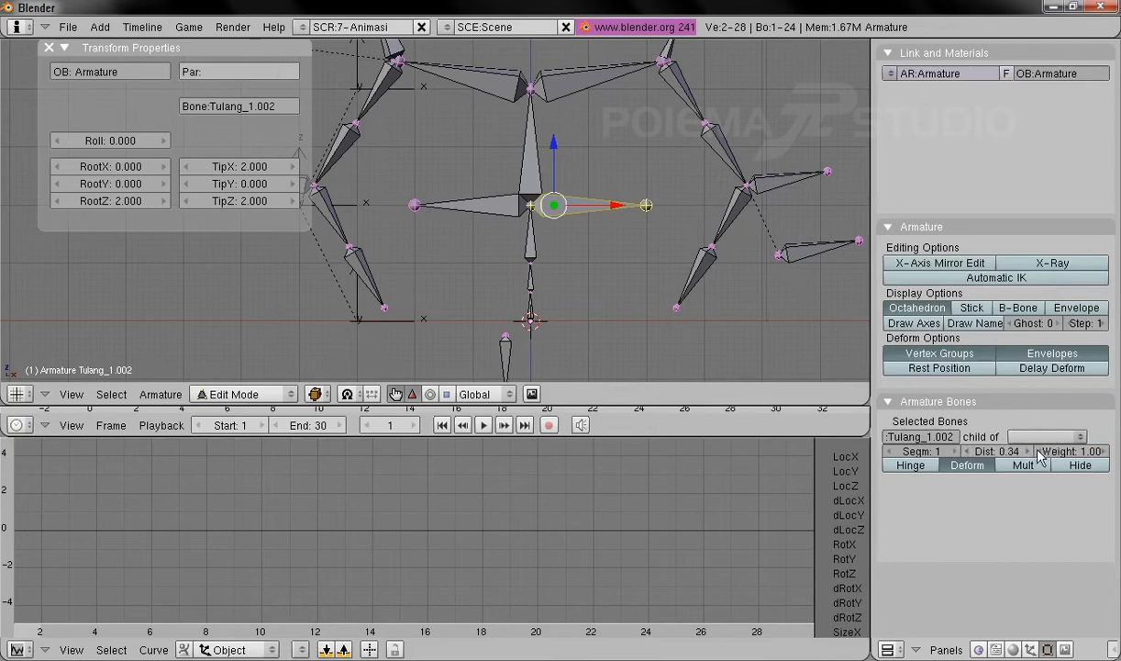
Move the detached bone Tulang_1.002 below the armature, placing its root at about X 0.565, Z -0.674
key("g")
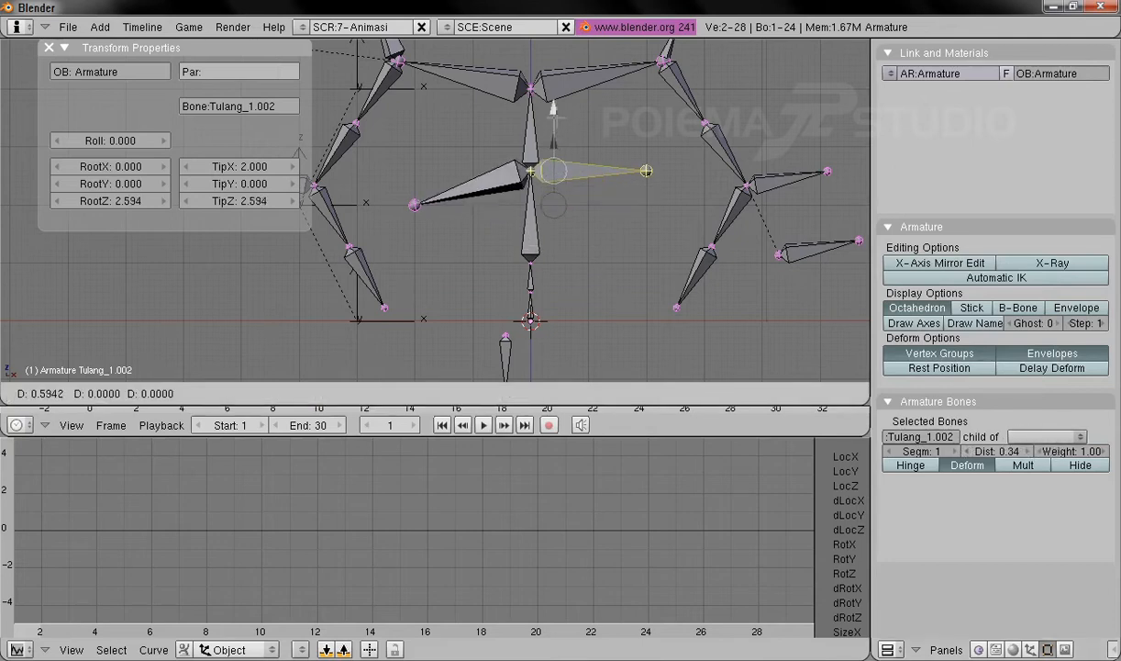
left_click(587, 211)
right_click(588, 211)
left_click_drag(589, 152, 595, 113)
key("g")
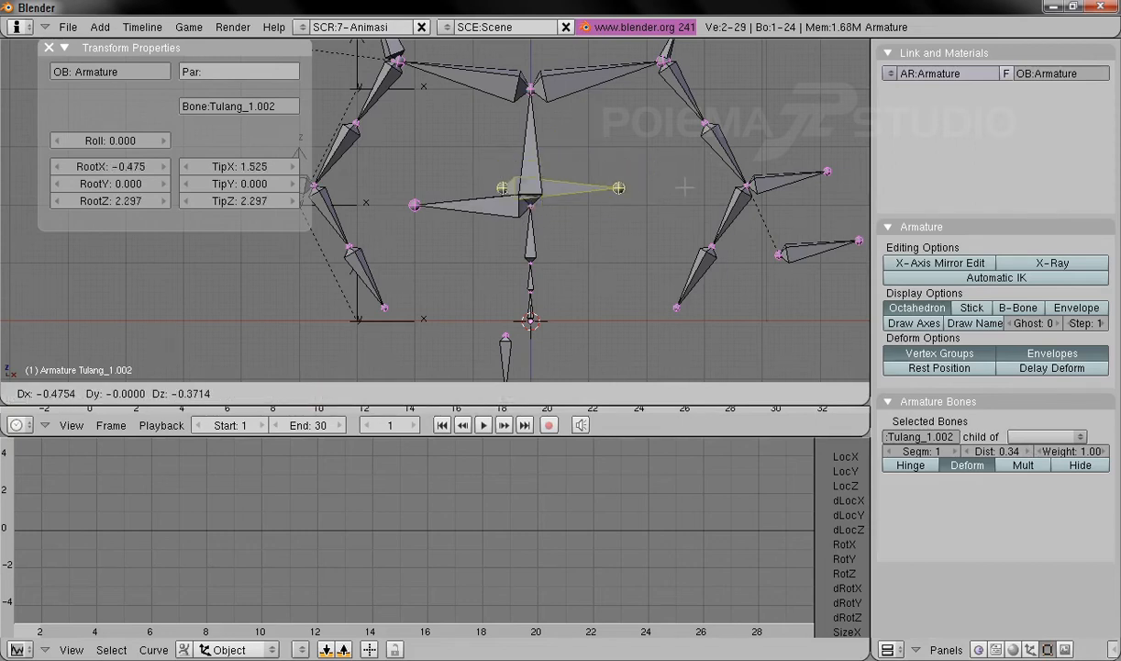
left_click(743, 359)
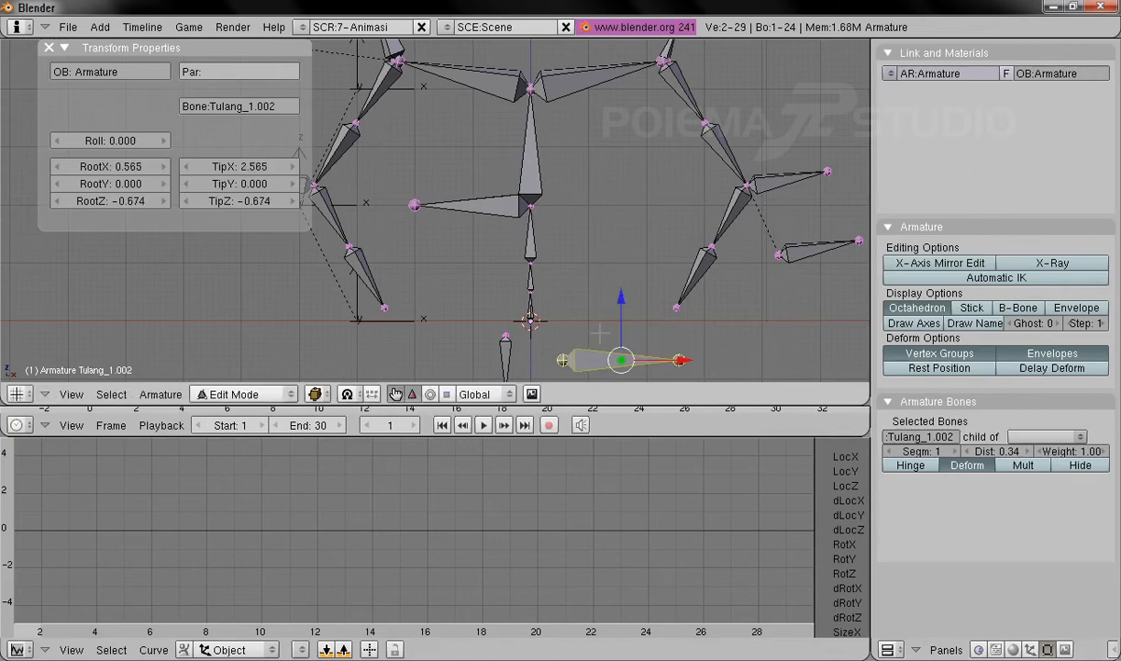
Clear the parent of the opposite horizontal bone Tulang_1.003 by choosing the empty parent entry
right_click(464, 200)
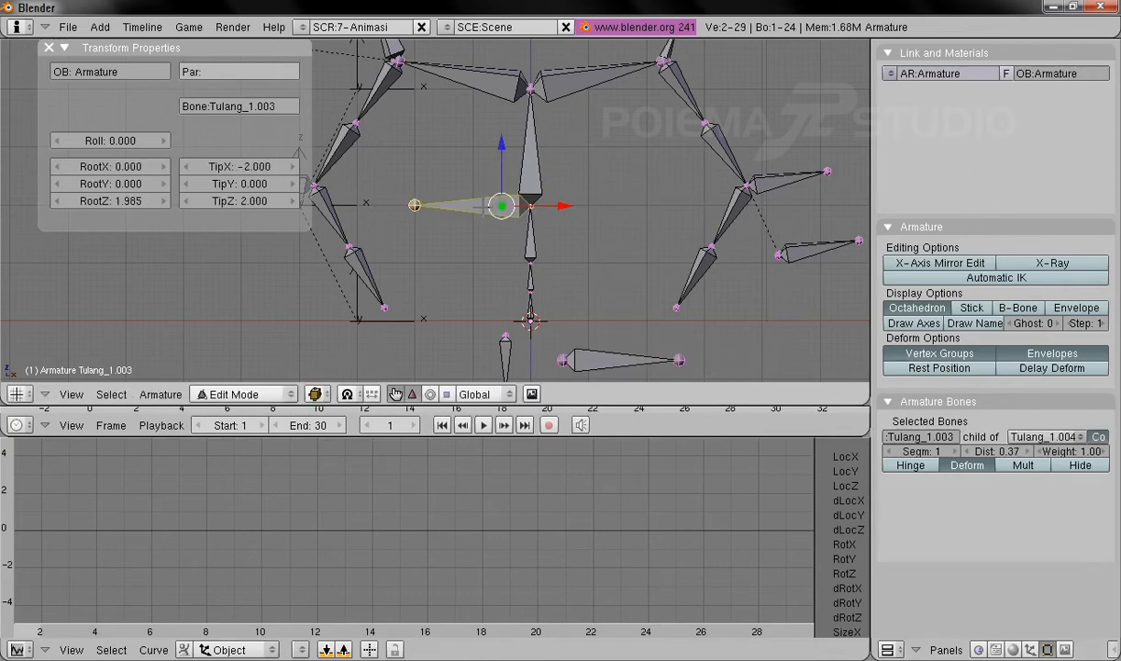
left_click_drag(554, 213, 542, 186)
right_click(542, 186)
left_click(1044, 437)
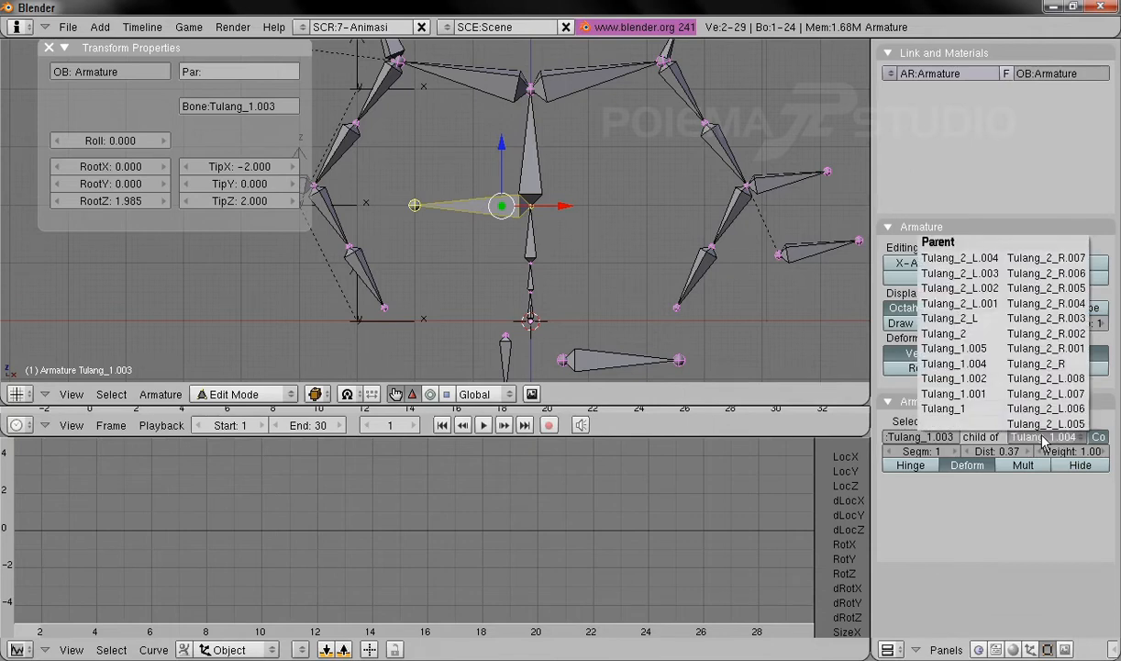
left_click(959, 426)
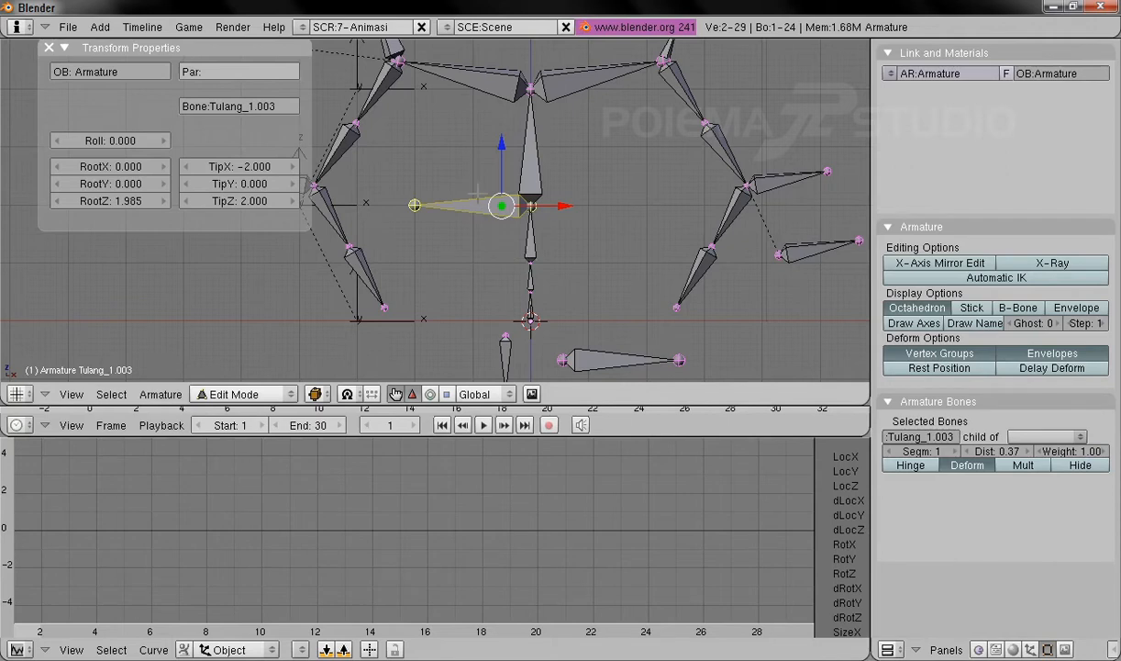
Move the detached bone Tulang_1.003 below the armature, placing its root at about X -1.396, Z -0.644
right_click(478, 199)
key("g")
left_click(506, 206)
key("g")
left_click(505, 354)
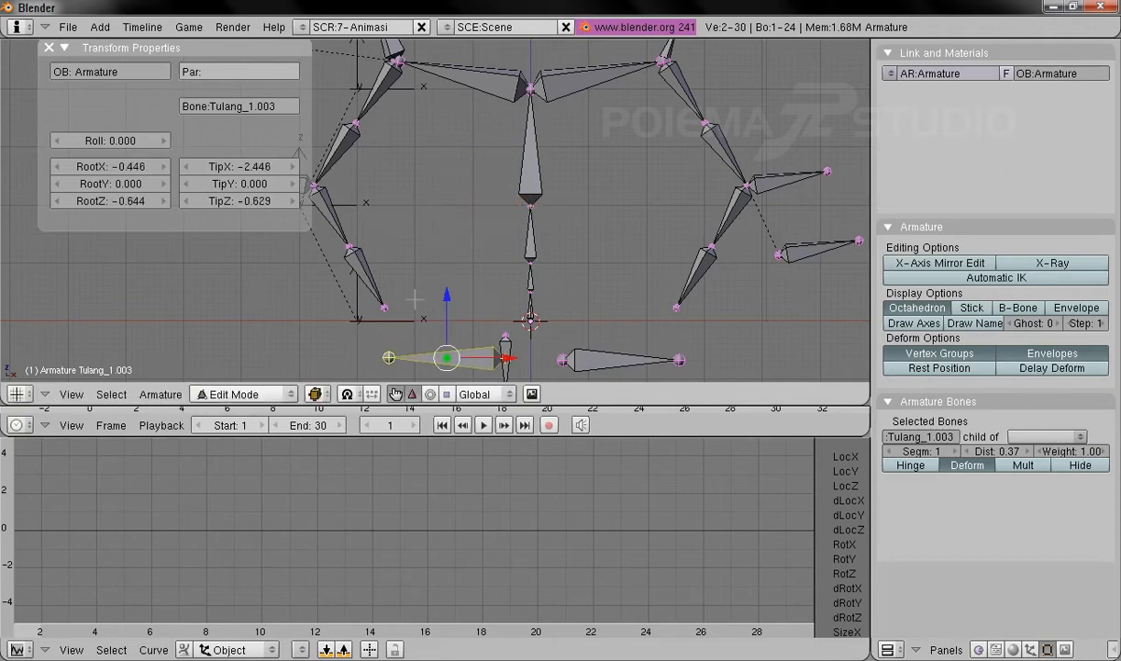
key("g")
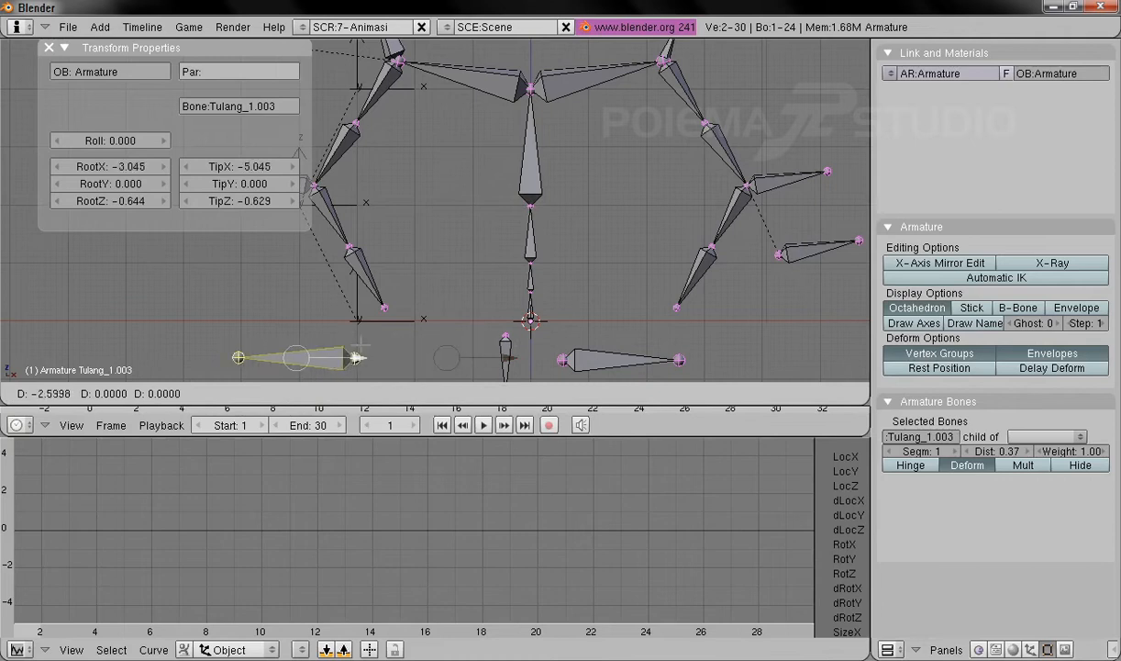
left_click(452, 357)
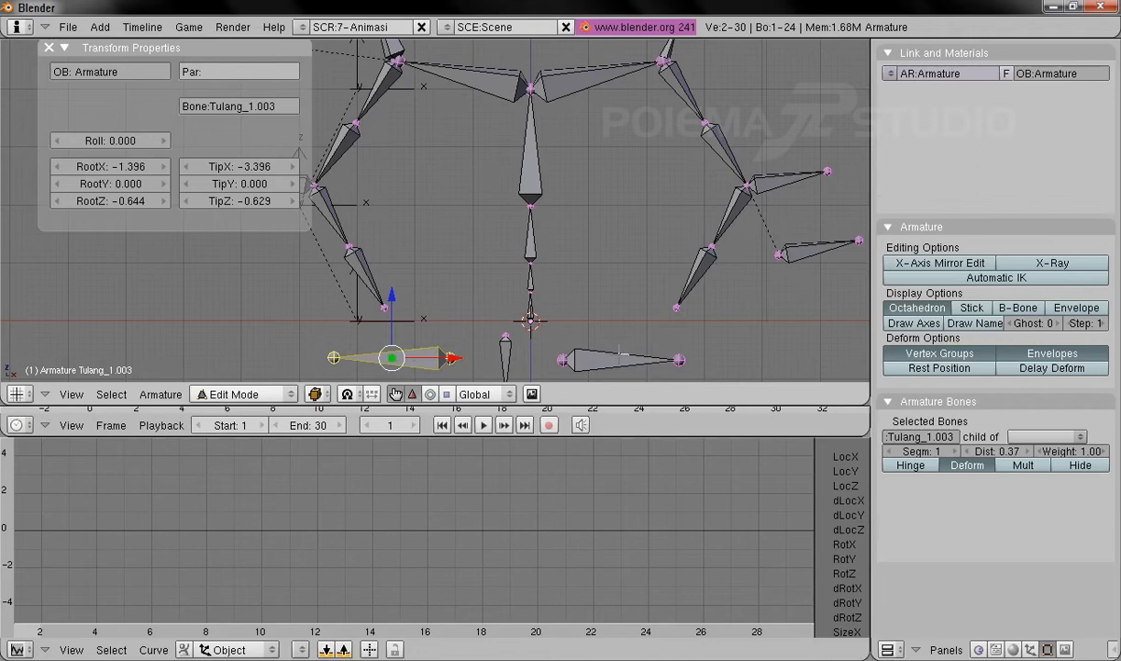
Erase the two detached horizontal bones Tulang_1.002 and Tulang_1.003 below the armature
right_click(616, 355, "shift")
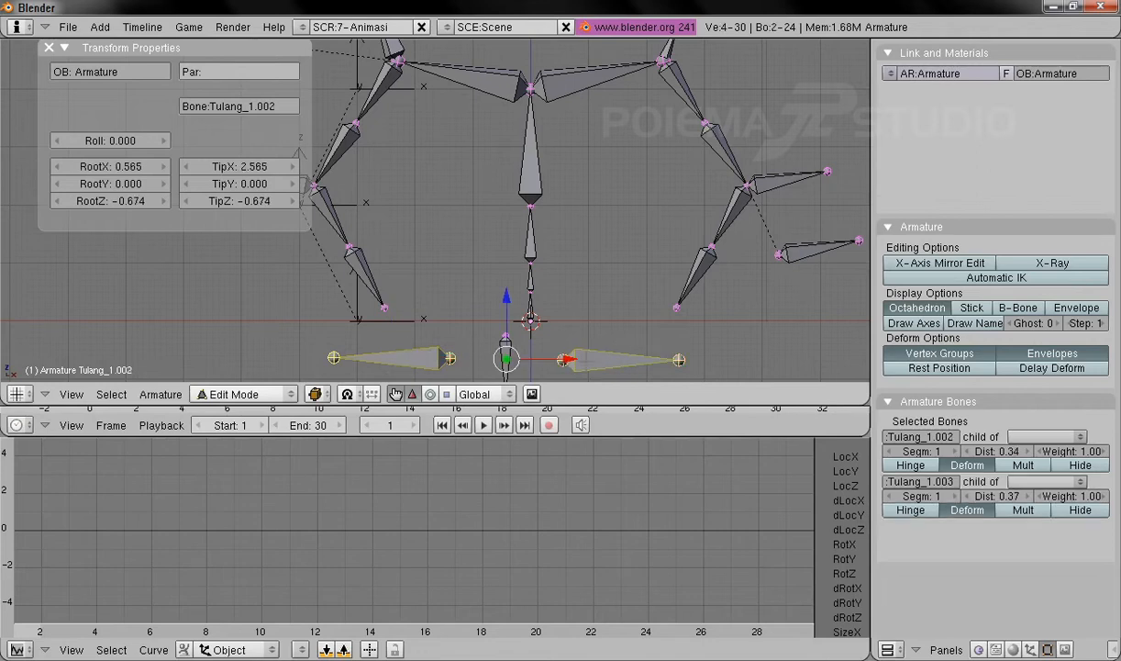
key("x")
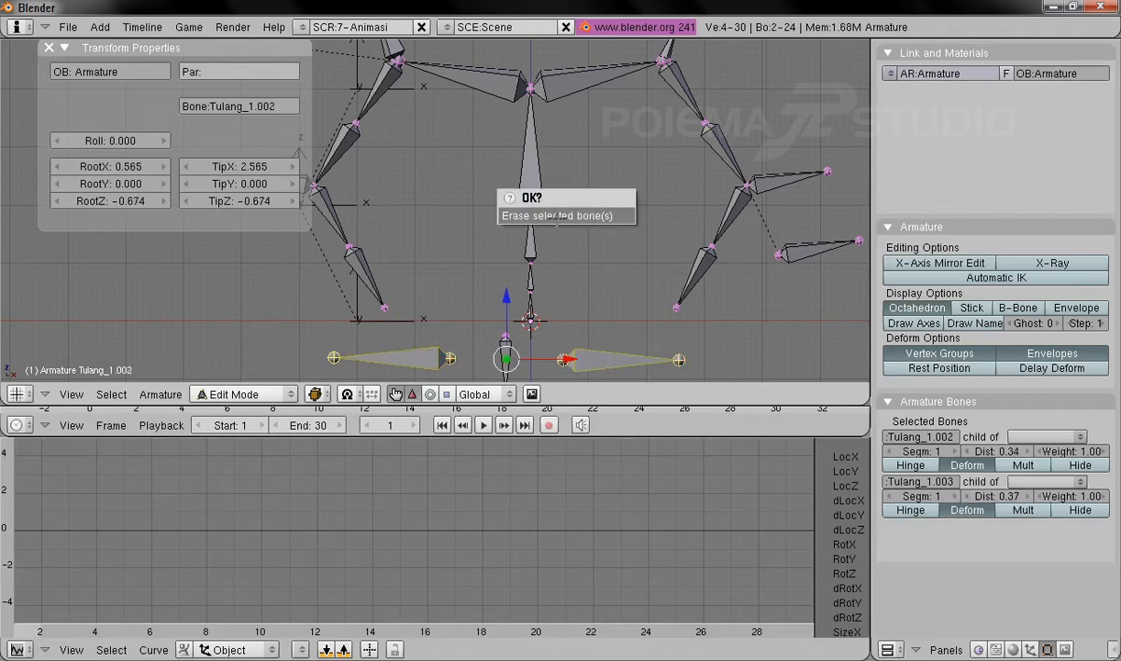
left_click(588, 216)
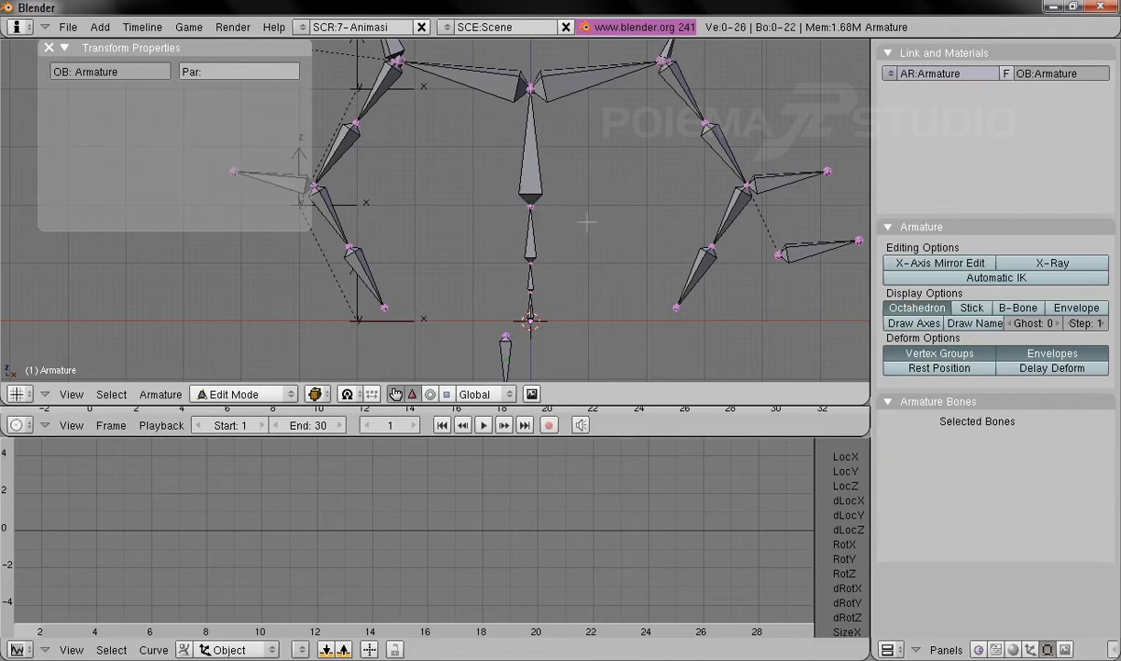
Erase the small detached vertical bone Tulang_1.001 just below the spine
right_click(505, 349)
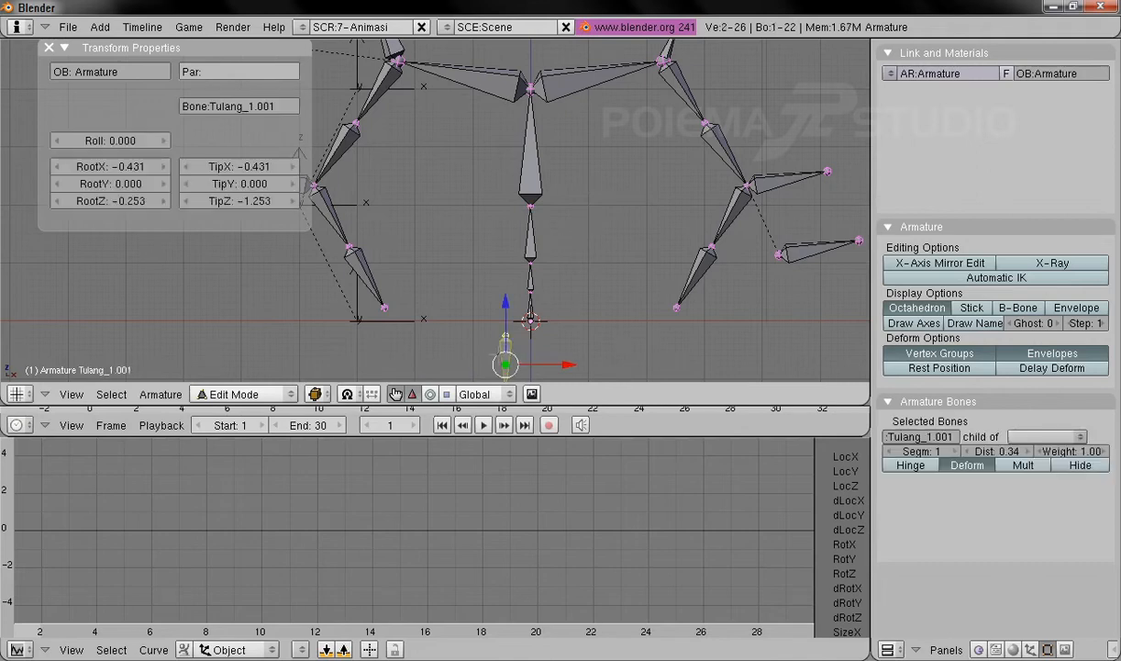
middle_click_drag(571, 268, 580, 230, "shift")
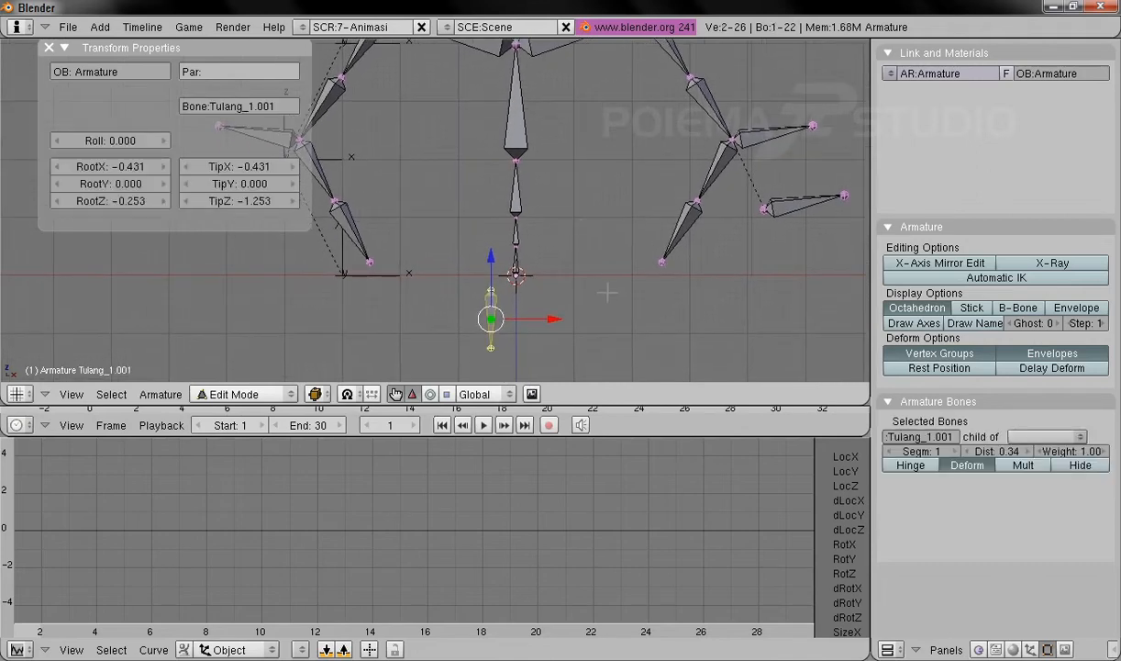
key("x")
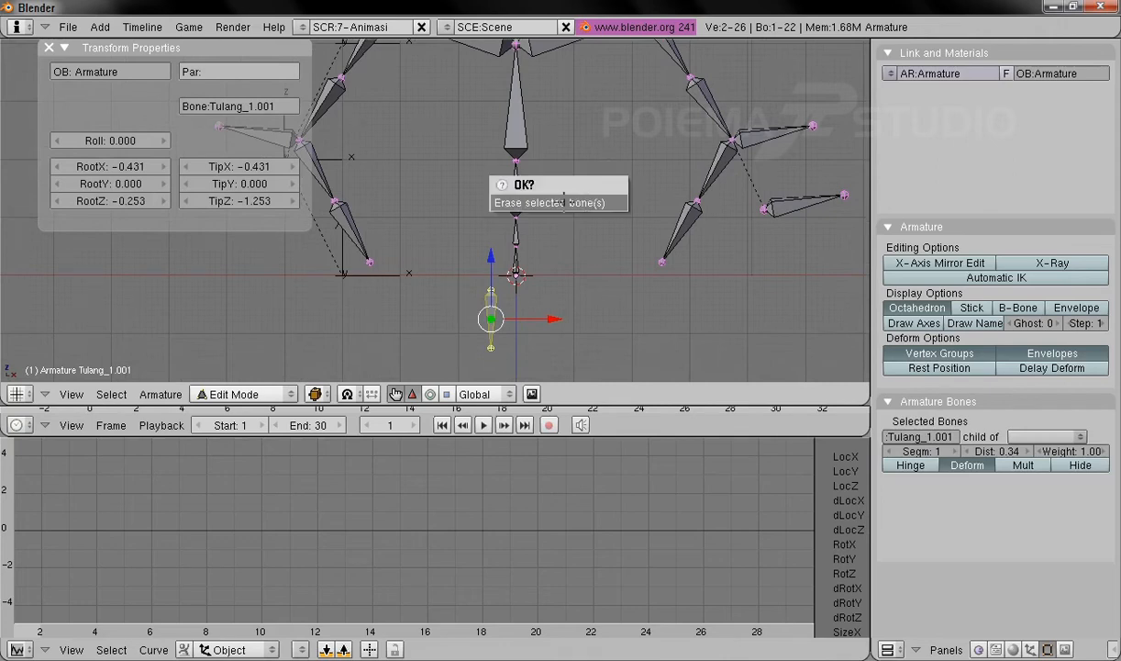
left_click(592, 198)
Clear the parent of bone Tulang_2_L.006 and move it inward, placing its root at about X 2.097, Z 1.280
middle_click_drag(571, 188, 557, 260, "shift")
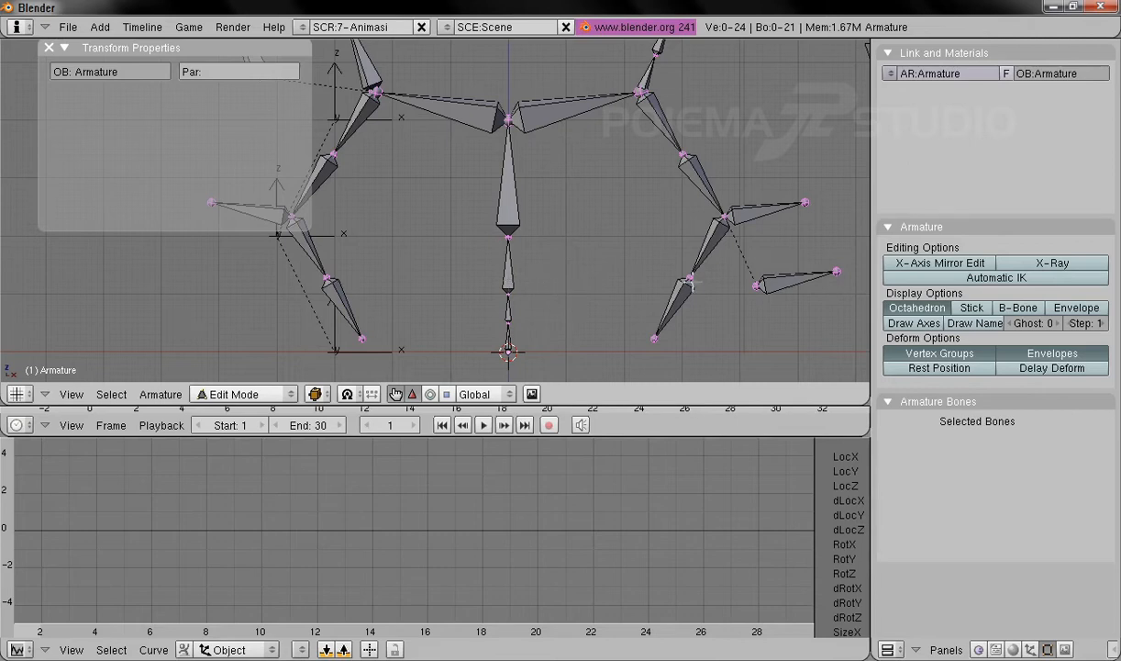
right_click(657, 287)
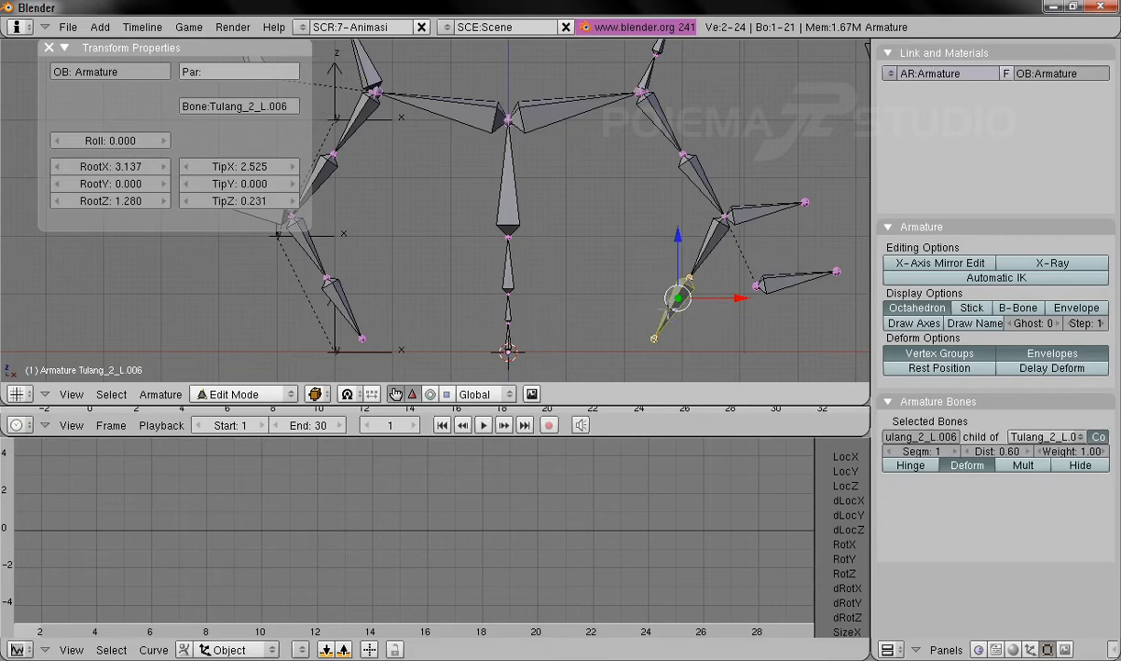
left_click(1043, 437)
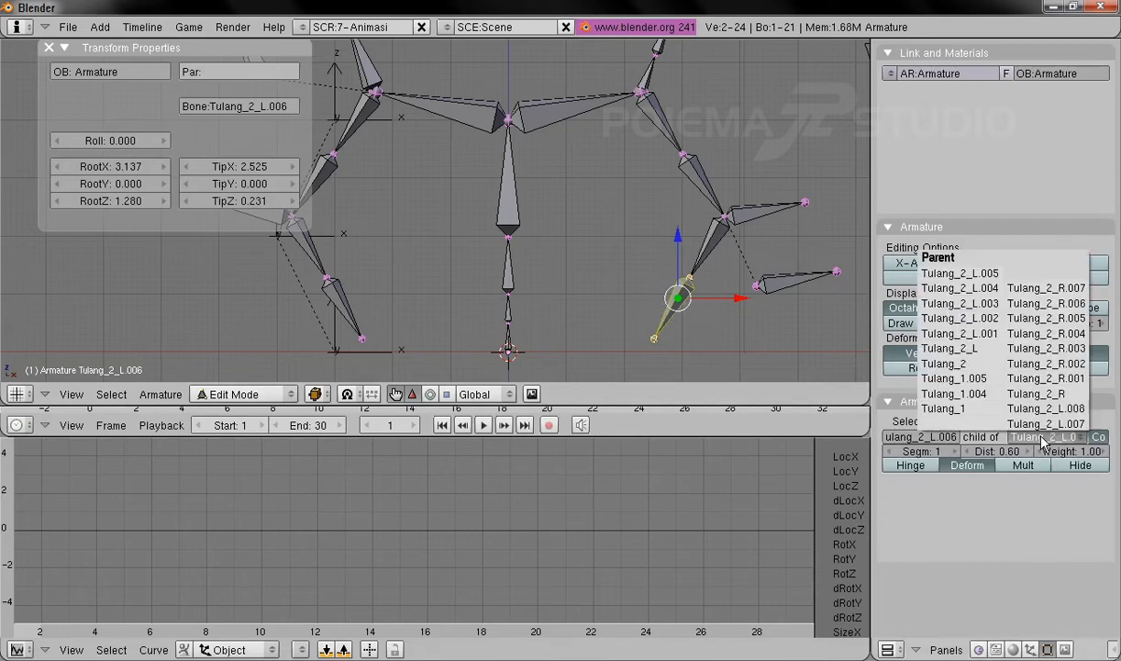
left_click(926, 422)
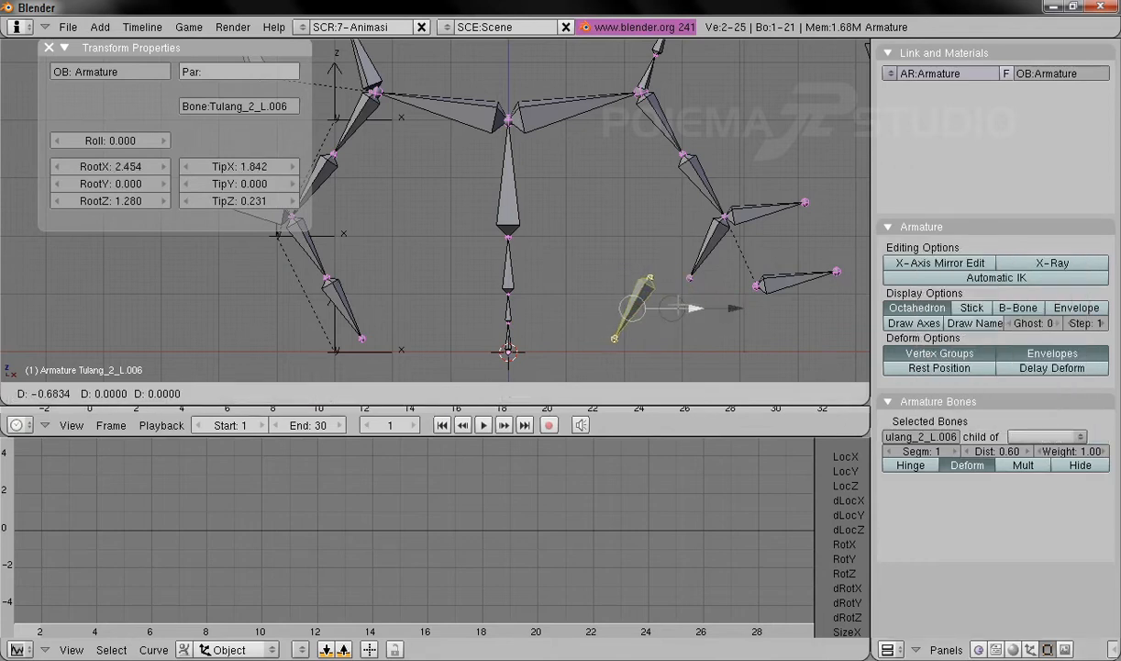
left_click(635, 291)
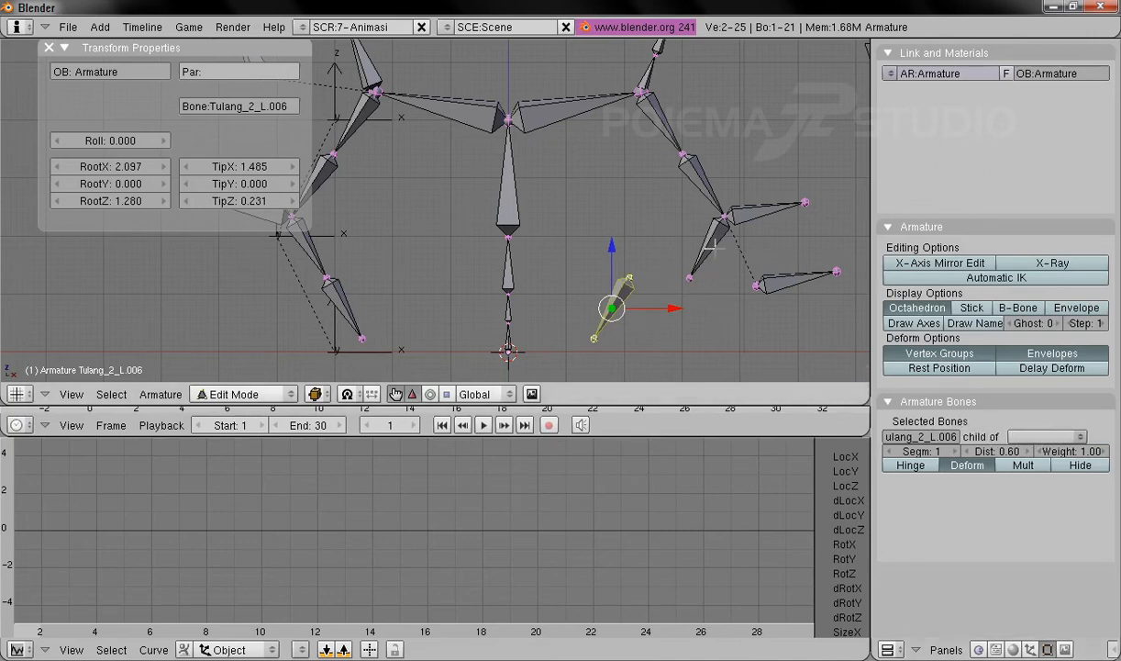
Check the name of the bone above the gap, and make Tulang_2_L.006 a child of Tulang_2_L.002
right_click(716, 246)
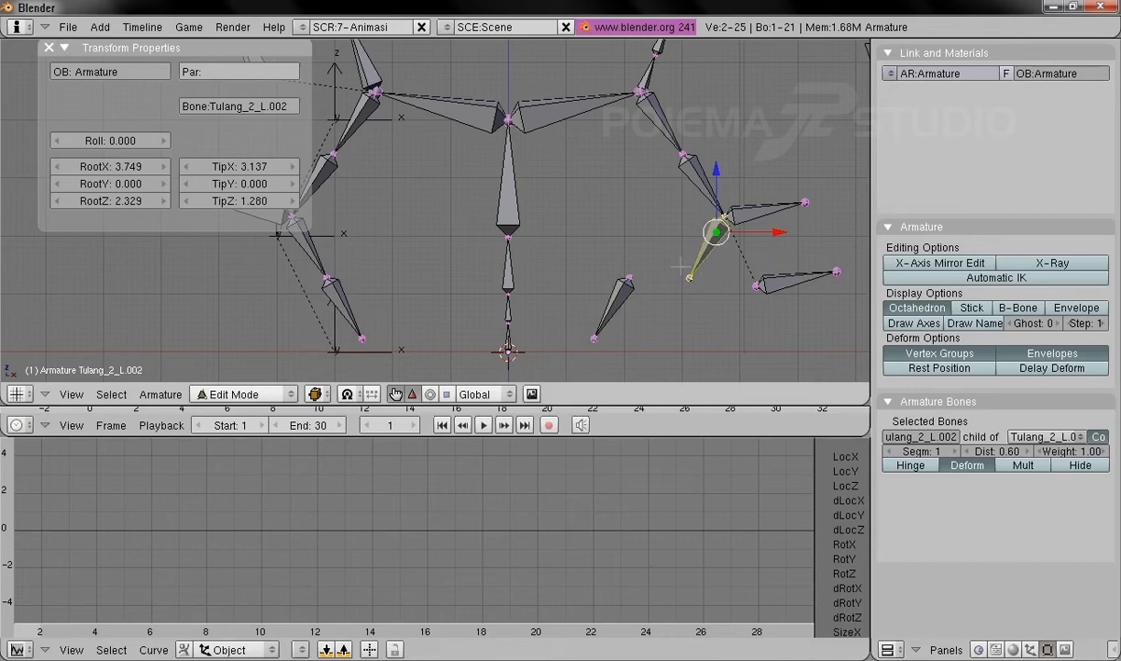
right_click(627, 303)
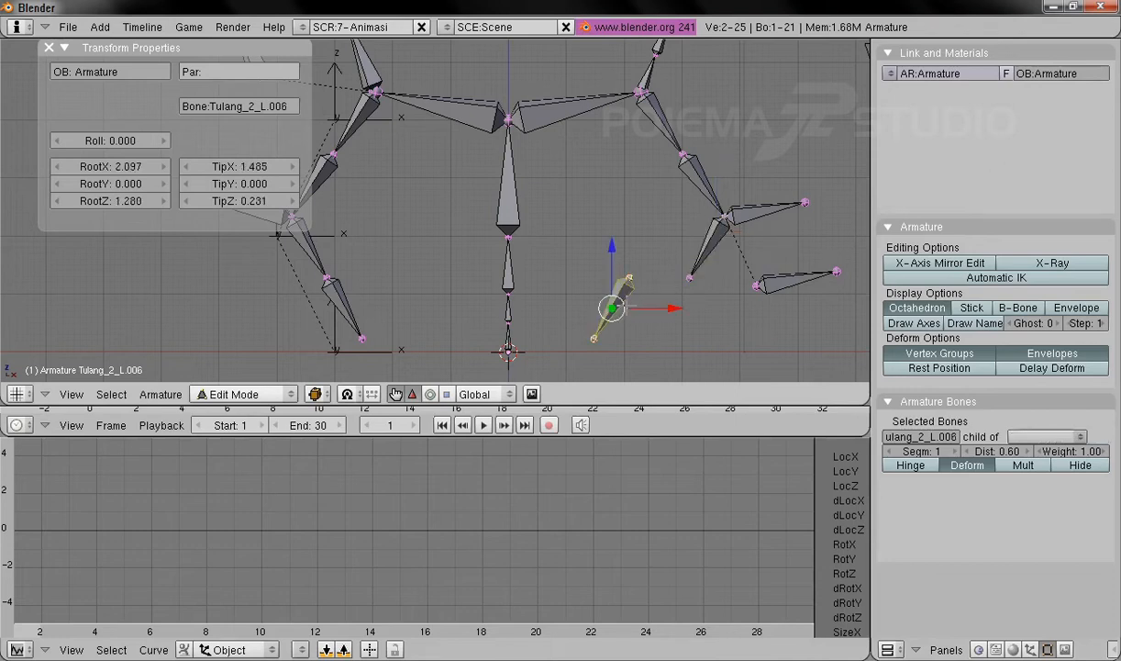
left_click(1063, 438)
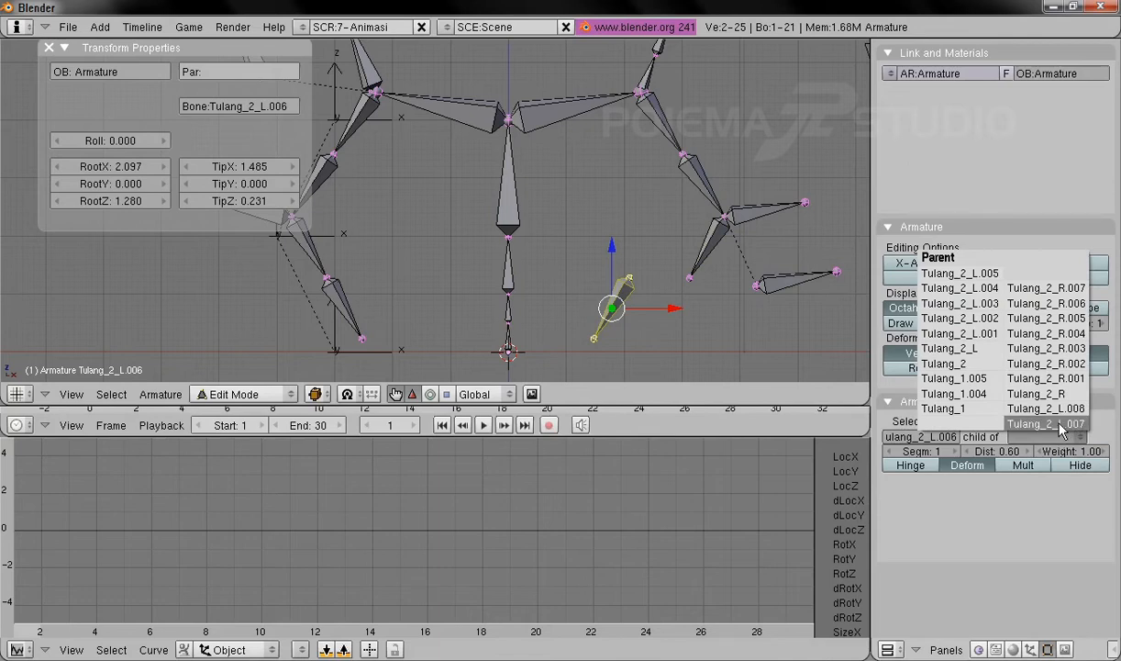
left_click(959, 319)
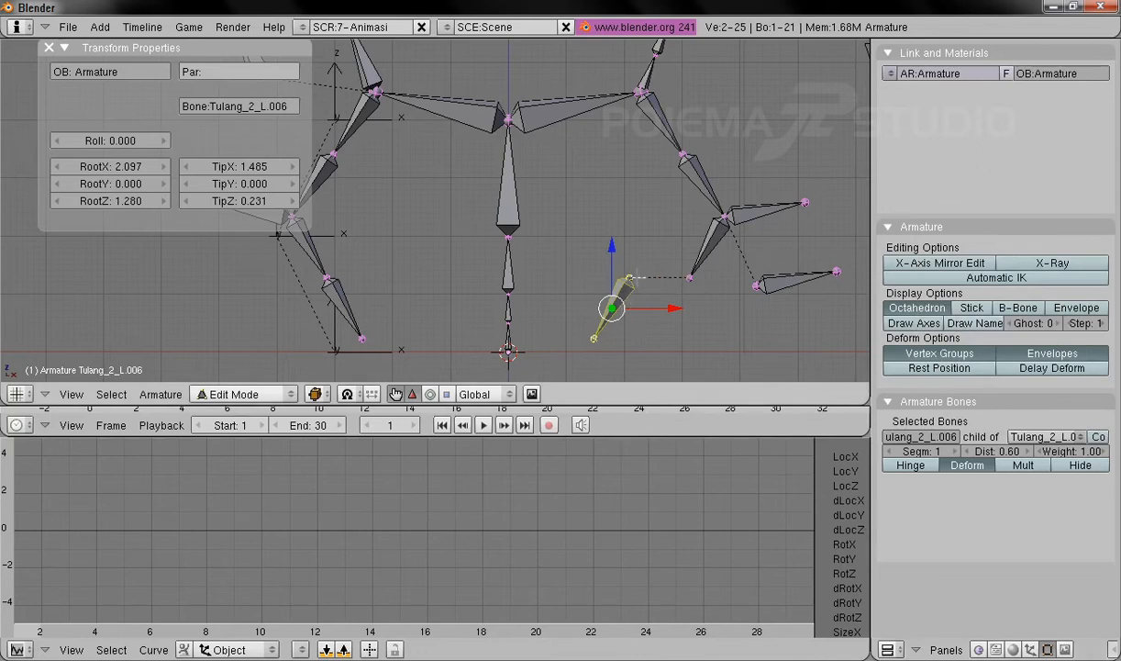
Move Tulang_2_L.006 away from its parent Tulang_2_L.002, placing its root at about X 1.503, Z 0.924
left_click_drag(606, 309, 612, 337)
left_click(611, 338)
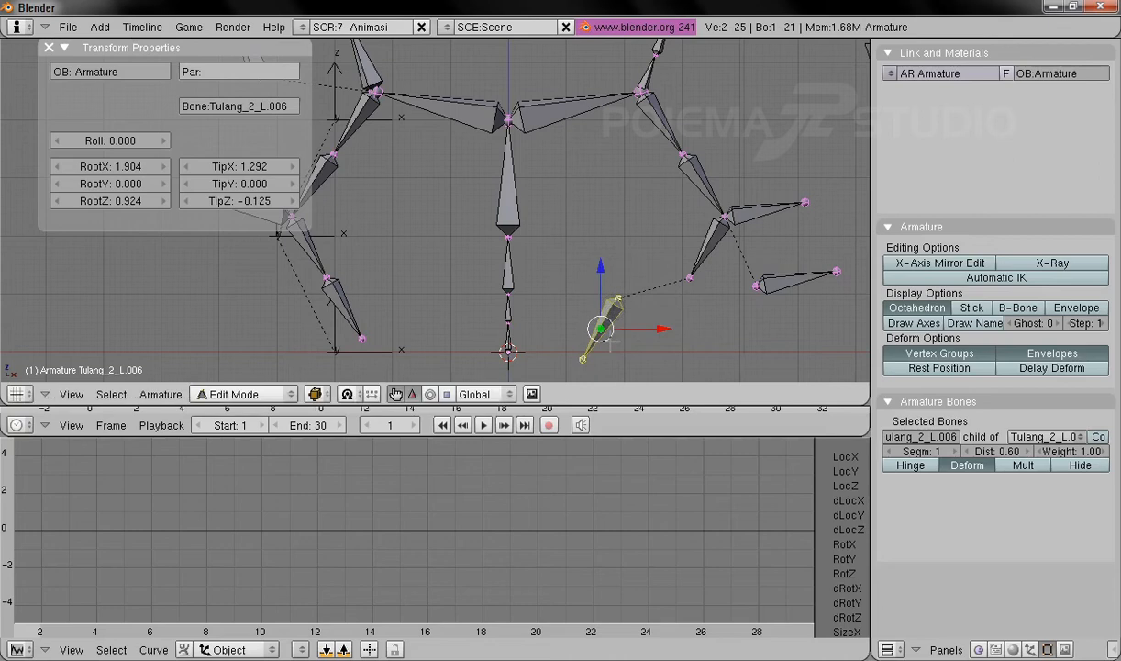
right_click(699, 261)
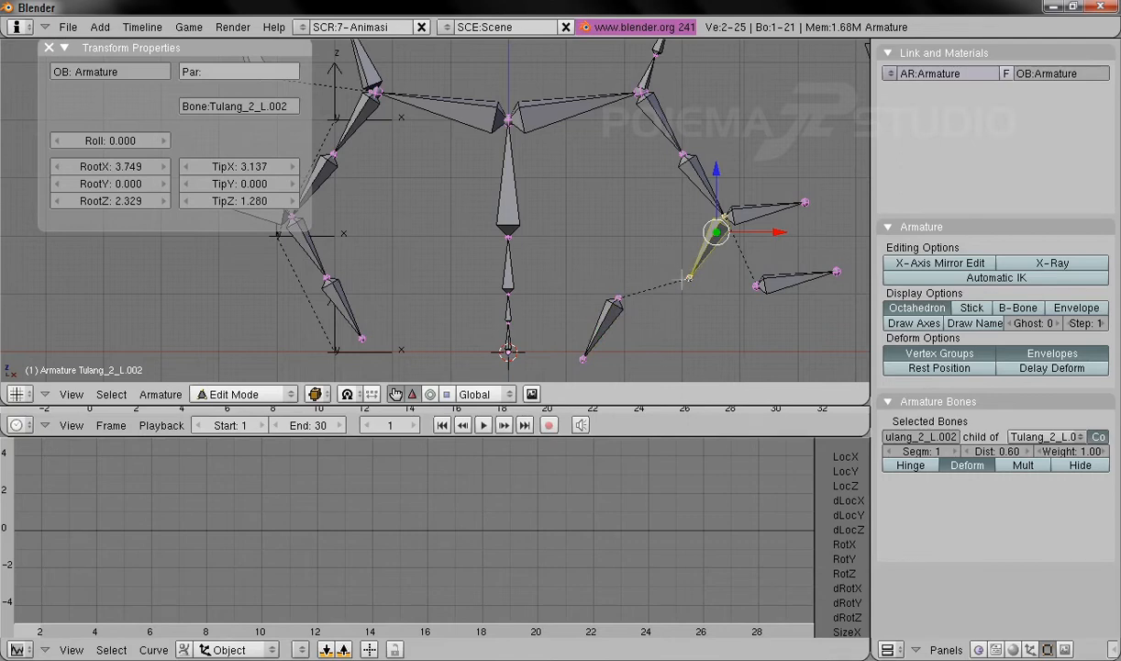
right_click(598, 307)
key("g")
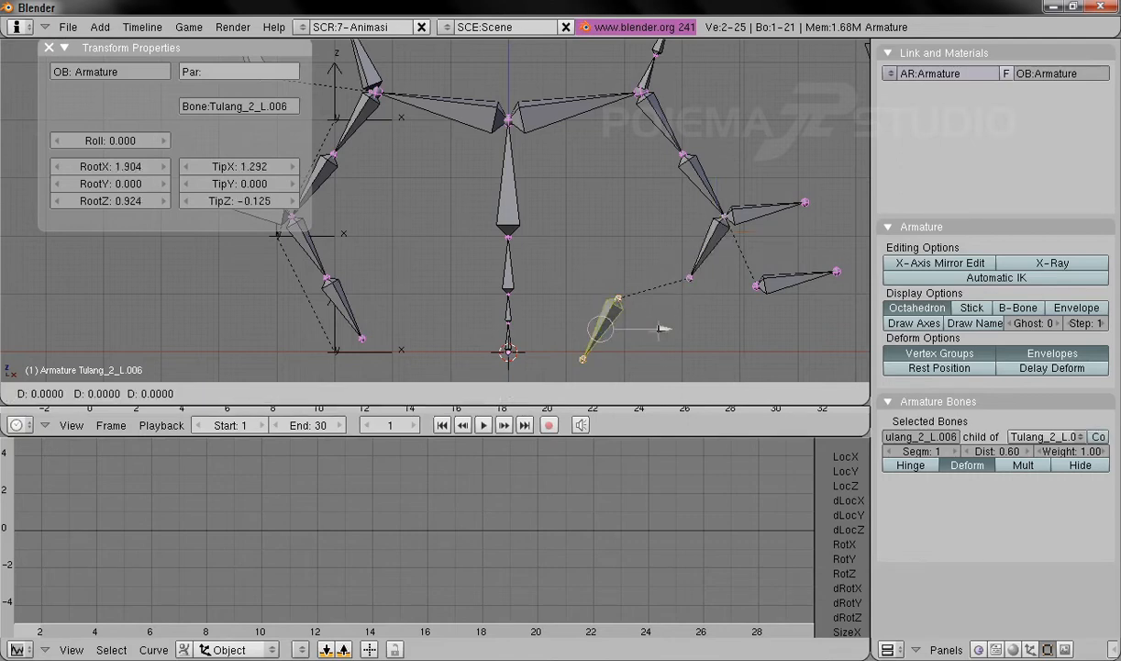
left_click(637, 328)
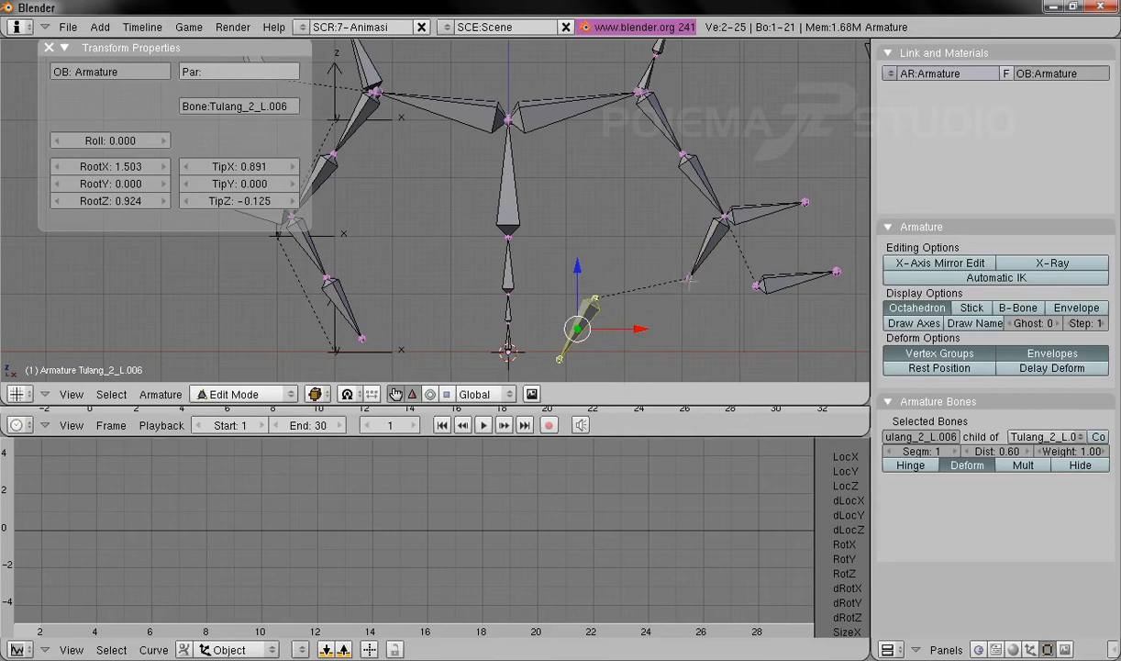
Reposition the unconnected child bone Tulang_2_L.006 so its root sits at about X 1.815, Z 0.983
right_click(686, 241)
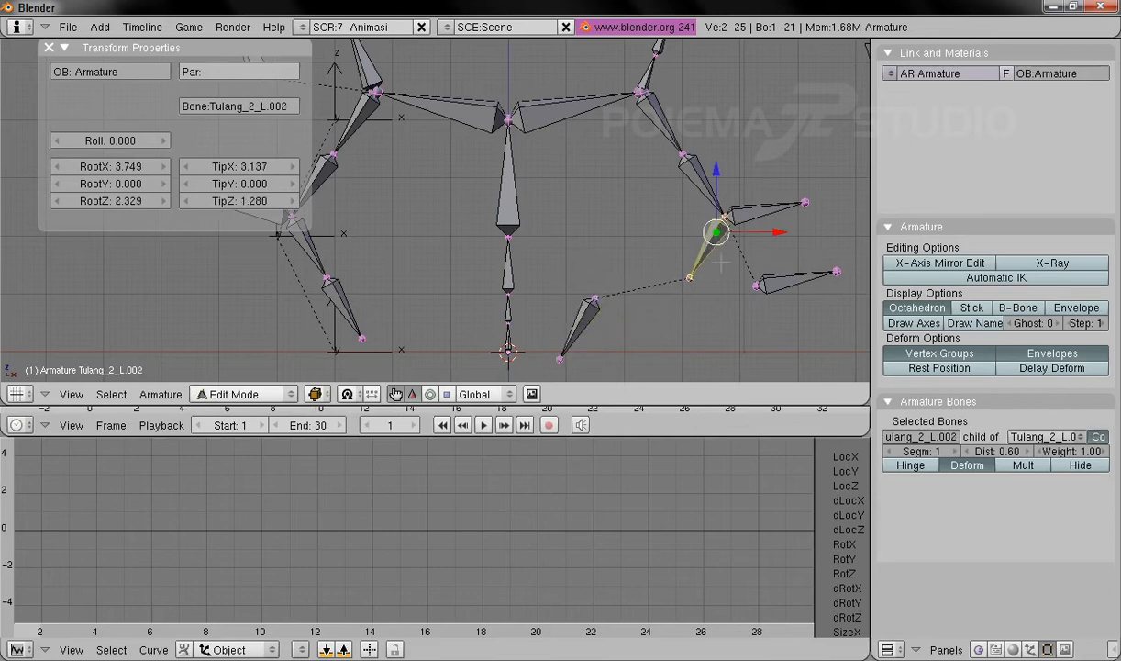
right_click(553, 309)
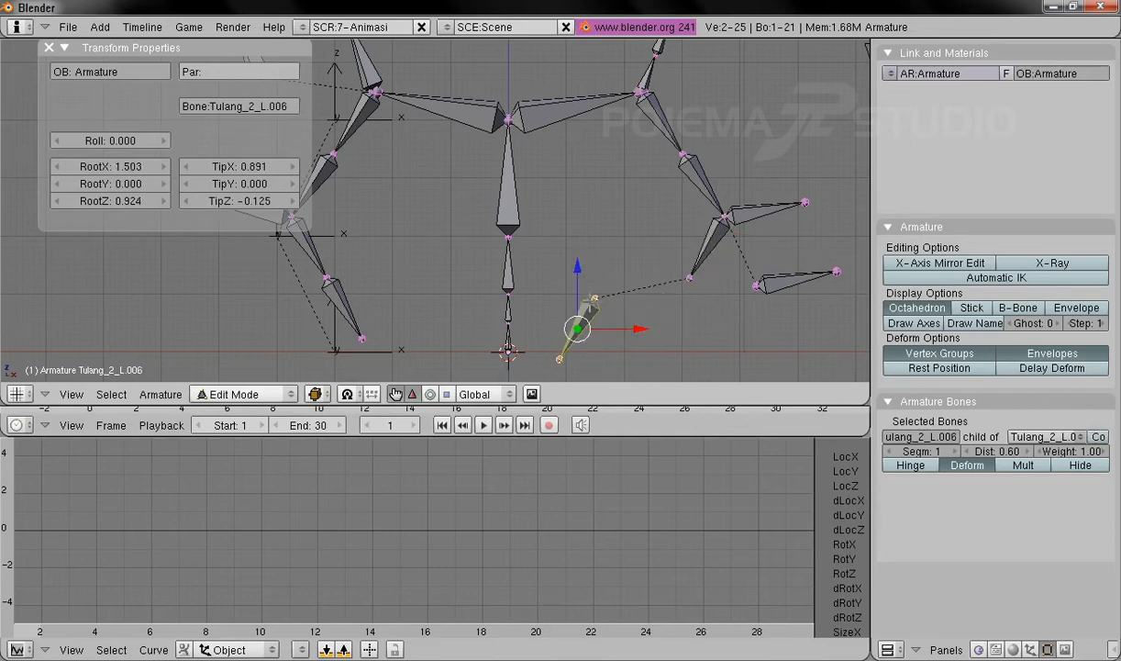
mouse_move(639, 328)
left_mouse_down()
mouse_move(707, 328)
mouse_move(661, 328)
left_mouse_up()
mouse_move(597, 268)
left_mouse_down()
mouse_move(598, 188)
mouse_move(598, 267)
mouse_move(601, 213)
mouse_move(592, 251)
left_mouse_up()
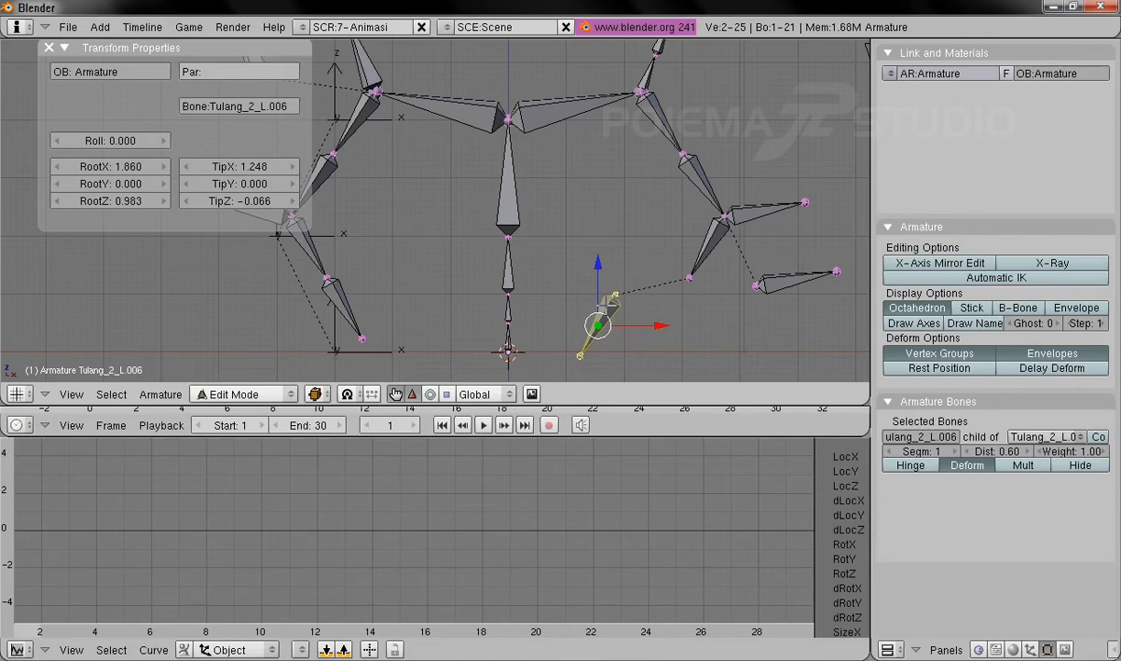
left_click_drag(659, 325, 701, 324)
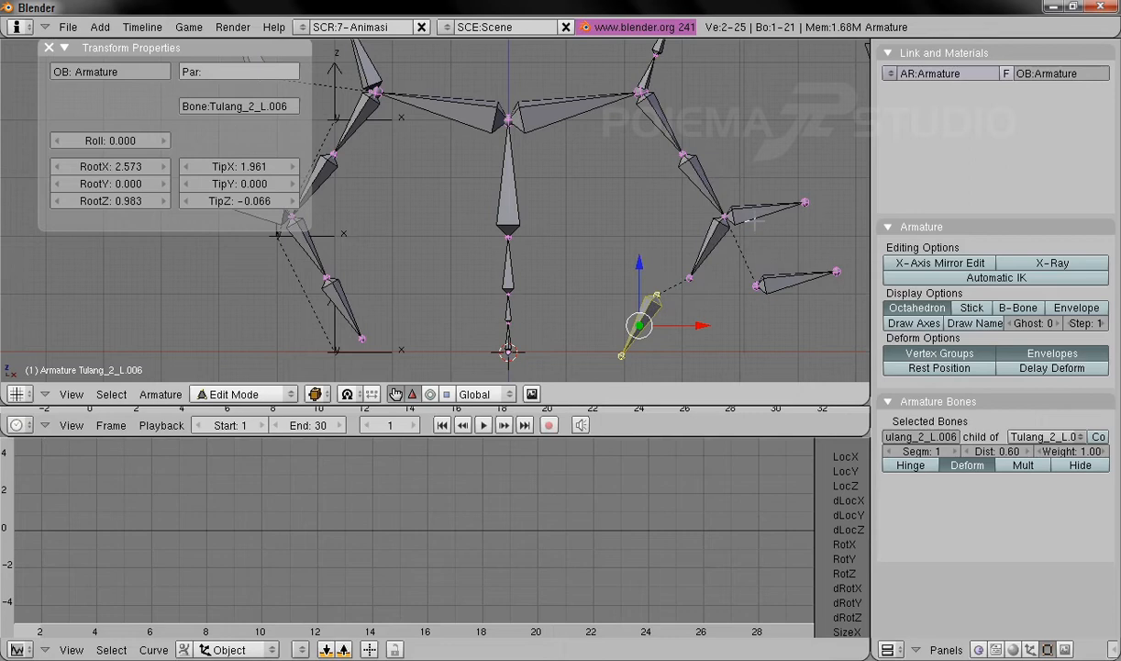
key("g")
left_click(617, 309)
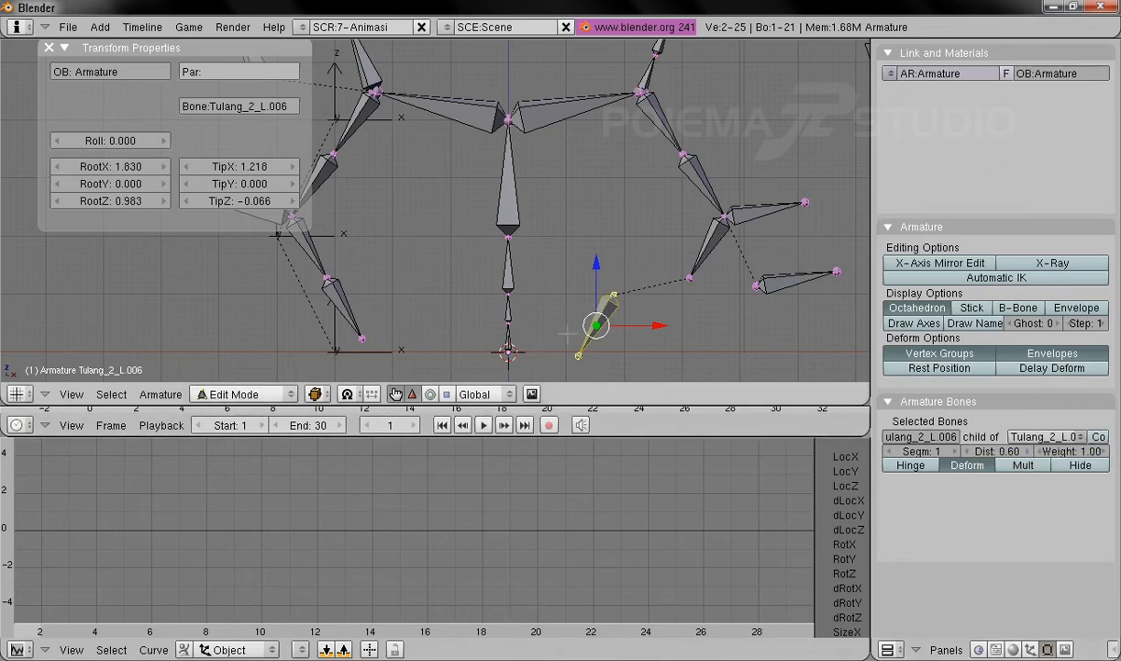
mouse_move(659, 325)
left_mouse_down()
mouse_move(683, 326)
mouse_move(655, 328)
left_mouse_up()
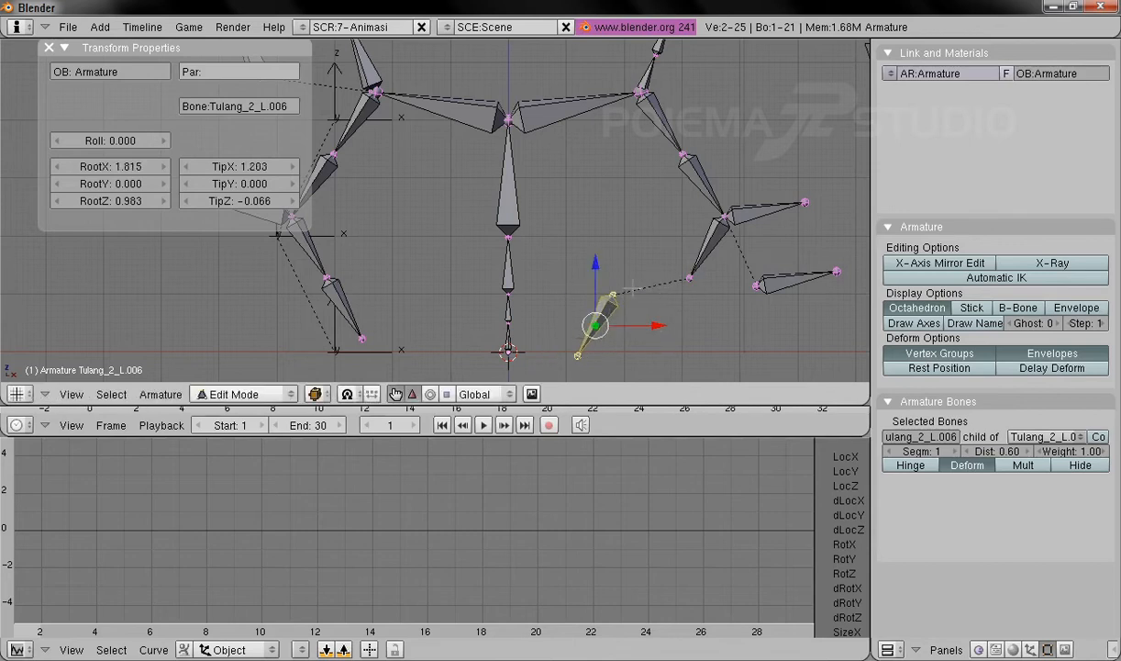
Connect the root of Tulang_2_L.006 to the tip of its parent bone Tulang_2_L.002
right_click(612, 294)
right_click(688, 282)
right_click(612, 293)
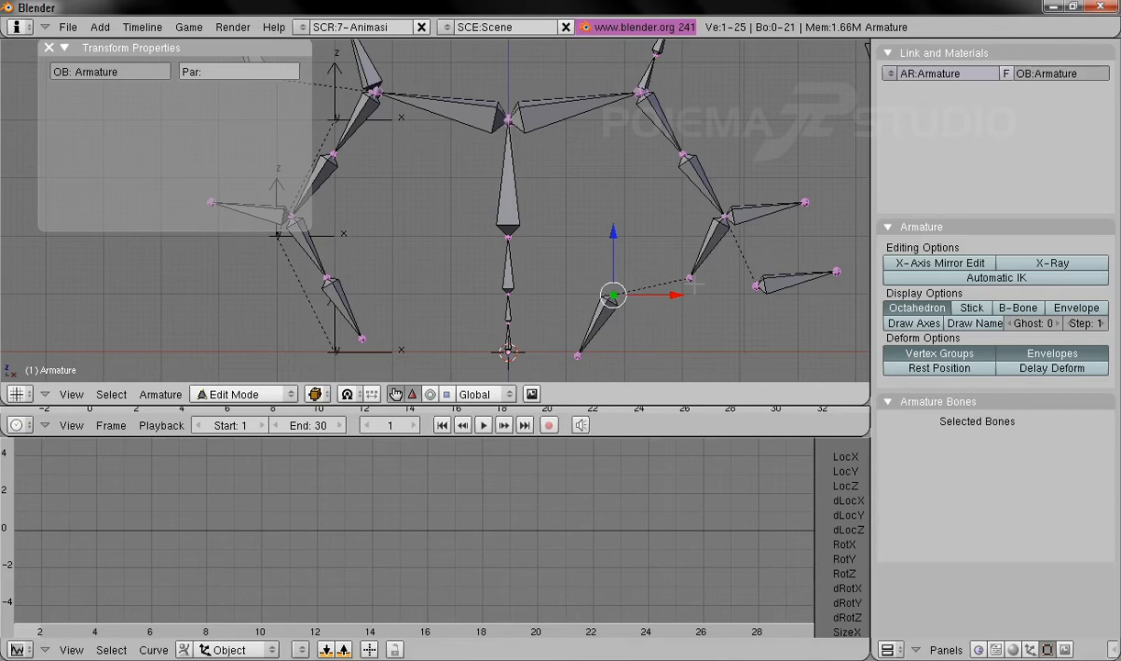
right_click(595, 325)
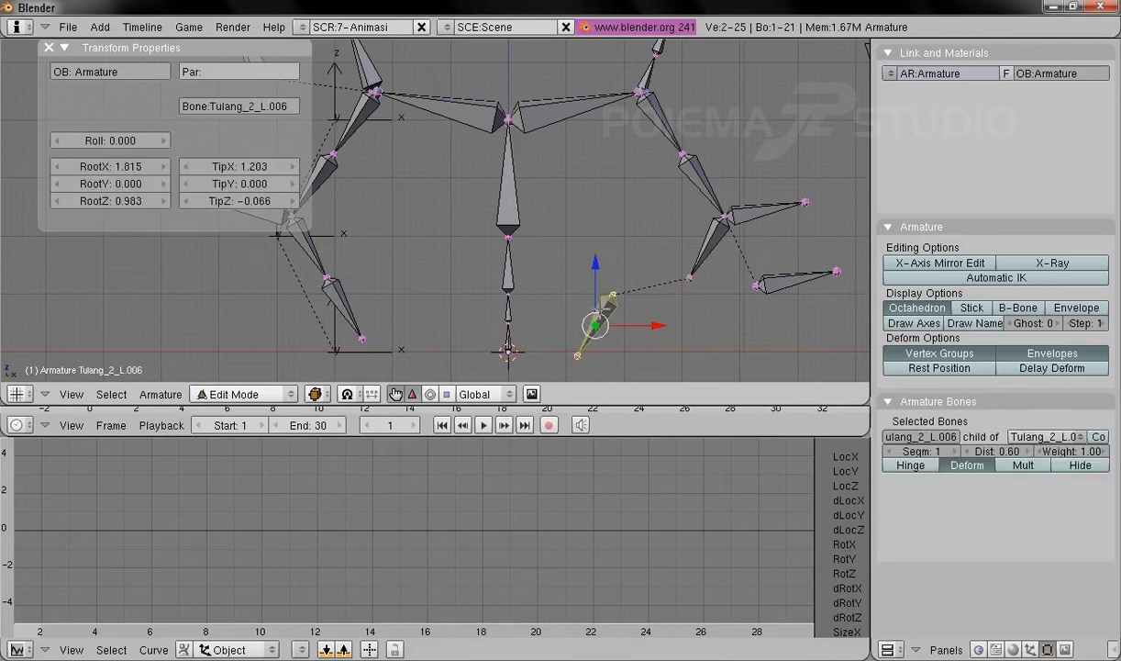
left_click(1100, 437)
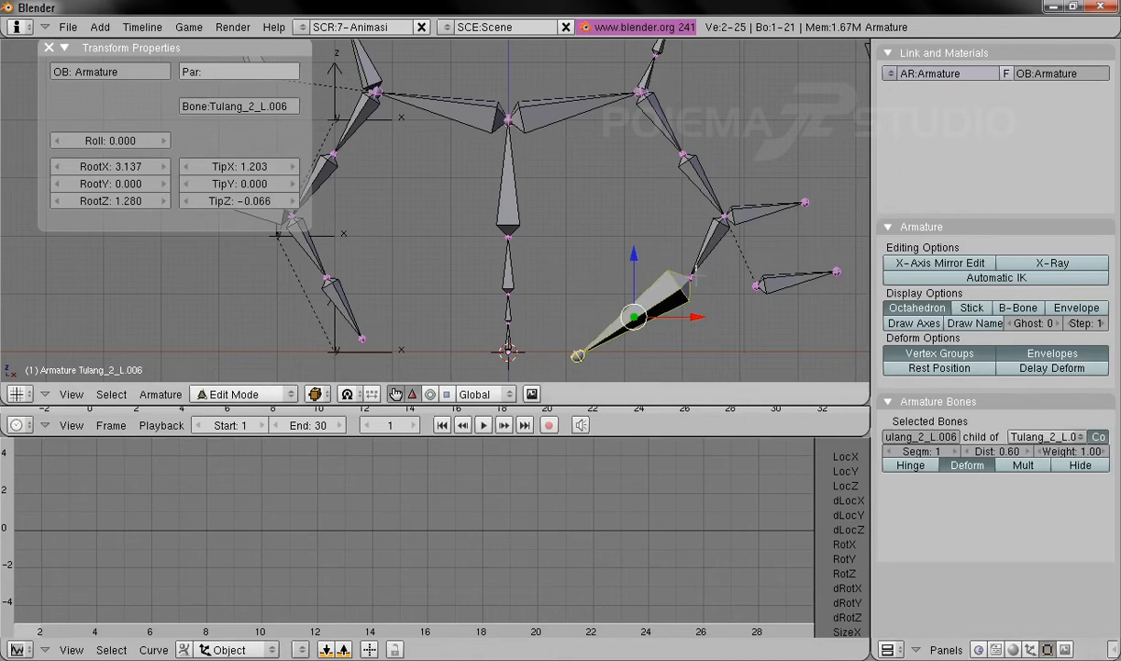
Move the shared joint between Tulang_2_L.002 and Tulang_2_L.006 inward toward the spine
right_click(689, 277)
key("g")
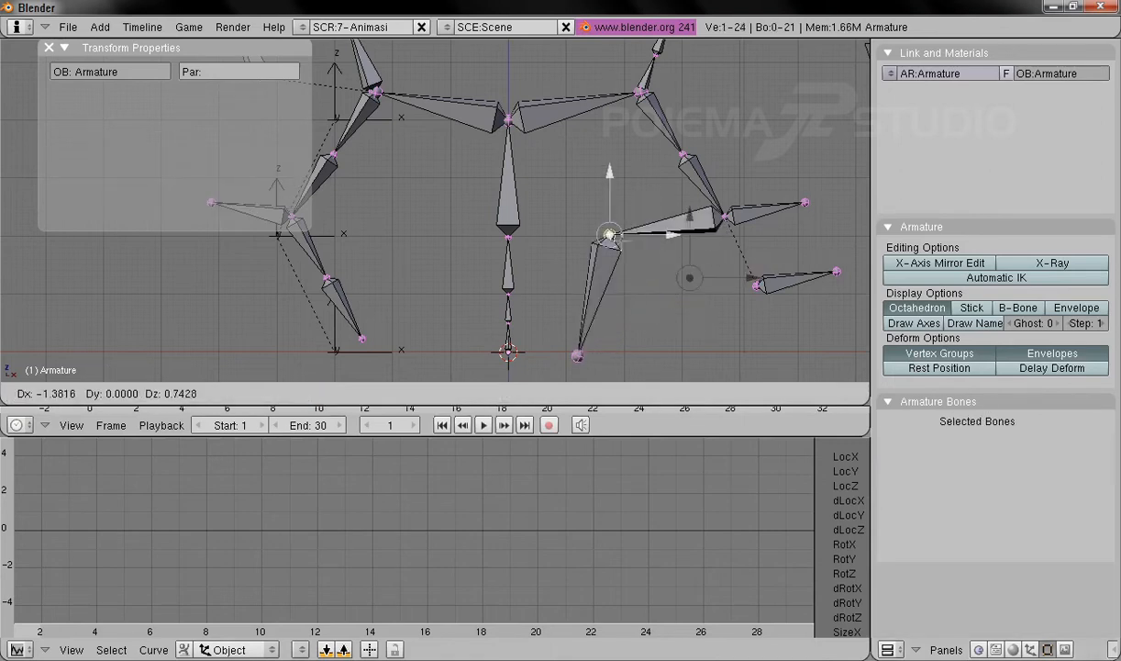
left_click(686, 268)
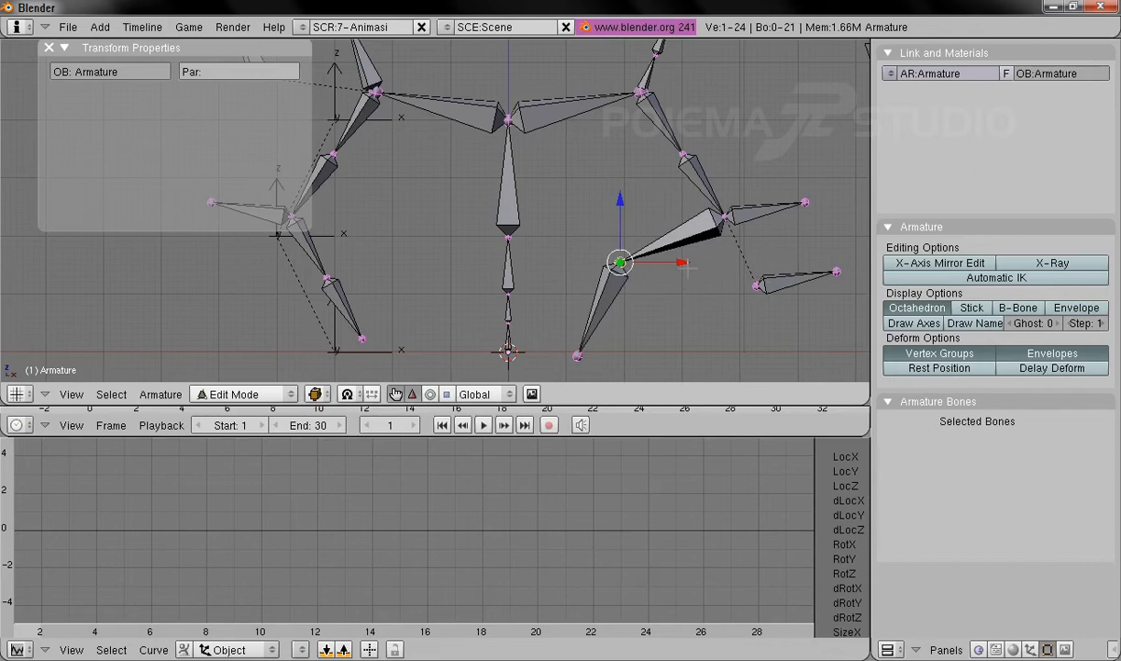
Move the unconnected child bone Tulang_2_L.008 around its parent, leaving its root at about X 3.866, Z 0.693
right_click(782, 290)
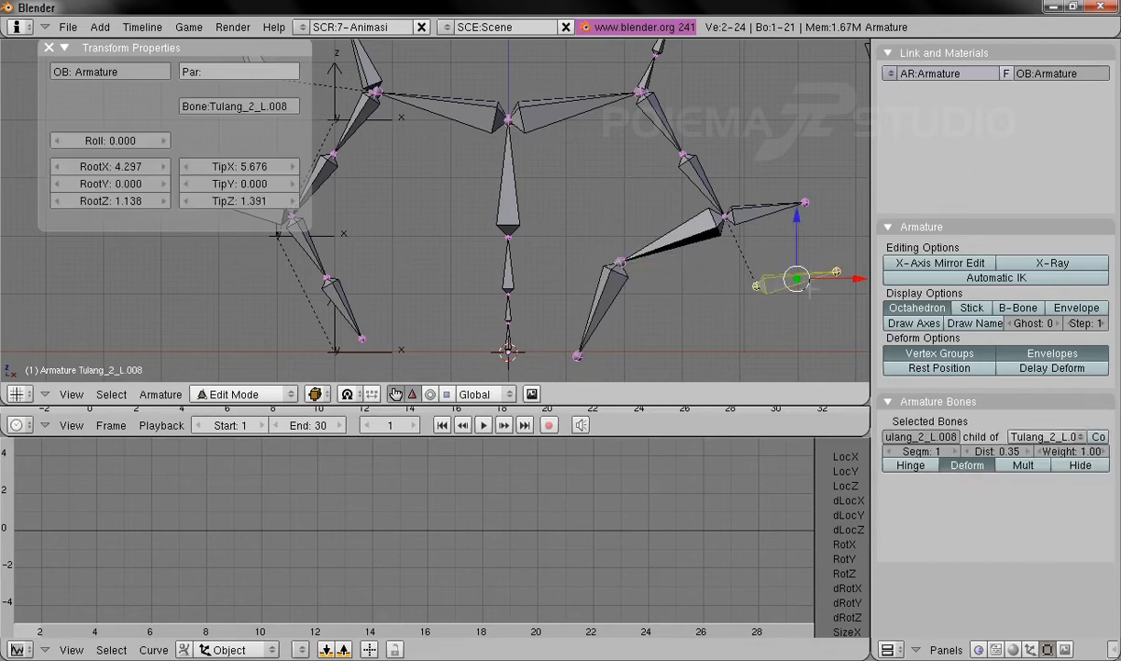
key("g")
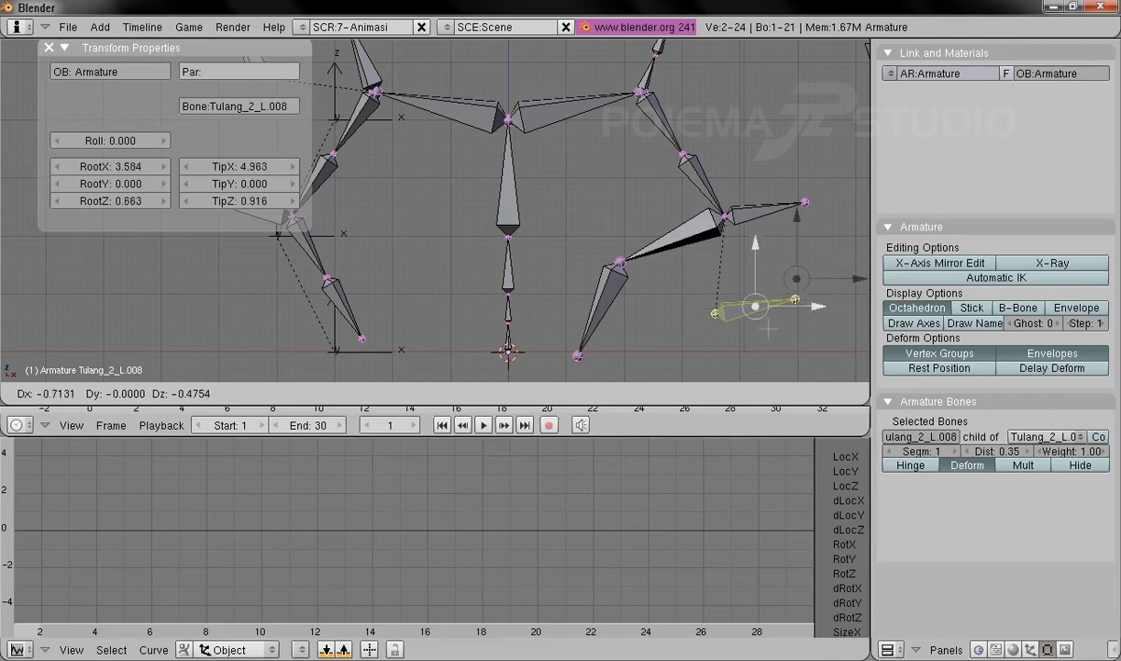
left_click(800, 347)
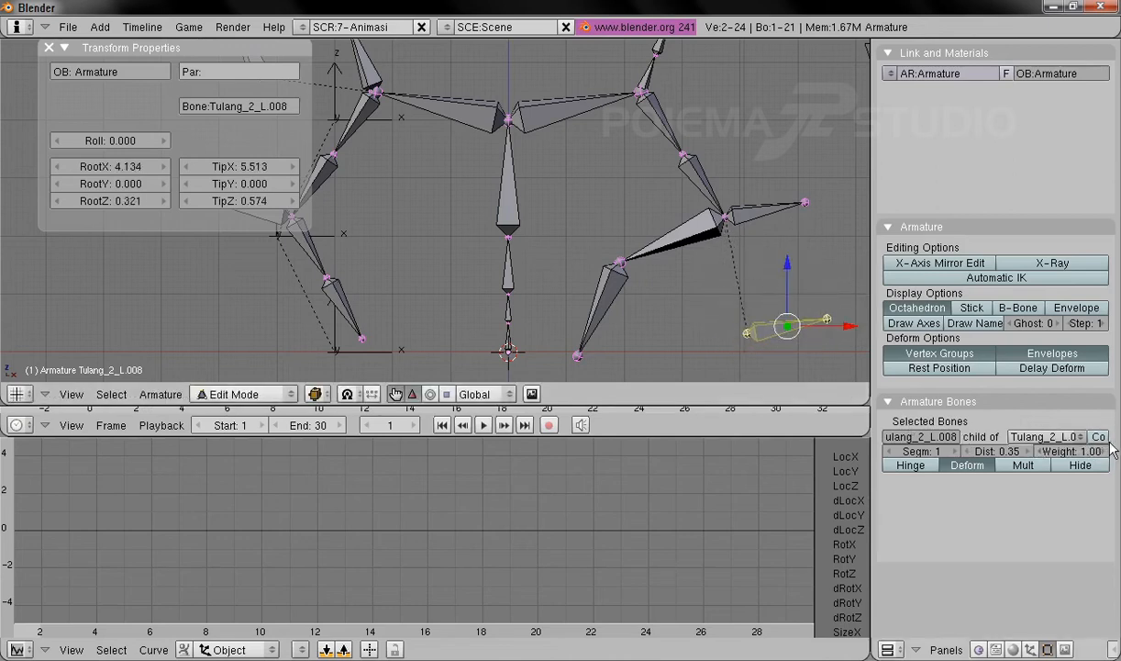
key("g")
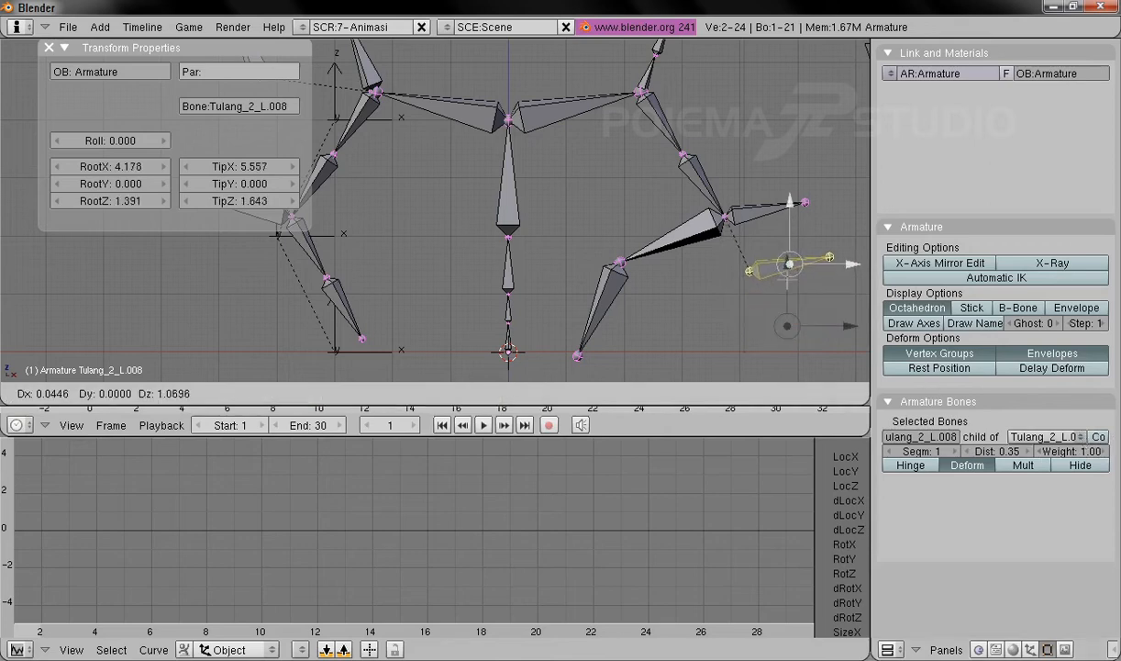
left_click(714, 265)
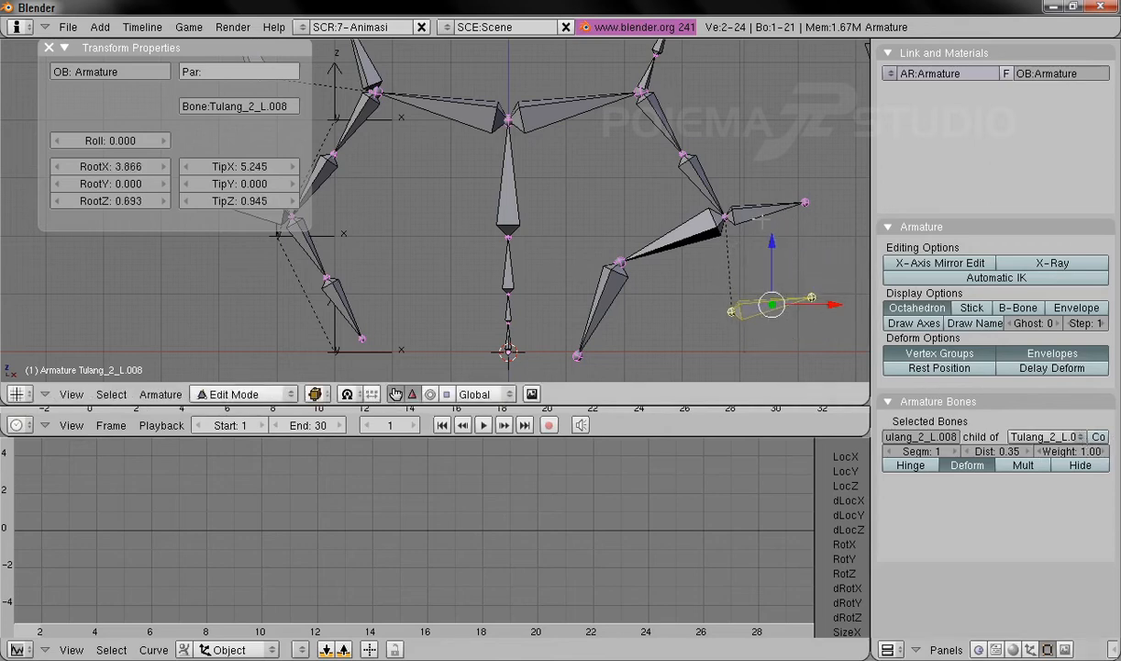
Shift the connected bones Tulang_2_L.004 and Tulang_2_L.006 outward along X, to root X about 3.838 and 2.394 respectively
right_click(760, 218)
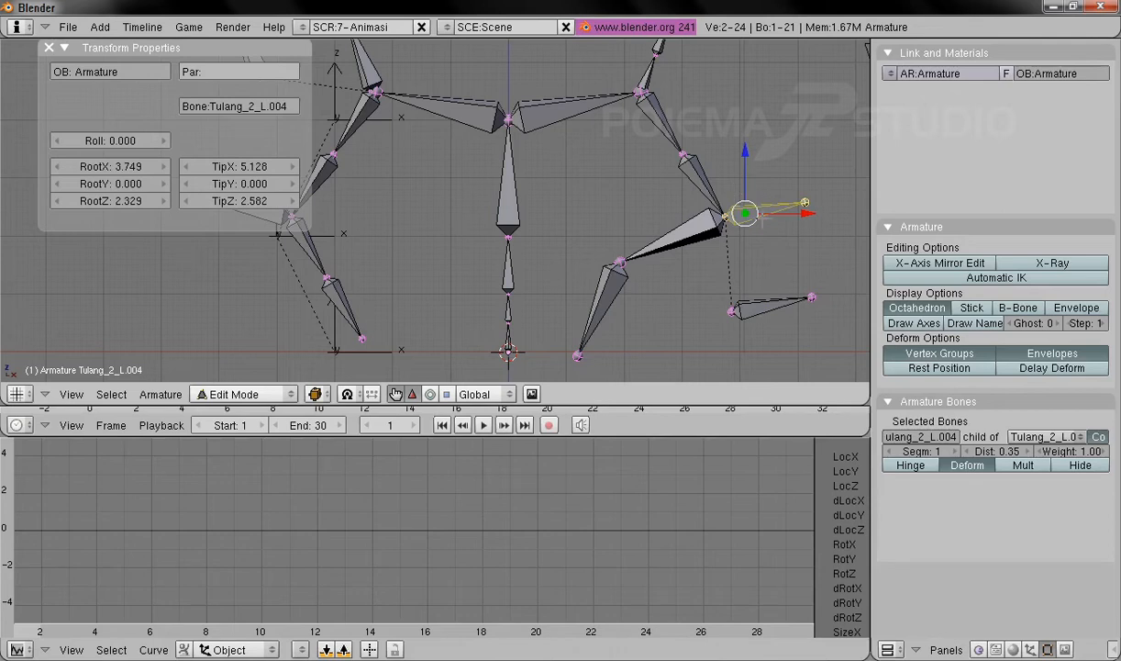
mouse_move(806, 213)
left_mouse_down()
mouse_move(780, 213)
mouse_move(811, 213)
left_mouse_up()
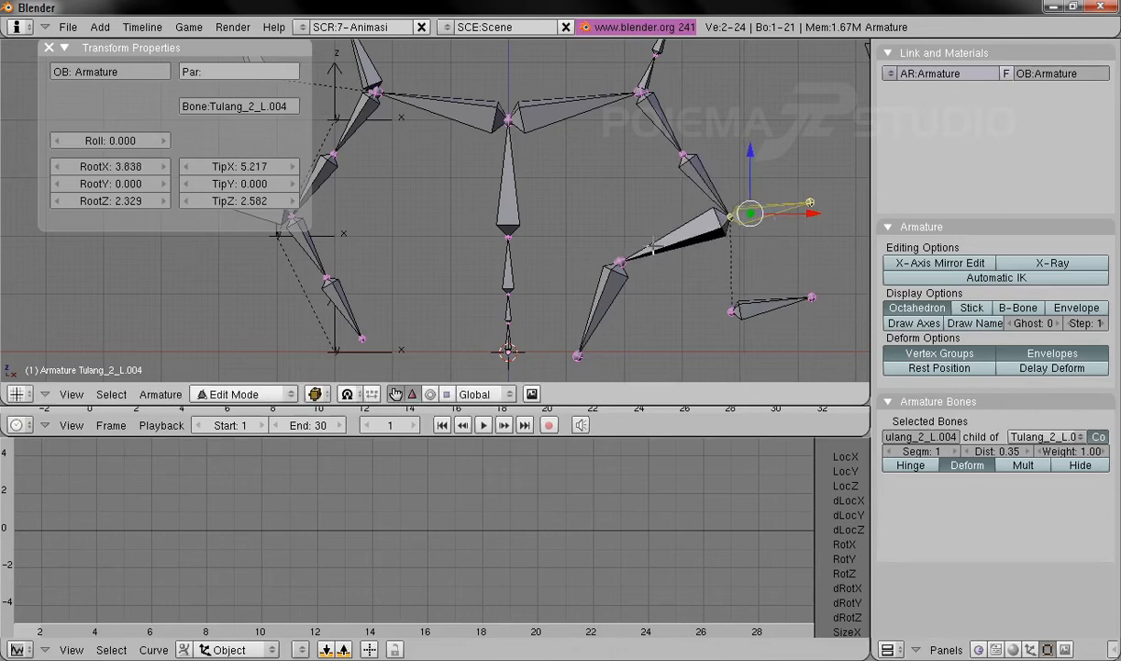
right_click(620, 291)
left_click_drag(670, 293, 697, 294)
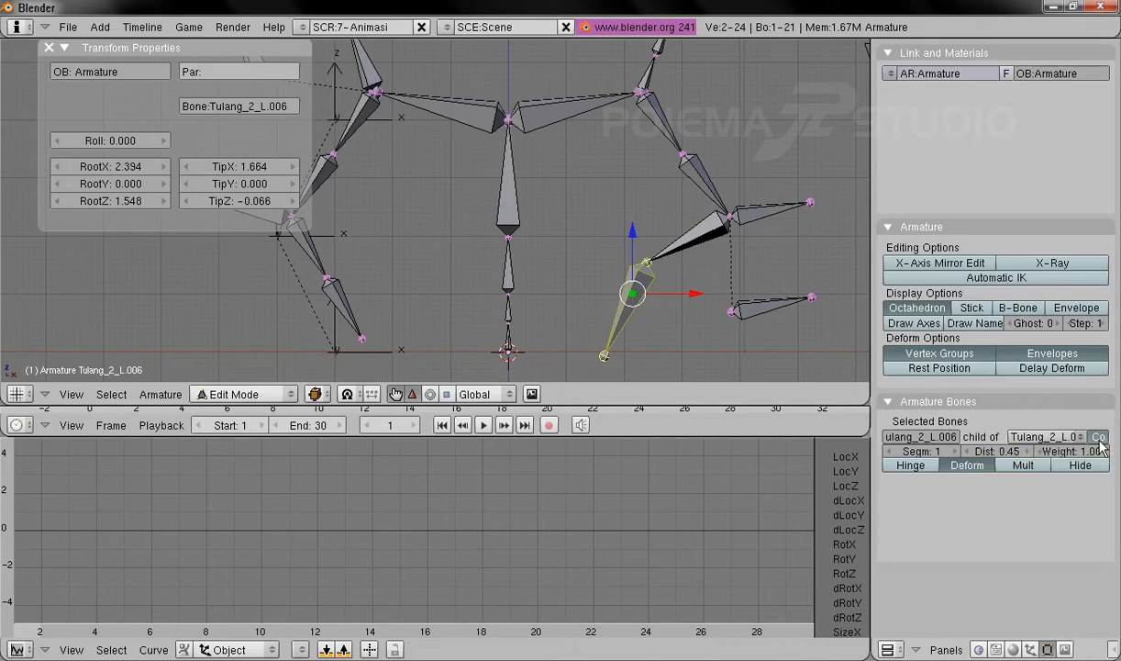
Disconnect Tulang_2_L.006 from its parent's tip and move it to a root position of about X 1.488, Z 1.637
right_click(634, 305)
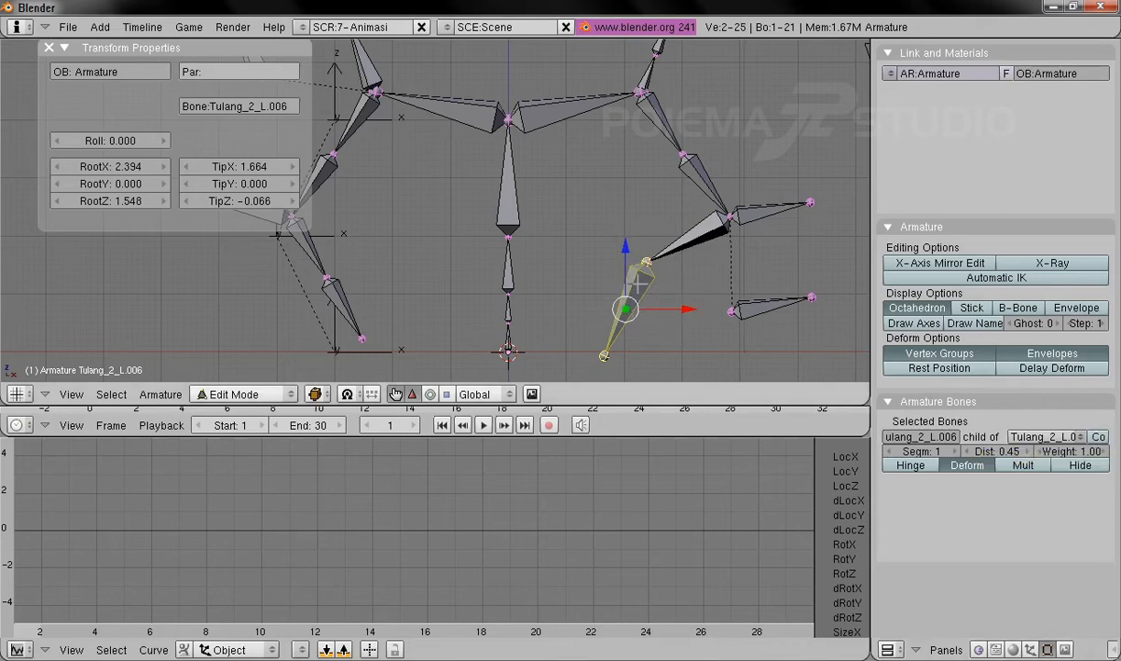
left_click_drag(688, 309, 633, 309)
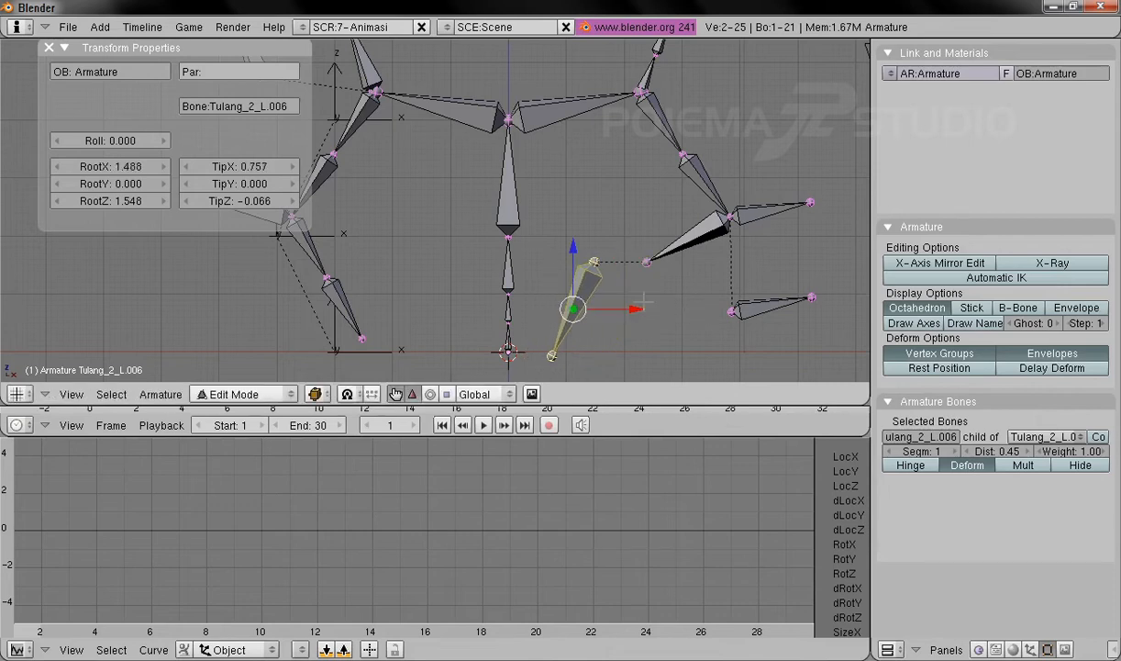
mouse_move(572, 246)
left_mouse_down()
mouse_move(571, 170)
mouse_move(573, 246)
left_mouse_up()
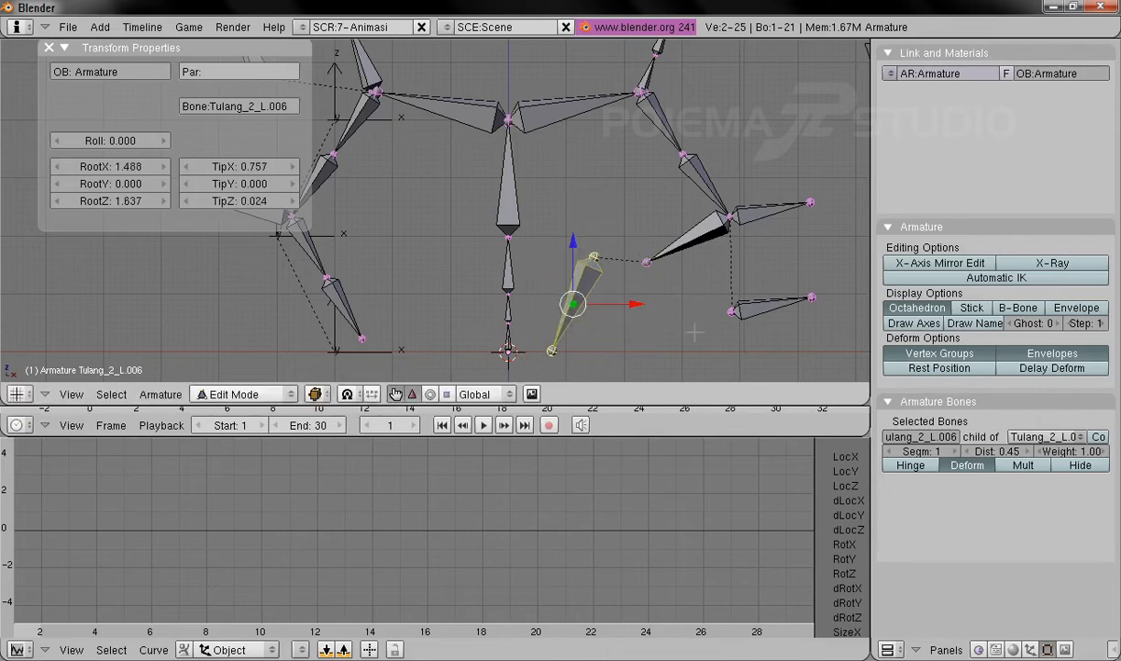
Clear the parent of Tulang_2_L.006 and move the bone so its root sits at about X 1.533, Z 1.890
left_click(1037, 437)
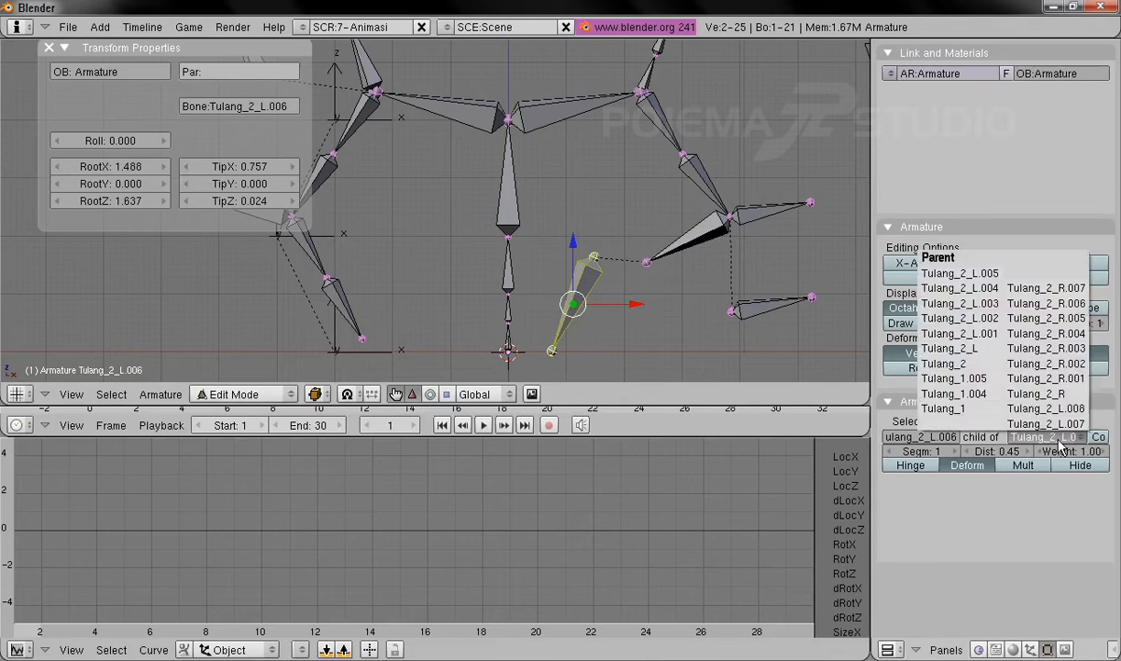
left_click(939, 427)
mouse_move(572, 303)
left_mouse_down()
mouse_move(605, 349)
mouse_move(572, 301)
mouse_move(633, 341)
mouse_move(587, 252)
mouse_move(633, 343)
mouse_move(615, 354)
mouse_move(626, 289)
mouse_move(575, 289)
left_mouse_up()
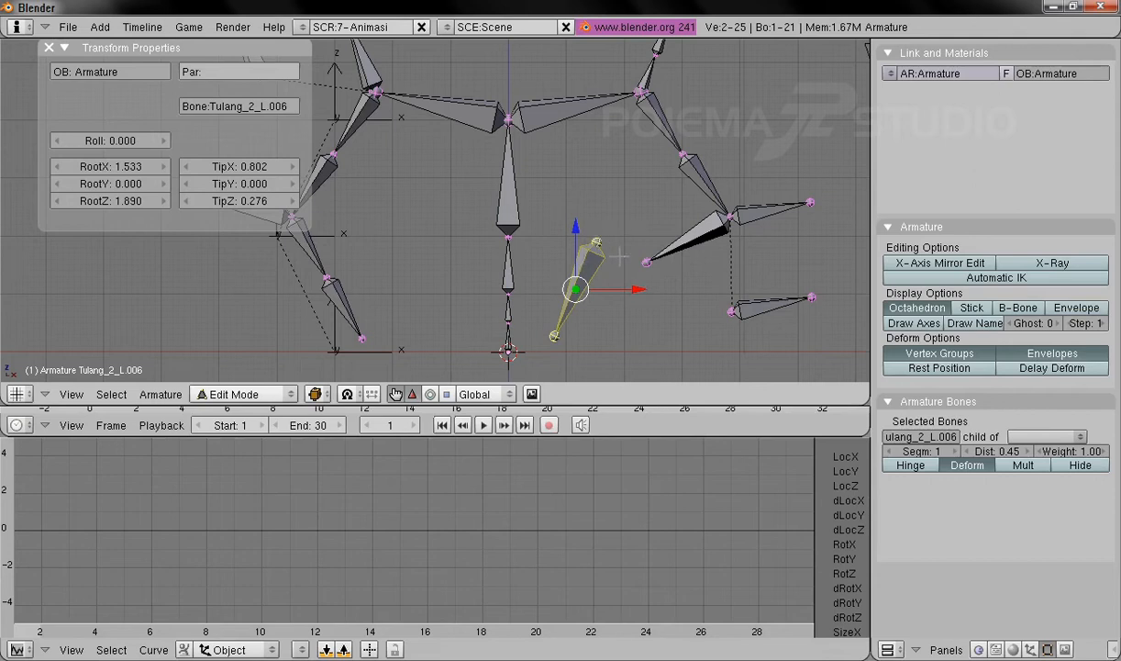
Set Tulang_2_L.002 as the parent of Tulang_2_L.006 and connect the child's root to the parent's tip
left_click(1055, 437)
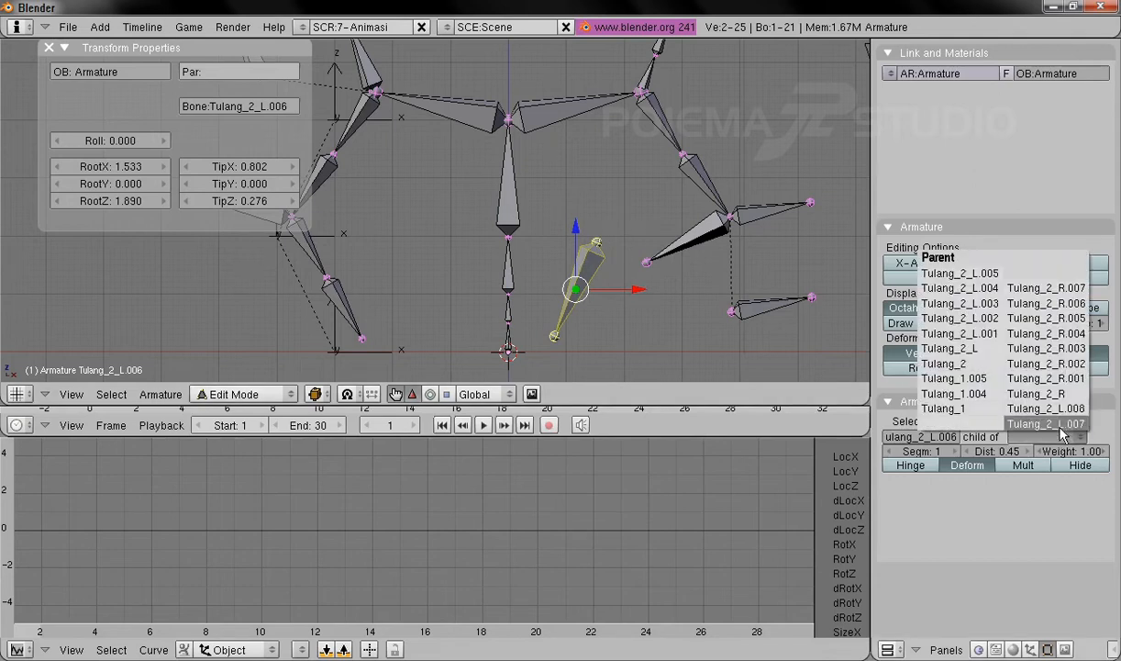
left_click(960, 317)
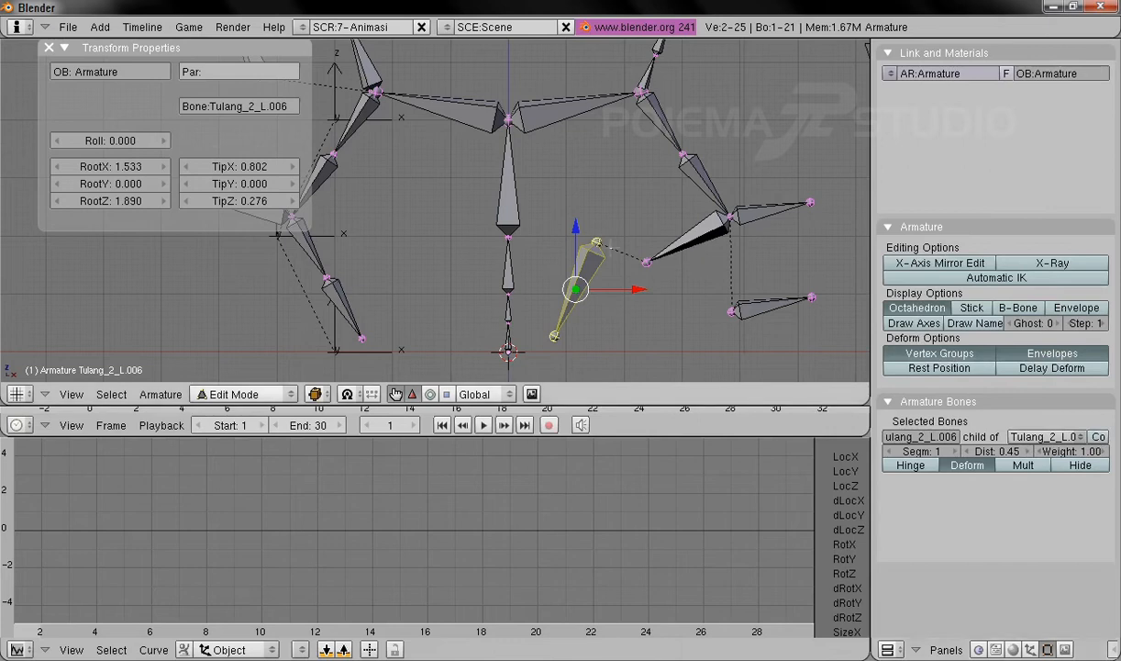
right_click(597, 242)
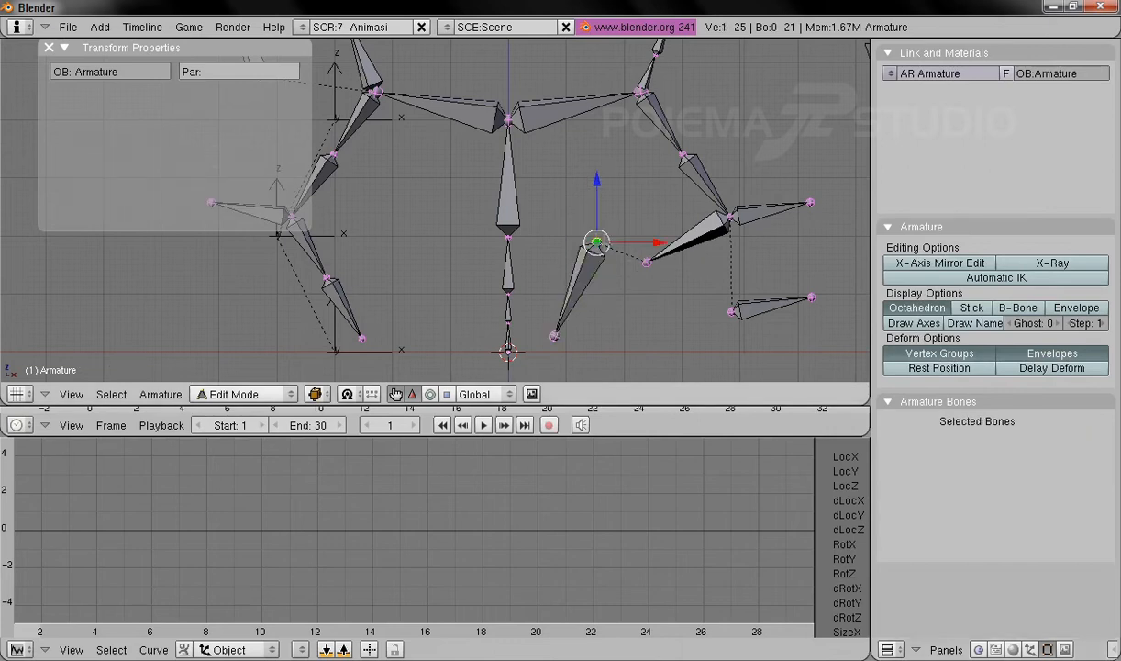
right_click(653, 264)
right_click(573, 266)
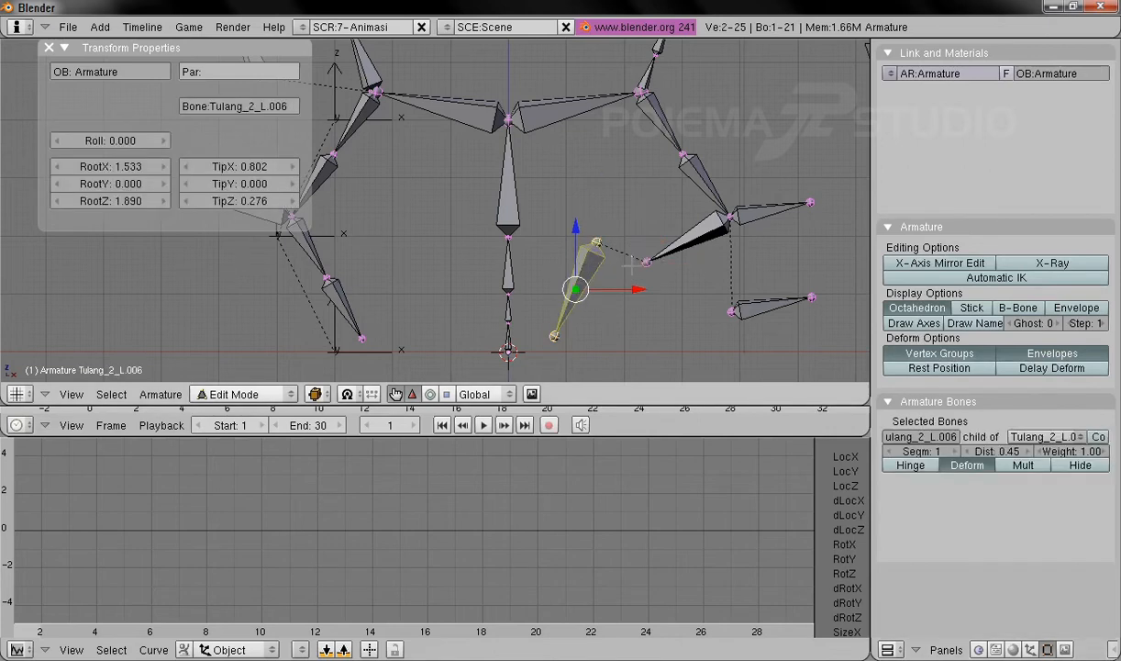
left_click(1098, 438)
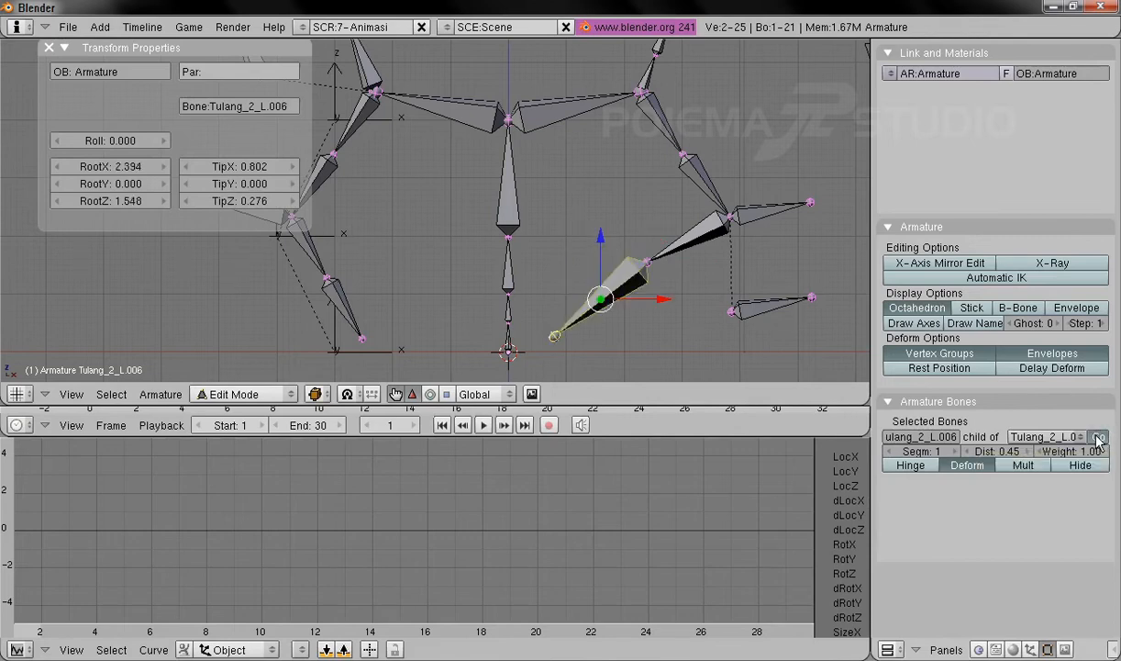
Clear the parent of bone Tulang_2_L.002
right_click(700, 229)
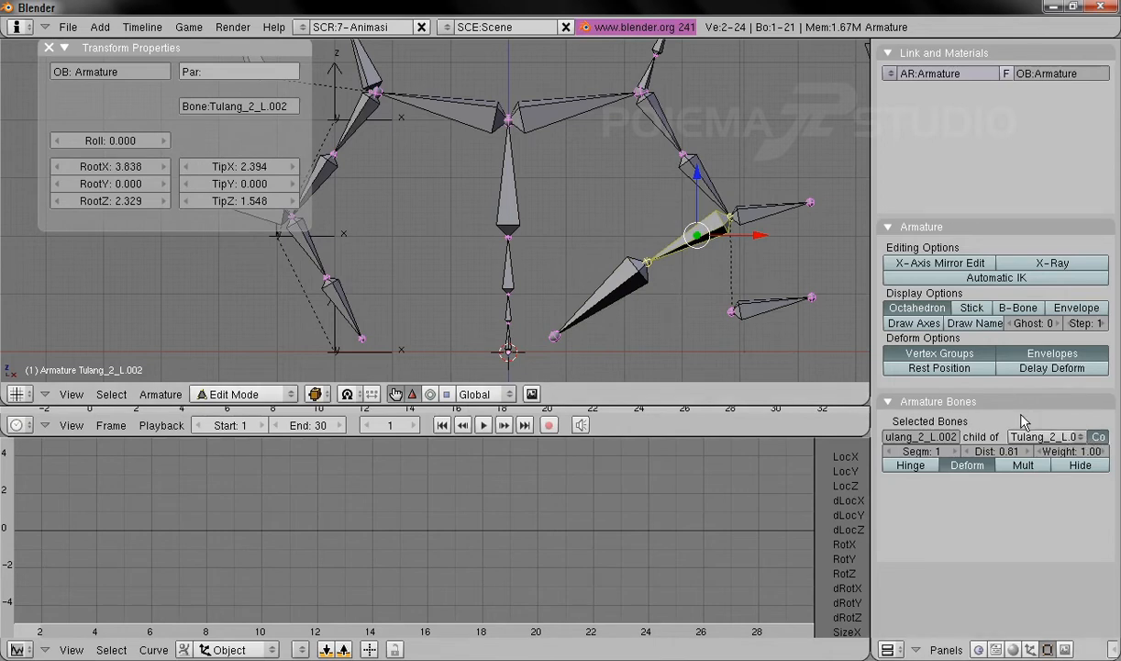
left_click(1037, 437)
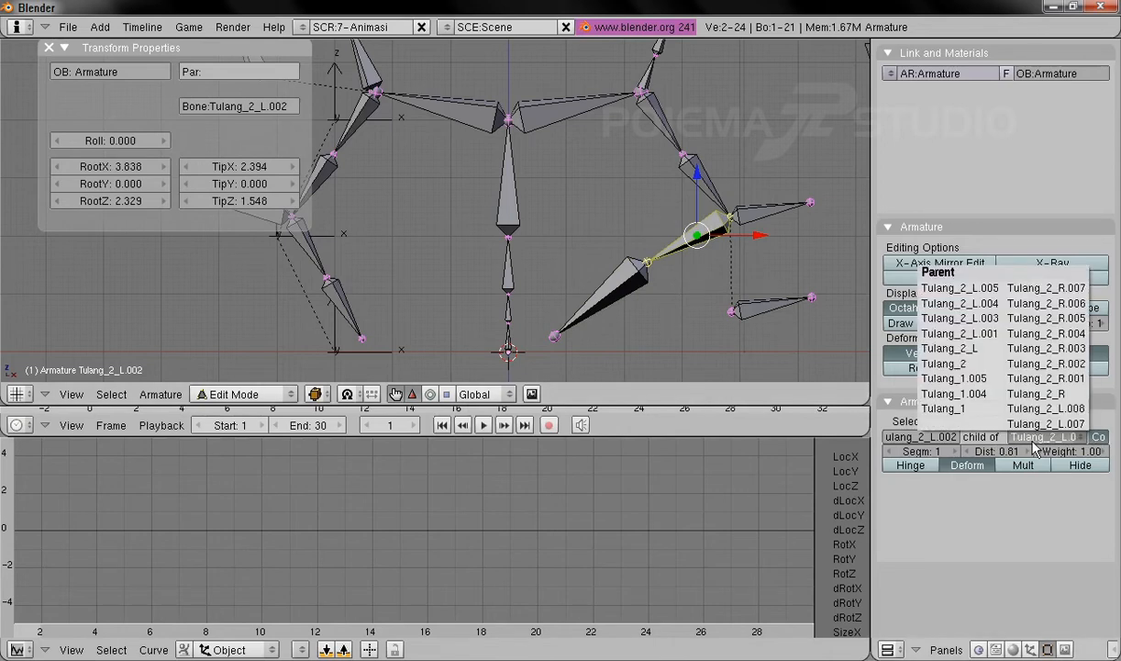
left_click(950, 429)
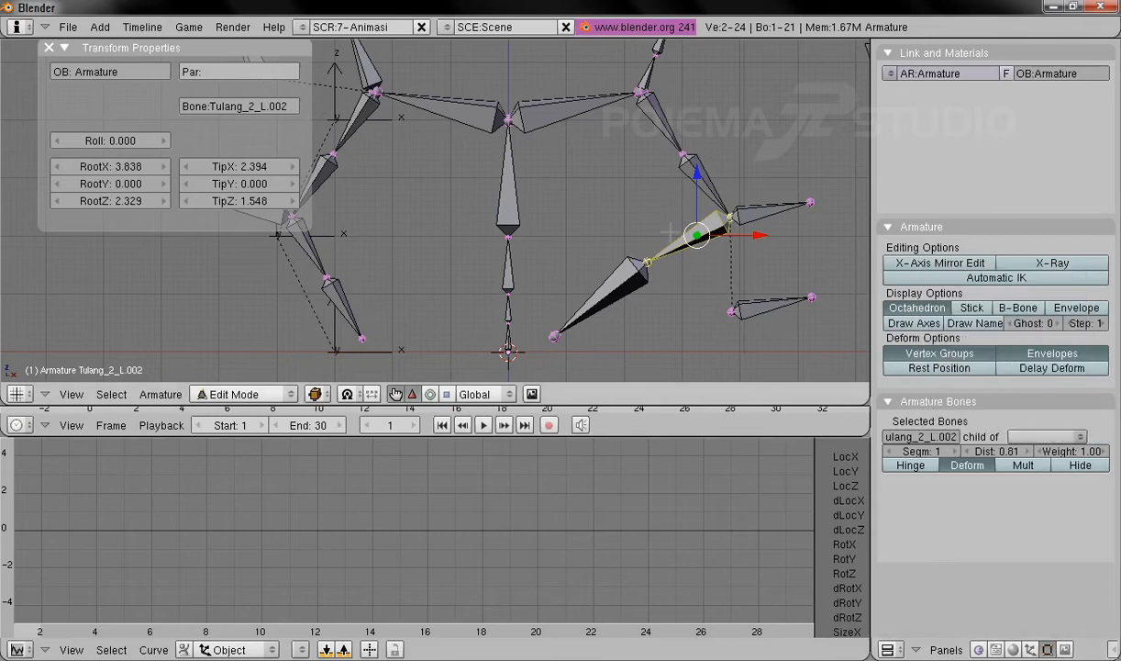
Move the parentless bone Tulang_2_L.002 away from the arm, placing its root at about X 3.303, Z 1.631
left_click_drag(684, 244, 667, 299)
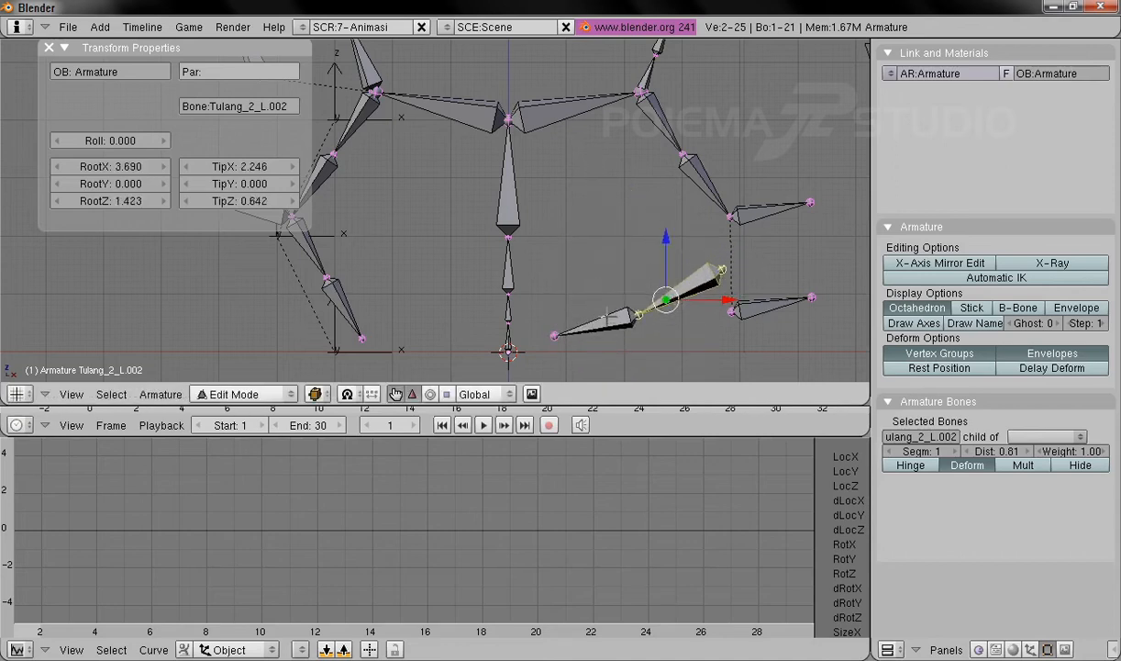
left_click_drag(666, 299, 643, 311)
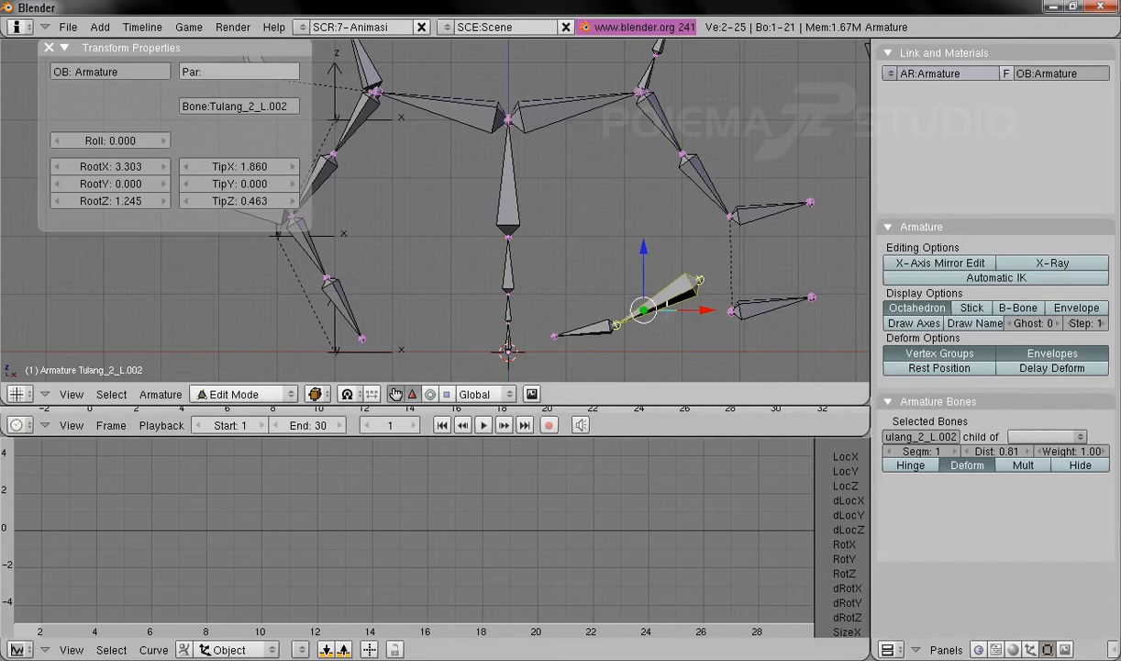
key("g")
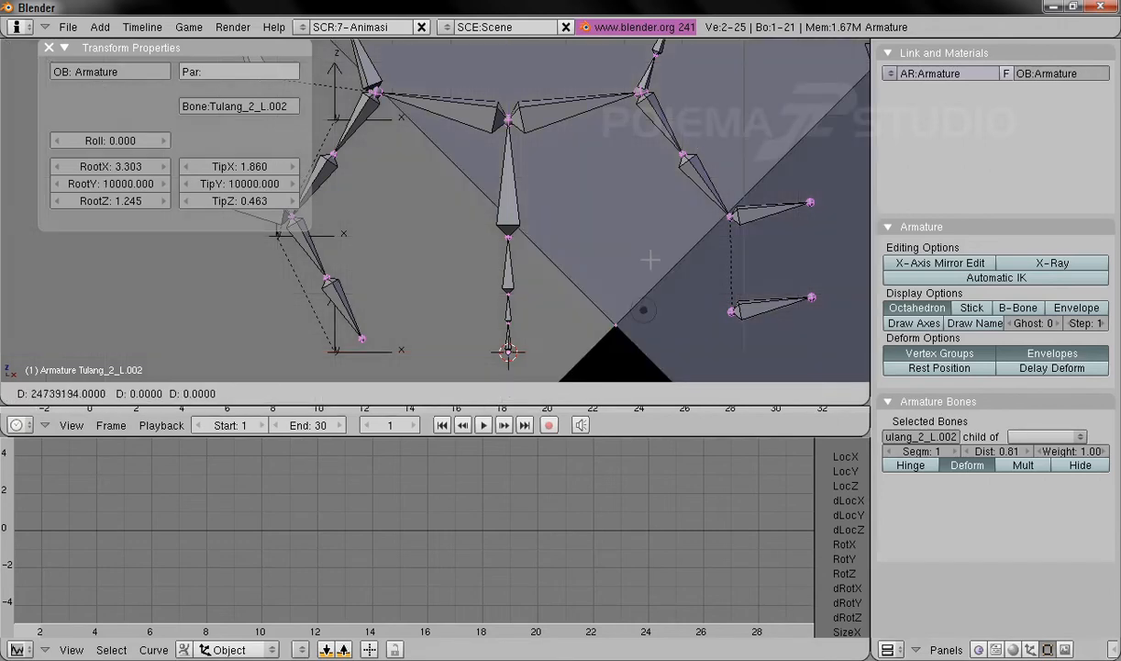
key("Escape")
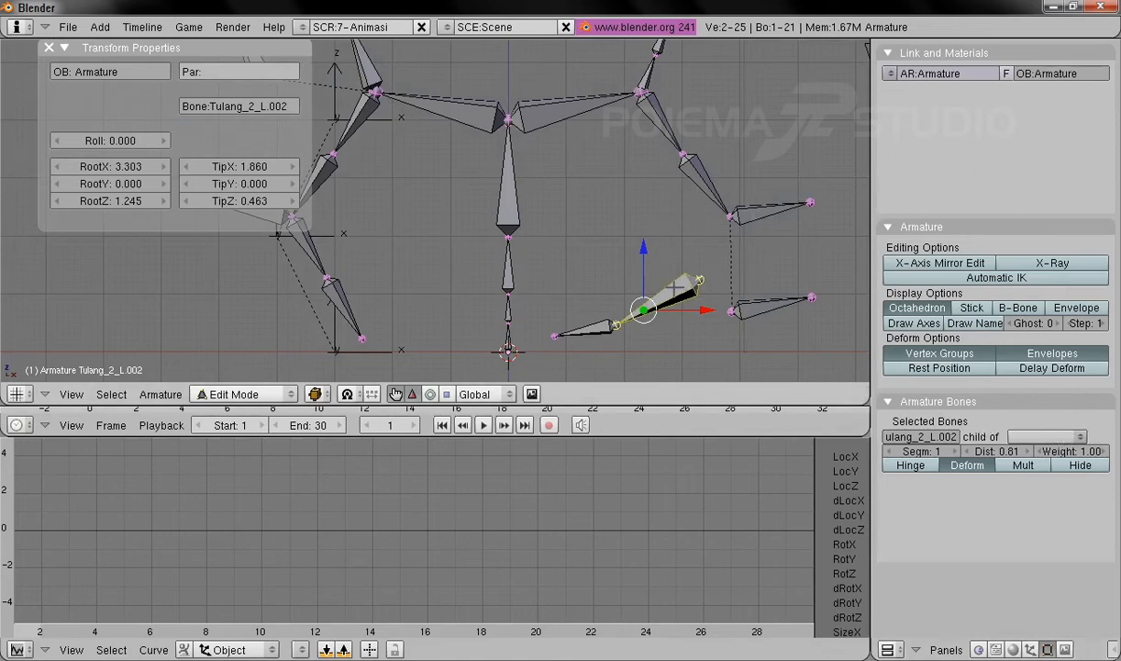
key("g")
key("z")
left_click(781, 232)
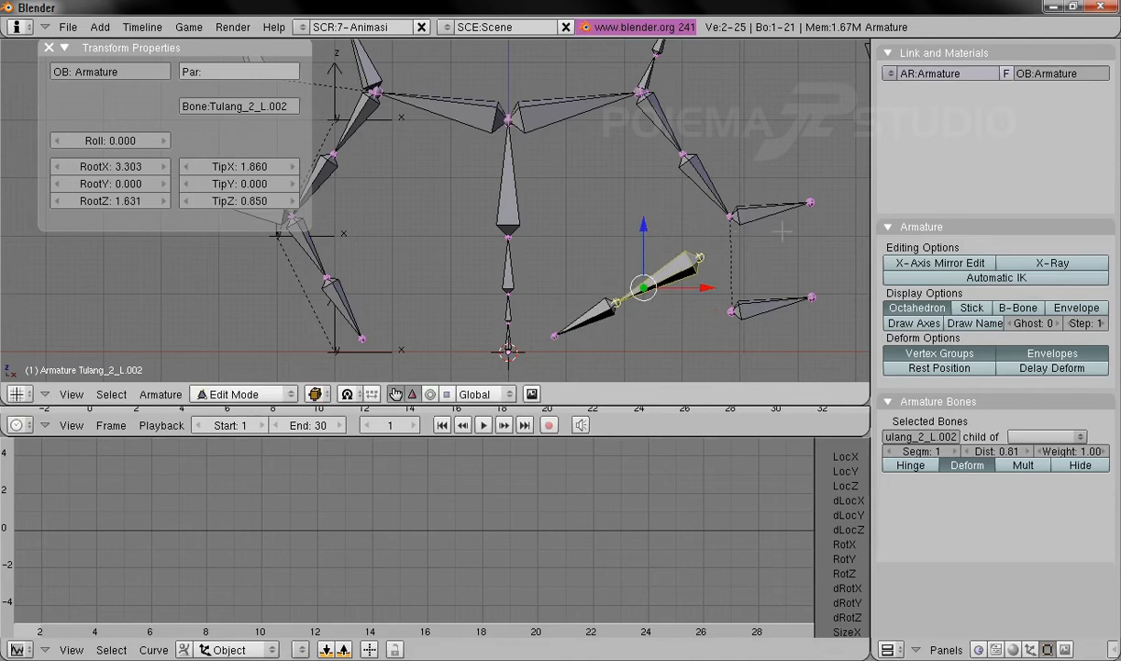
Set Tulang_2_L.004 as the parent of Tulang_2_L.002
right_click(776, 213)
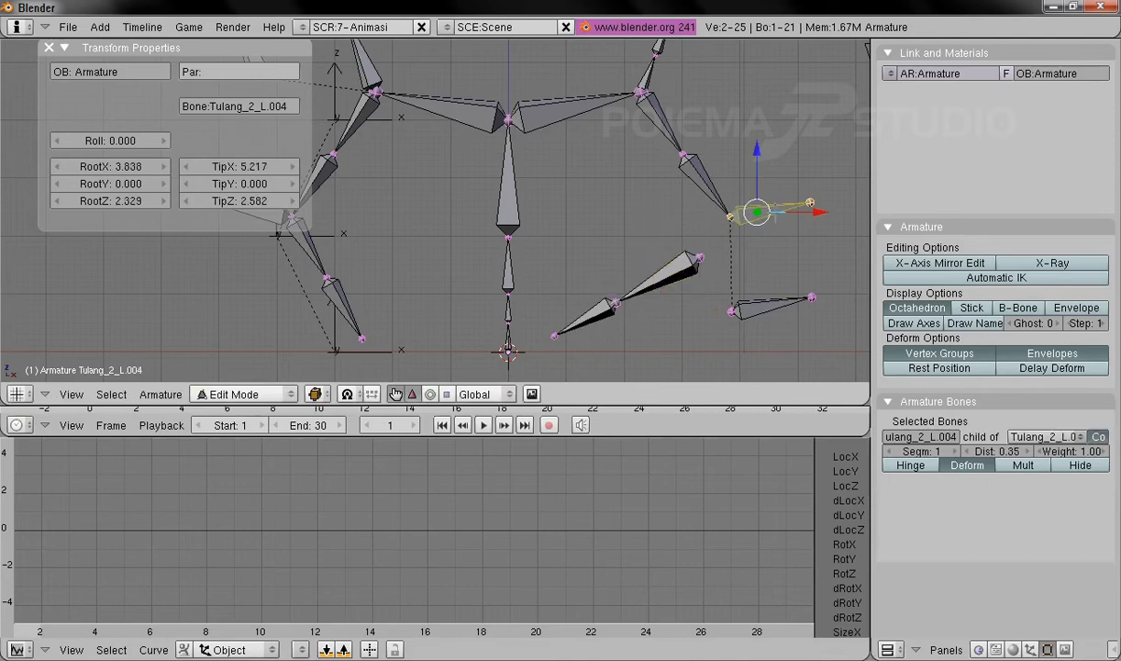
right_click(656, 264)
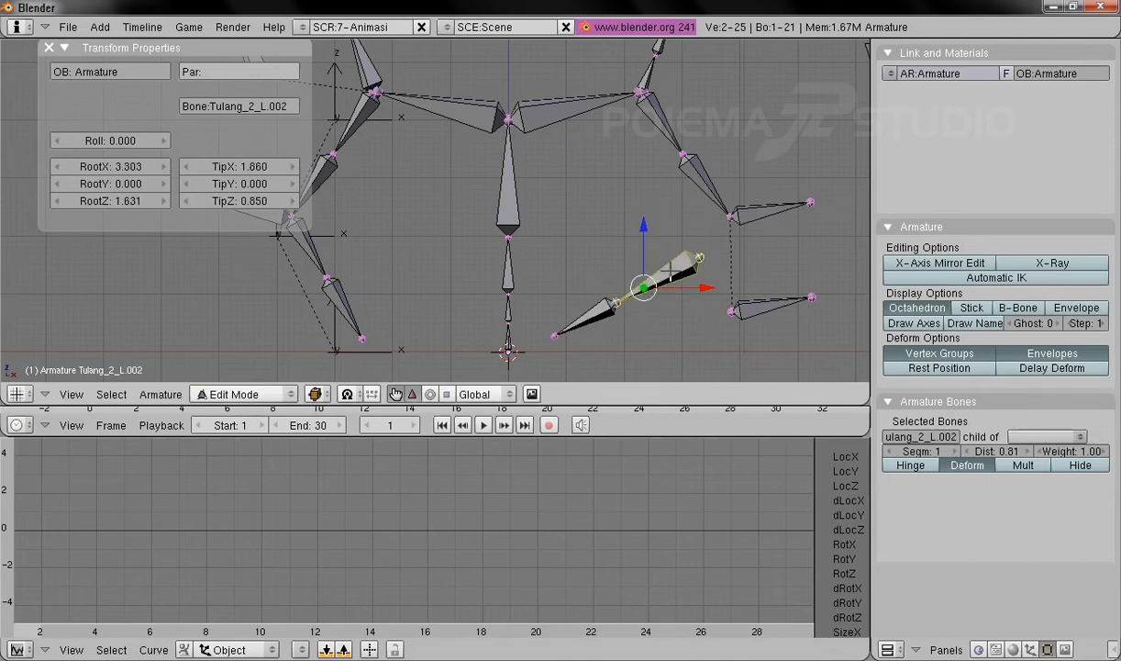
left_click(1034, 440)
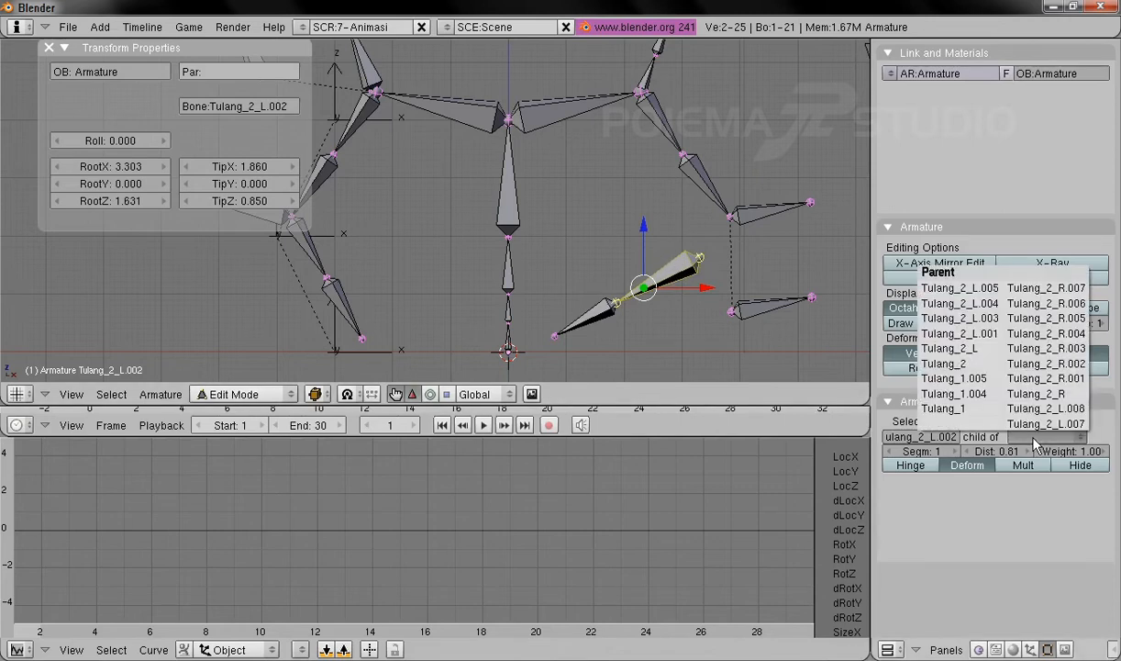
left_click(988, 306)
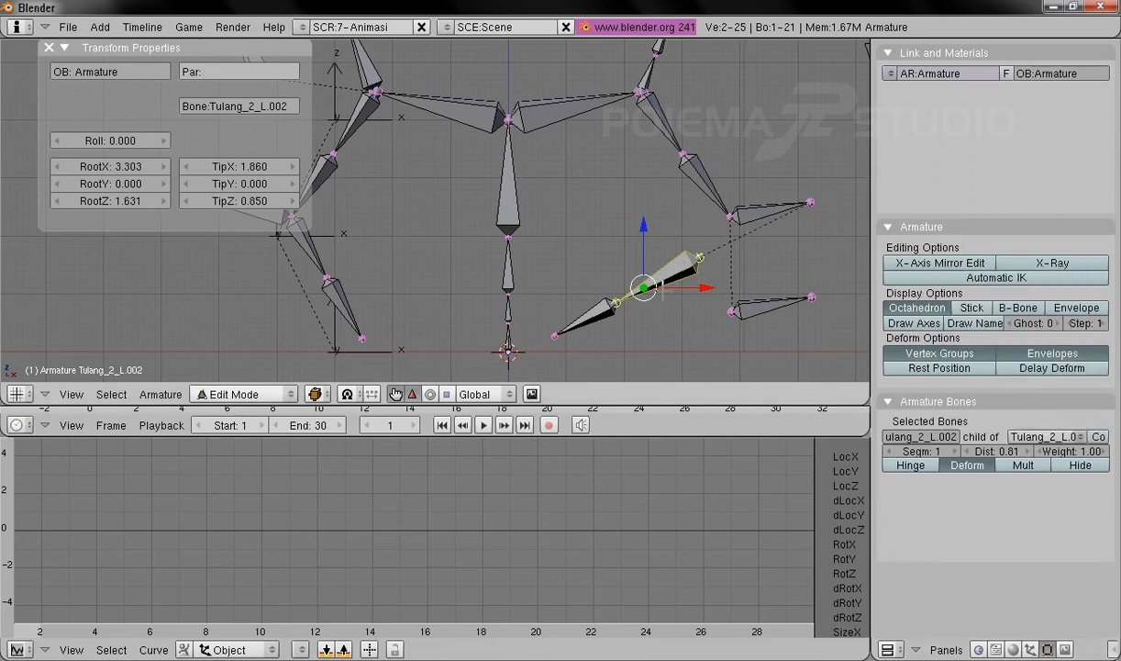
Move the unconnected child Tulang_2_L.002 to root about X 3.690, Z 1.379, and raise its parent Tulang_2_L.004 along Z to root Z about 2.523
key("g")
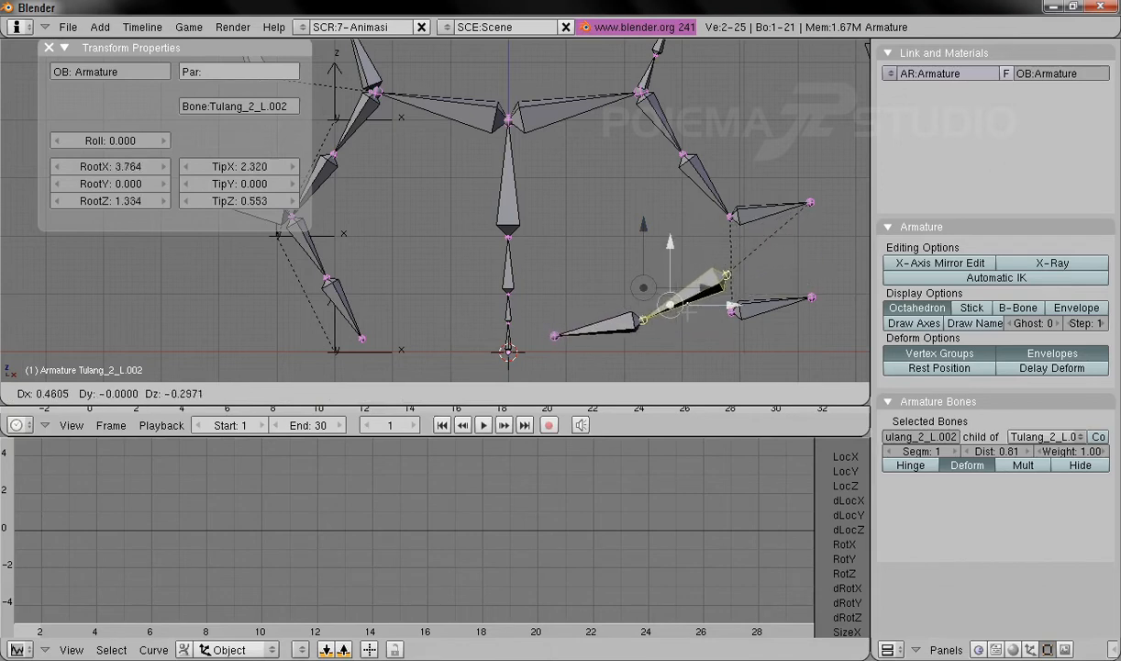
left_click(706, 280)
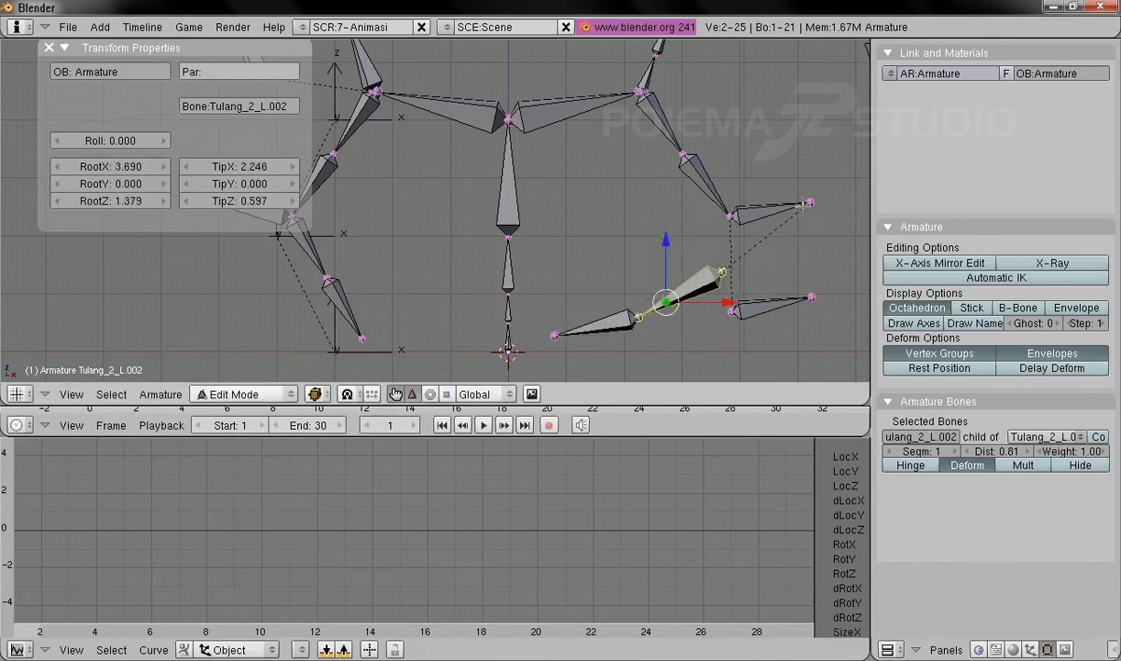
right_click(775, 209)
key("g")
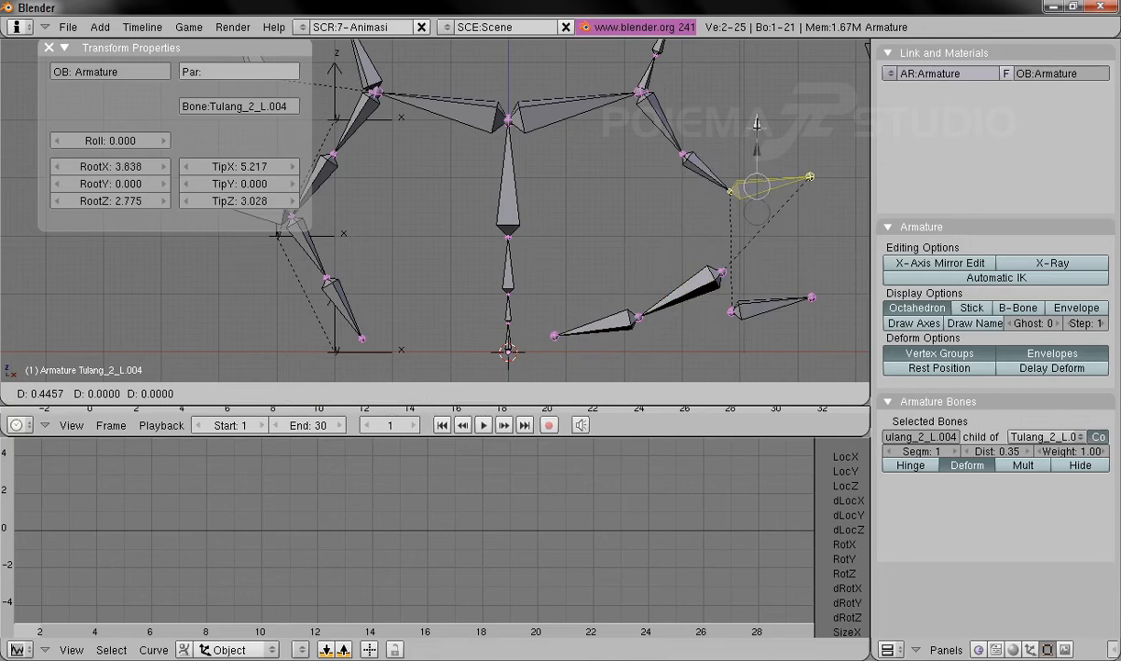
left_click(720, 136)
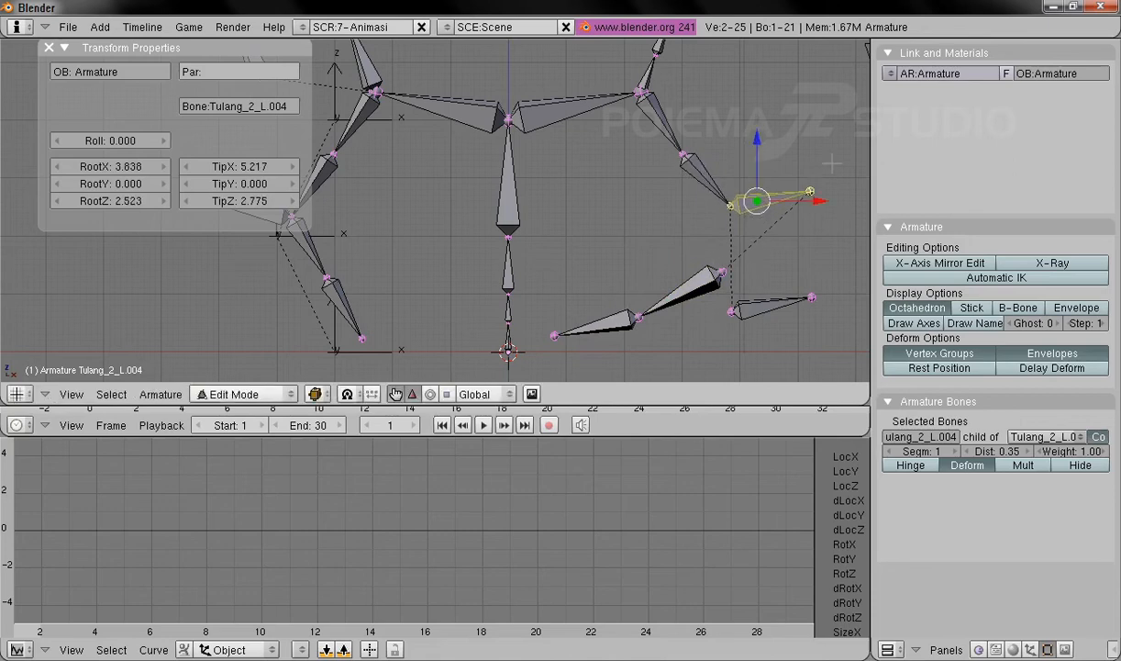
Connect bone Tulang_2_L.002 to its parent and move it so its root sits at about X 5.485, Z 2.552
right_click(703, 290)
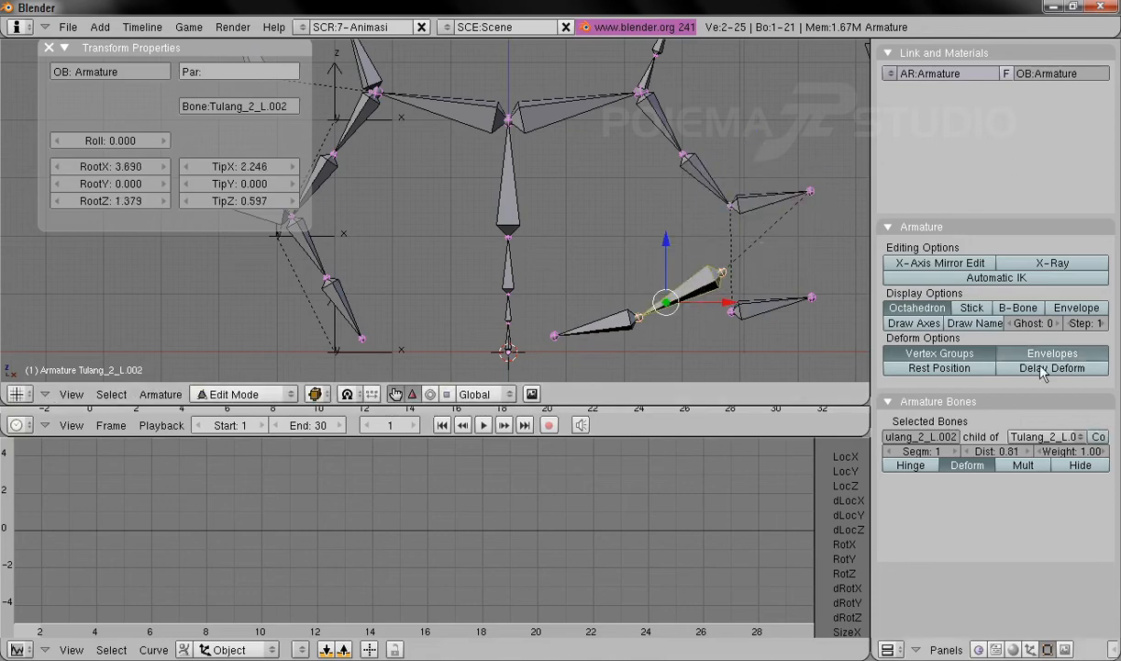
left_click(1097, 437)
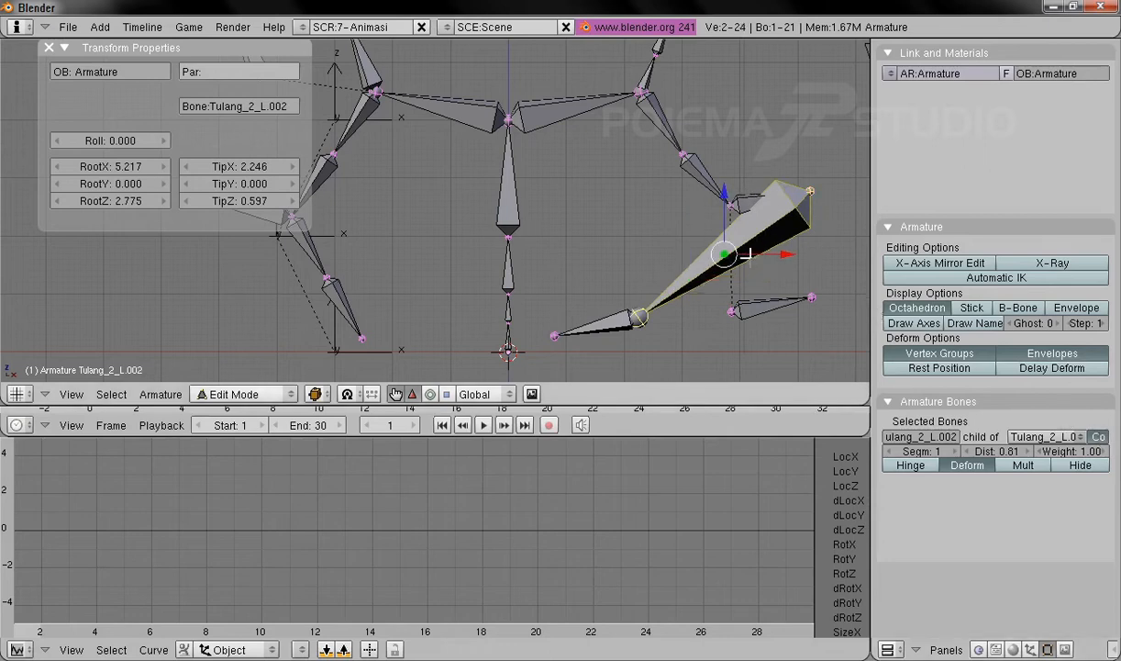
key("g")
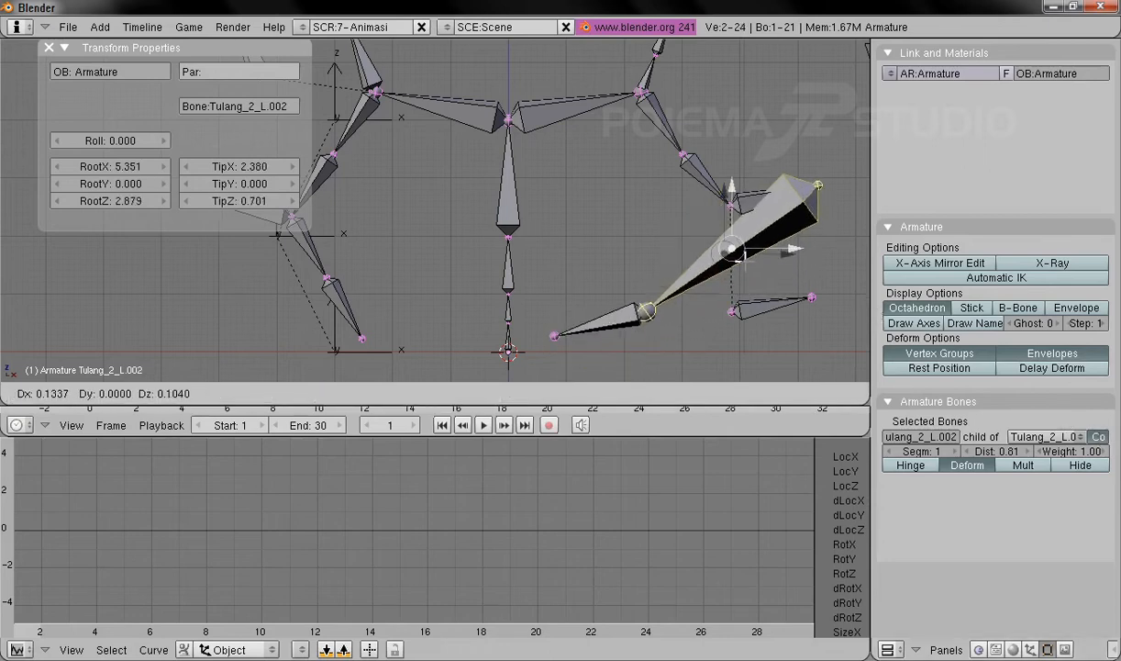
left_click(756, 271)
Move the joint between Tulang_2_L.002 and its connected child twice, placing it at about X 3.182, Z 0.983
right_click(653, 330)
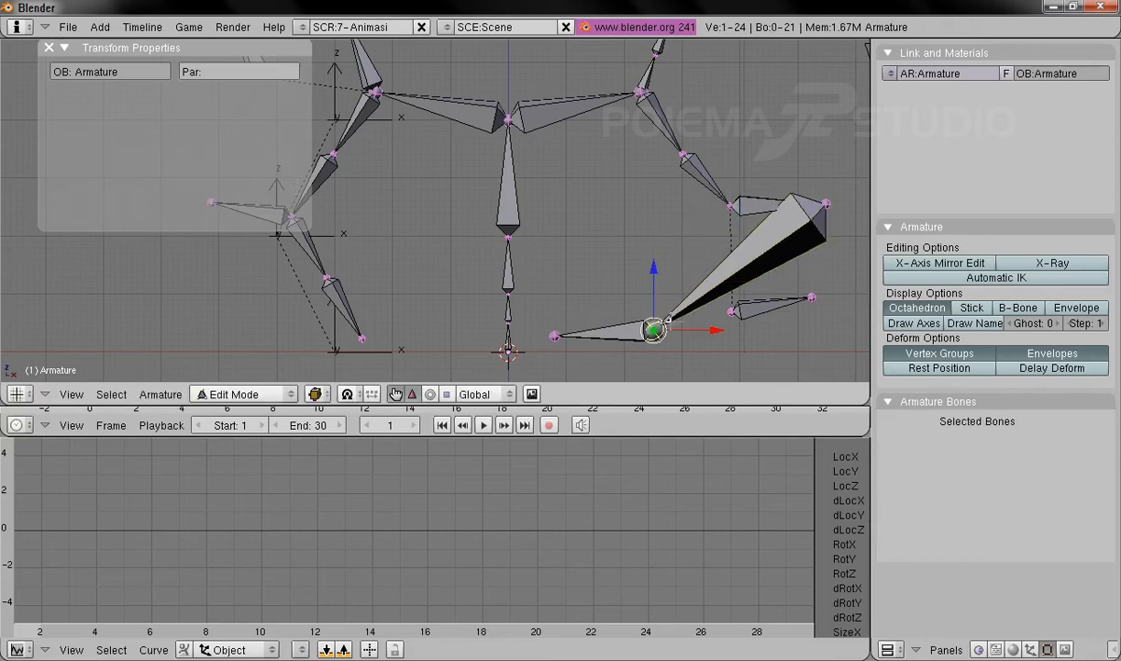
key("g")
left_click(675, 274)
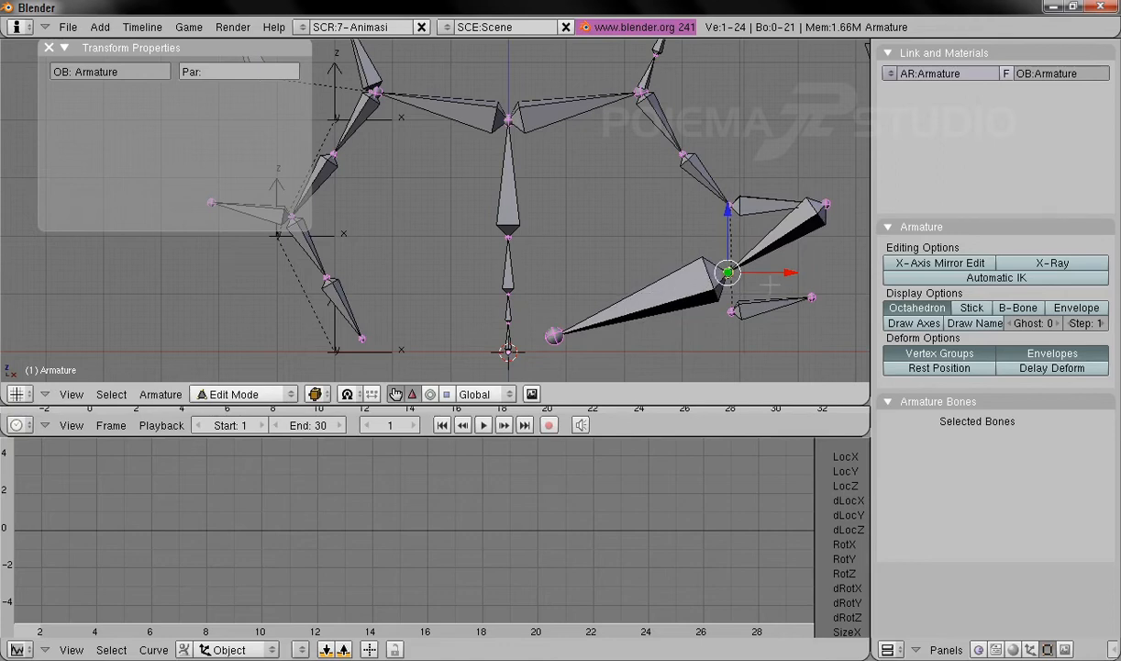
key("g")
left_click(670, 286)
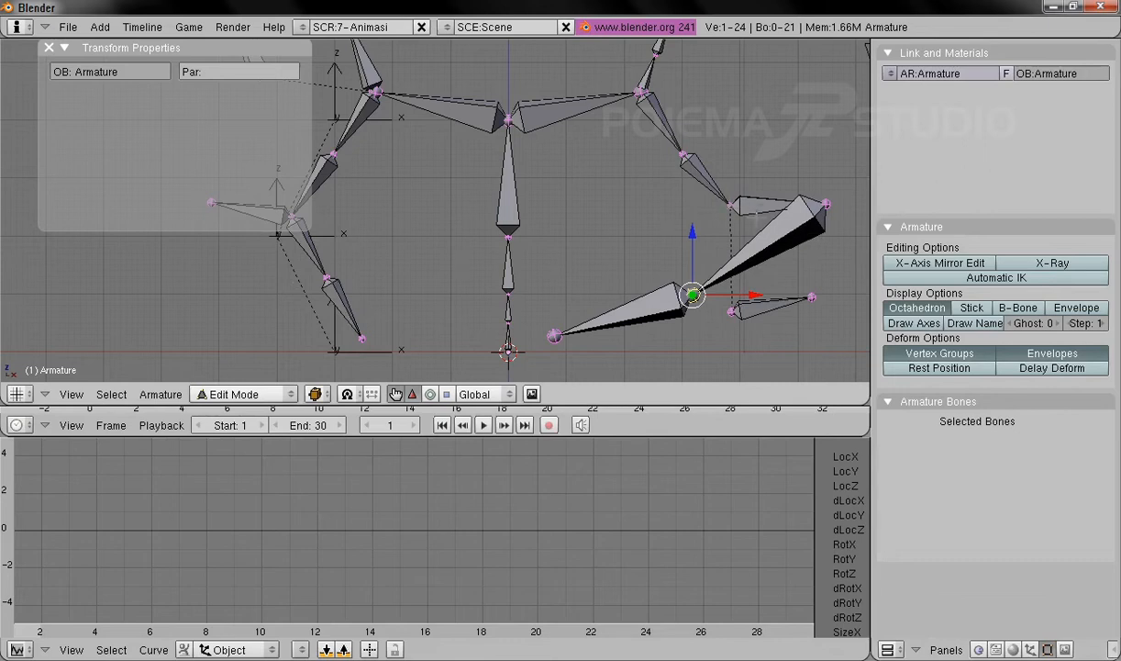
Move the connected bone Tulang_2_L.006 so its root is at about X 3.568, Z 1.414 and its tip at X 1.188, Z 0.707
right_click(734, 206)
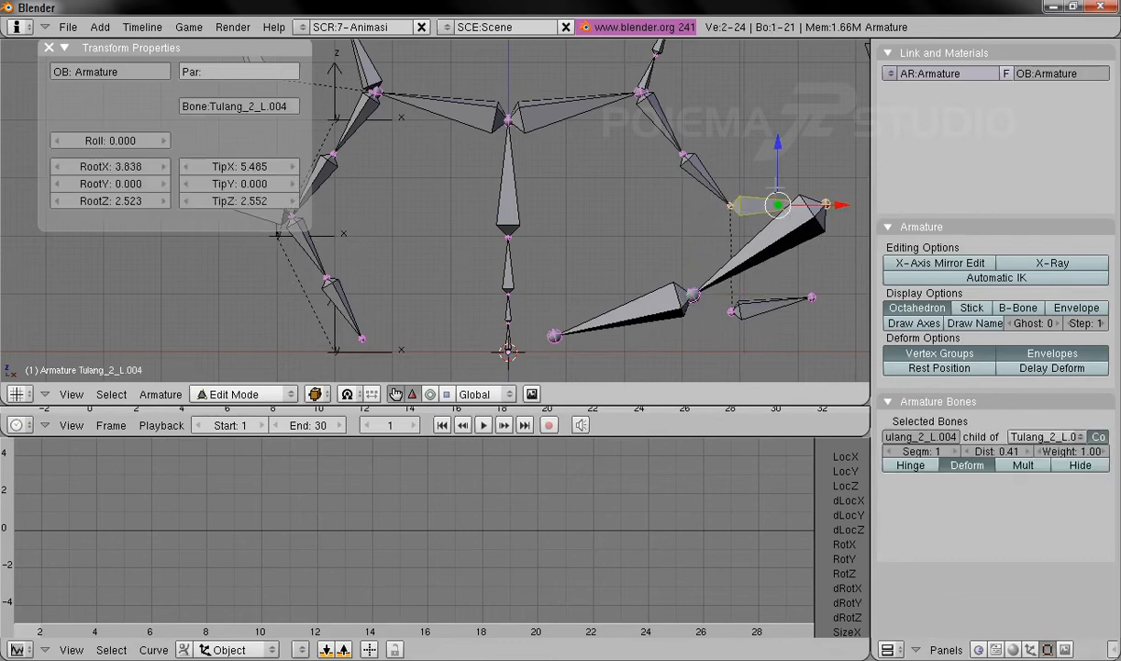
right_click(754, 209)
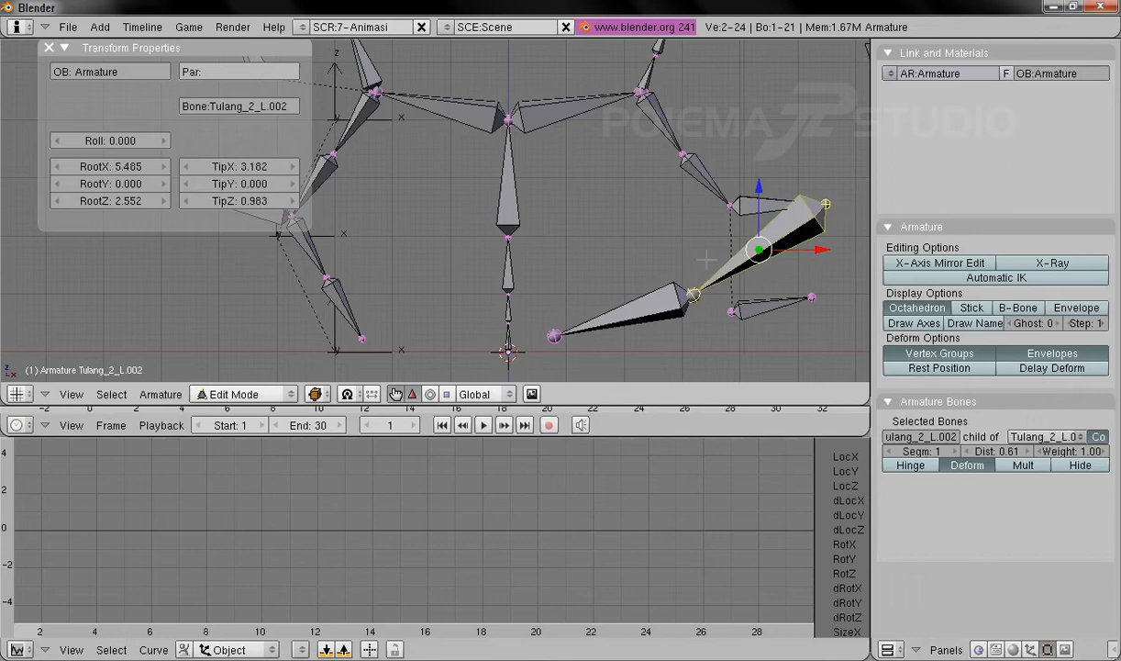
right_click(643, 311)
left_click_drag(652, 251, 733, 283)
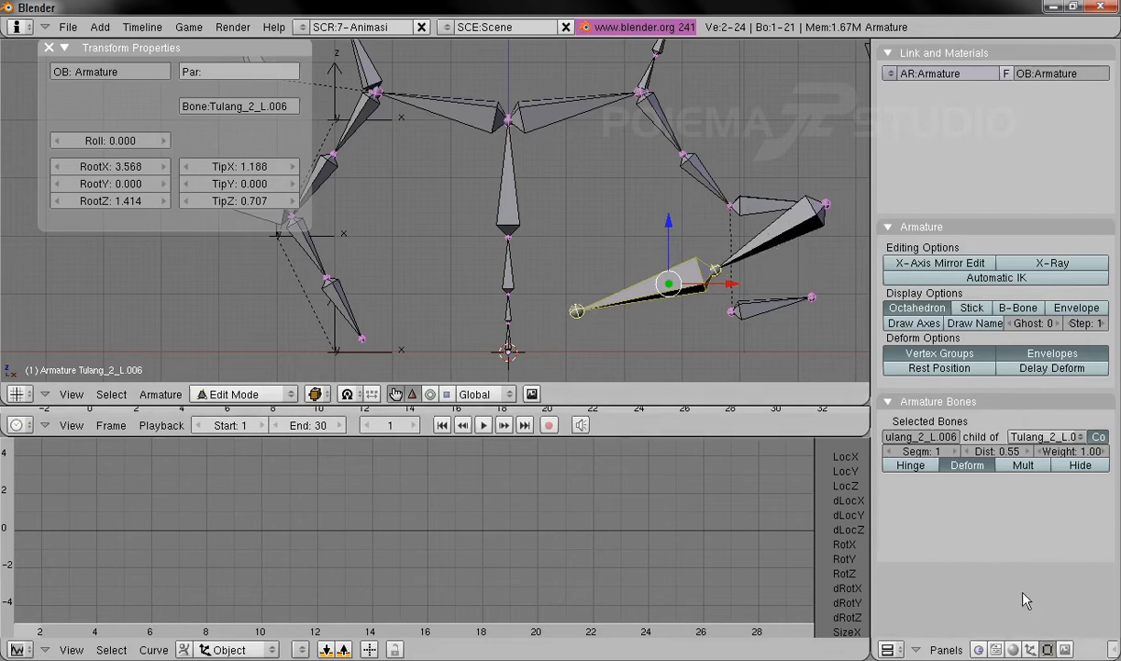
Display the bones as Stick and then B-Bone, and lower the joint between Tulang_2_L.002 and Tulang_2_L.006 slightly
left_click(980, 312)
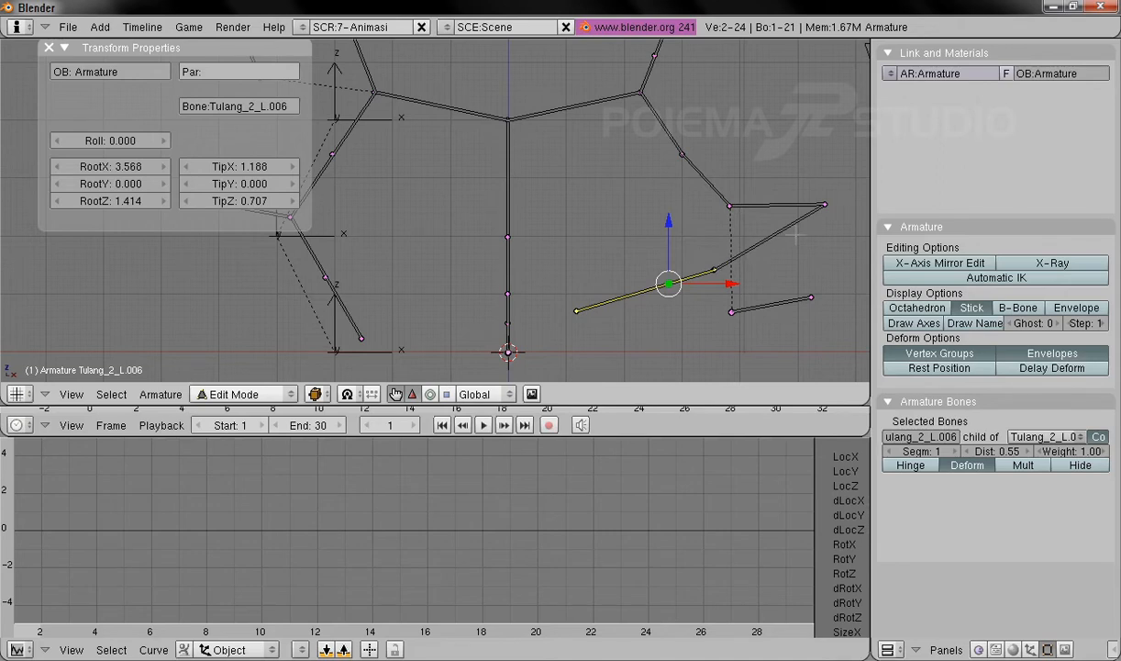
left_click(1016, 310)
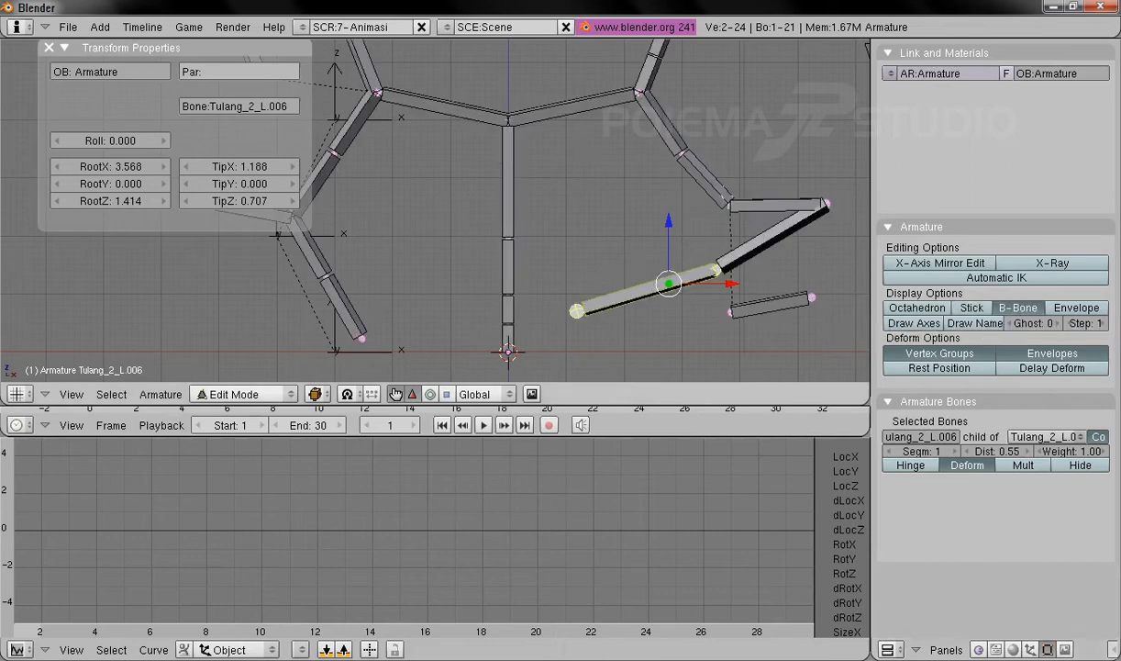
right_click(716, 270)
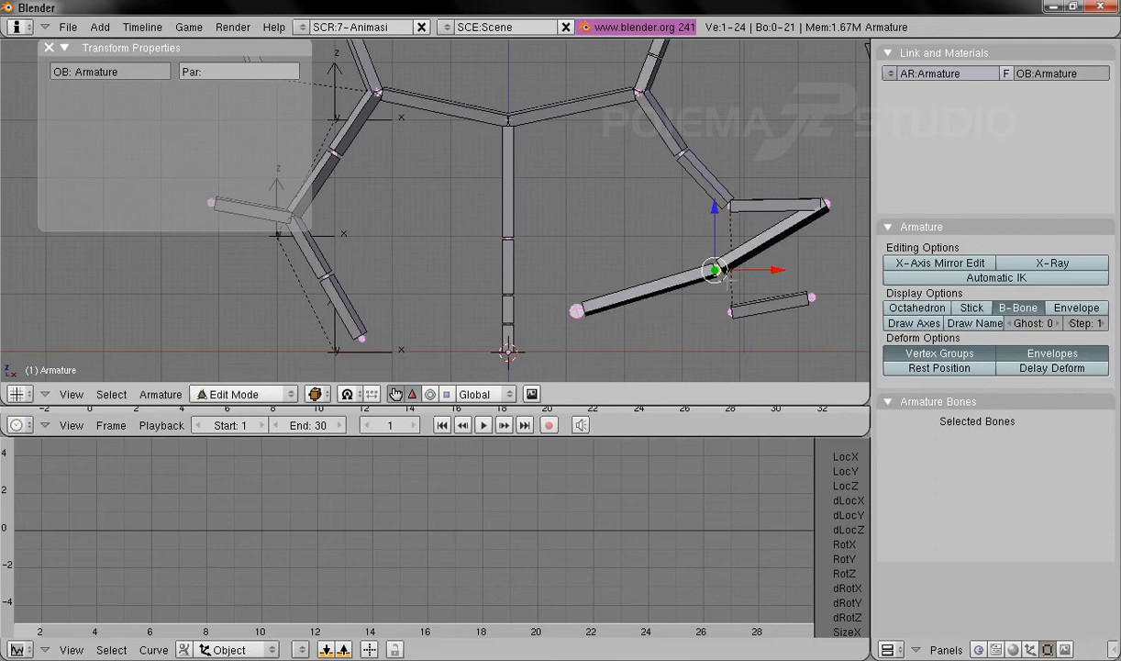
key("g")
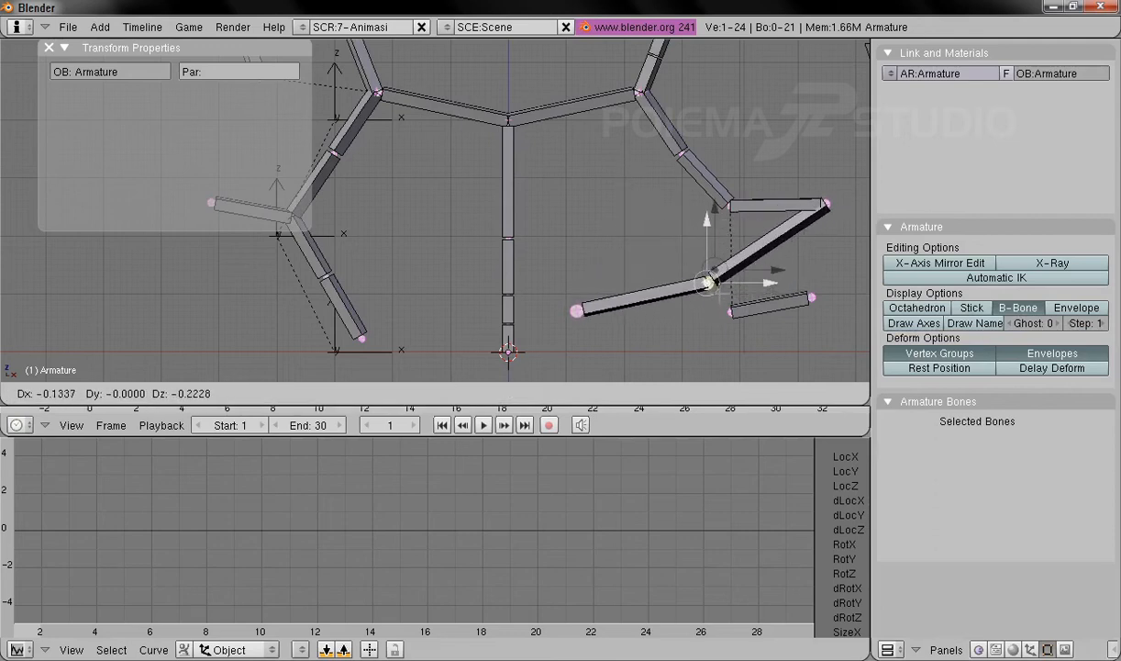
left_click(705, 286)
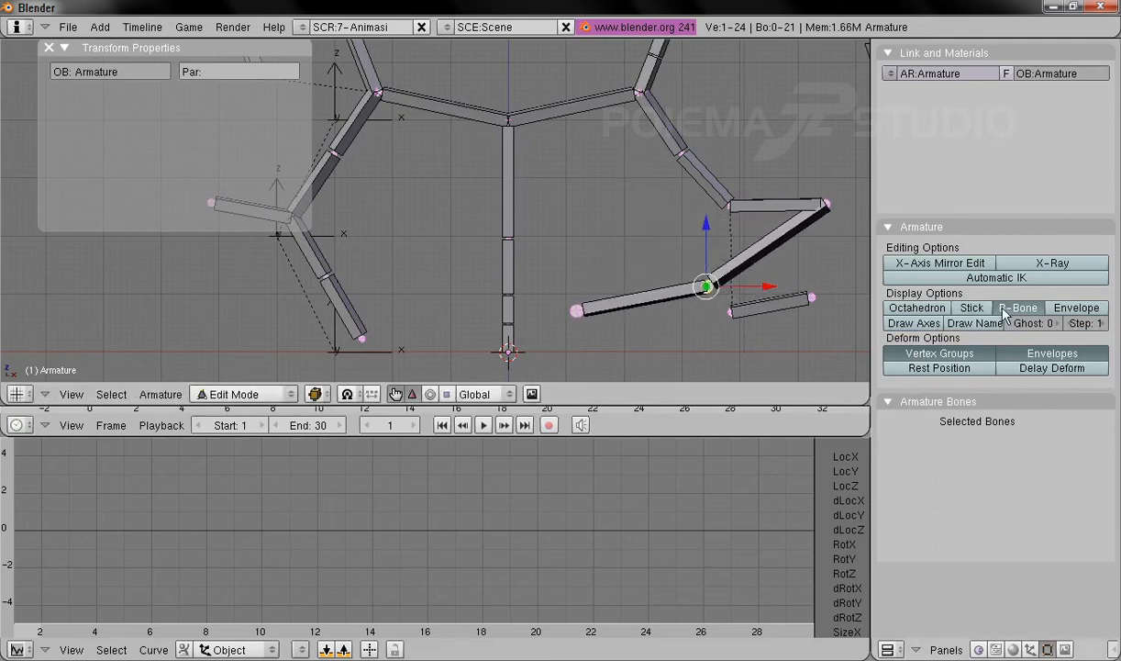
Change the bone display to Octahedron and then Stick, and move the root joint of Tulang_2_L.006 to about X 3.494, Z 1.117
left_click(908, 310)
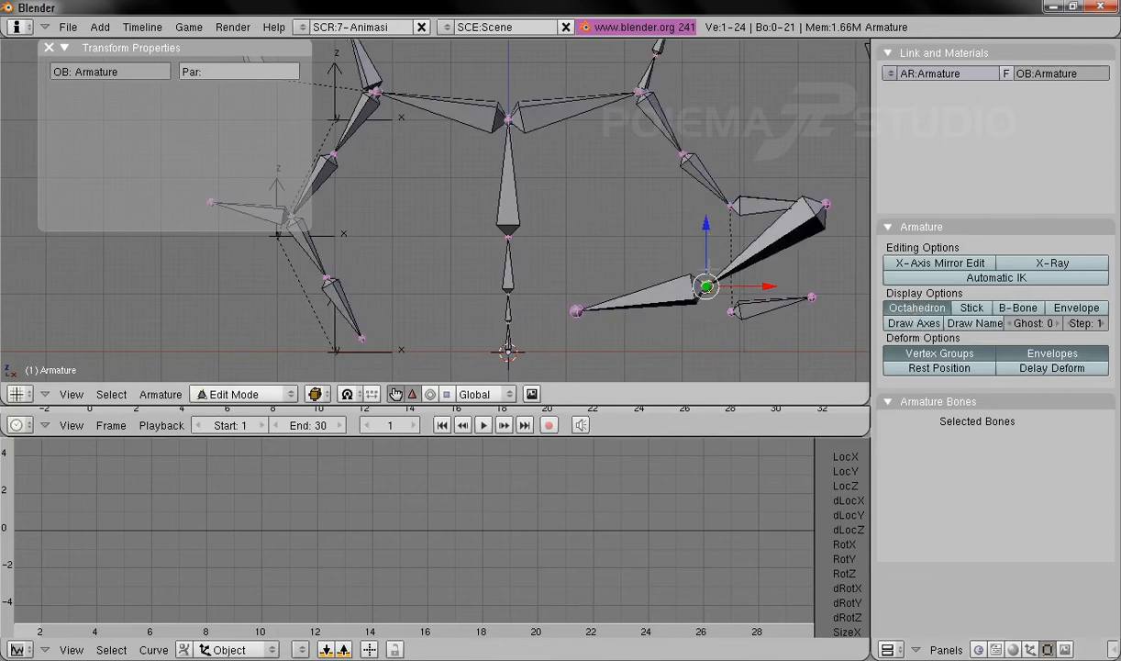
right_click(574, 308)
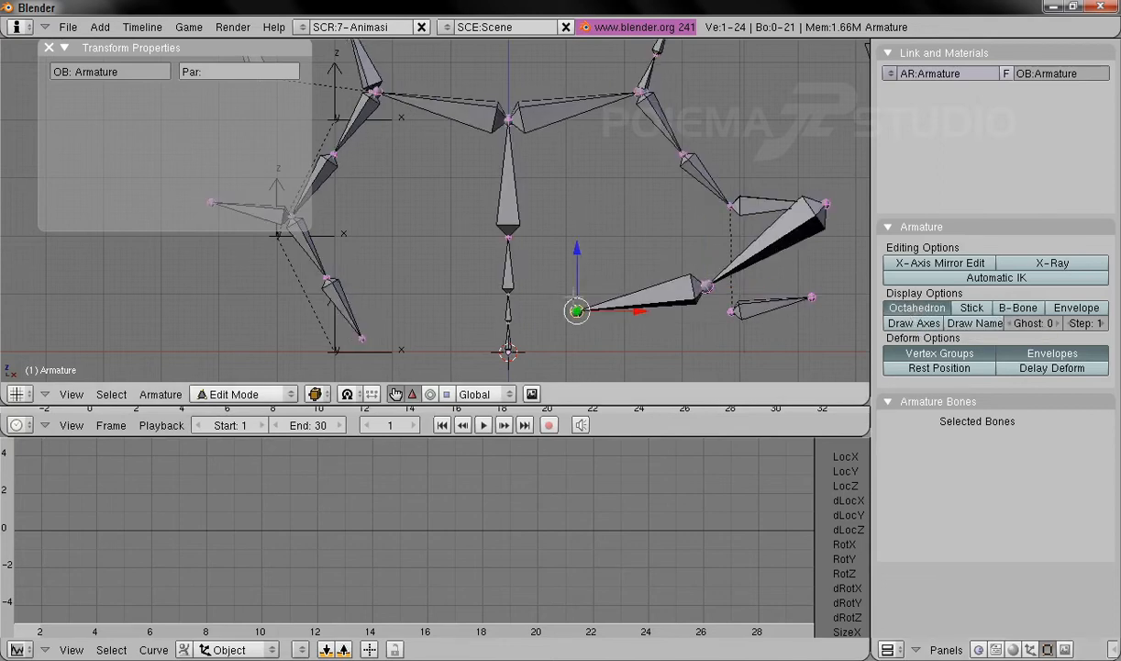
left_click(975, 308)
right_click(707, 288)
key("g")
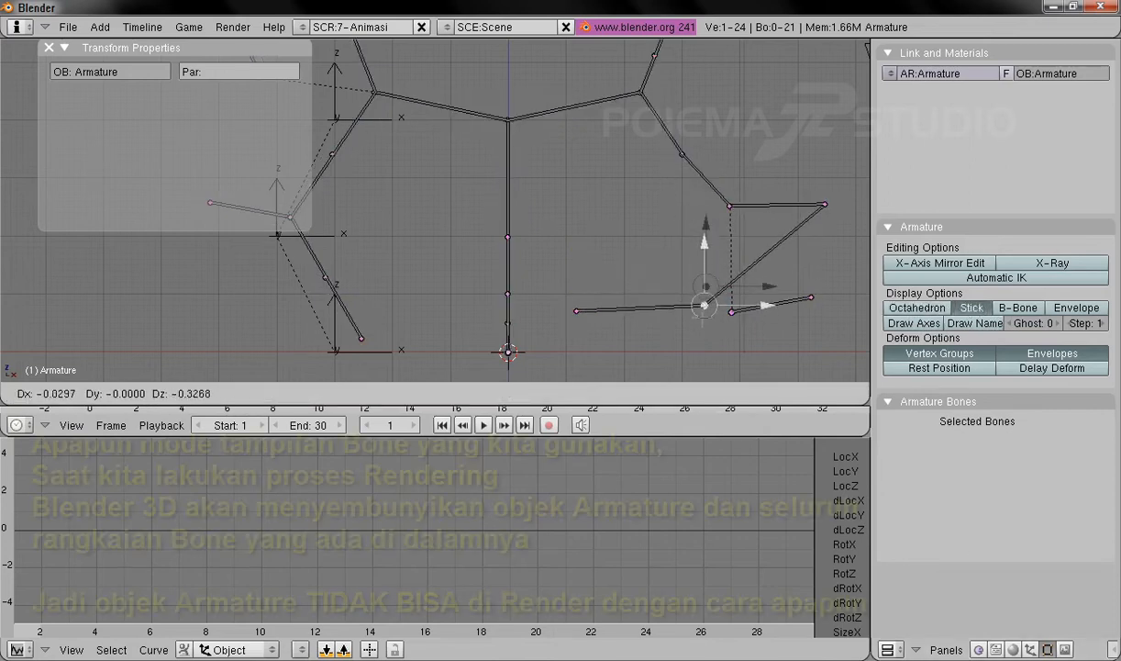
left_click(708, 301)
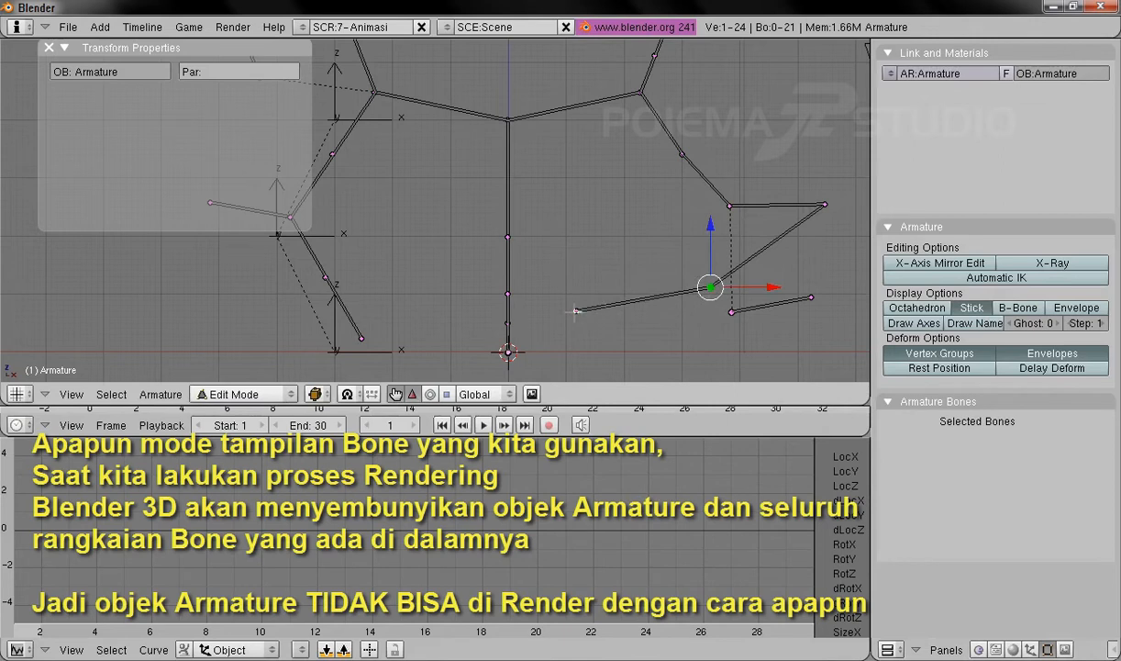
In Stick display, lower the root of the unconnected bone hanging below Tulang_2_L.004, and select the root joint of Tulang_2_L.006
right_click(678, 288)
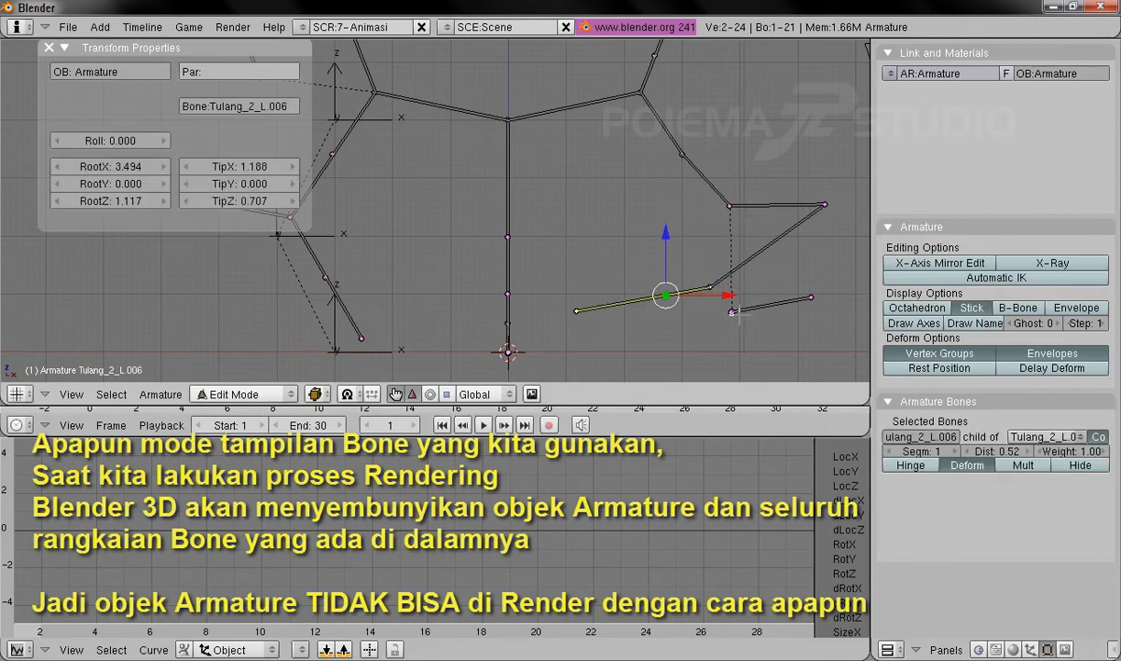
right_click(745, 272)
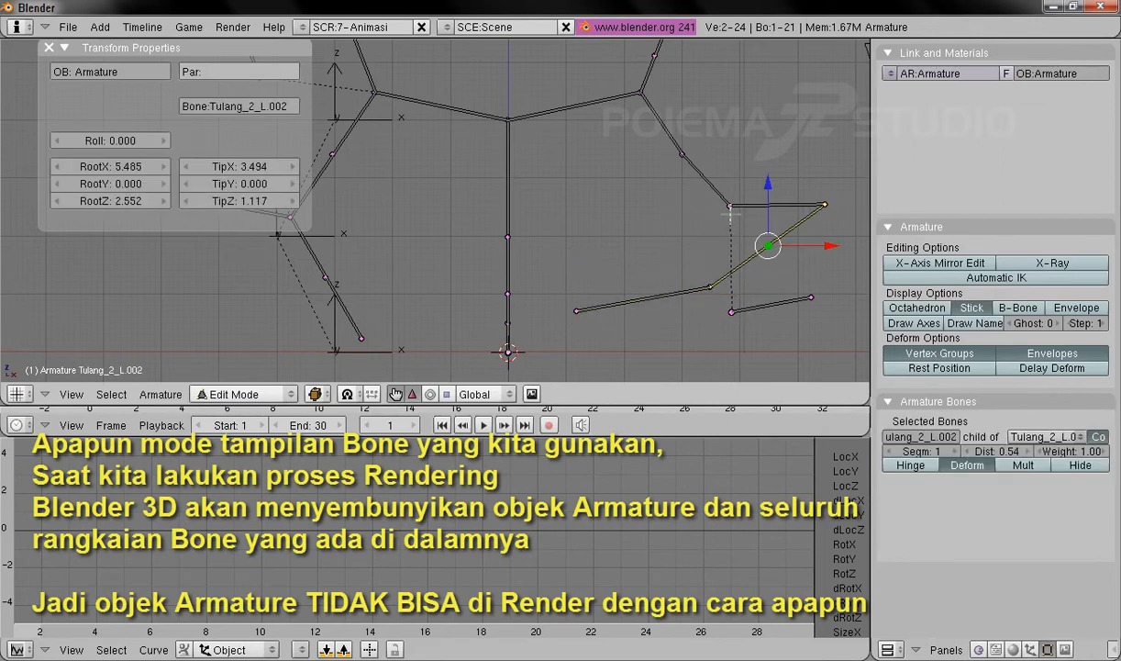
right_click(732, 310)
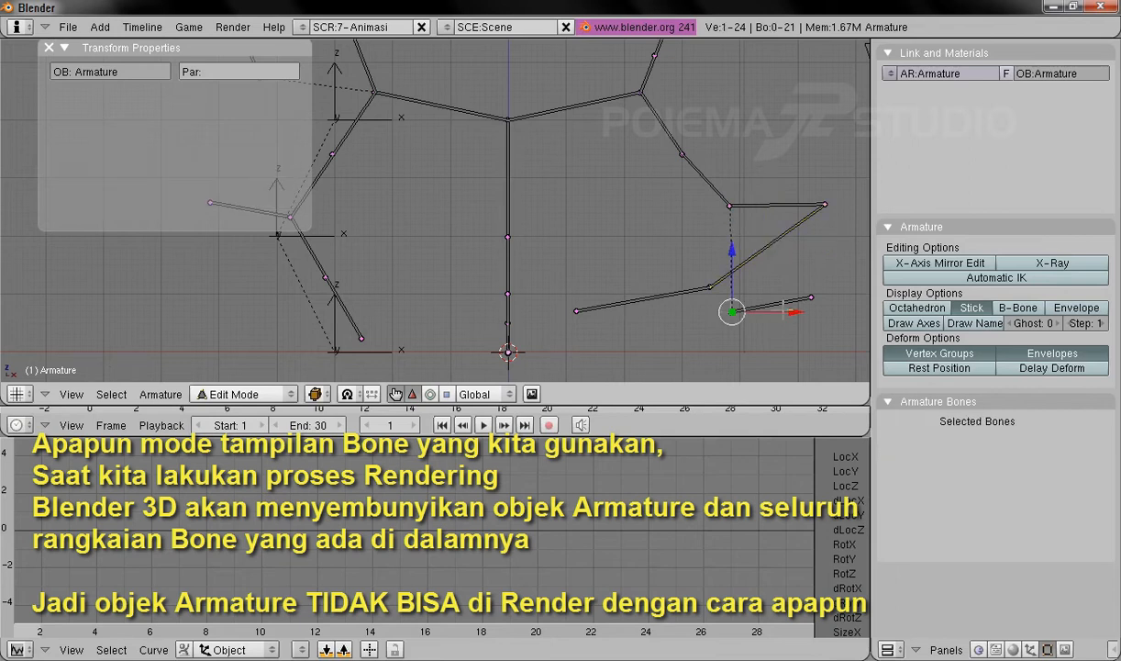
key("g")
left_click(702, 289)
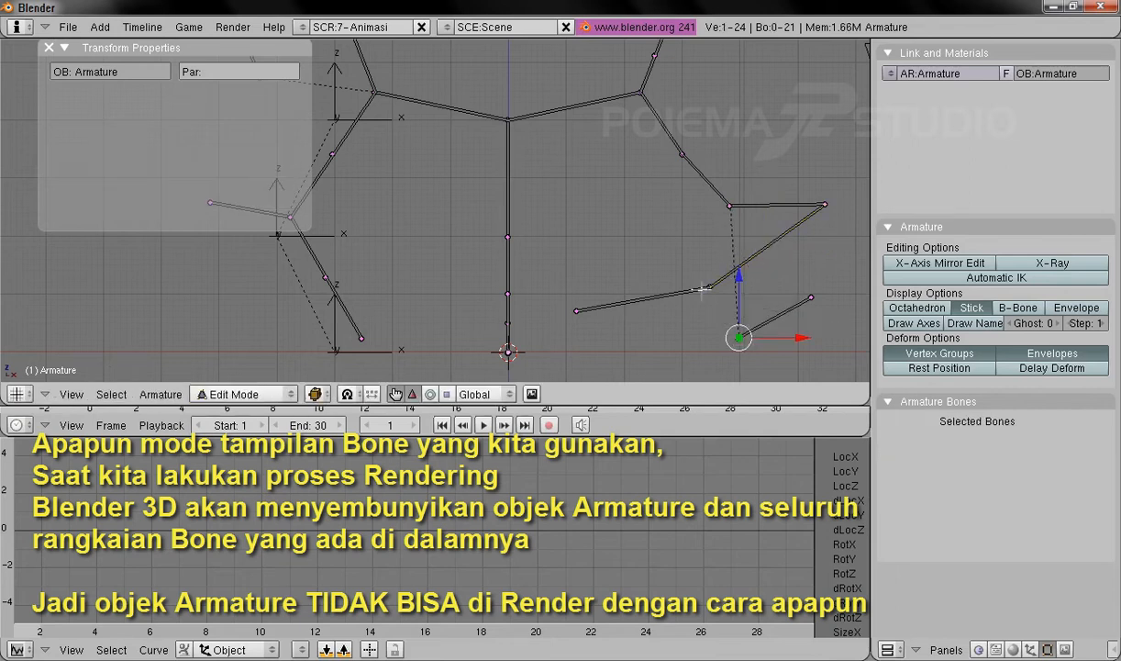
right_click(710, 287)
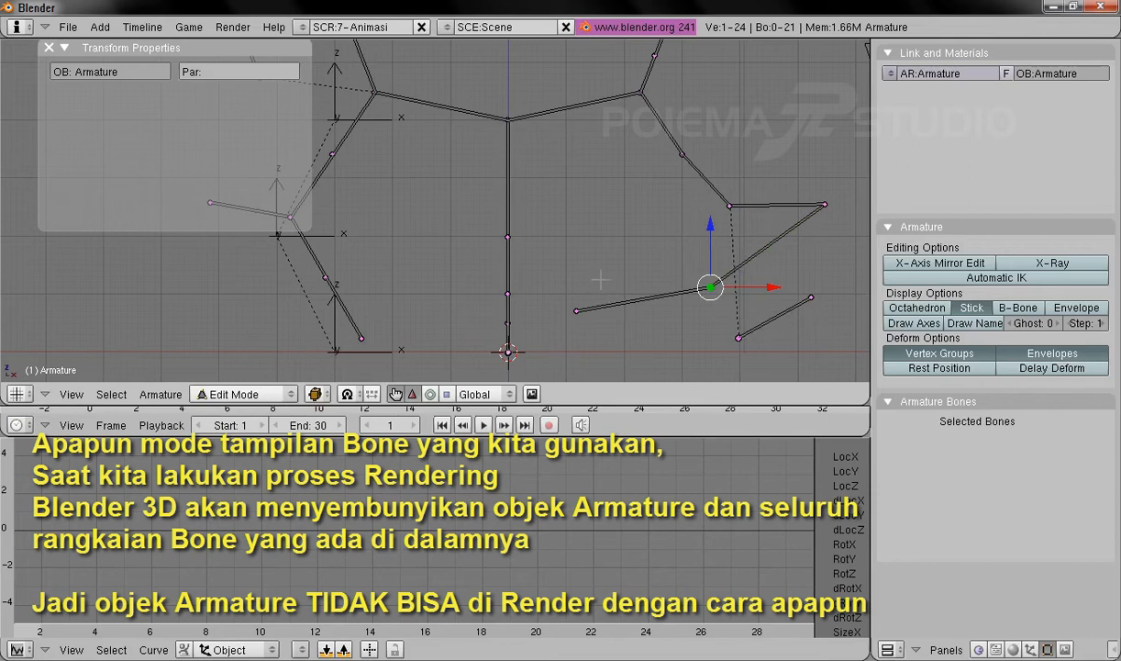
Display the bones as B-Bone and move the tip of Tulang_2_L.006 toward its root, shortening the bone
left_click(1015, 308)
right_click(576, 310)
key("g")
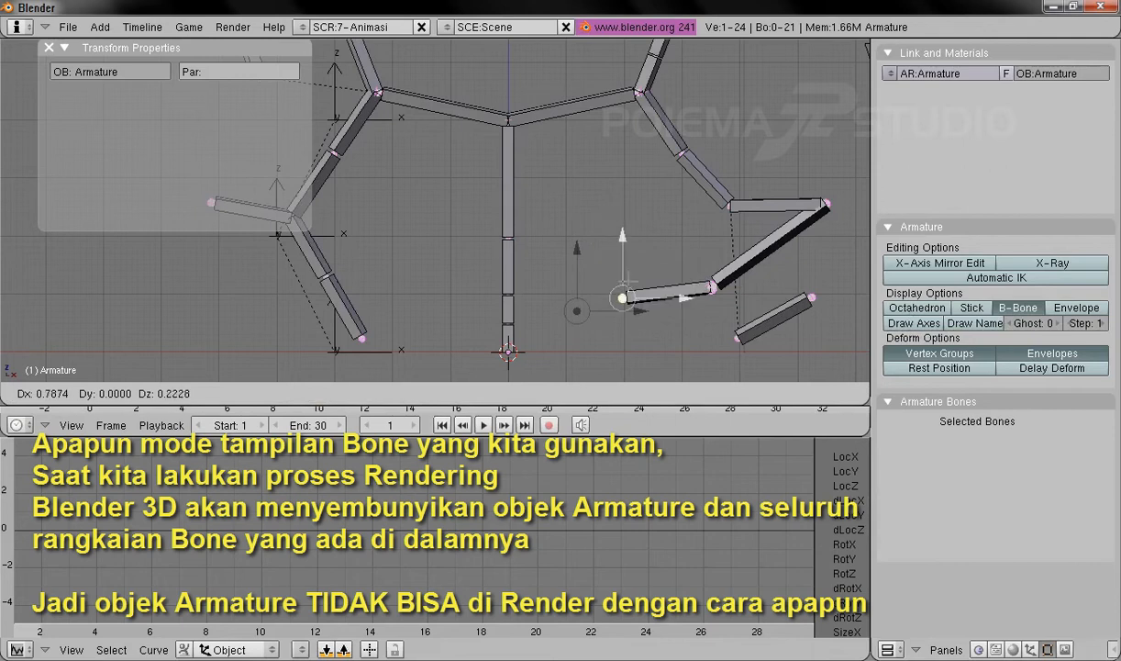
left_click(625, 294)
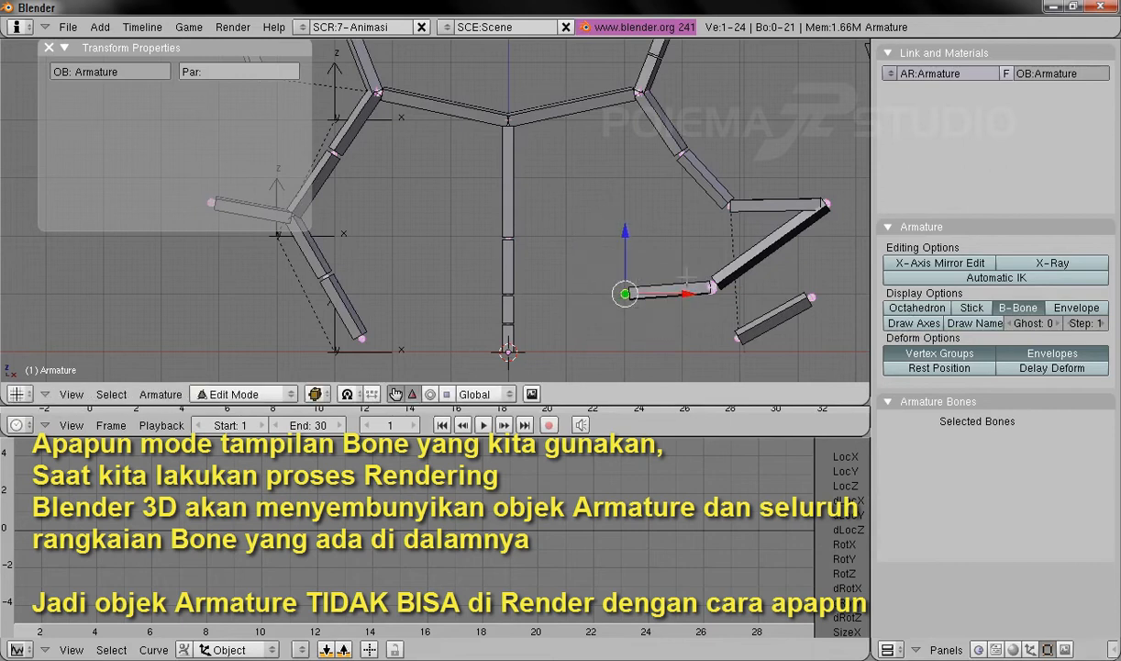
Return the bones to Octahedron display and move the tip of Tulang_2_L.006 upward and outward, lengthening the bone
left_click(917, 308)
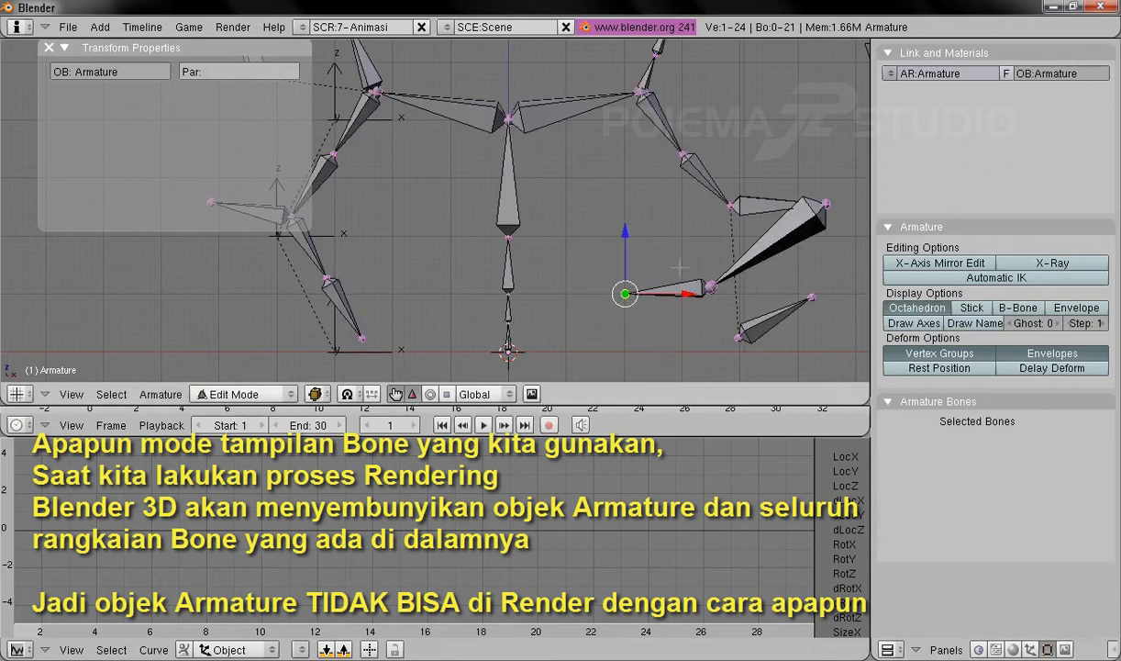
key("g")
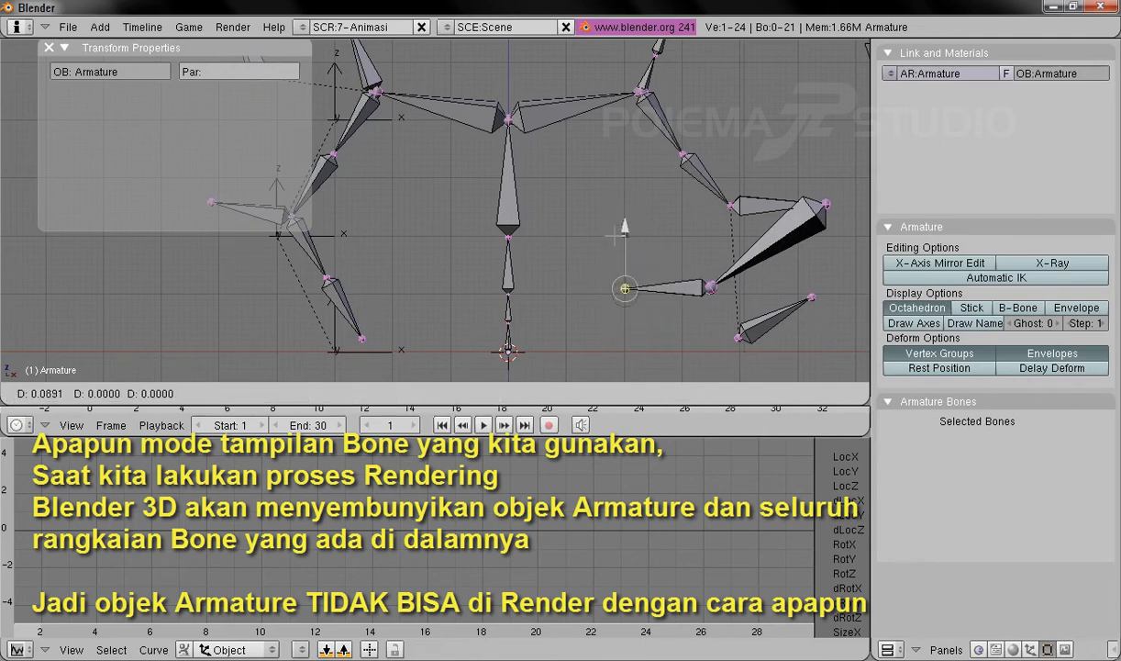
left_click_drag(616, 197, 615, 198)
left_click_drag(678, 248, 636, 245)
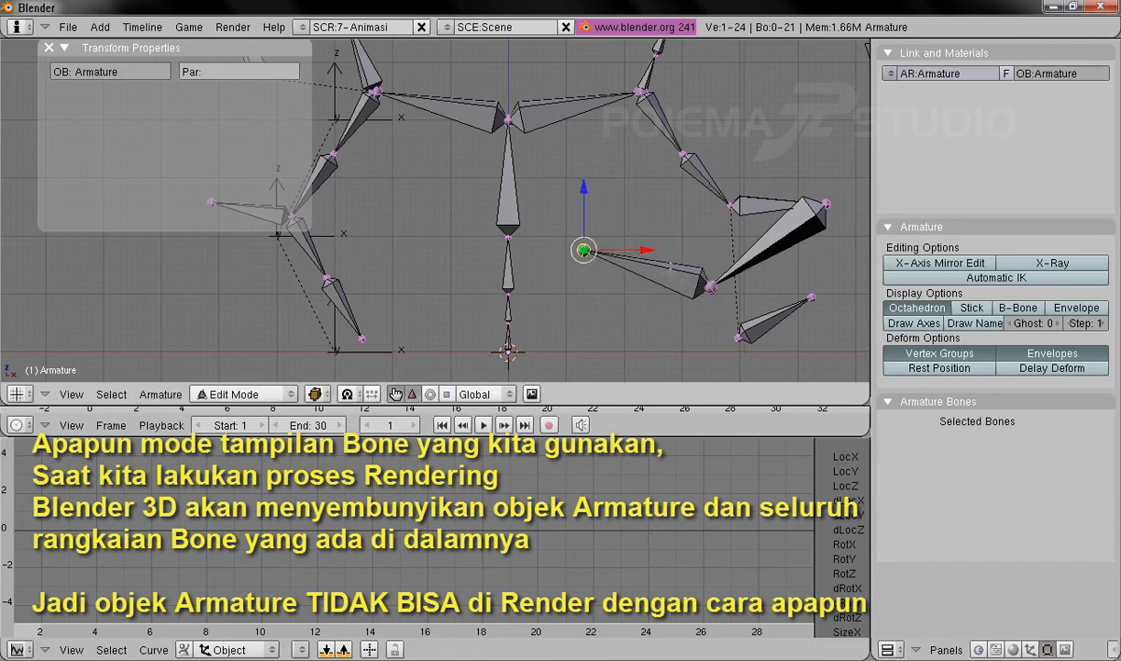
Move the root joint of Tulang_2_L.004 about 1.5 units along negative X
right_click(729, 206)
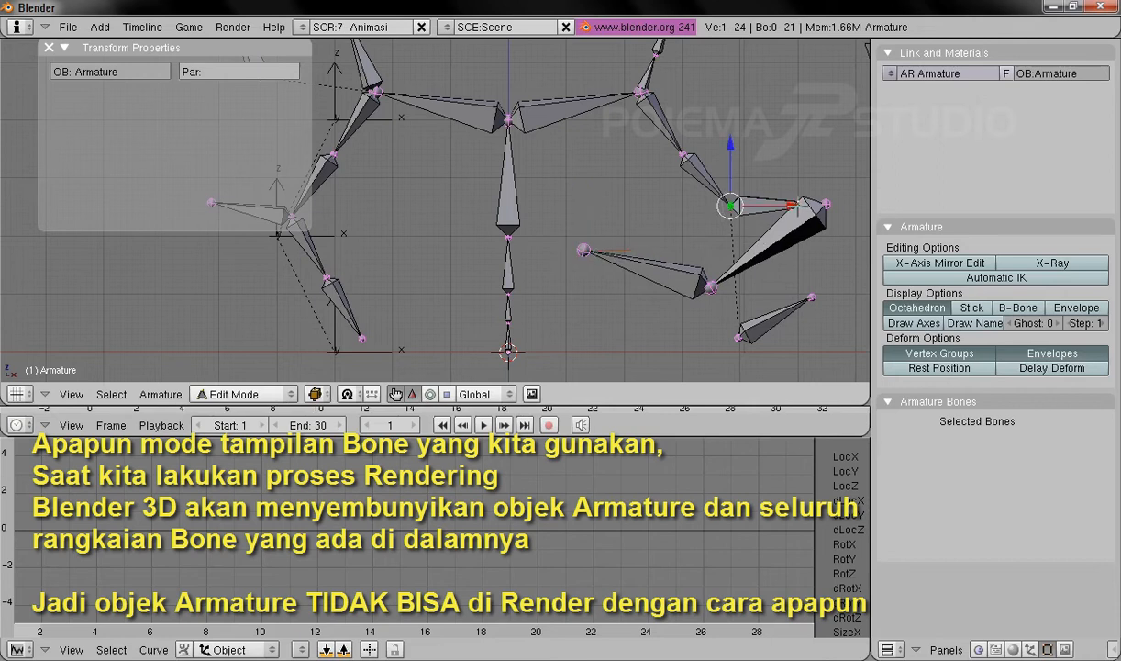
key("g")
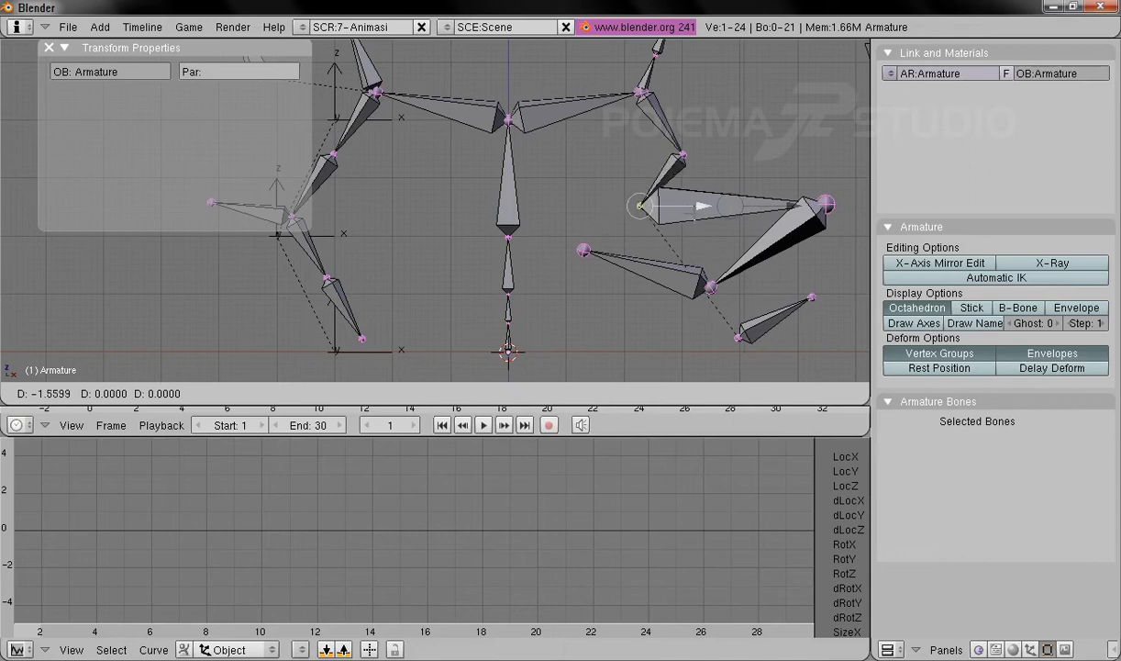
left_click(642, 206)
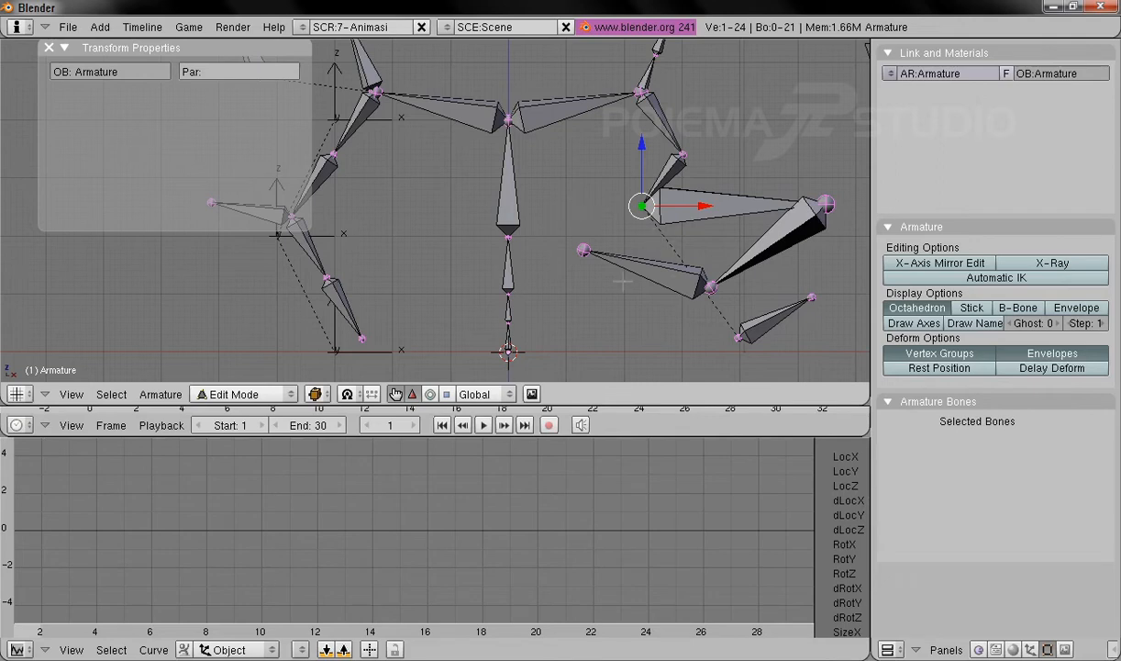
Switch the armature to Object Mode and try moving it as a whole
scroll(679, 258, "down", 1)
scroll(679, 257, "down", 1)
scroll(615, 232, "down", 1)
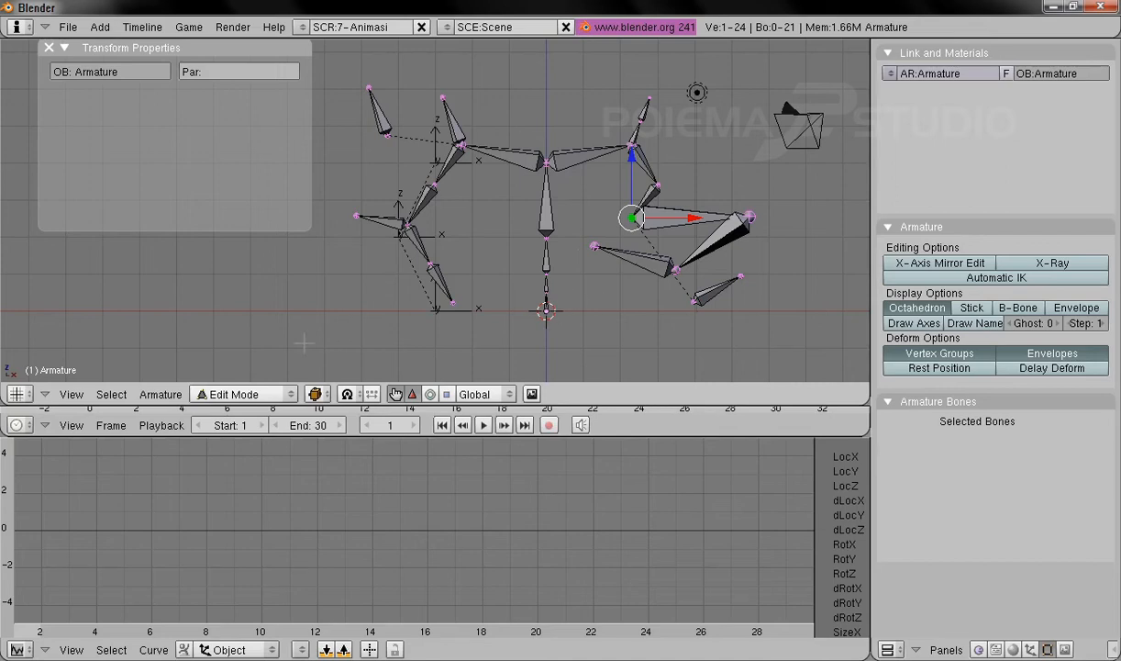
left_click(260, 394)
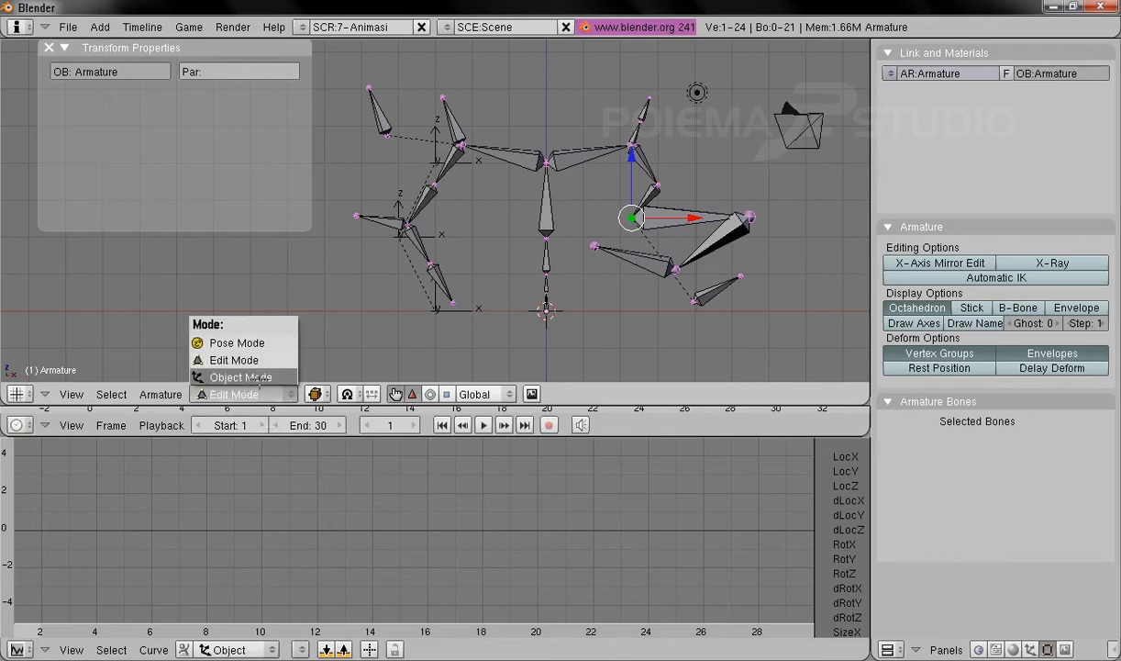
left_click(241, 377)
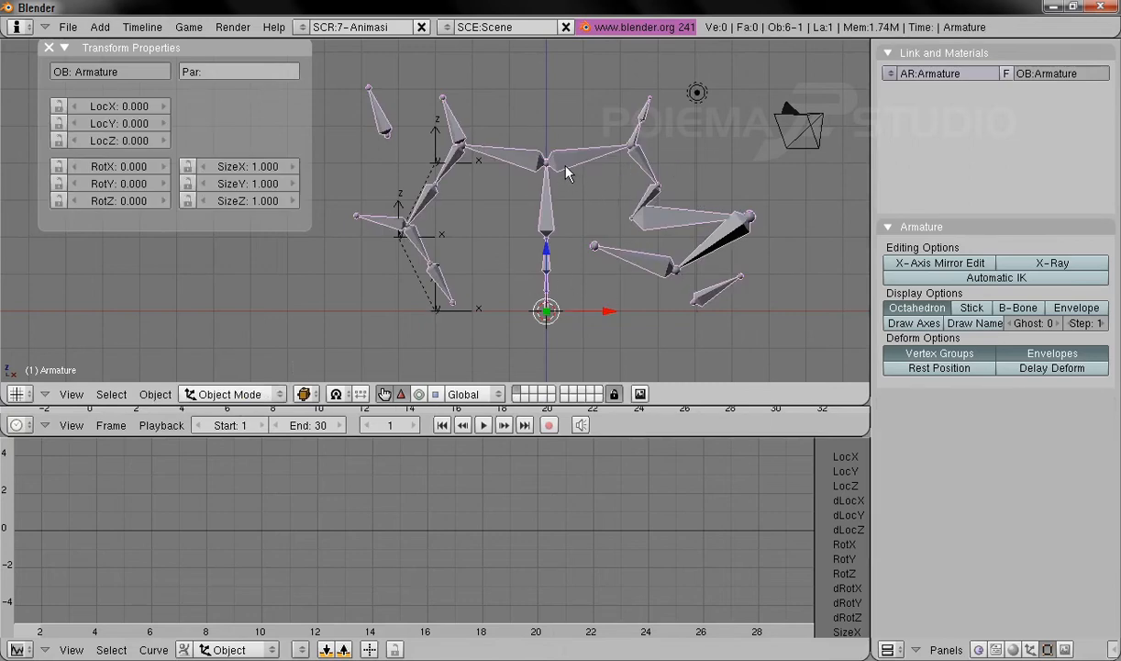
left_click_drag(602, 309, 623, 253)
right_click(623, 254)
Switch the armature to Edit Mode and try moving the joint at the top of the central bone chain
left_click(261, 393)
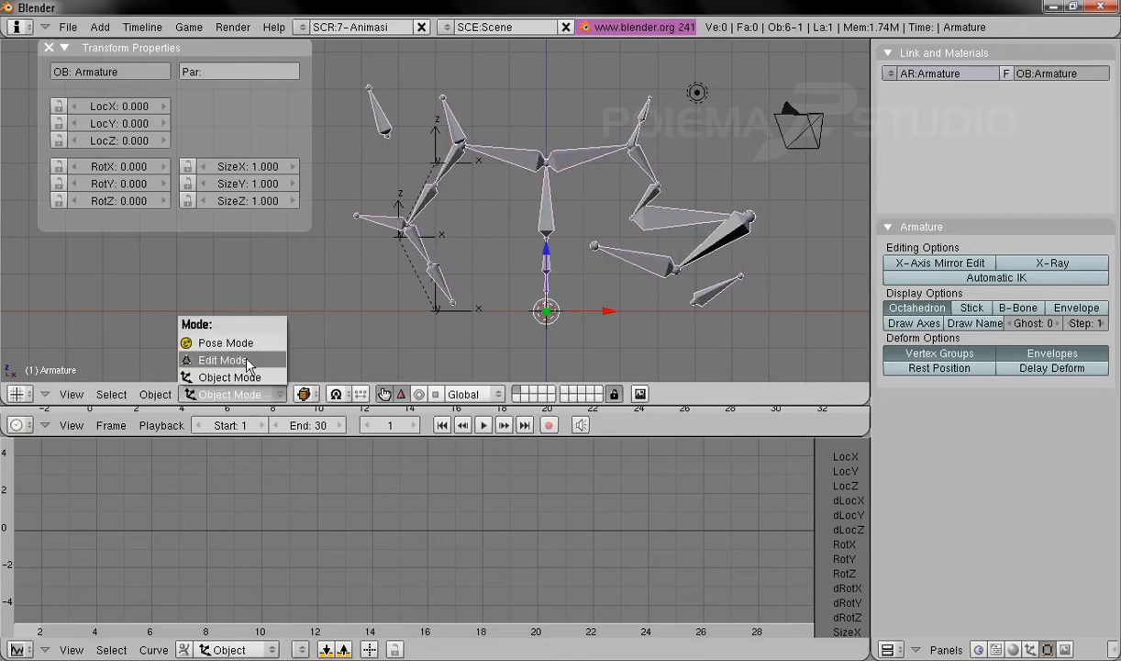
left_click(246, 361)
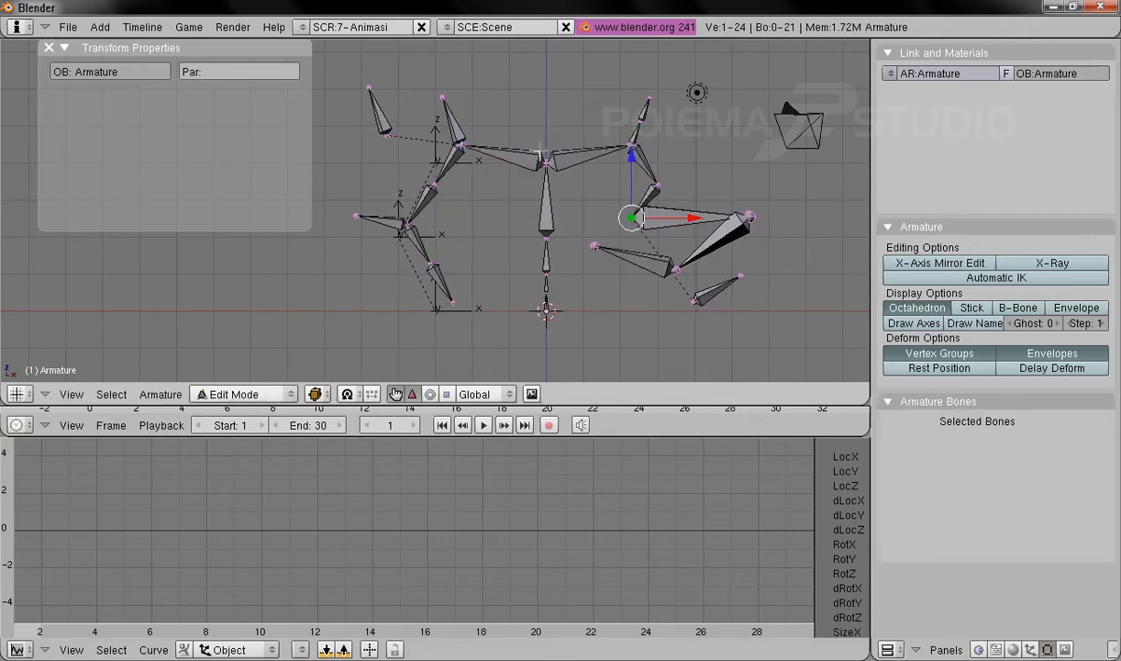
right_click(547, 163)
key("g")
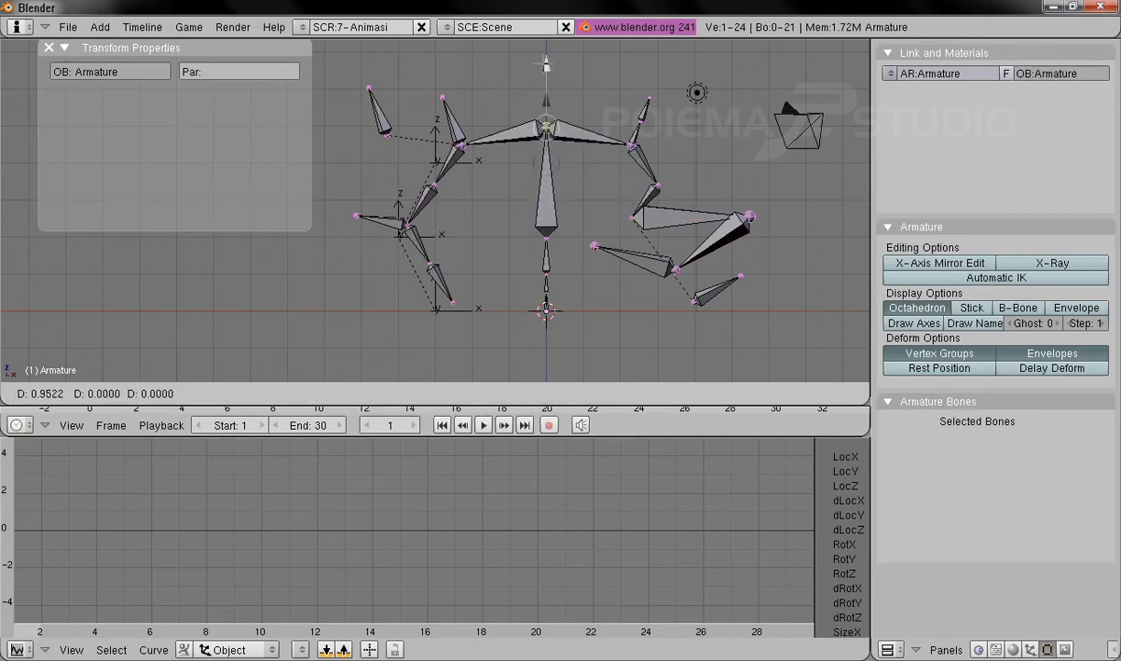
key("Escape")
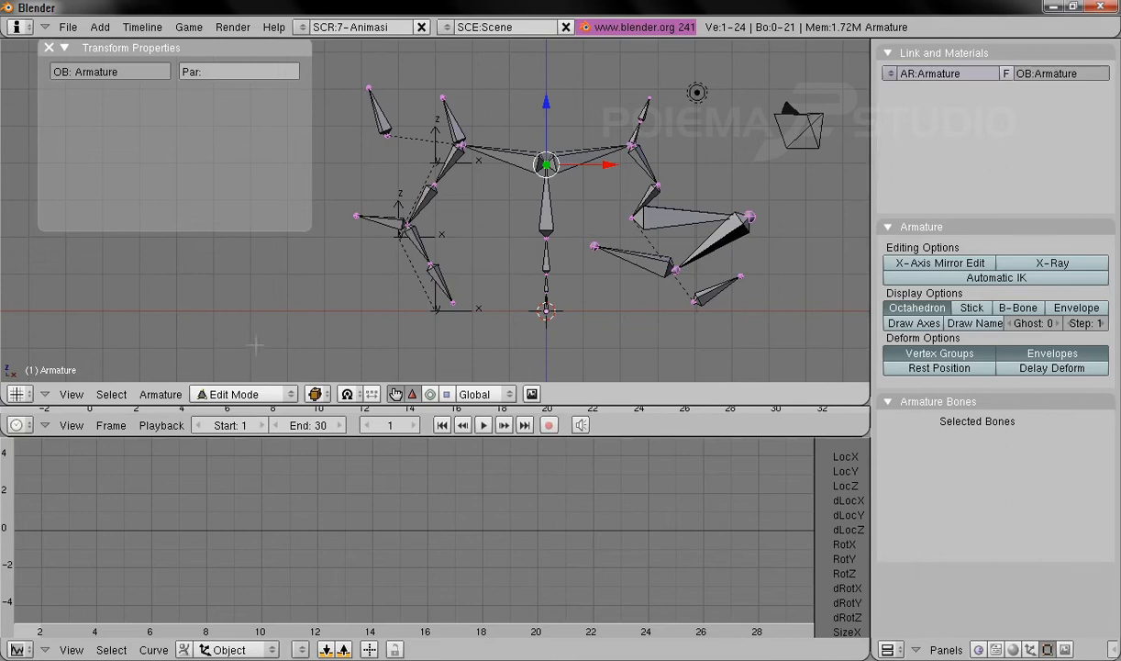
Switch the armature to Pose Mode and select the Tulang_2_L and Tulang_2_R bones in turn, ending on Tulang_2_L
left_click(233, 394)
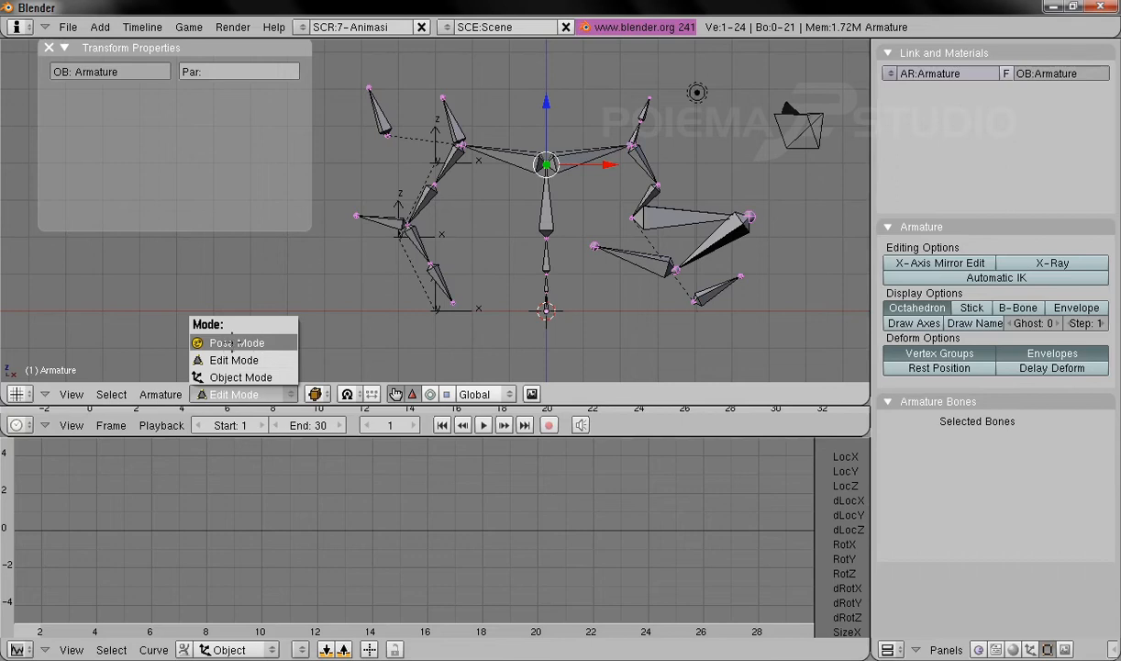
left_click(242, 341)
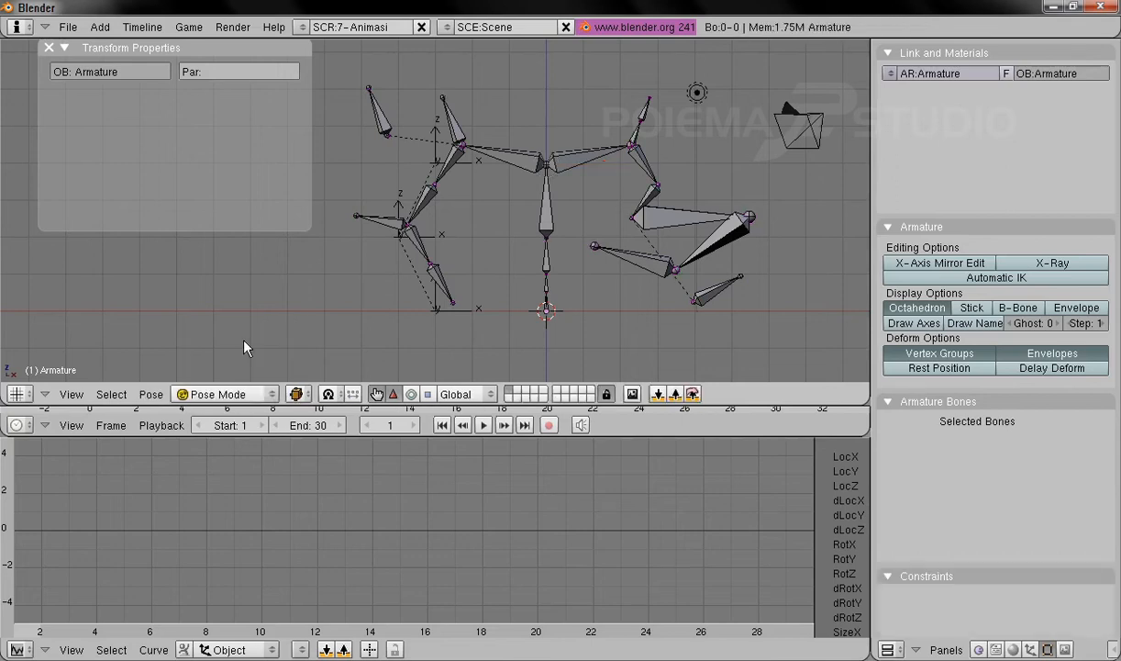
right_click(588, 165)
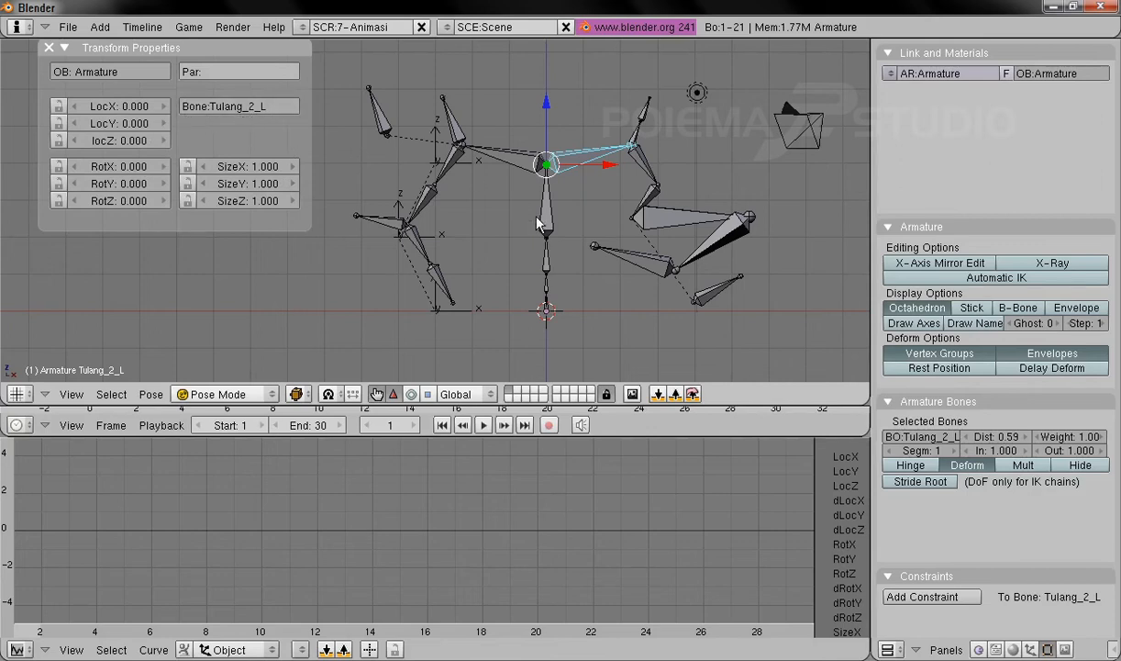
right_click(508, 164)
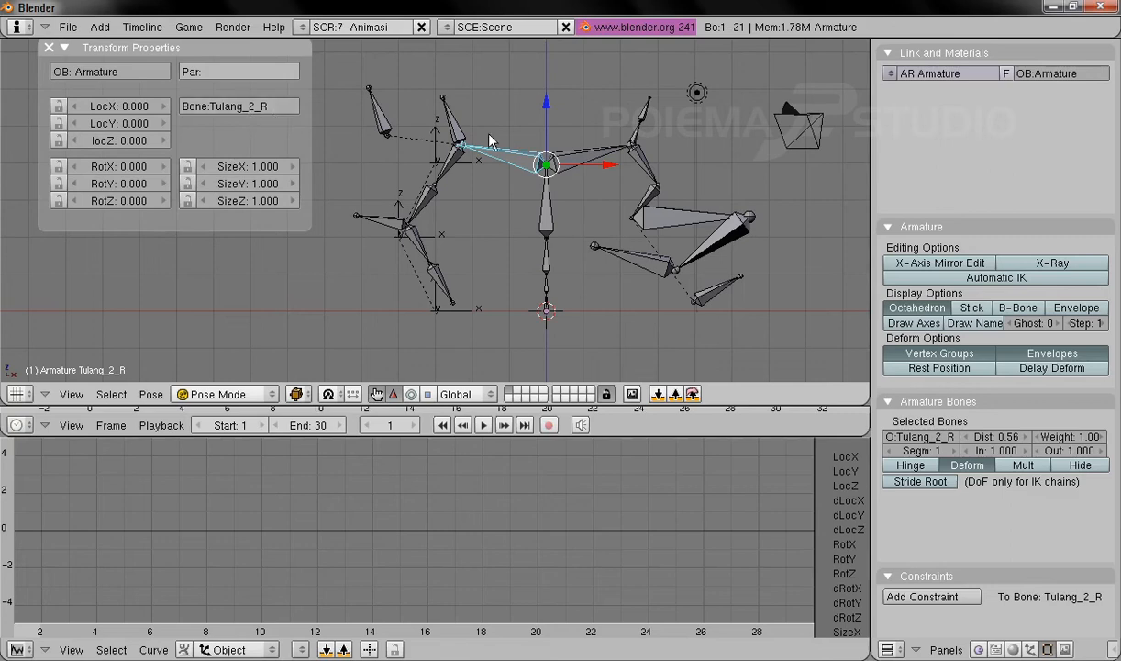
right_click(562, 150)
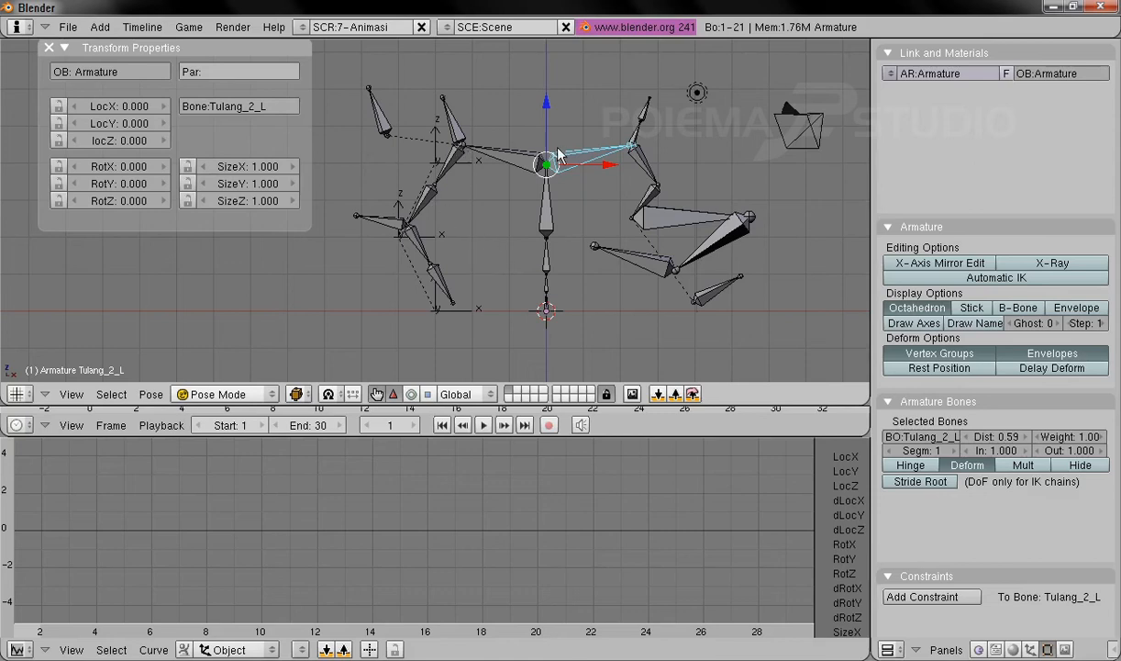
Switch the armature to Object Mode, try moving it as a whole, and return it to Pose Mode
left_click(250, 392)
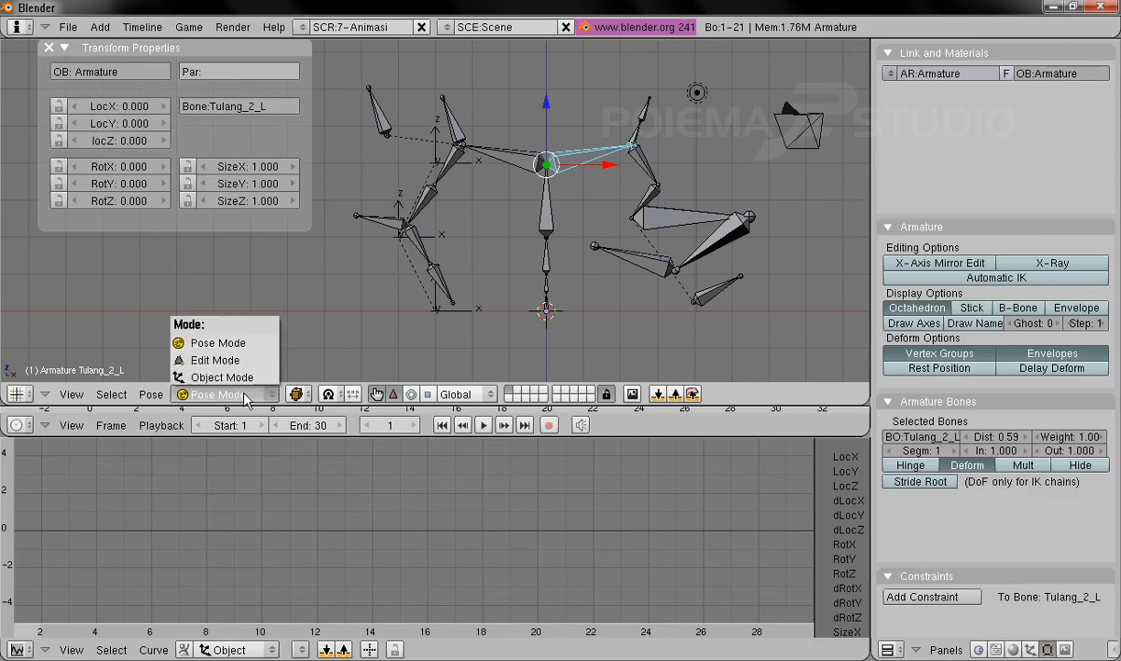
left_click(244, 376)
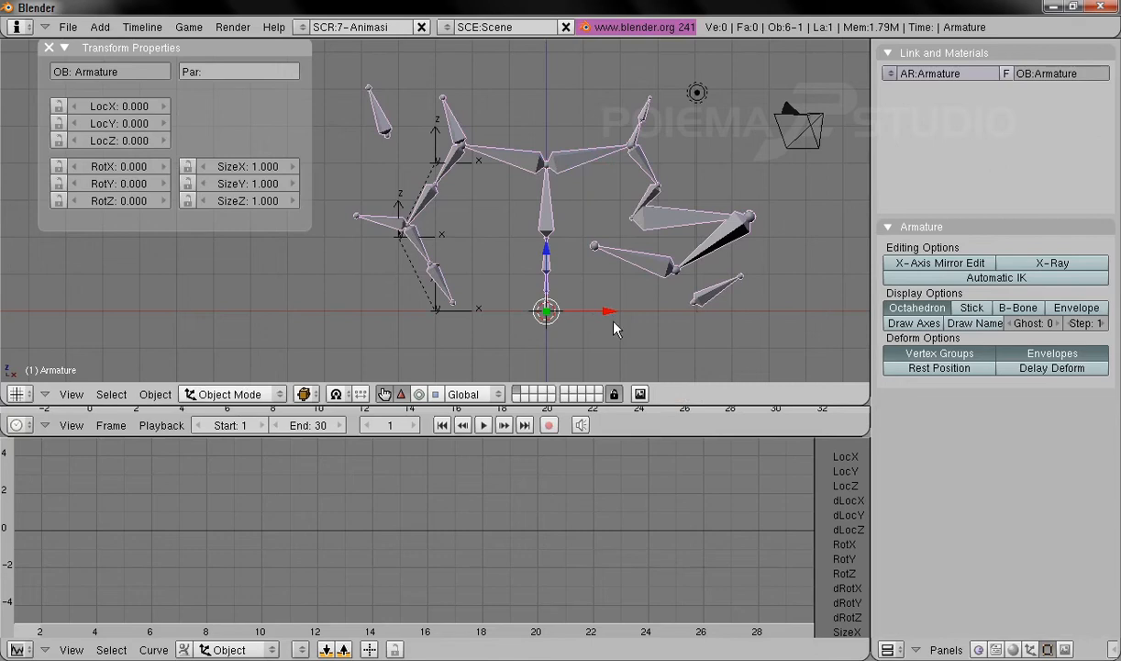
mouse_move(548, 262)
left_mouse_down()
mouse_move(553, 237)
mouse_move(555, 257)
mouse_move(565, 252)
mouse_move(555, 231)
mouse_move(555, 258)
left_mouse_up()
left_click(218, 390)
left_click(211, 332)
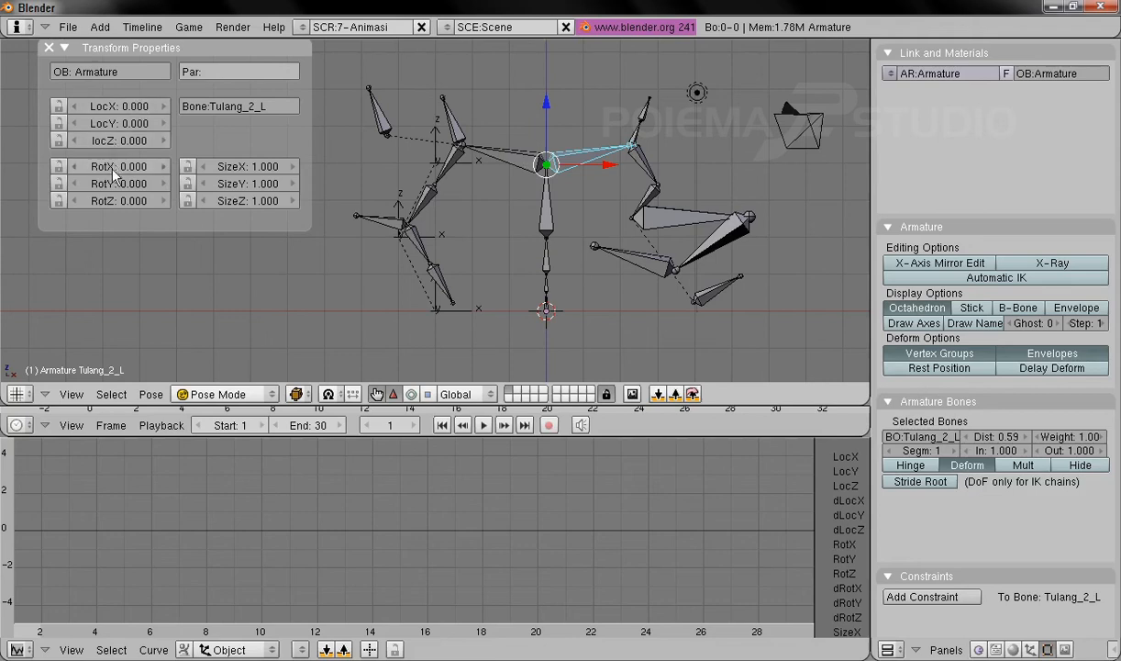
Select the Tulang_2_R arm bones and Tulang_2_L one by one to examine their names and transform properties
right_click(456, 175)
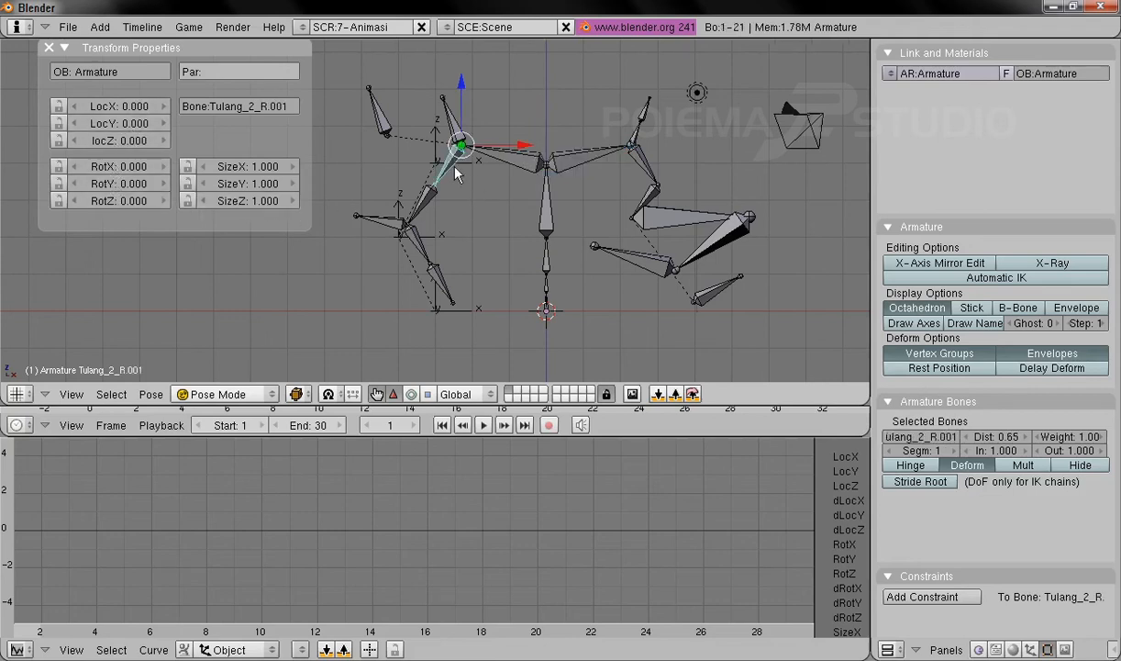
right_click(425, 209)
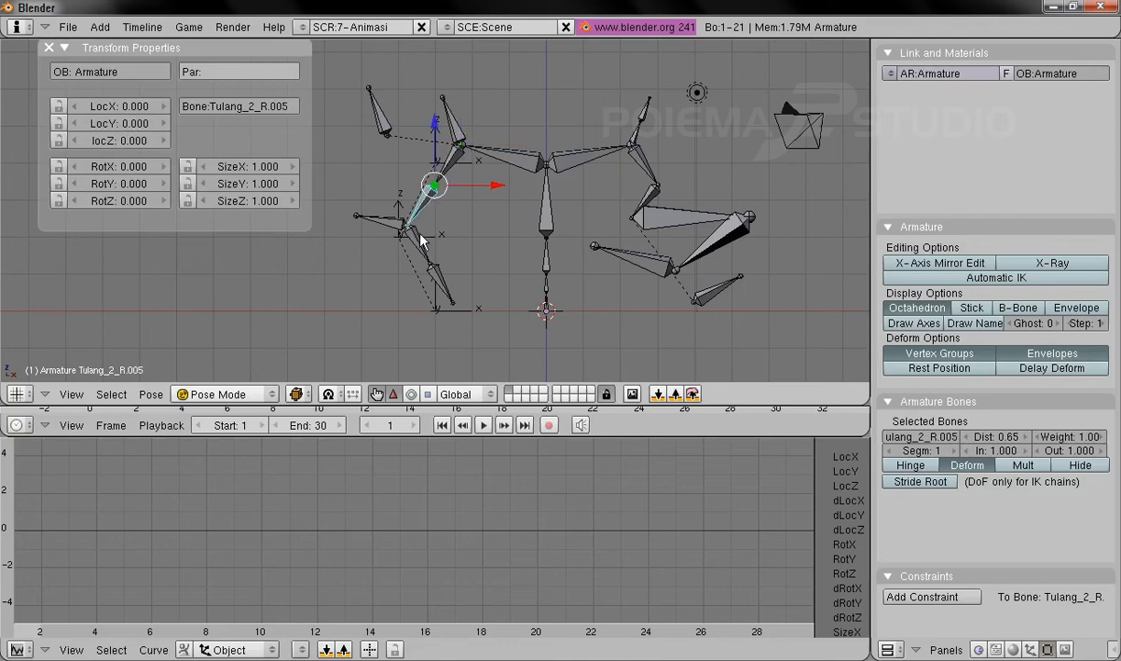
right_click(428, 255)
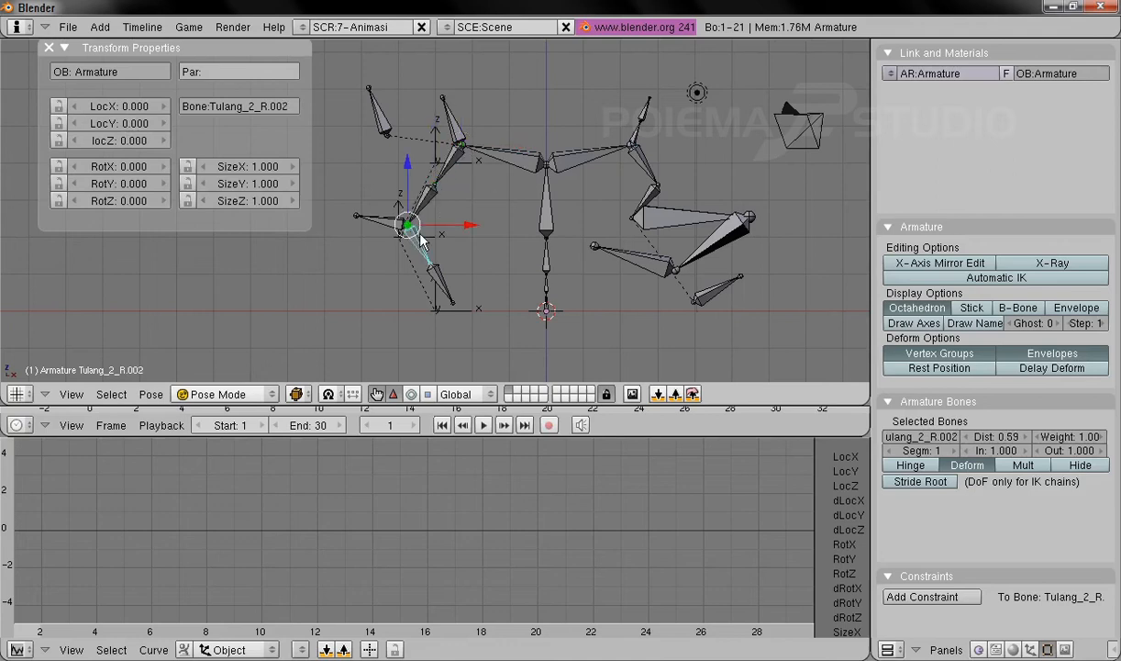
right_click(446, 288)
right_click(456, 174)
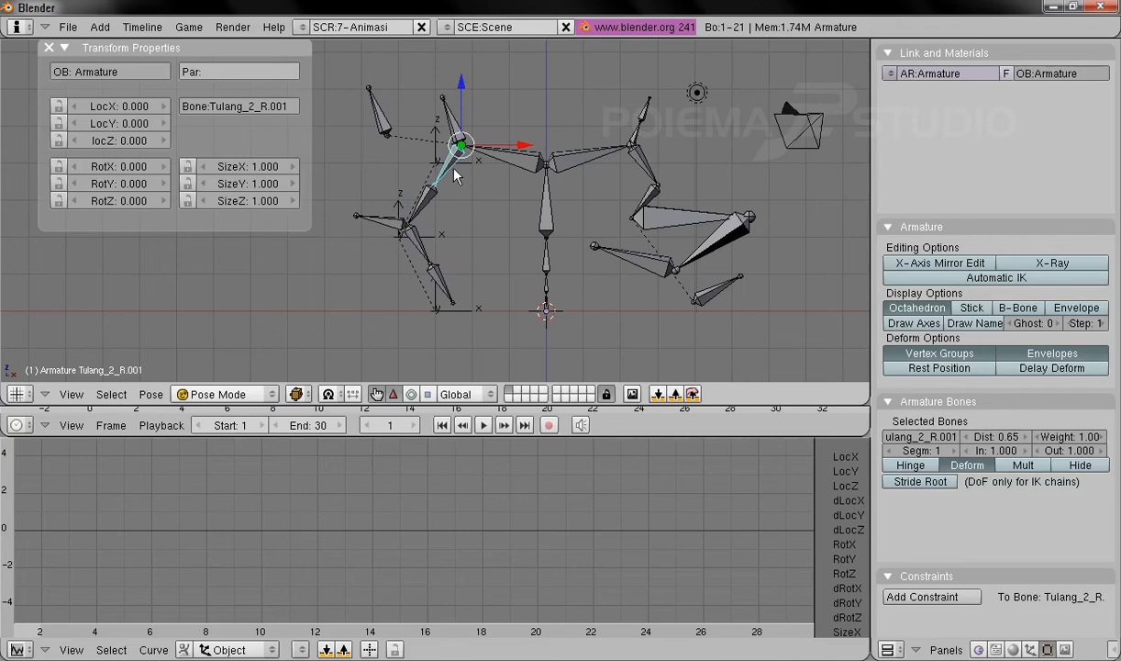
right_click(511, 163)
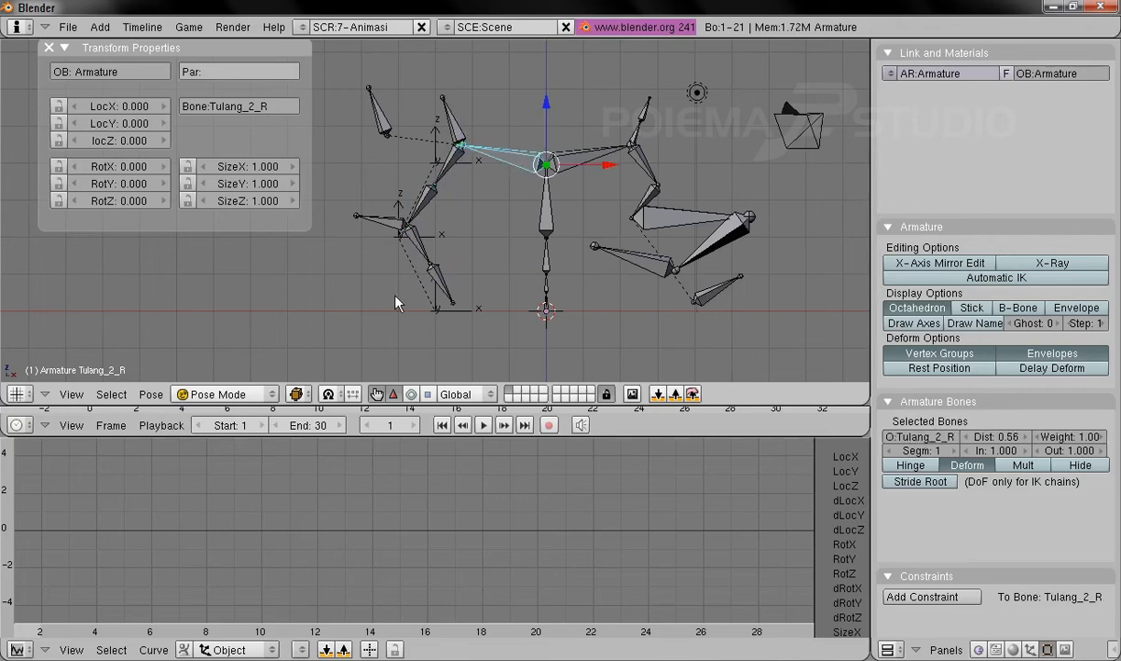
right_click(573, 167)
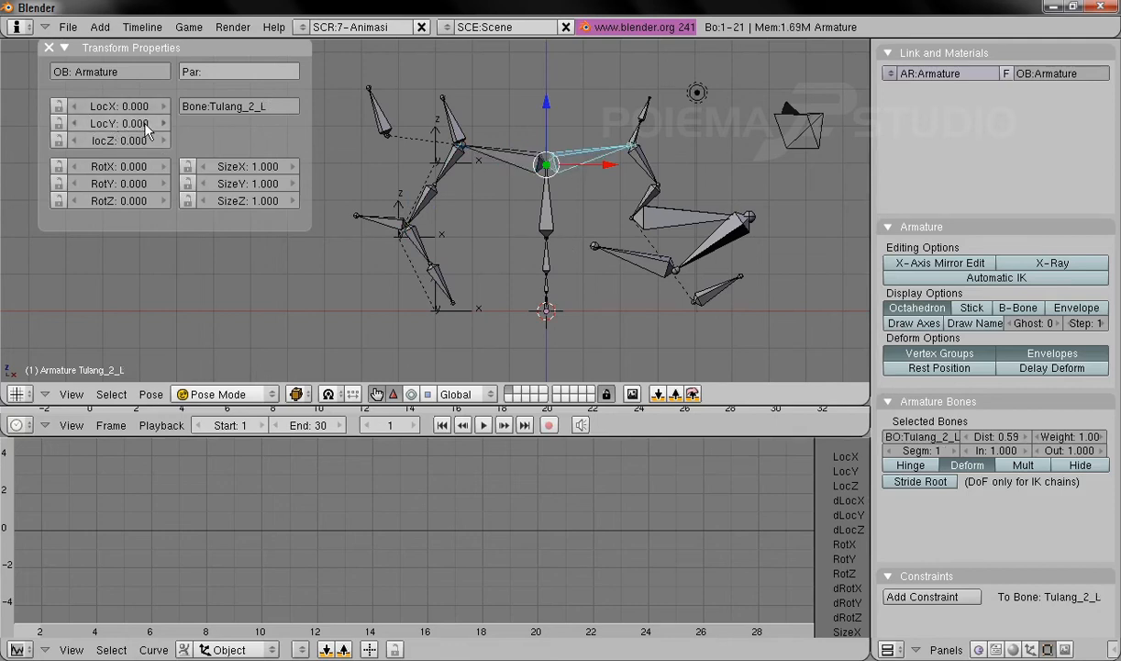
Select Tulang_2_L.002 and try moving it by setting LocX to 1 and locZ to 5
right_click(720, 239)
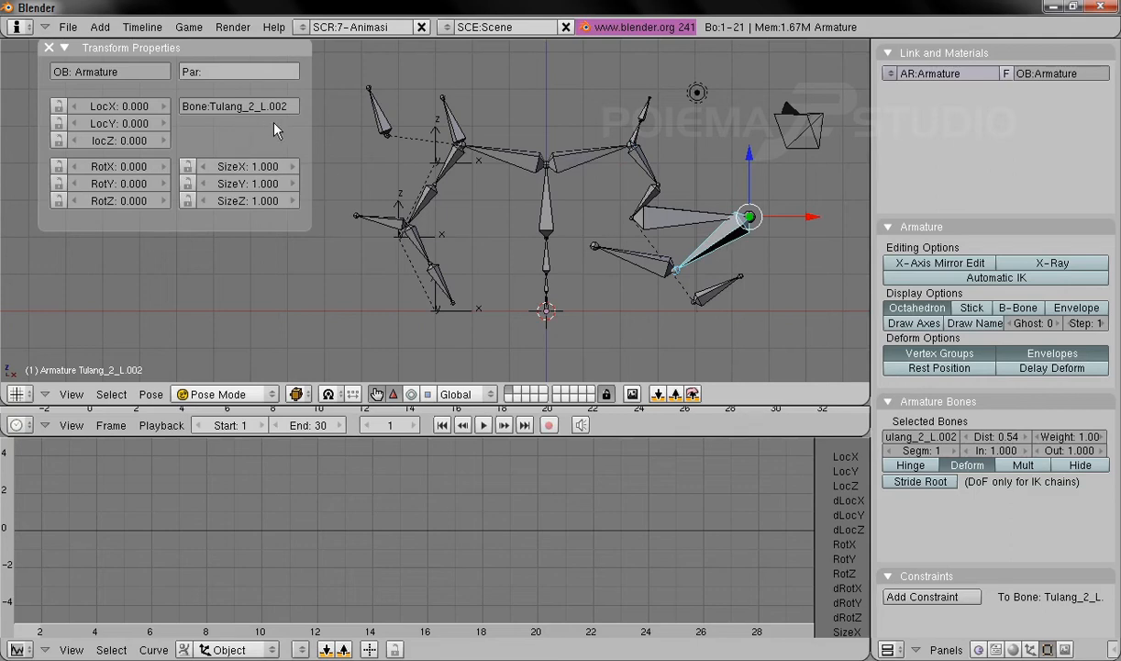
right_click(678, 223)
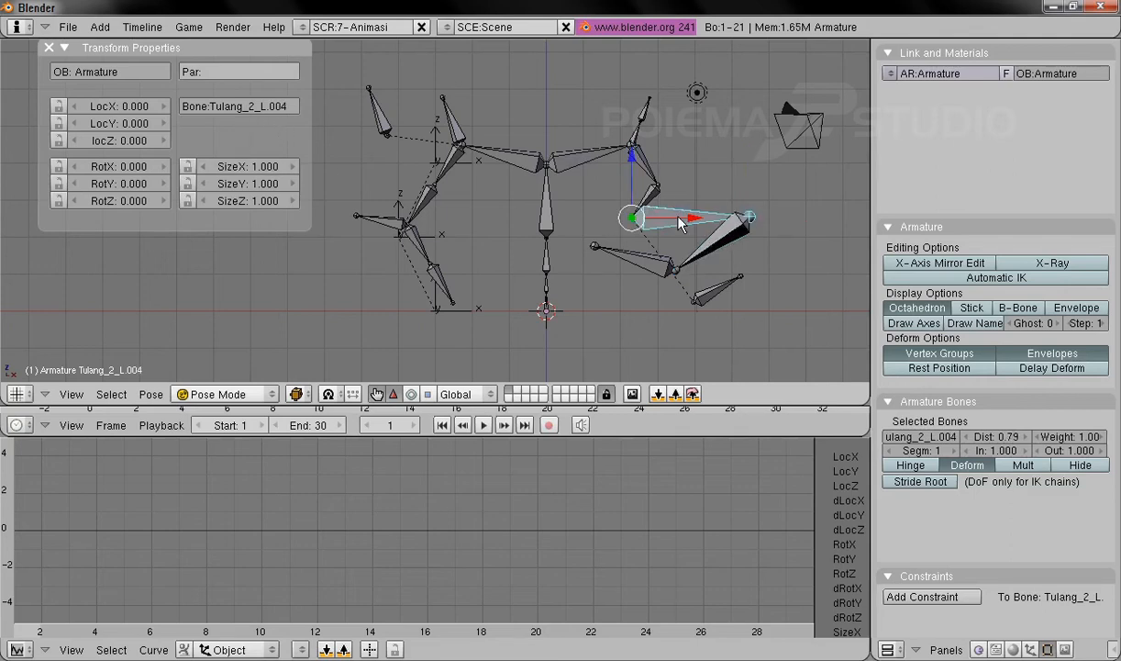
right_click(718, 249)
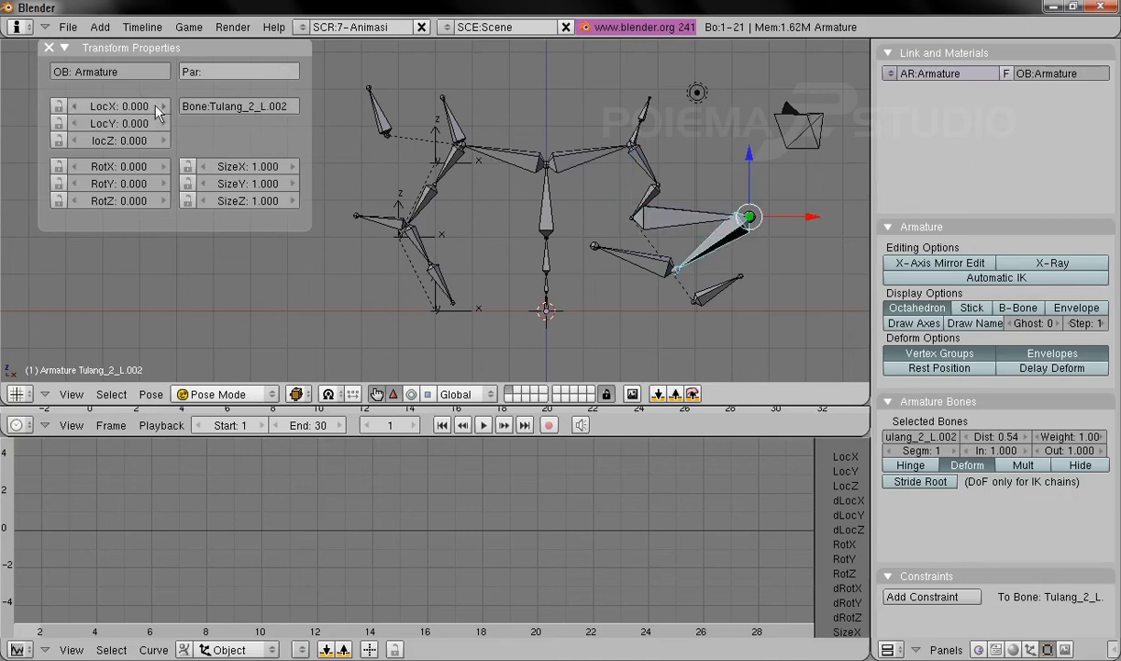
left_click(117, 111)
type("1")
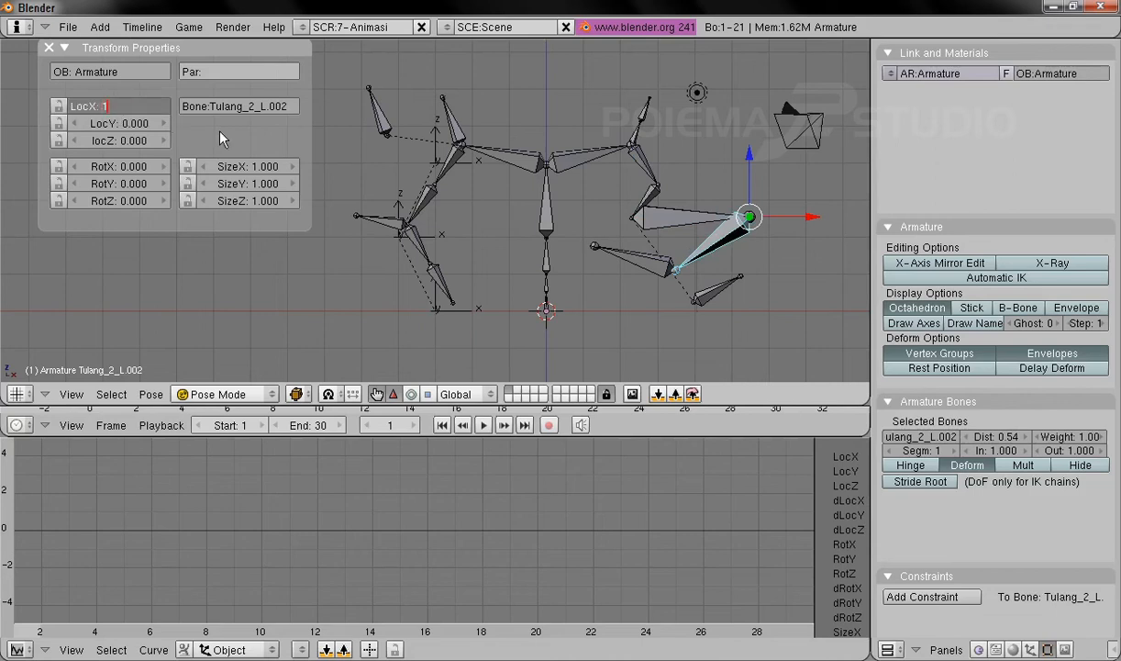
key("Return")
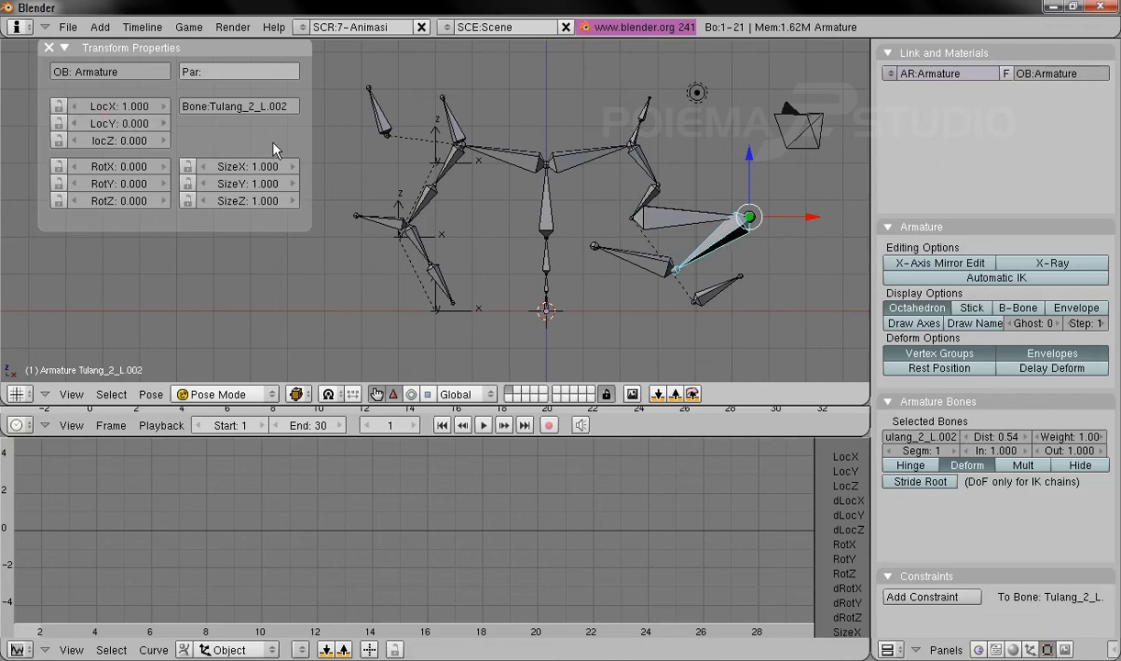
left_click(122, 141)
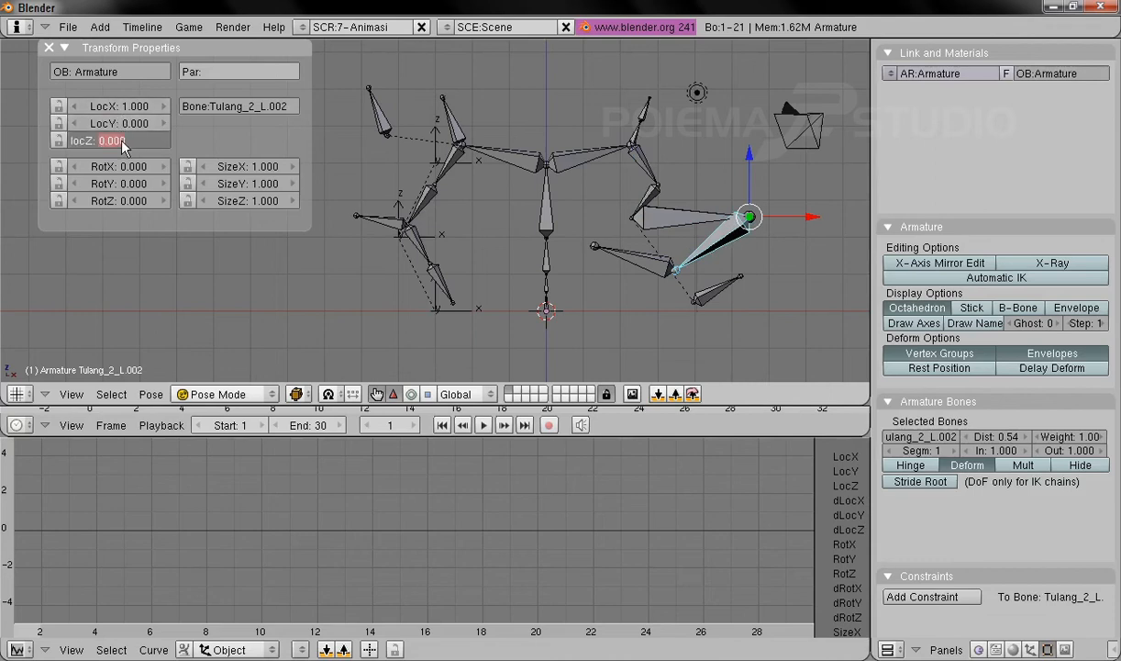
type("5")
key("Return")
Reset the X, Y and Z location of Tulang_2_L.002 to 0
left_click(130, 111)
type("0")
key("Tab")
type("0")
key("Tab")
type("0")
key("Return")
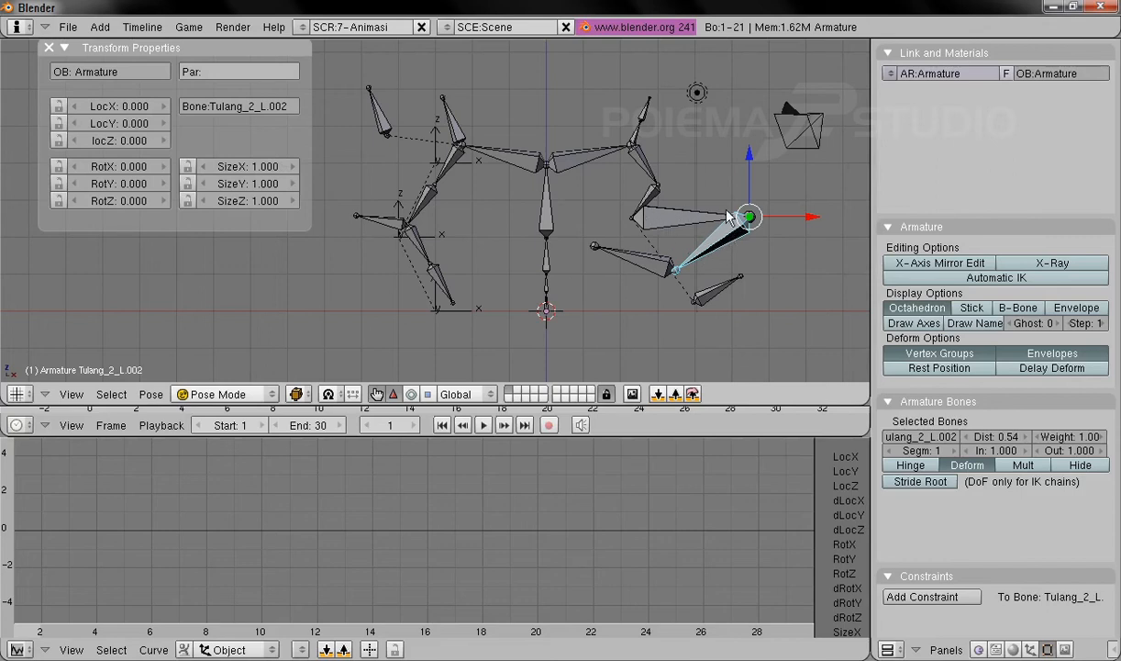
Increase the X rotation of Tulang_2_L.002 to 14
left_click(164, 167)
left_click(164, 166)
left_click(164, 167)
left_click(165, 167)
left_click(165, 167)
left_click(164, 167)
left_click(164, 167)
left_click(164, 166)
left_click(164, 167)
left_click(164, 167)
left_click(164, 167)
left_click(164, 167)
left_click(165, 167)
left_click(164, 167)
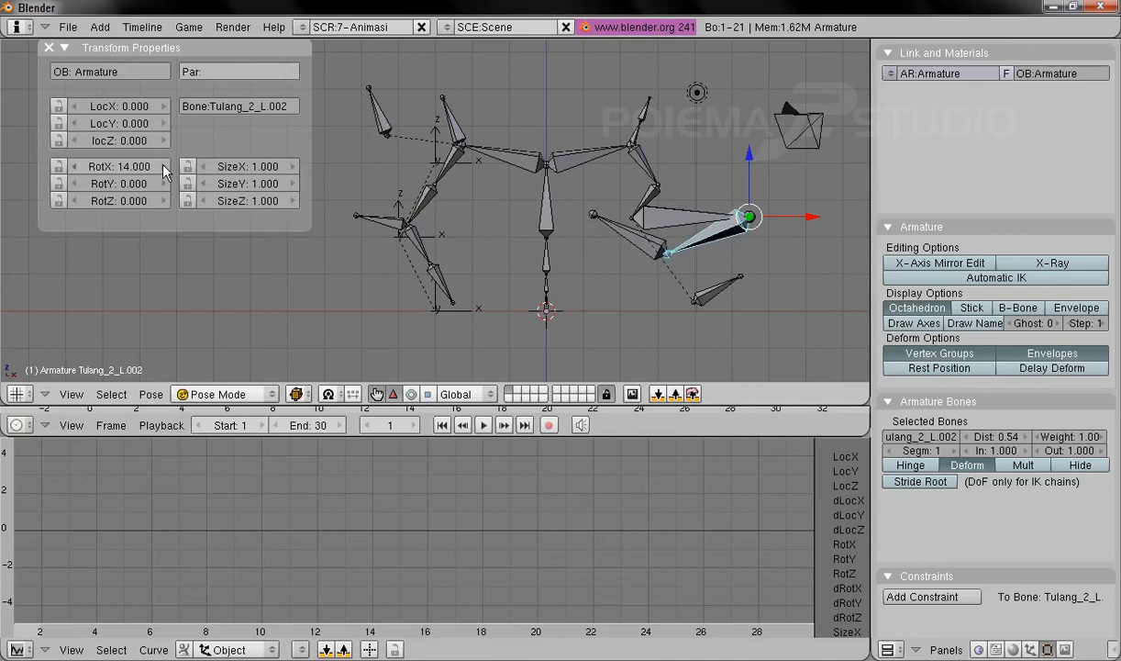
Rotate Tulang_2_L.002 in the opposite direction about X and reset its RotX to 0
left_click(73, 167)
left_click(73, 167)
left_click(72, 167)
left_click(72, 167)
left_click(72, 167)
left_click(72, 167)
left_click(73, 167)
left_click(72, 167)
left_click(73, 167)
left_click(72, 167)
left_click(72, 167)
left_click(73, 167)
left_click(72, 167)
left_click(73, 167)
left_click(73, 167)
left_click(73, 167)
left_click(72, 167)
left_click(73, 167)
left_click(72, 167)
left_click(72, 167)
left_click(72, 167)
left_click(73, 167)
left_click(72, 167)
left_click(73, 167)
left_click(130, 173)
type("0")
key("Return")
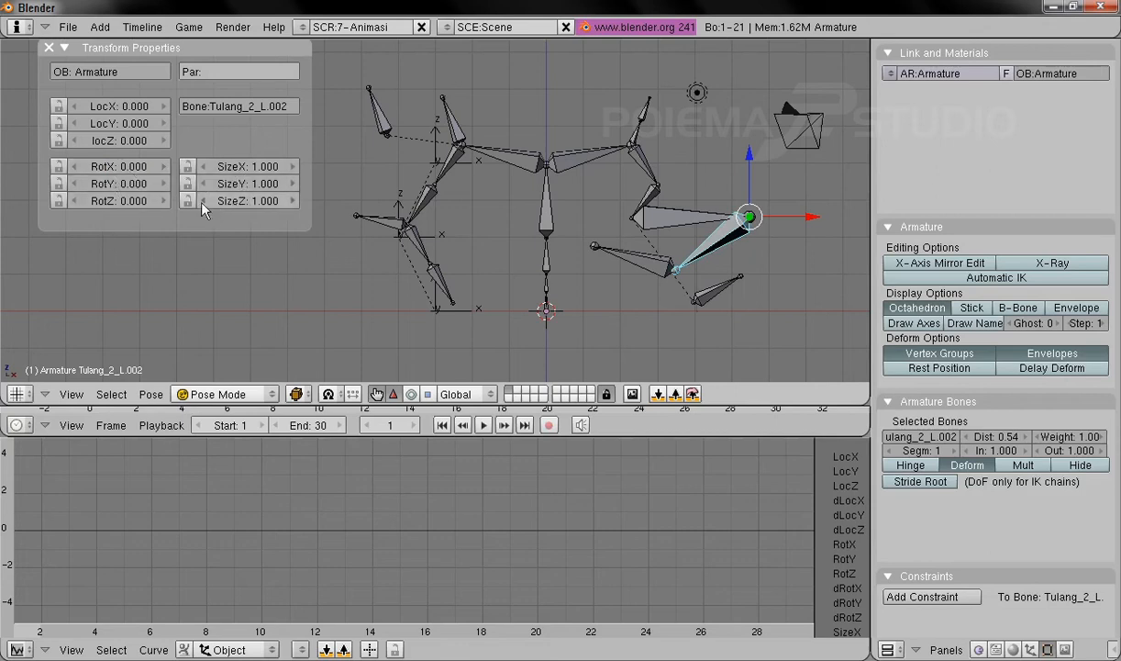
Stretch Tulang_2_L.002 along its length by increasing SizeY to 1.9
left_click(293, 184)
left_click(292, 184)
left_click(293, 184)
left_click(292, 184)
left_click(292, 183)
left_click(293, 184)
left_click(292, 184)
left_click(292, 183)
left_click(292, 183)
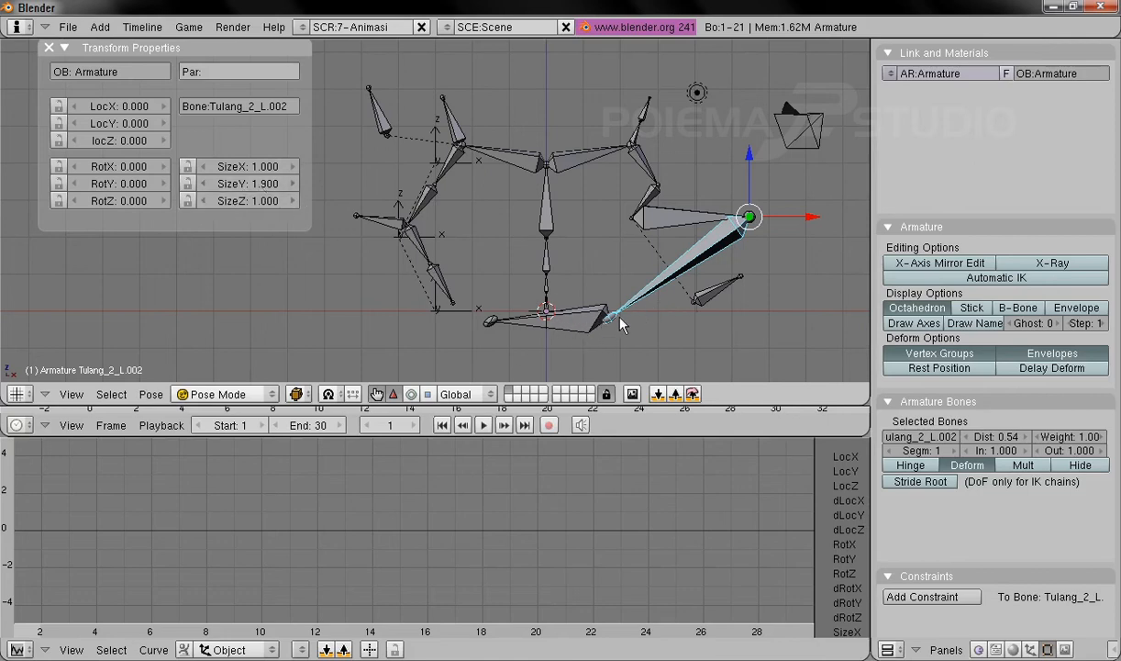
Reset the SizeY of Tulang_2_L.002 to 1
left_click(249, 189)
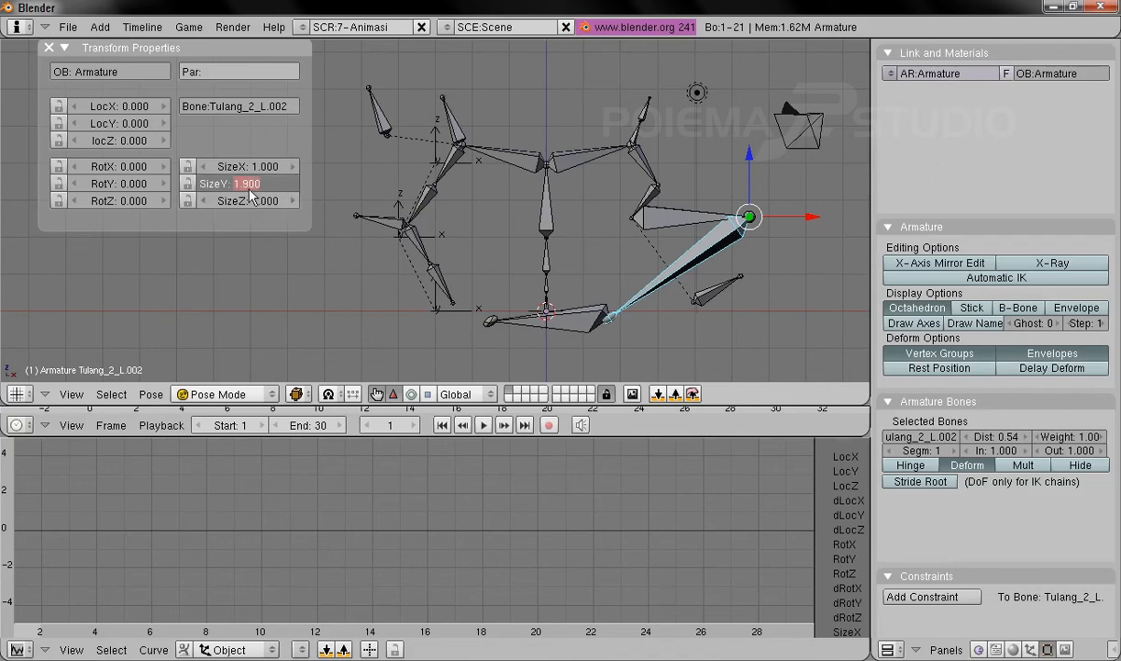
type("1")
key("Return")
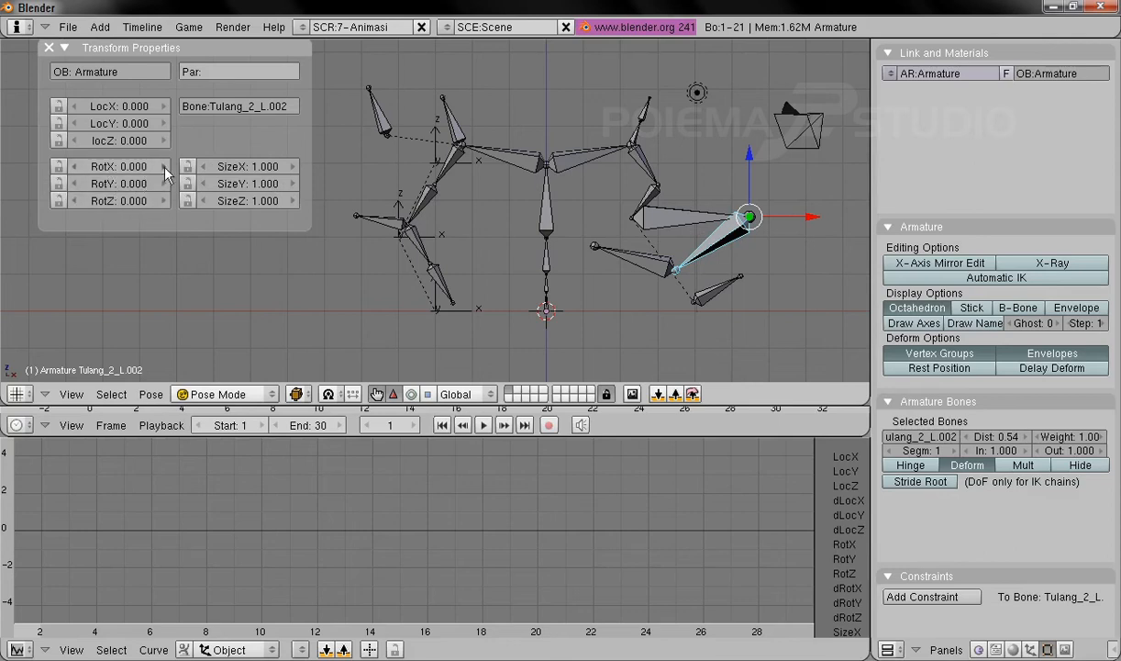
Select the unconnected bone Tulang_2_L.008 and set its LocX to -1
right_click(725, 296)
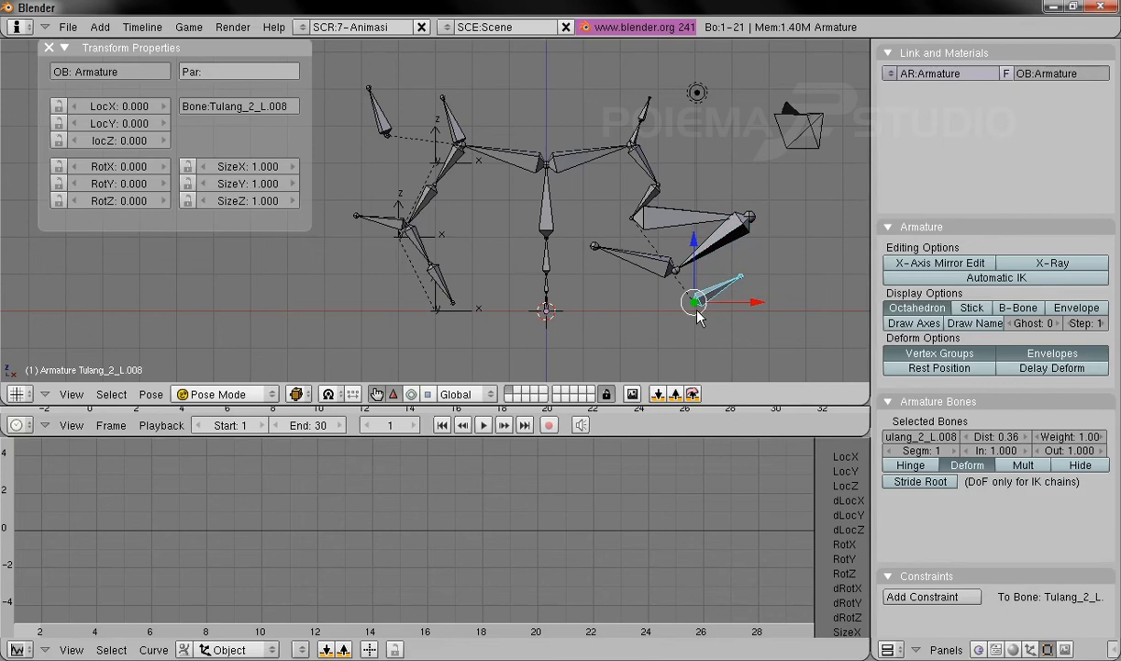
left_click(165, 106)
left_click(166, 107)
left_click(165, 107)
left_click(75, 106)
left_click(75, 107)
left_click(75, 106)
left_click(76, 106)
Try a LocY of 2 on Tulang_2_L.008 and settle on a LocY of -3
left_click(165, 123)
left_click(165, 122)
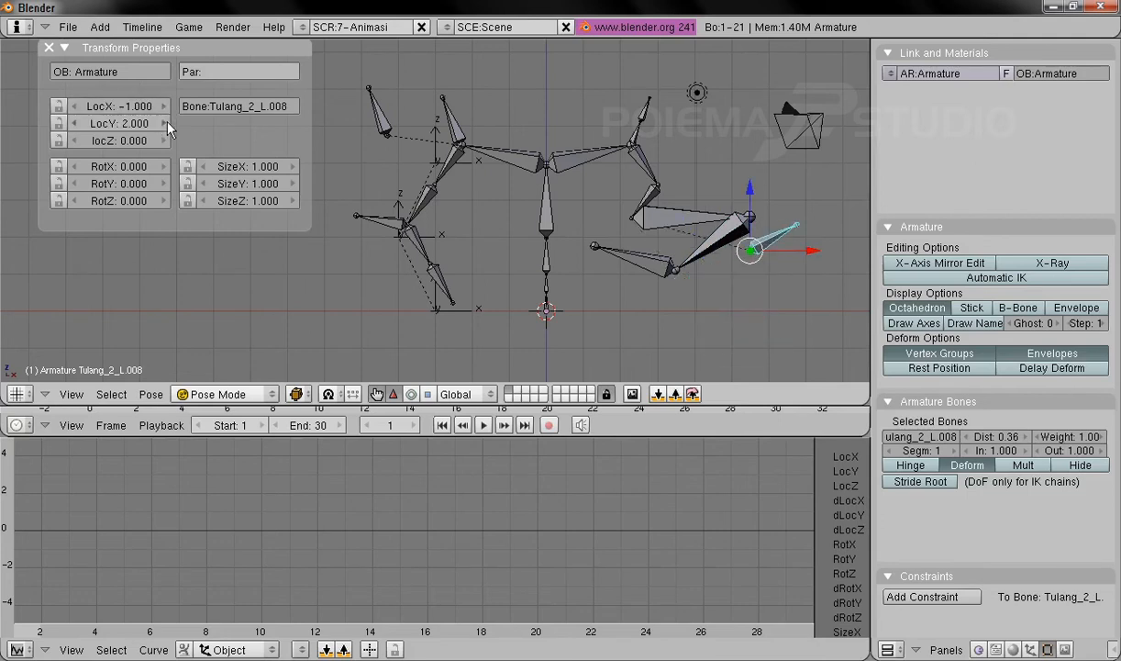
left_click(73, 129)
left_click(73, 125)
left_click(73, 125)
left_click(73, 124)
left_click(73, 125)
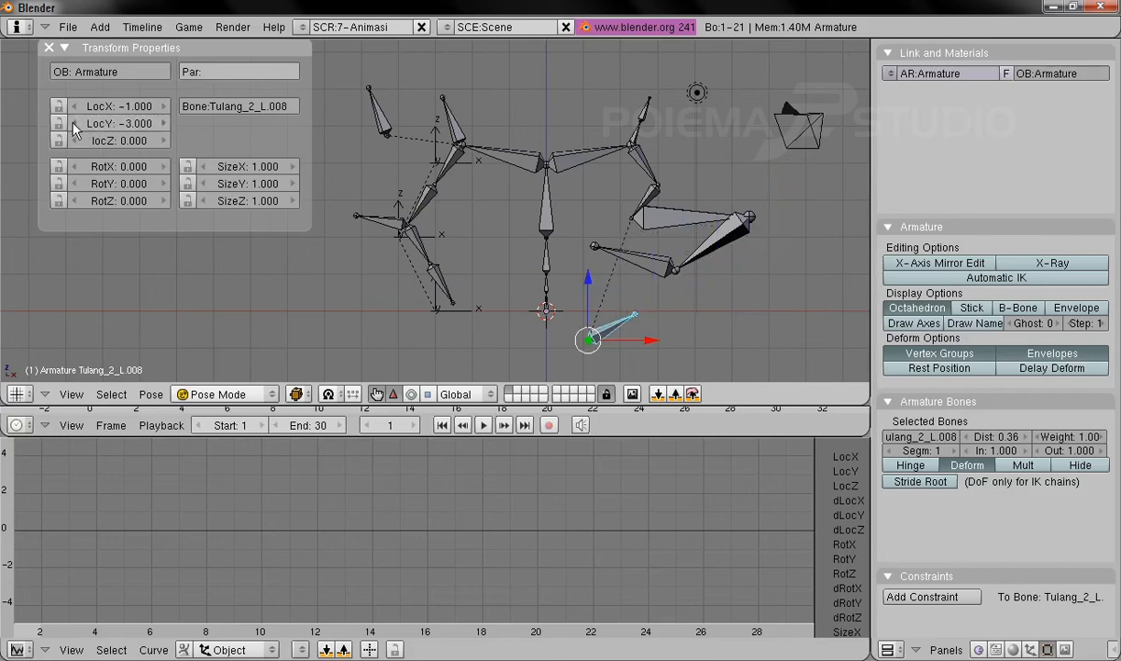
Start rotating Tulang_2_L.008 about X and set its RotY to 3 and RotZ to 4
left_click(165, 167)
left_click(163, 184)
left_click(163, 184)
left_click(163, 184)
left_click(164, 200)
left_click(164, 200)
left_click(164, 200)
left_click(164, 200)
Increase the RotX of Tulang_2_L.008 to 34 and select the Tulang_2_L bone
left_click(166, 167)
left_click(166, 167)
left_click(166, 167)
left_click(166, 167)
left_click(166, 166)
left_click(166, 167)
left_click(166, 167)
left_click(166, 167)
left_click(166, 167)
left_click(166, 167)
left_click(166, 167)
left_click(166, 167)
left_click(166, 167)
left_click(166, 167)
left_click(166, 167)
left_click(166, 167)
left_click(166, 167)
left_click(166, 167)
left_click(166, 166)
left_click(166, 167)
left_click(166, 167)
left_click(166, 167)
left_click(166, 167)
left_click(166, 167)
left_click(166, 167)
left_click(166, 167)
left_click(166, 167)
left_click(166, 167)
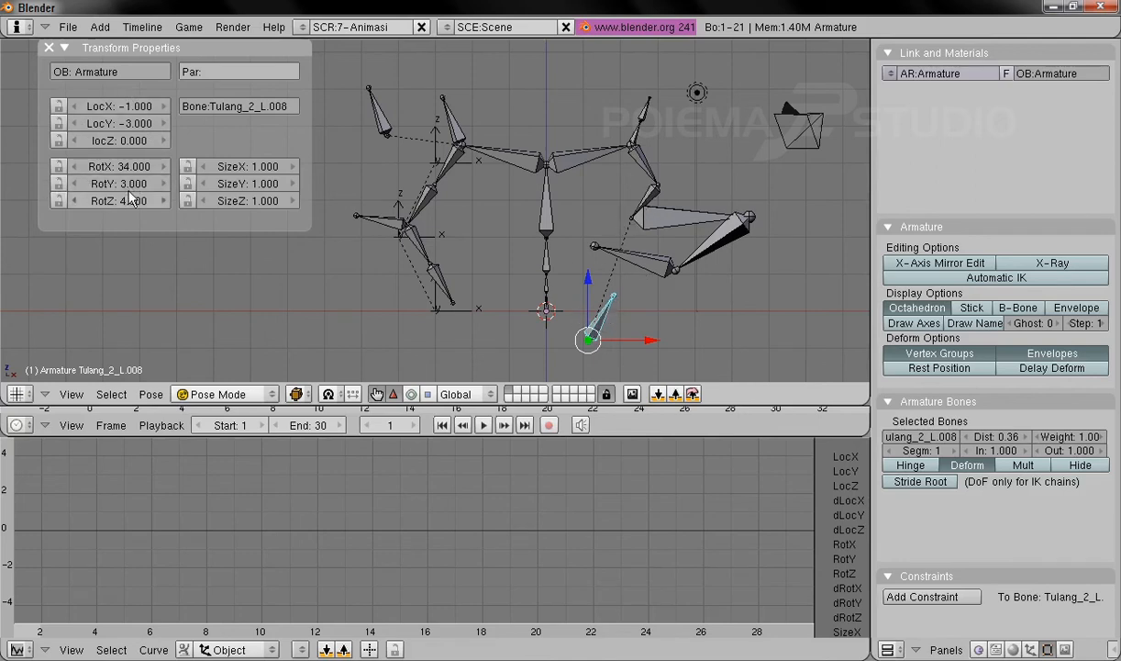
right_click(587, 164)
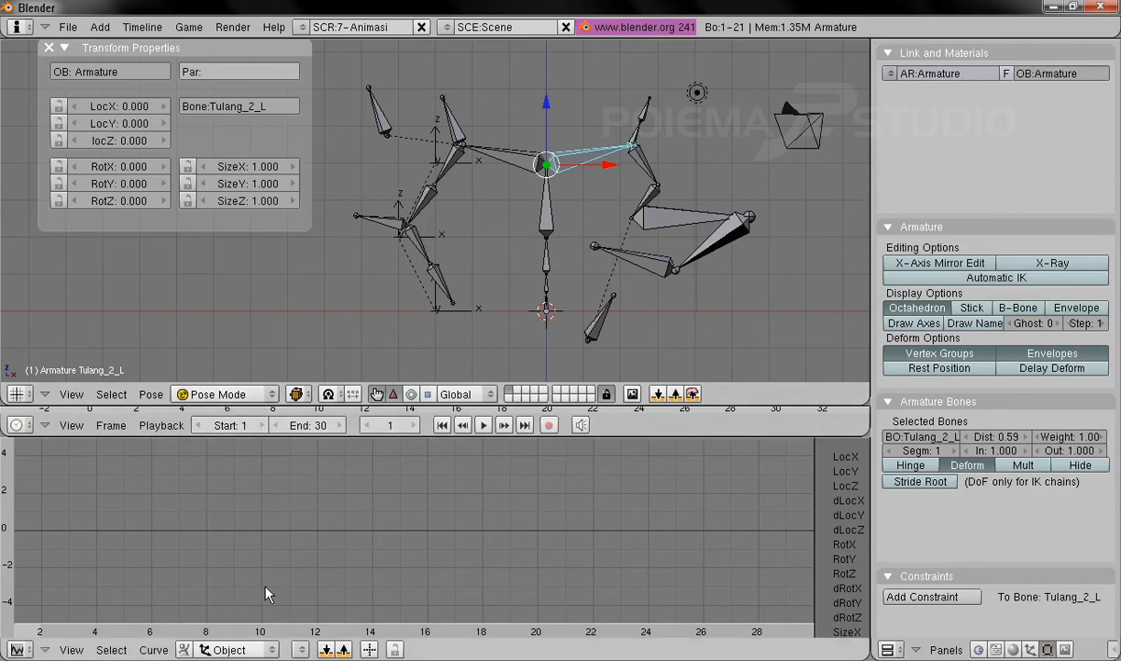
Switch the IPO curve editor's type to Pose
left_click(232, 652)
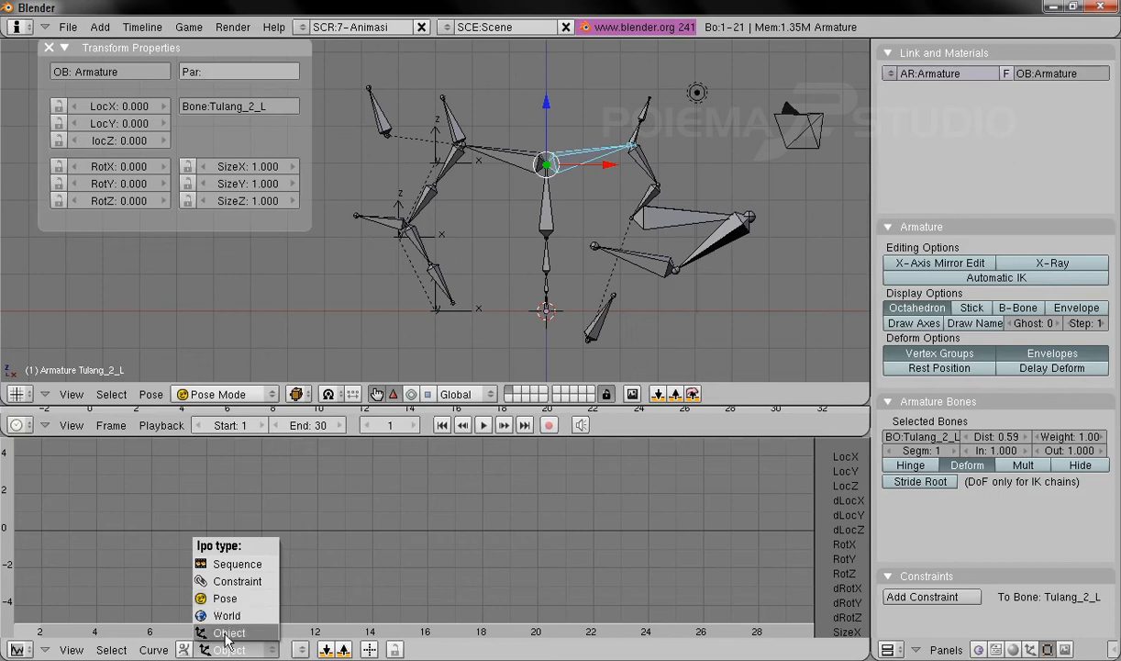
left_click(222, 632)
left_click(226, 651)
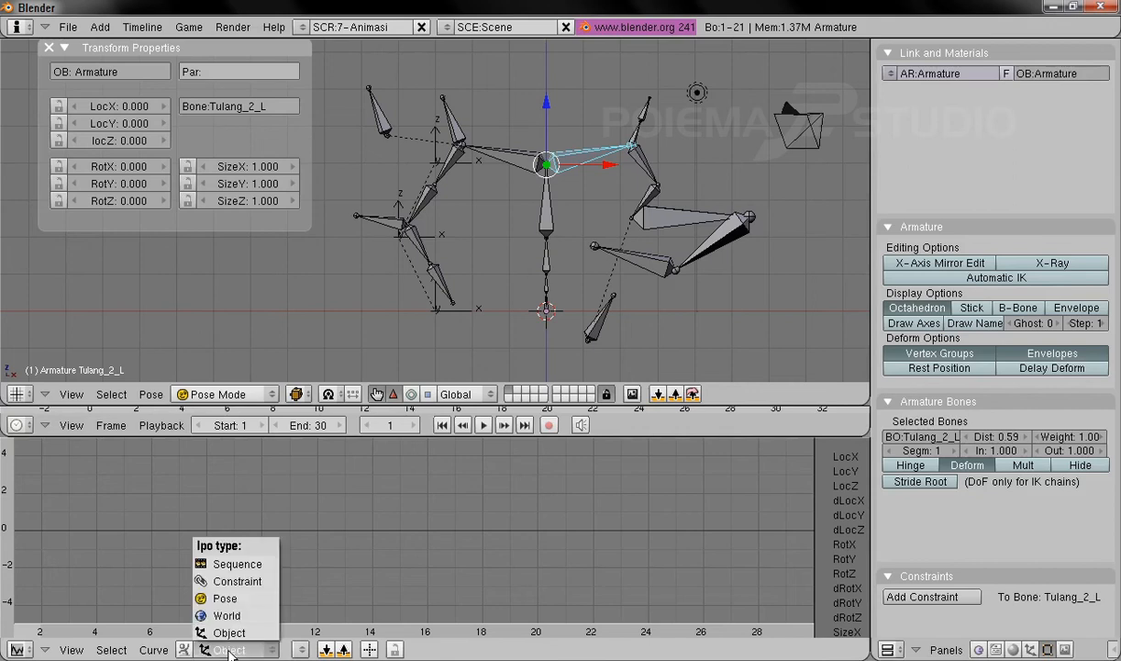
left_click(228, 598)
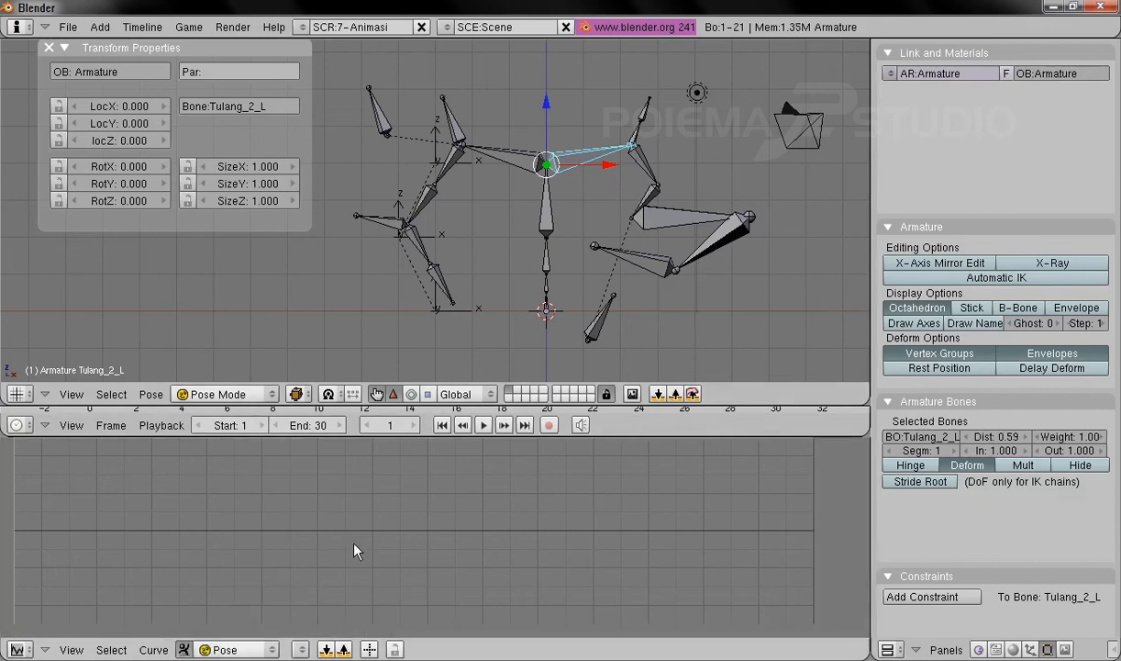
middle_click_drag(263, 547, 460, 596)
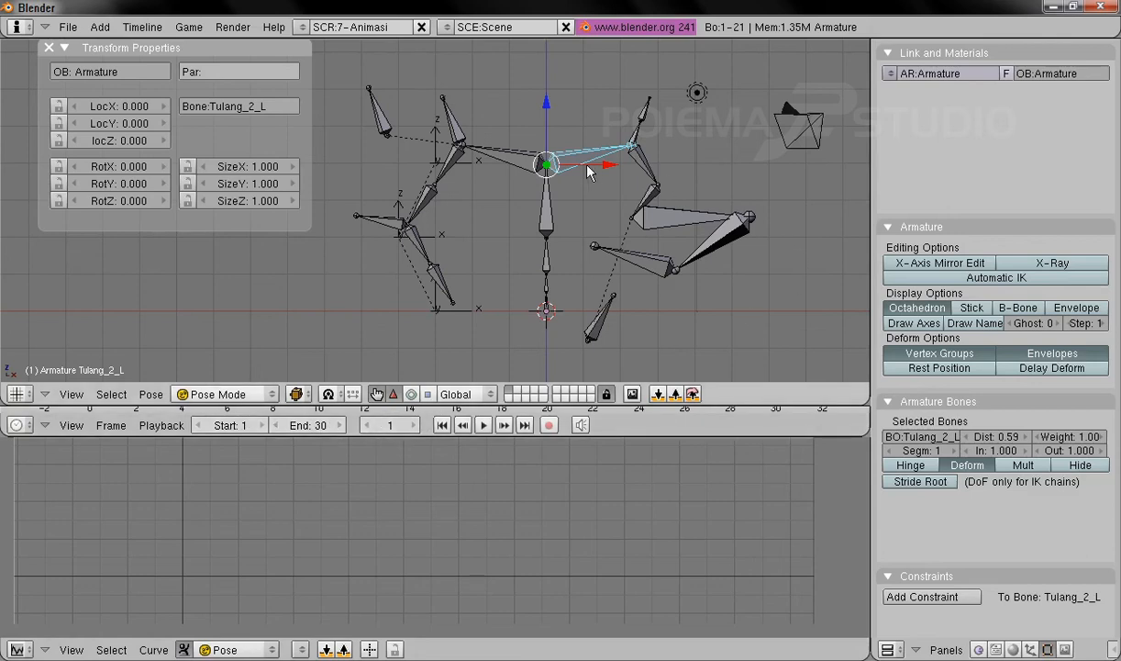
Select the Tulang_2 bone and insert a Rot keyframe for it at frame 1
right_click(551, 218)
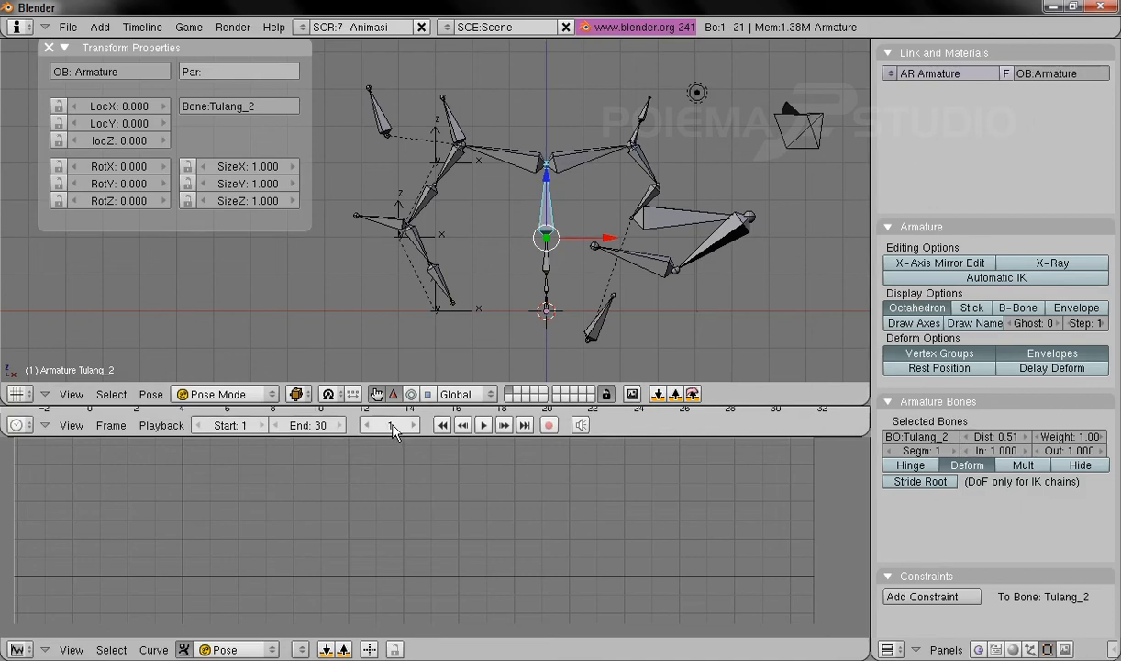
left_click(152, 394)
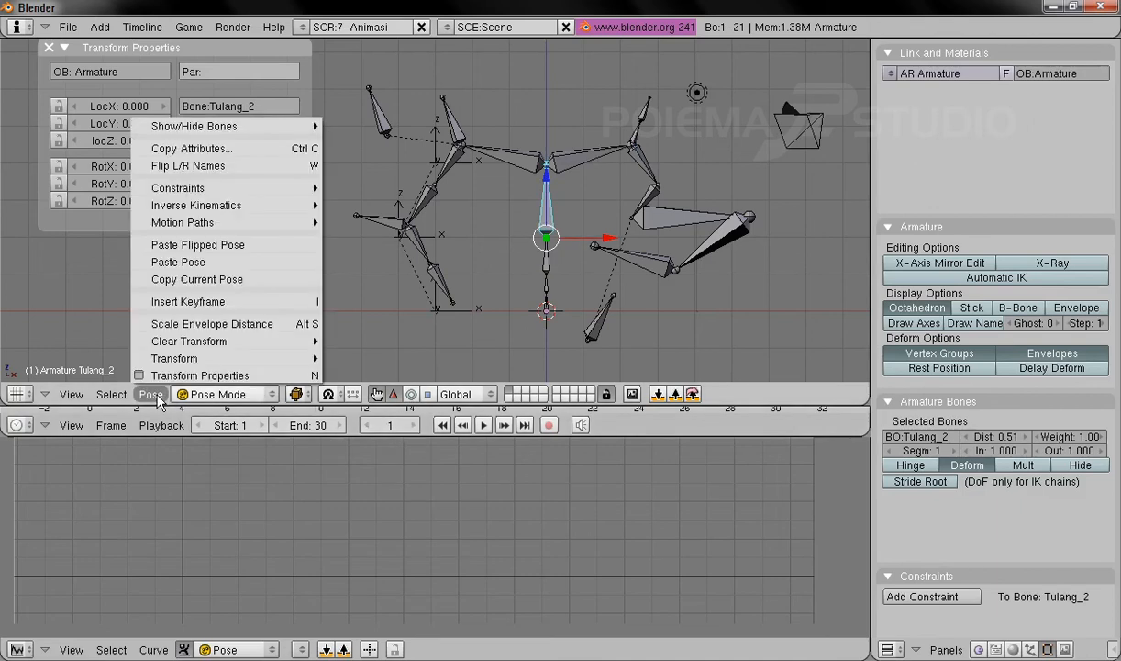
left_click(179, 301)
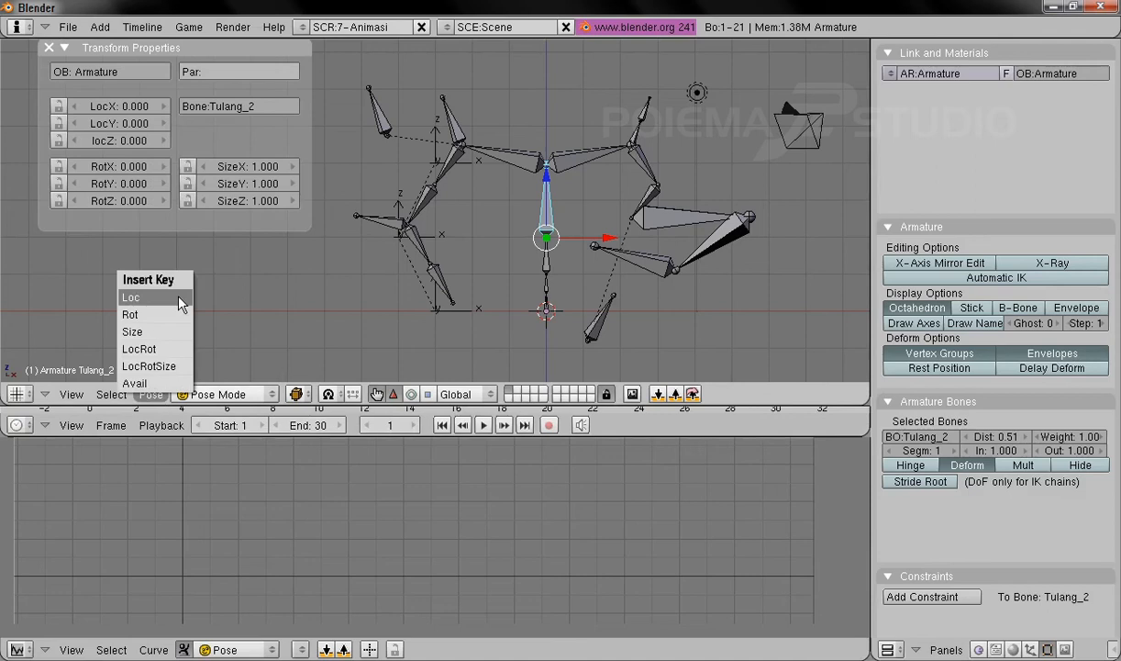
left_click(131, 315)
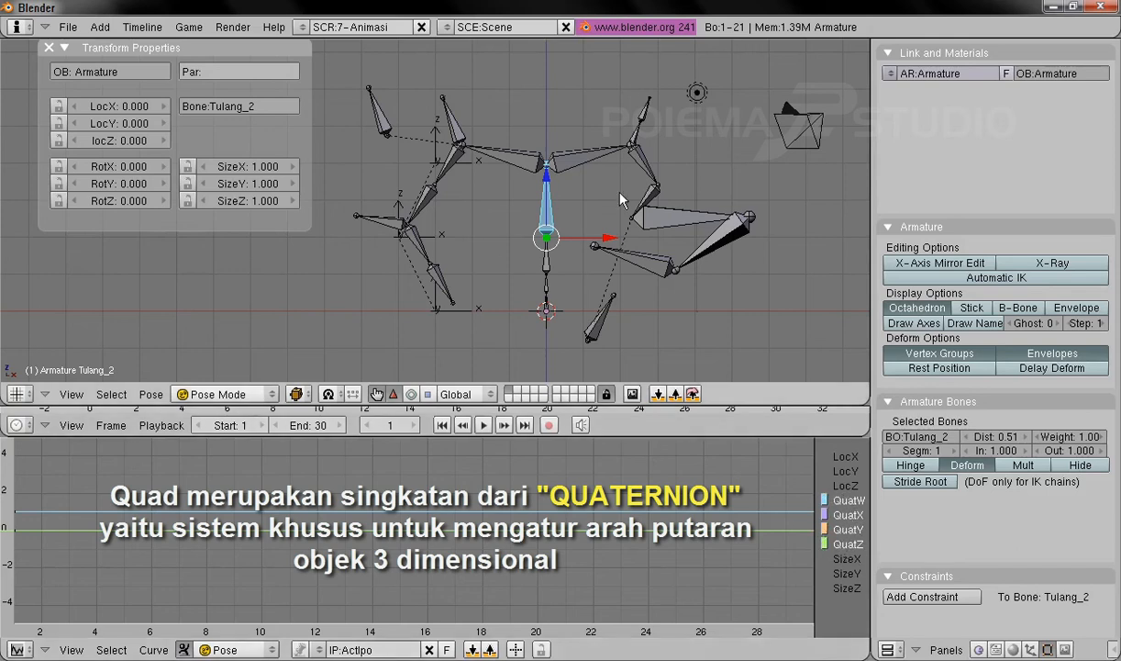
Go to frame 30 and insert a Rot keyframe for Tulang_2 in the same pose
mouse_move(492, 289)
middle_mouse_down("shift")
mouse_move(534, 294)
mouse_move(492, 296)
middle_mouse_up("shift")
scroll(604, 275, "down", 1)
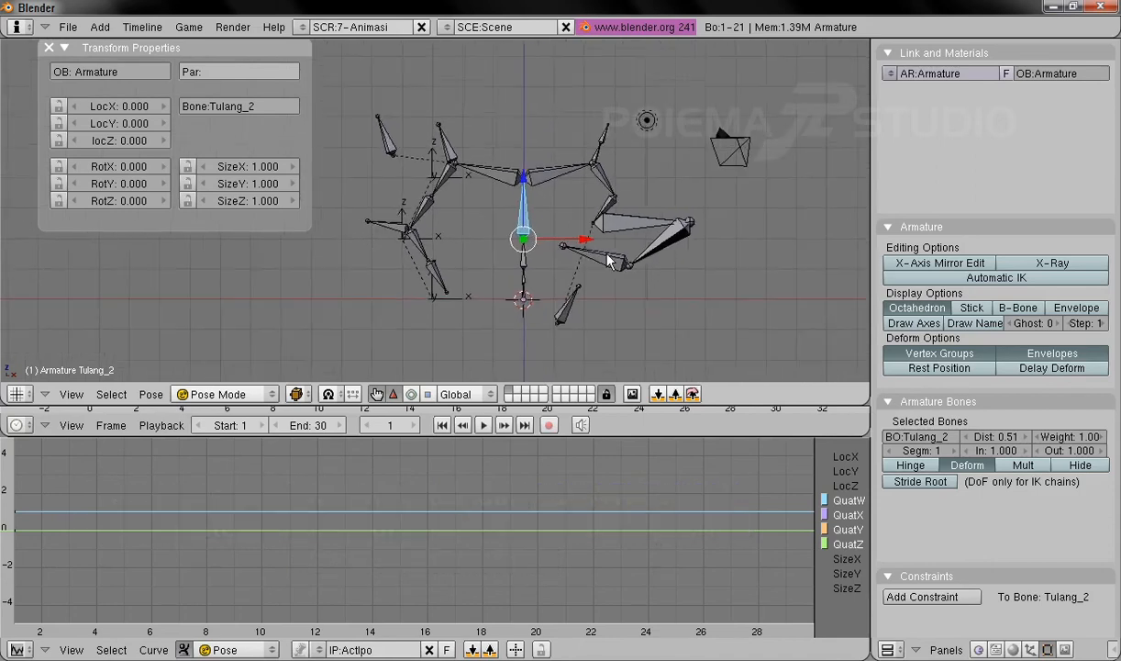
scroll(634, 286, "up", 2)
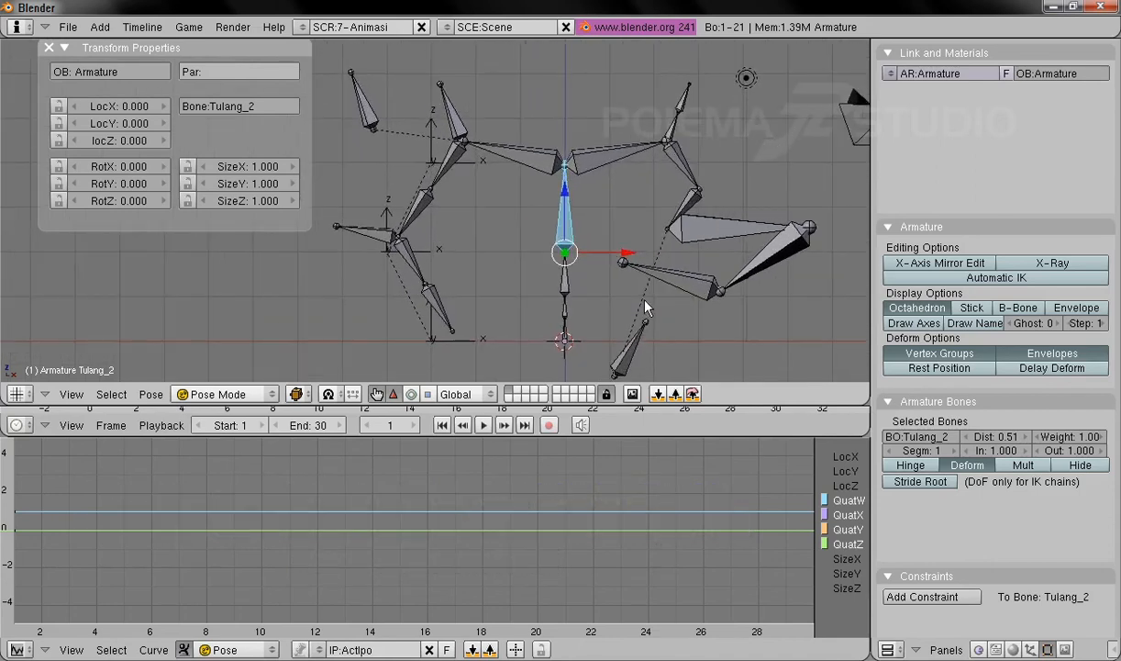
middle_click_drag(210, 521, 431, 523)
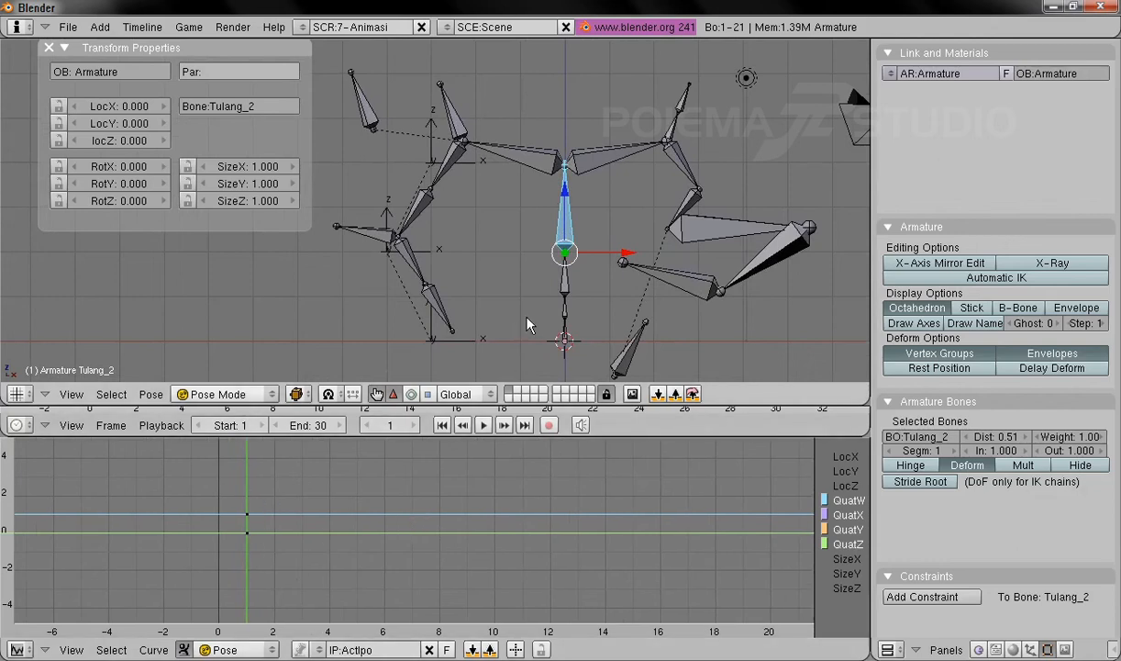
left_click(388, 426)
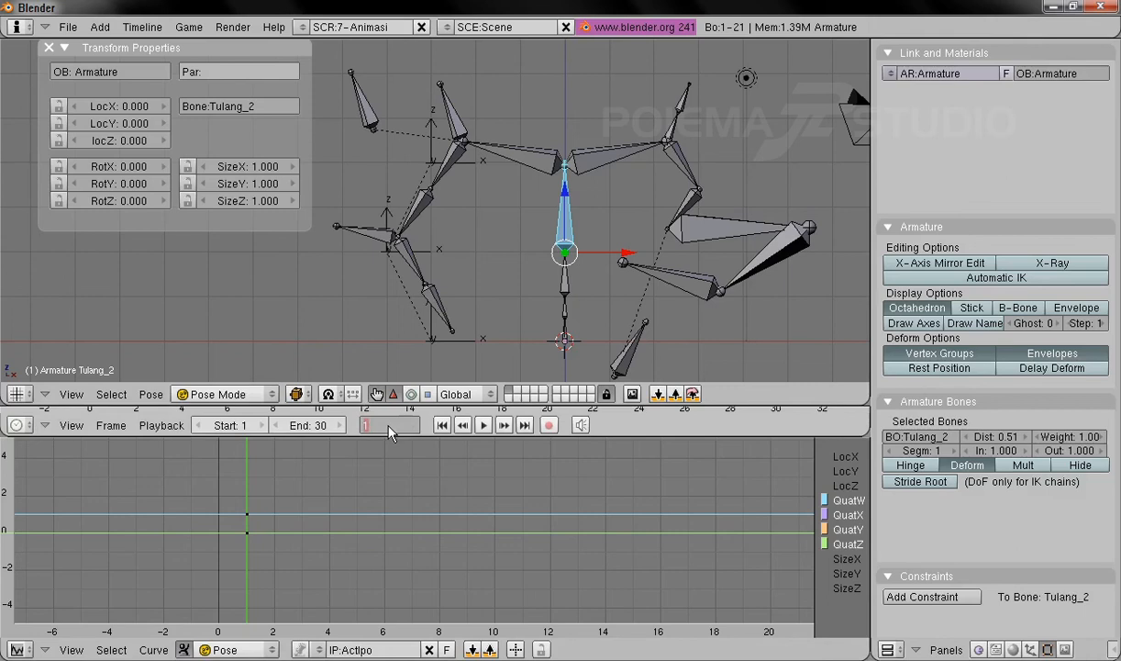
key("Return")
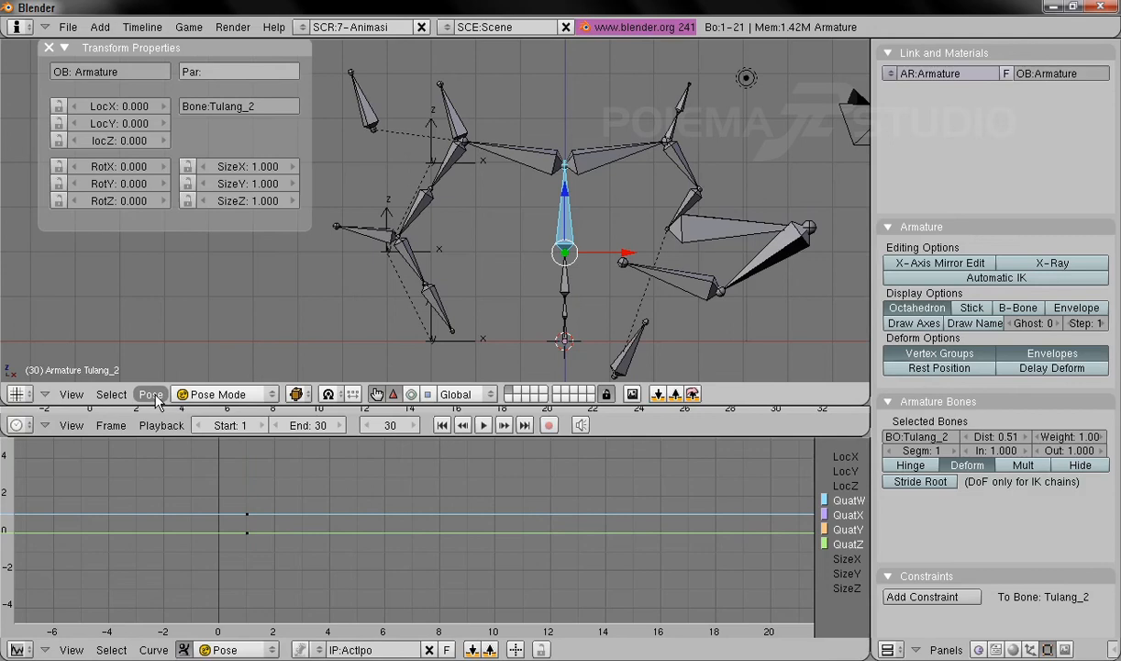
left_click(151, 393)
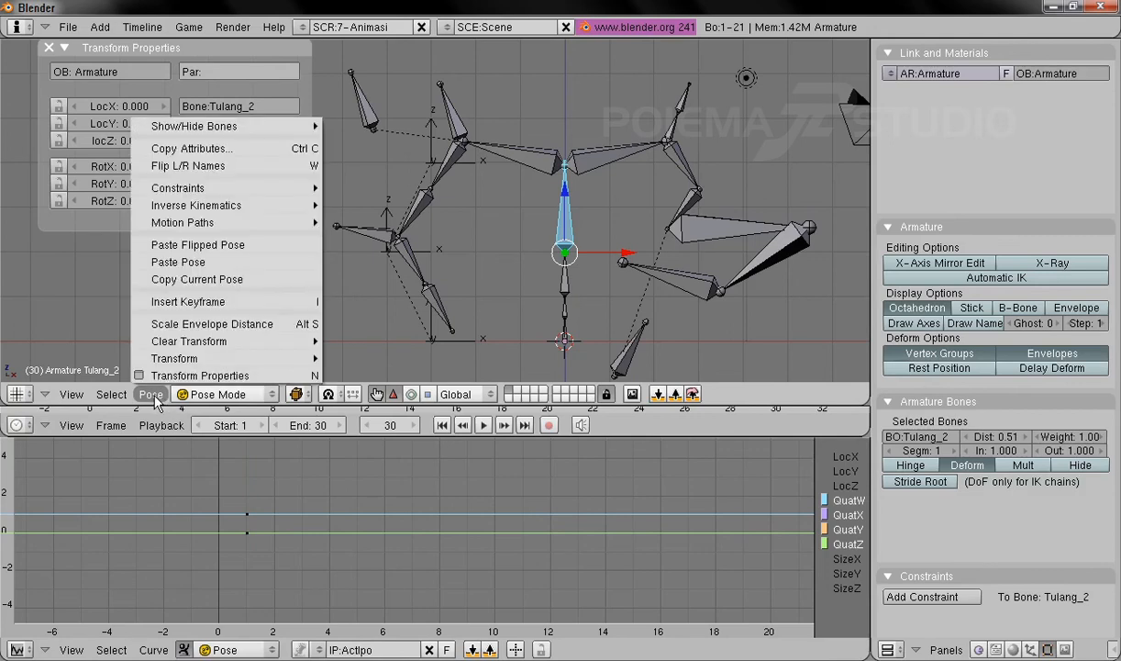
left_click(211, 297)
left_click(212, 302)
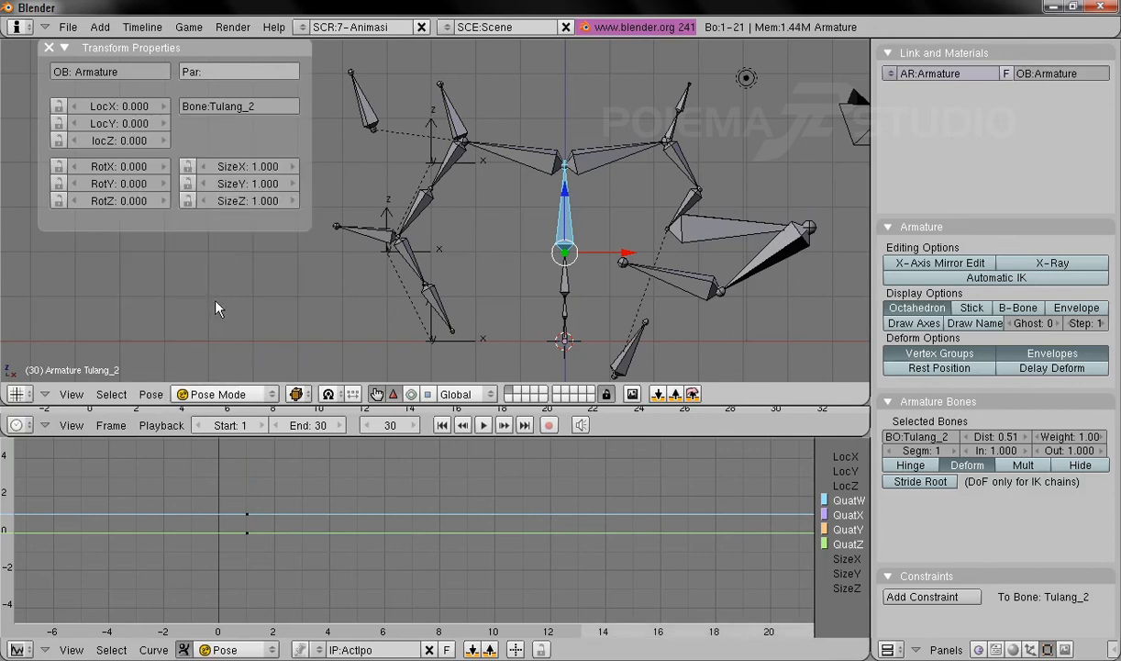
Set the current frame to 15
left_click(389, 426)
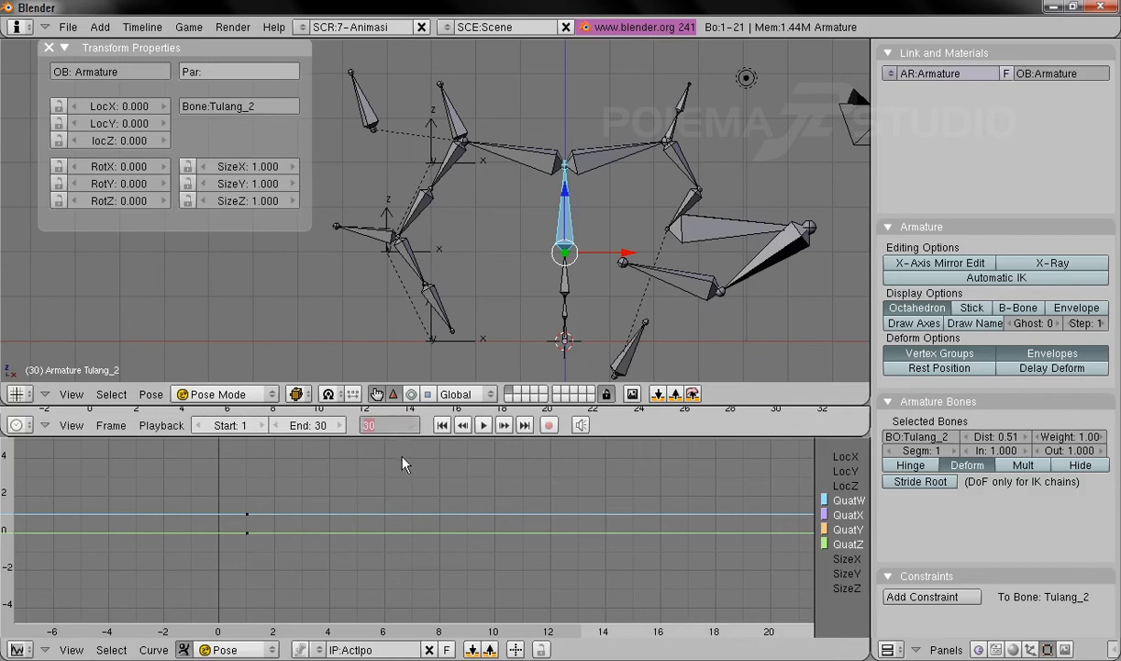
type("15")
key("Return")
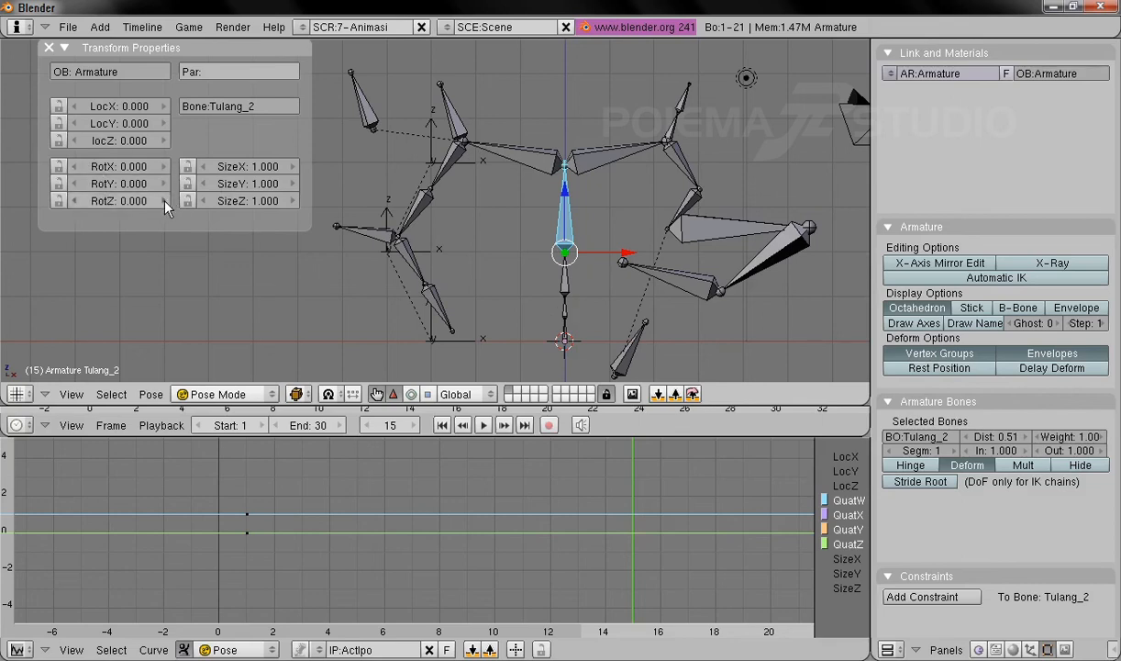
left_click_drag(166, 205, 186, 209)
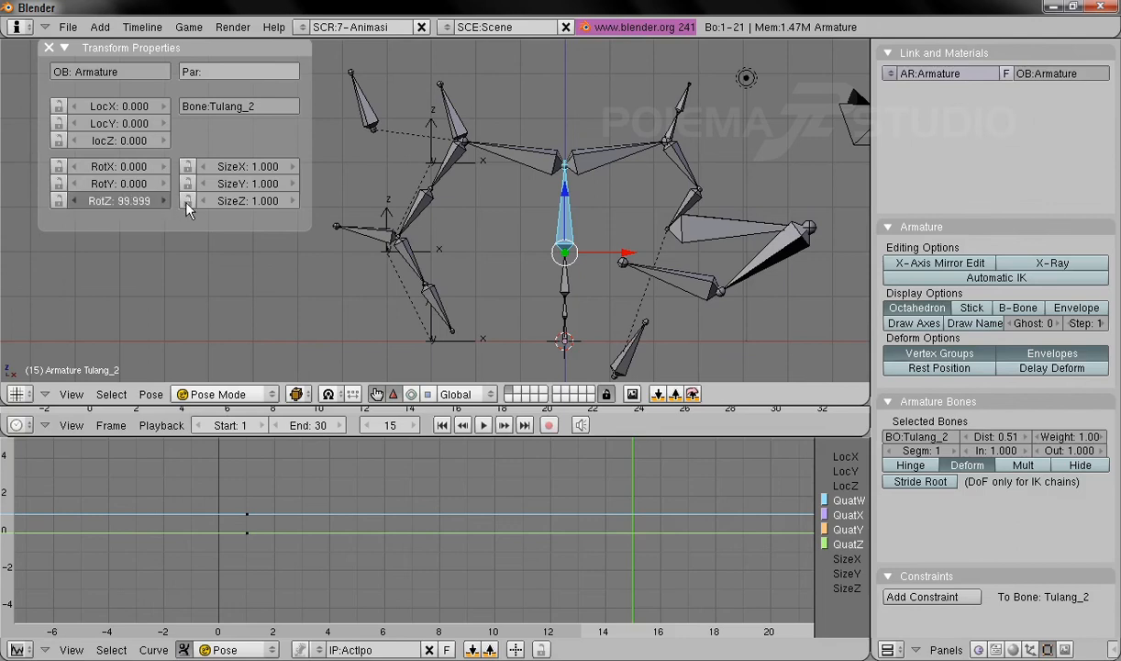
key("Escape")
left_click_drag(158, 168, 260, 157)
key("Escape")
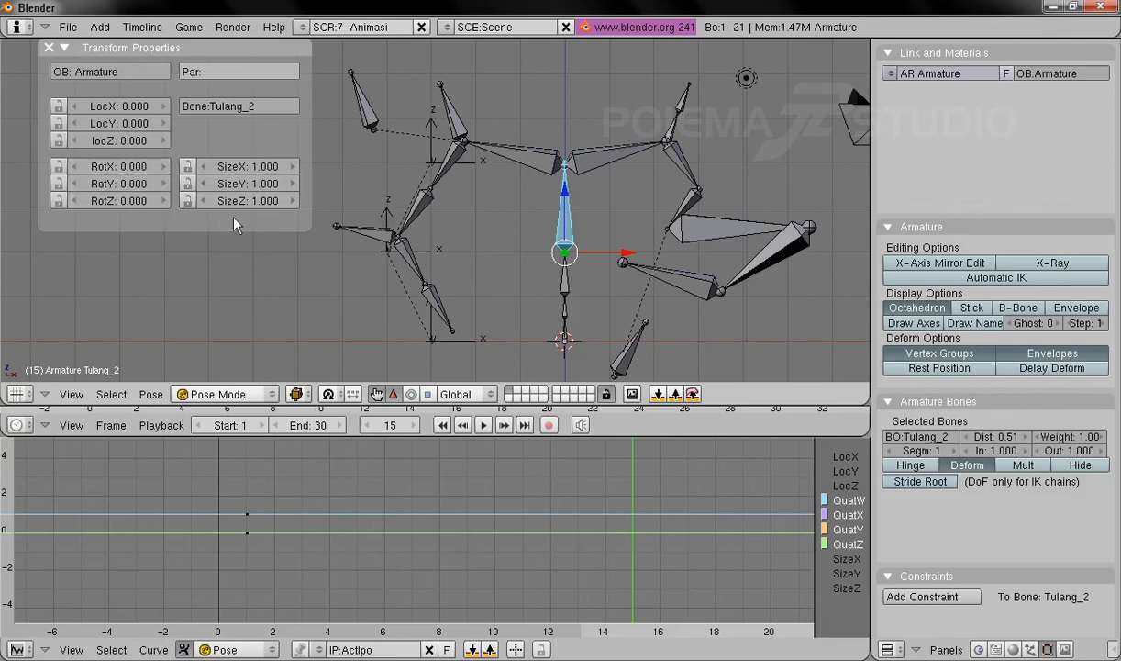
left_click_drag(161, 186, 160, 176)
key("Escape")
Rotate Tulang_2 freehand with the rotation manipulator to a RotZ of about -26.5 and insert a Rot keyframe at frame 15
middle_click_drag(444, 489, 409, 487, "ctrl")
middle_click_drag(428, 197, 412, 216, "shift")
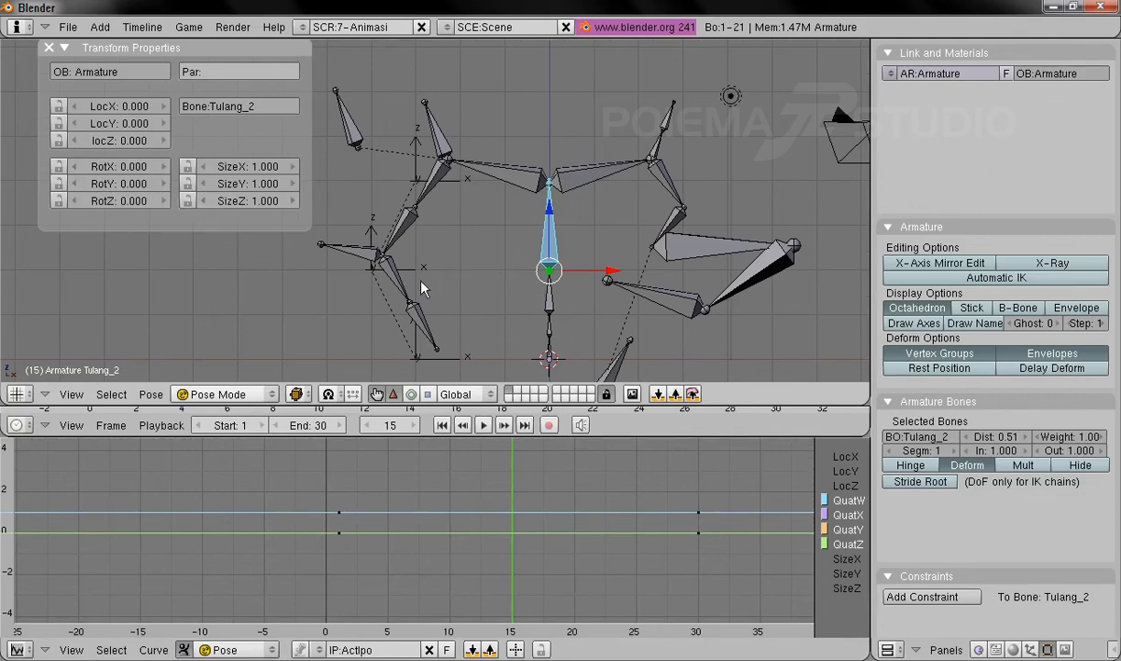
left_click(411, 394)
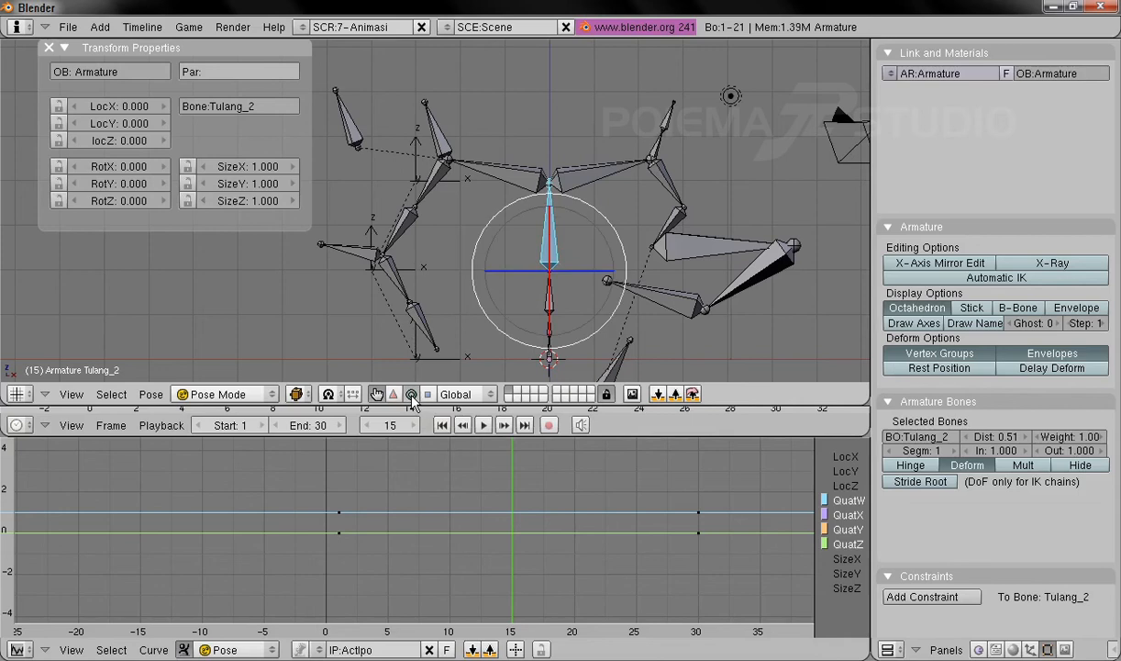
left_click_drag(592, 211, 616, 236)
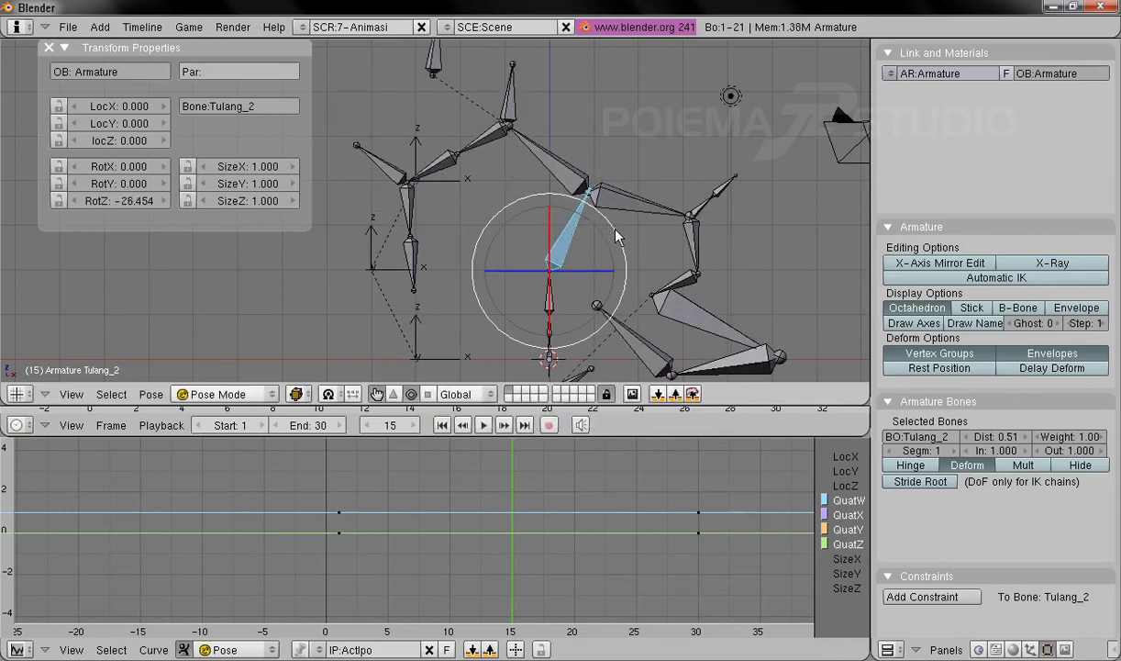
left_click(150, 394)
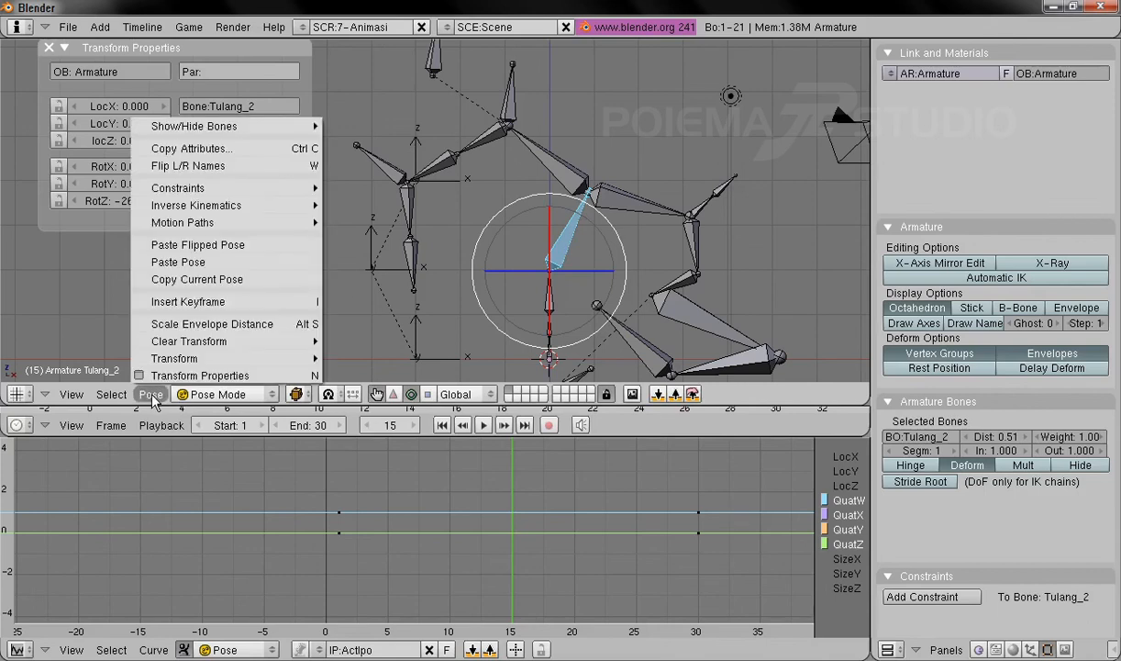
left_click(174, 301)
left_click(169, 298)
scroll(601, 497, "down", 2)
Play the bone animation from frame 1, stop it and return to the first frame
left_click(442, 425)
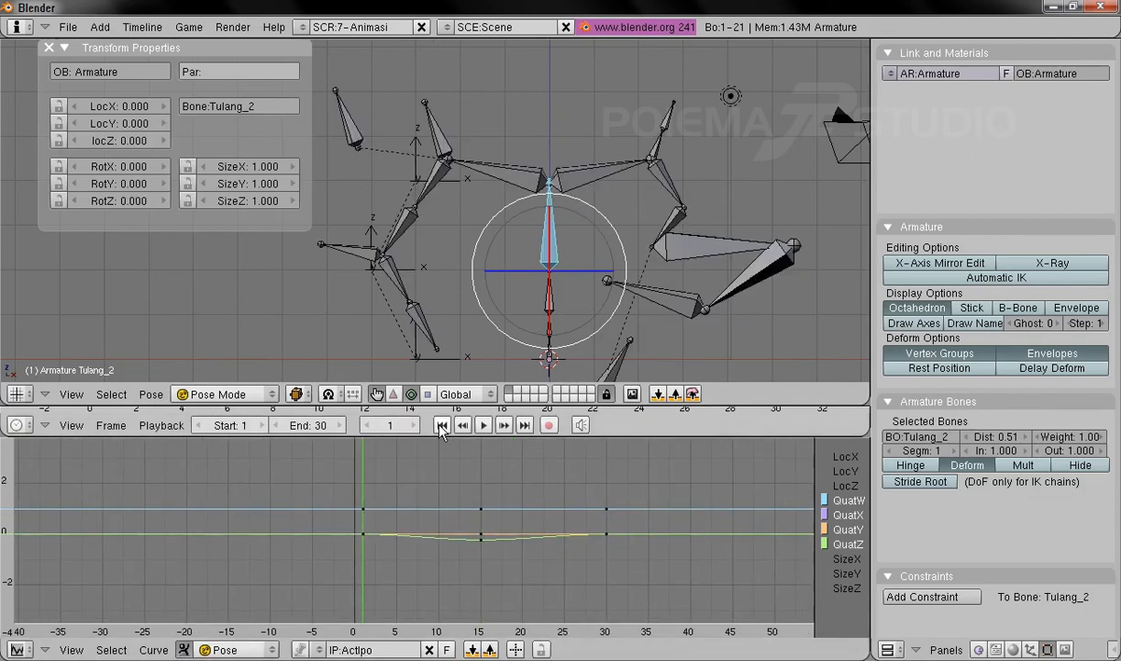
left_click(484, 426)
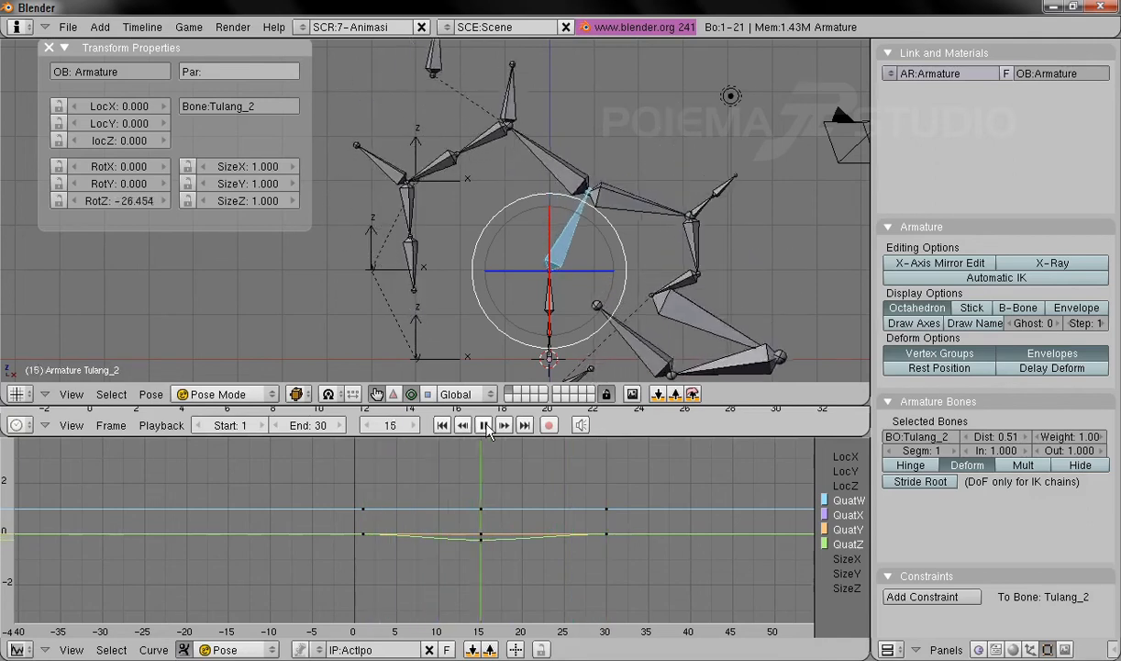
left_click(483, 425)
left_click(441, 425)
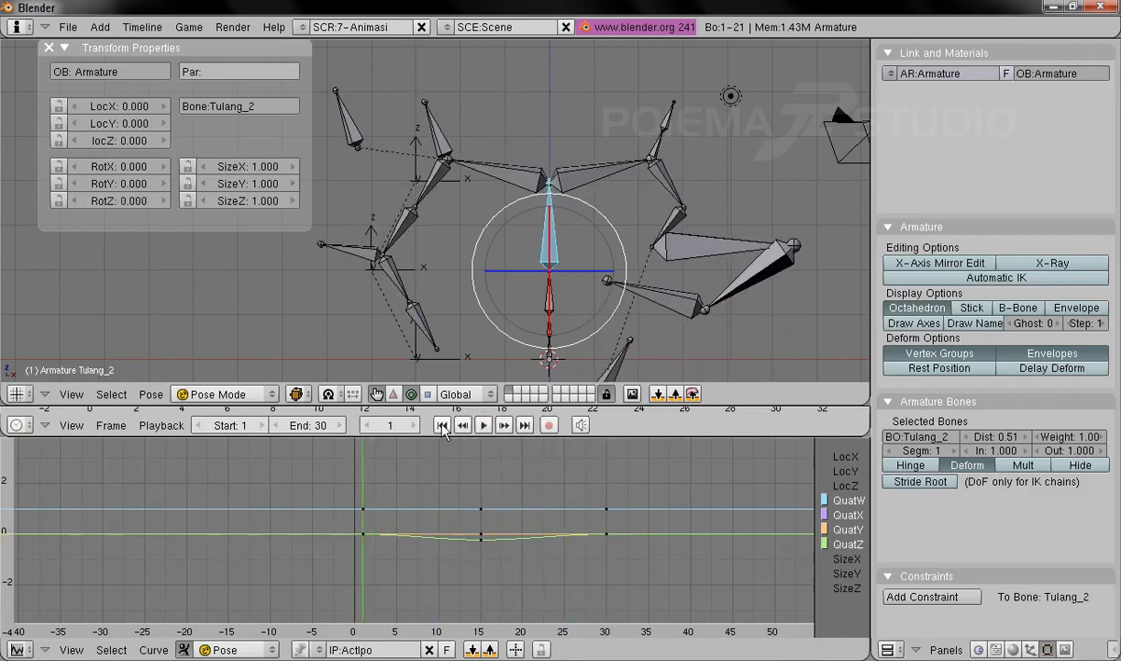
Select the Tulang_2_L bone and show the translation manipulator on it in front view
right_click(592, 174)
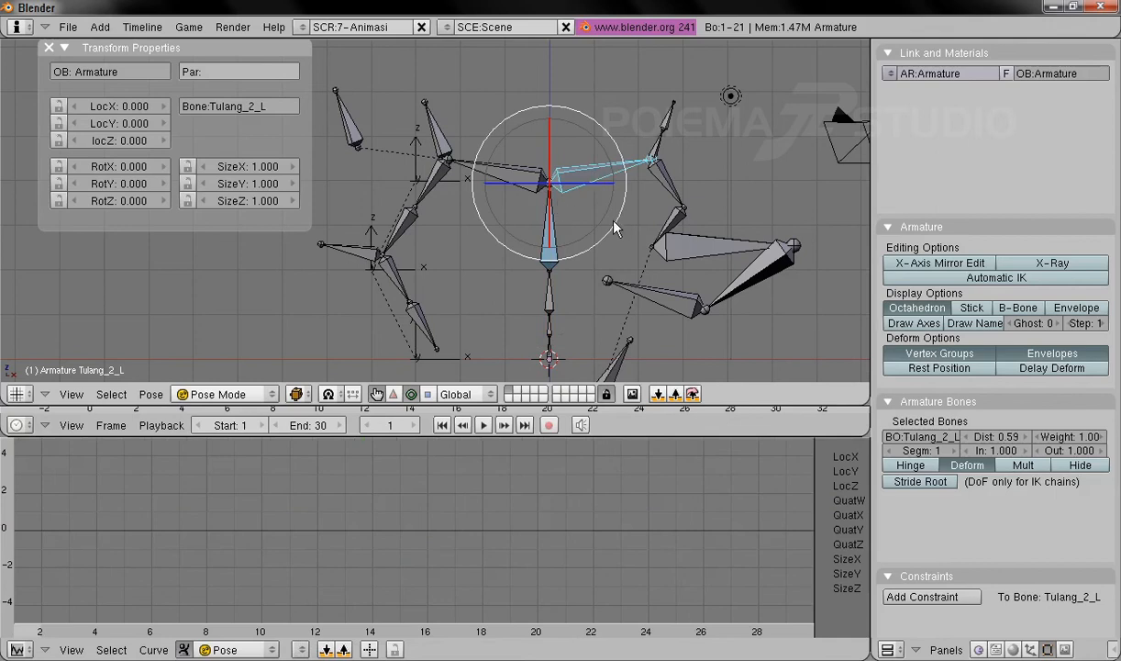
middle_click_drag(613, 224, 608, 243, "shift")
middle_click_drag(677, 204, 638, 222)
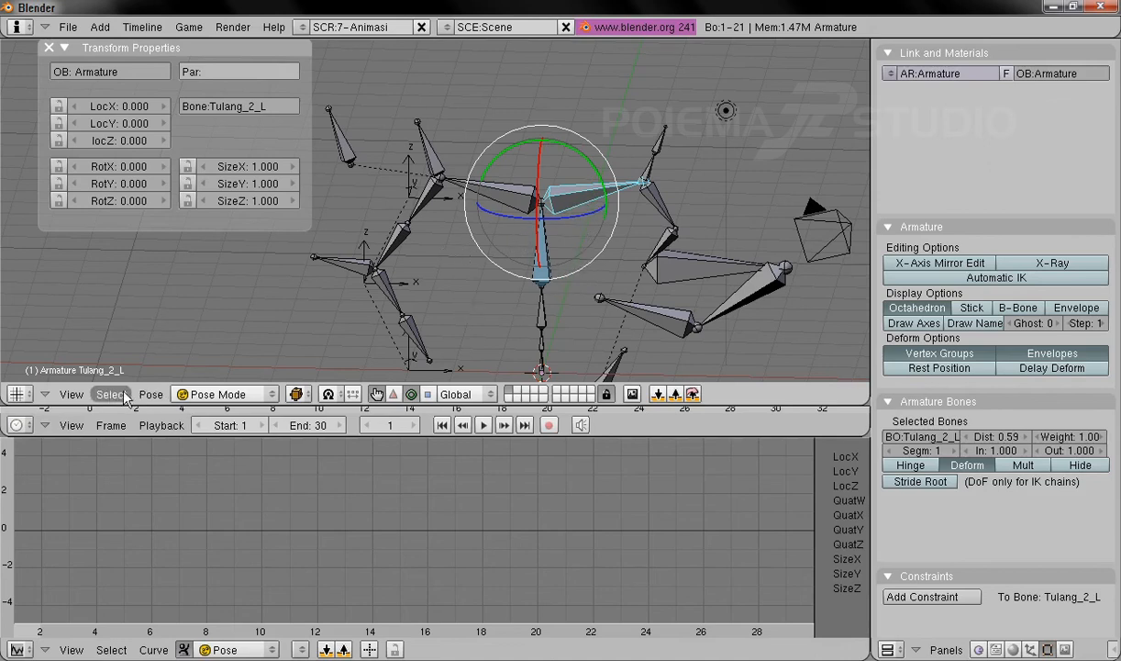
left_click(71, 394)
left_click(117, 290)
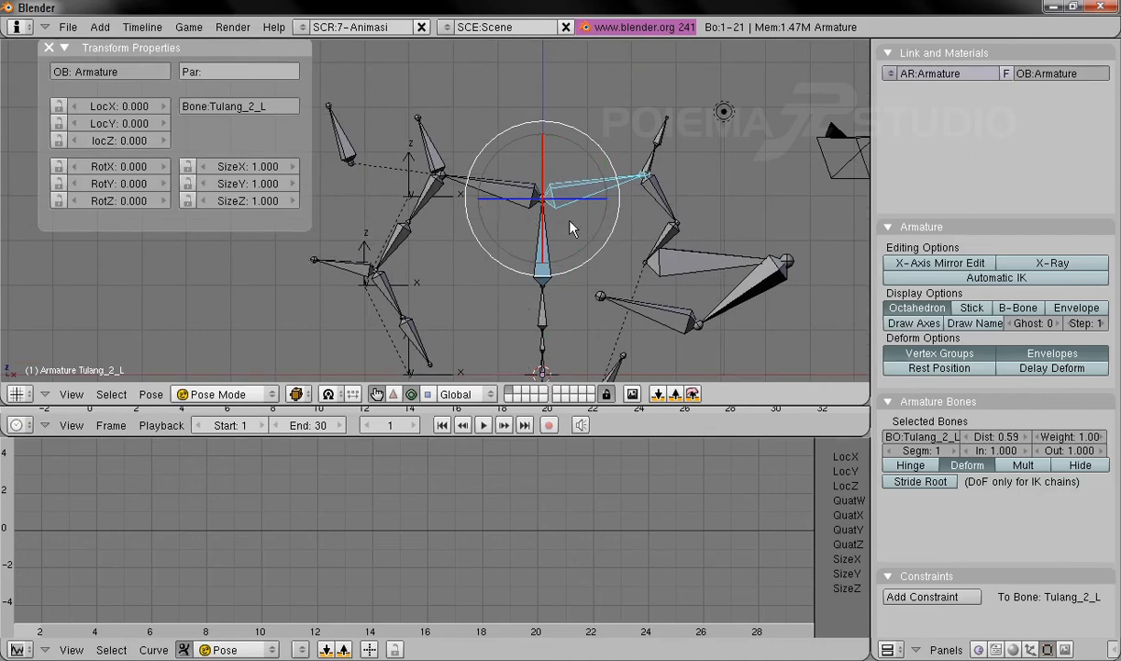
left_click(393, 394)
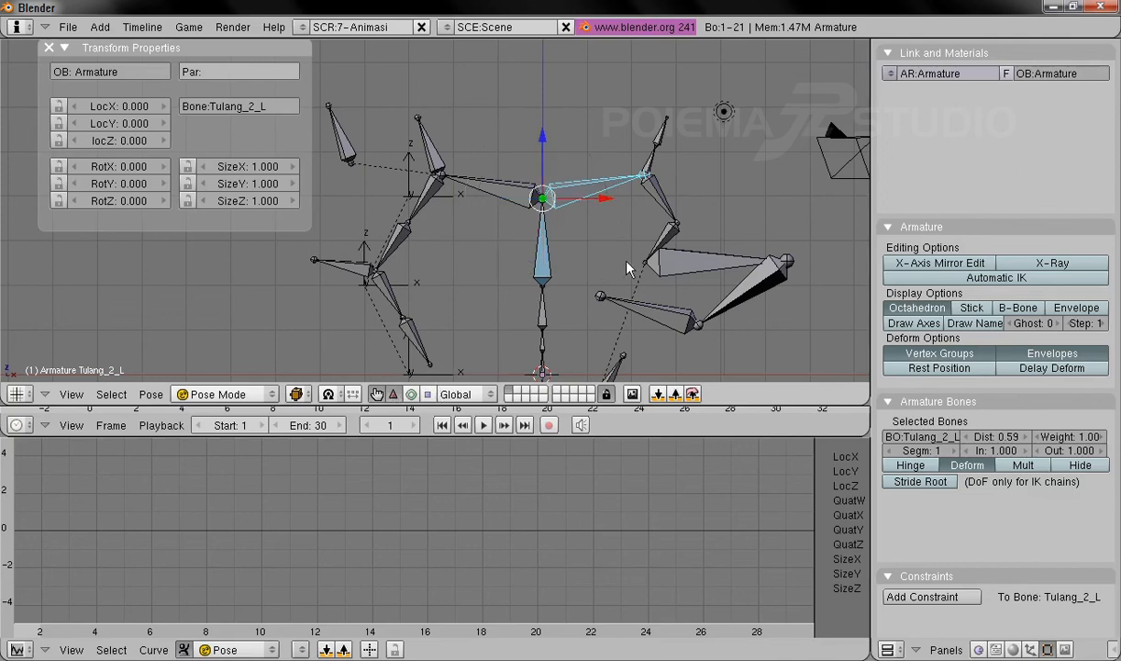
scroll(596, 218, "up", 3)
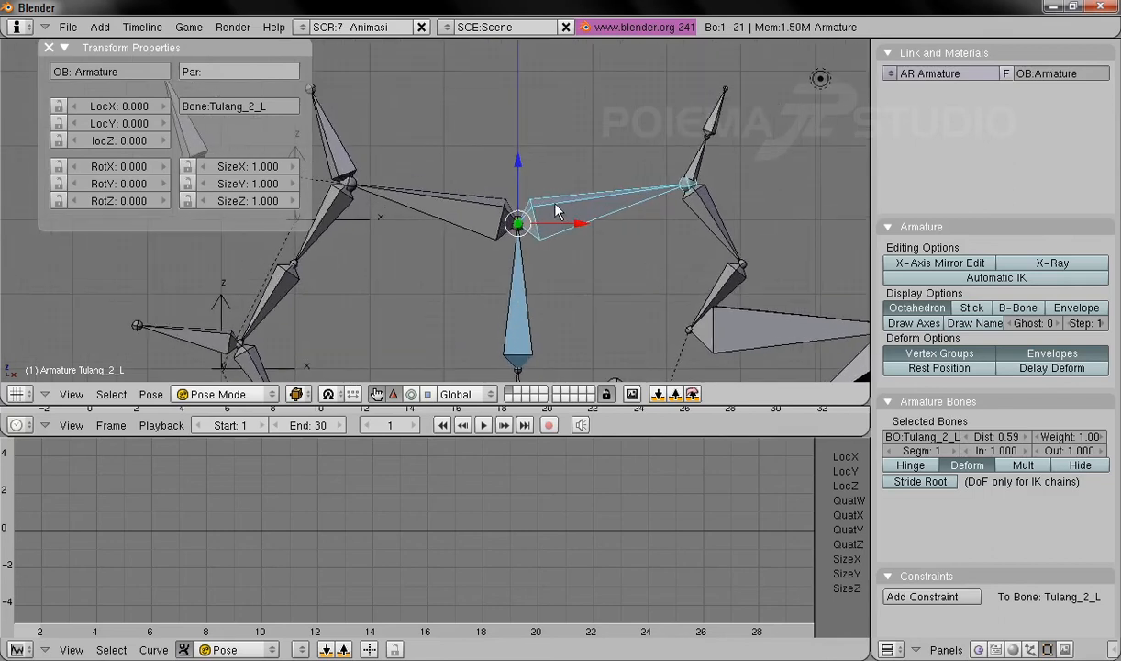
Try the Local transform orientation for the manipulator on Tulang_2_L and settle on Normal
left_click(458, 394)
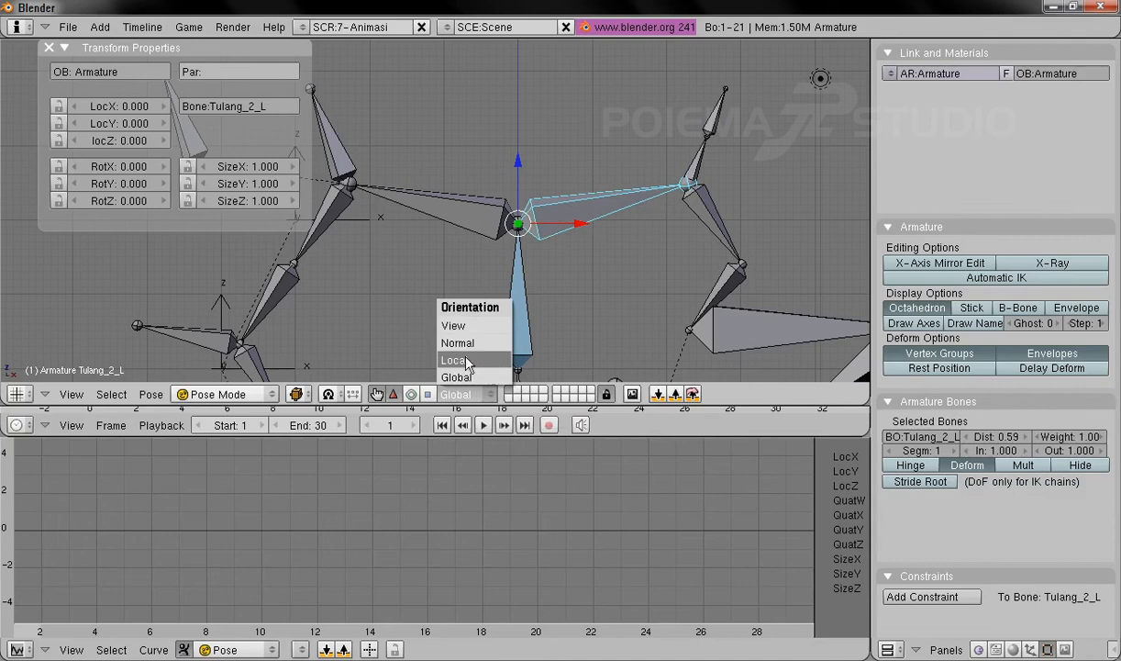
left_click(478, 364)
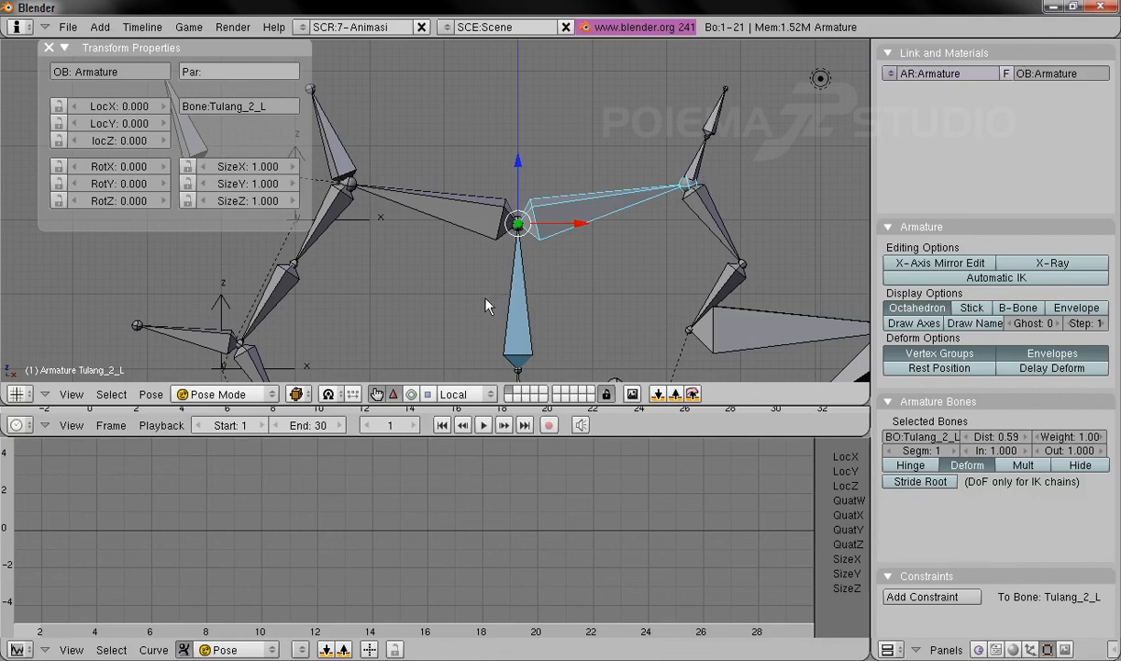
left_click(461, 394)
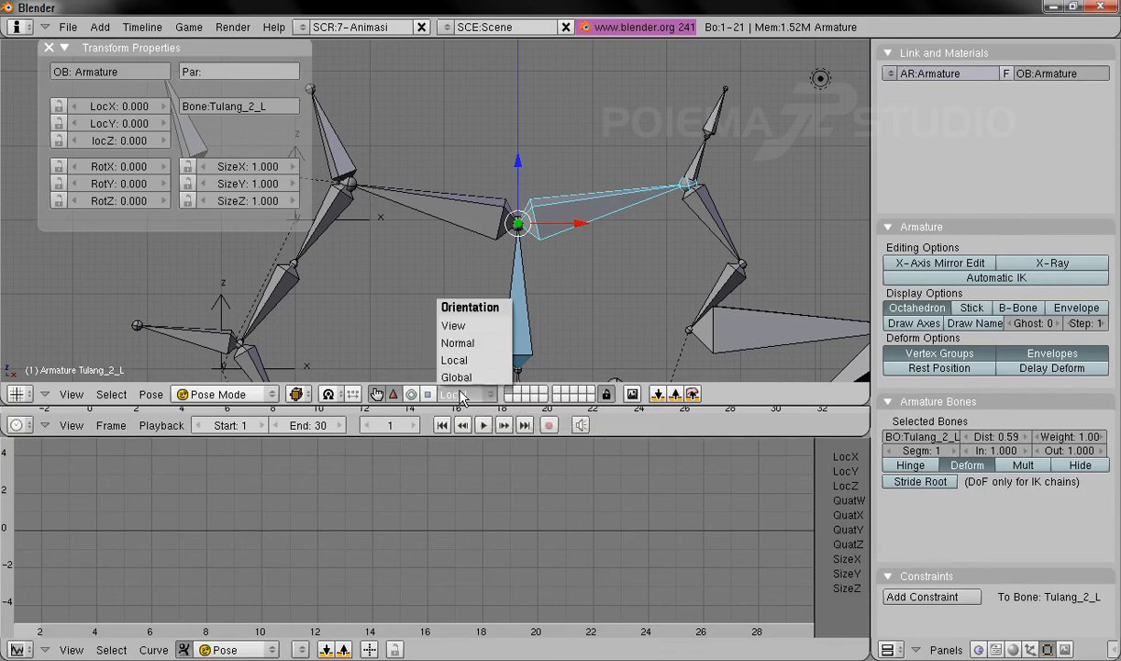
left_click(458, 343)
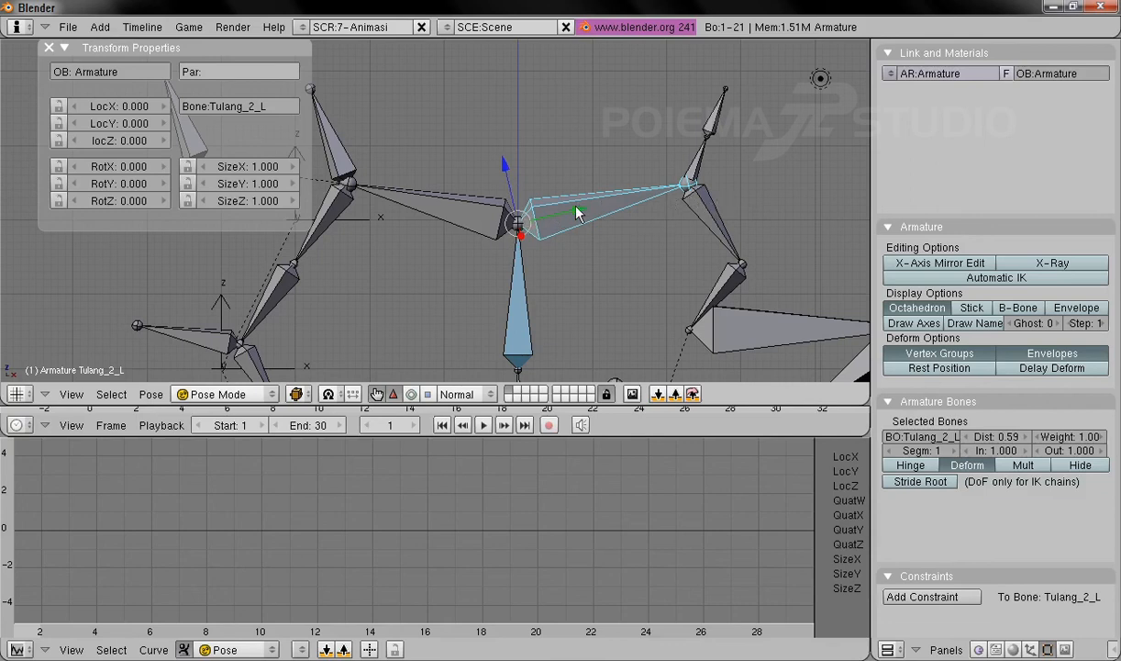
Select Tulang_2_L.001 and Tulang_2_R in turn to compare their manipulator axes, keeping the Normal orientation
right_click(701, 213)
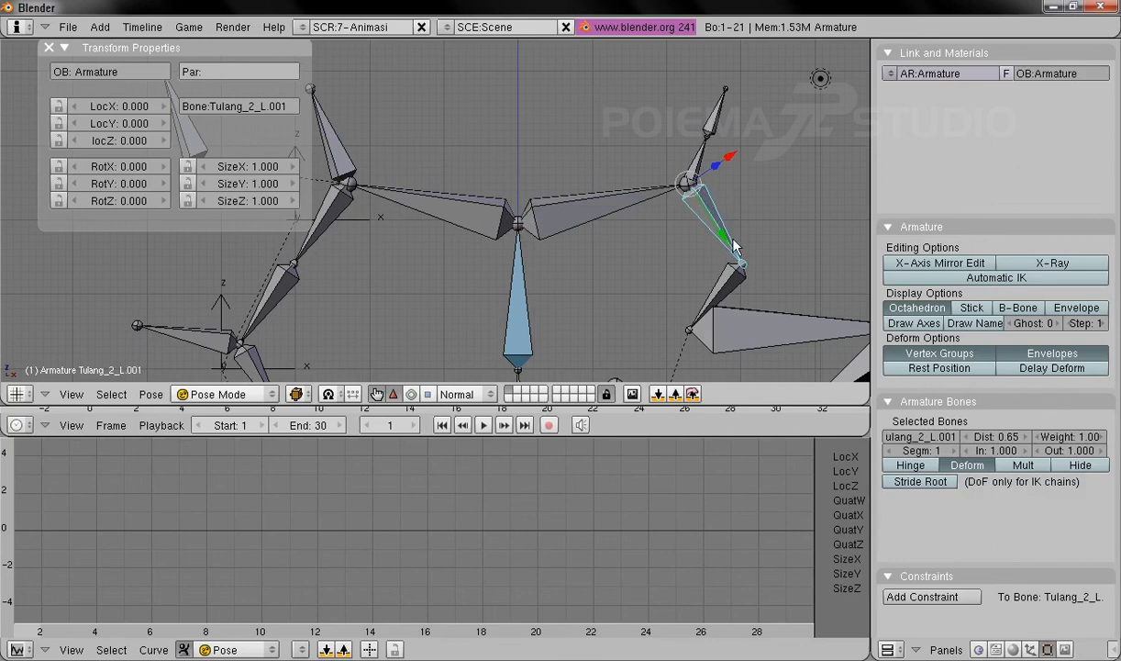
right_click(479, 228)
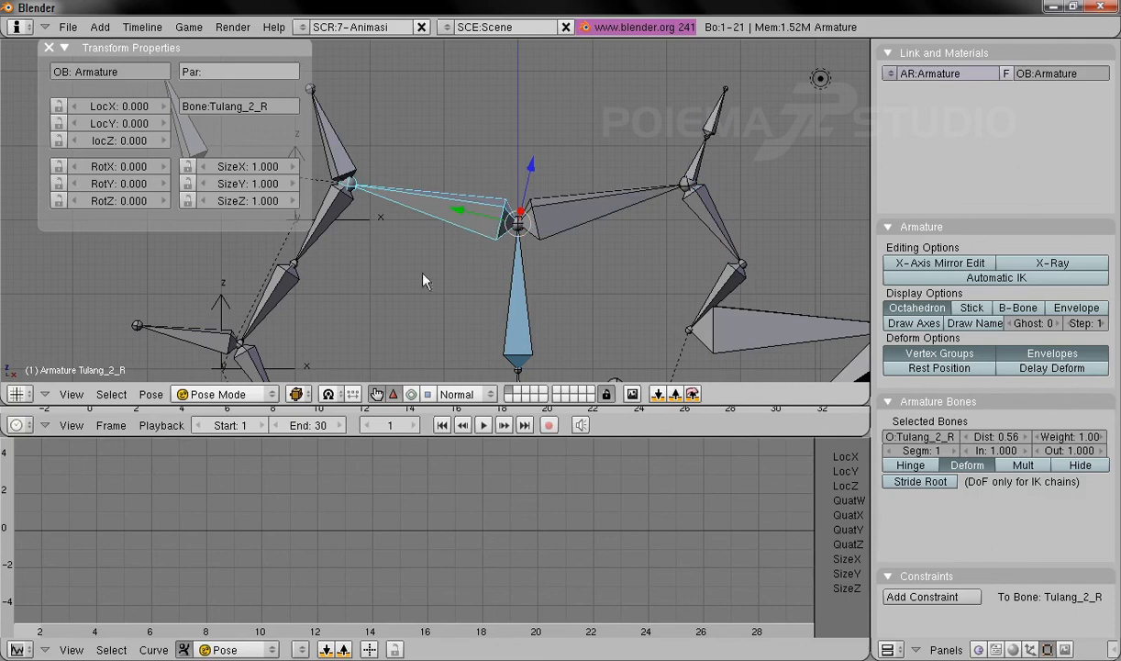
left_click(452, 397)
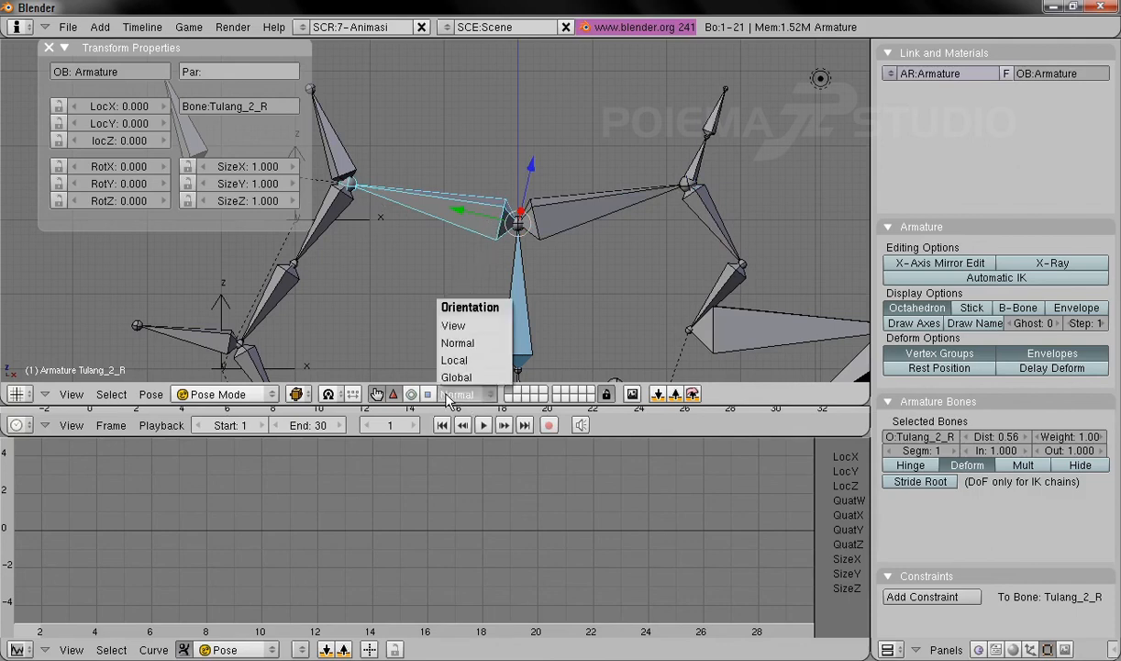
left_click(483, 345)
middle_click_drag(471, 221, 570, 235)
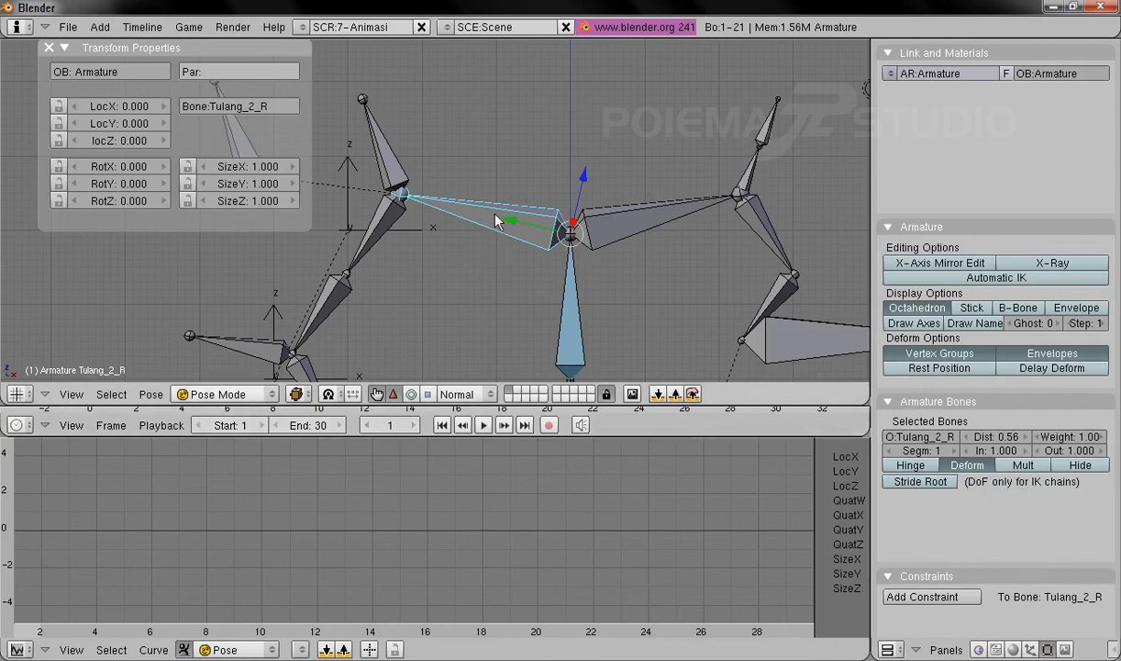
Show the rotation manipulator on Tulang_2_R and insert a Rot keyframe at frame 1
left_click(411, 394)
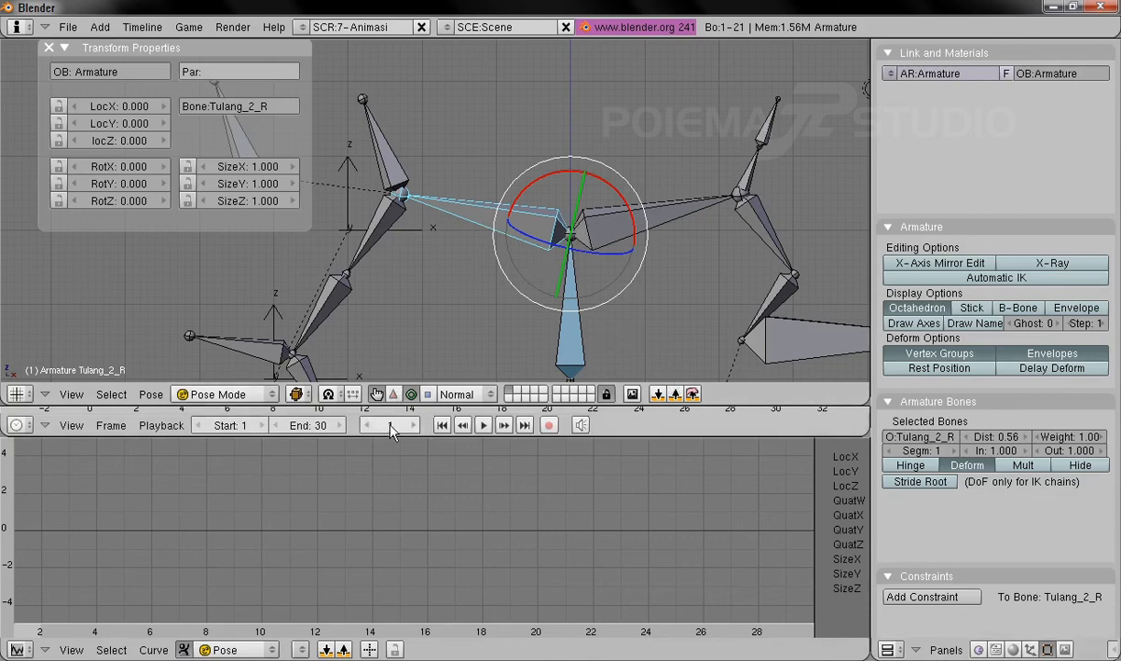
left_click(147, 393)
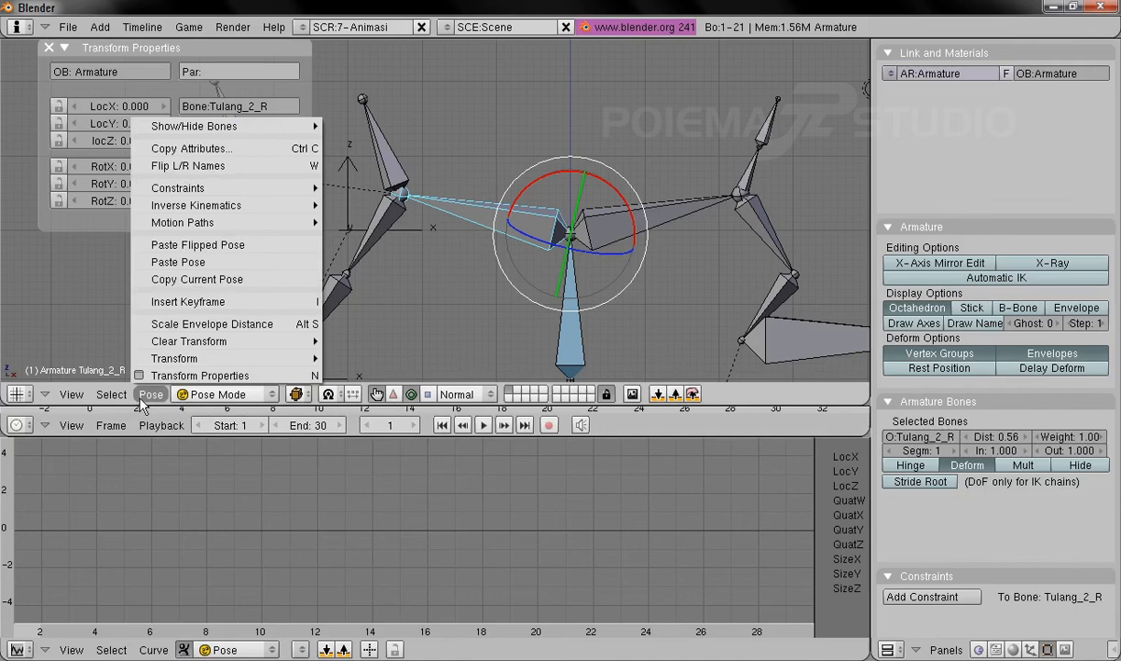
left_click(183, 301)
left_click(179, 309)
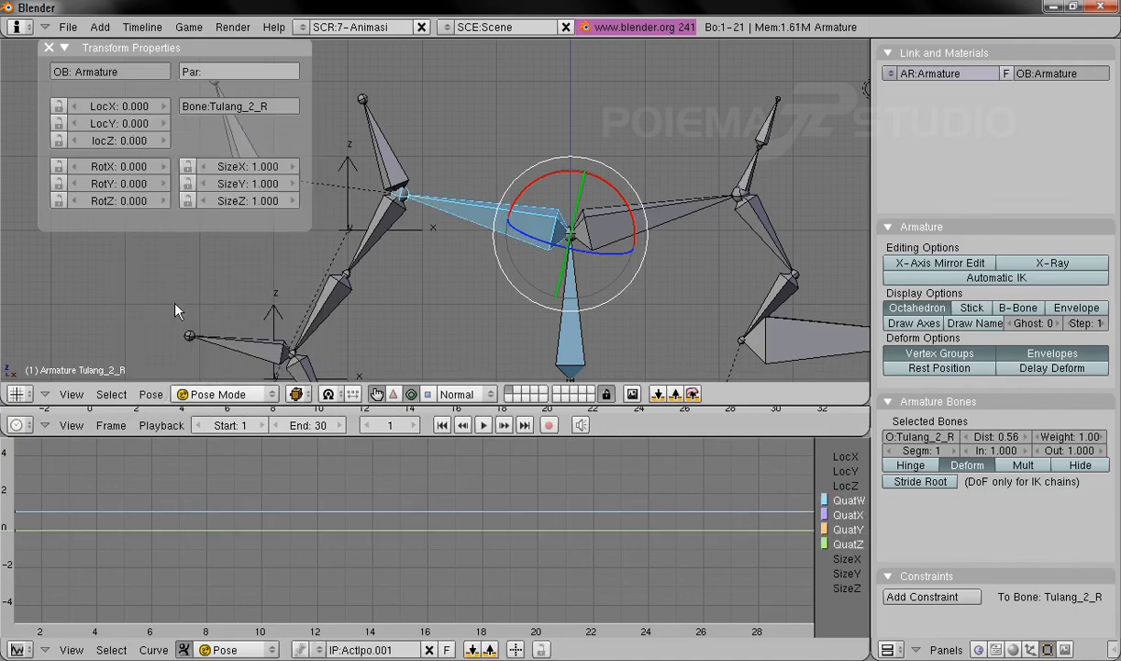
middle_click_drag(684, 531, 617, 556, "ctrl")
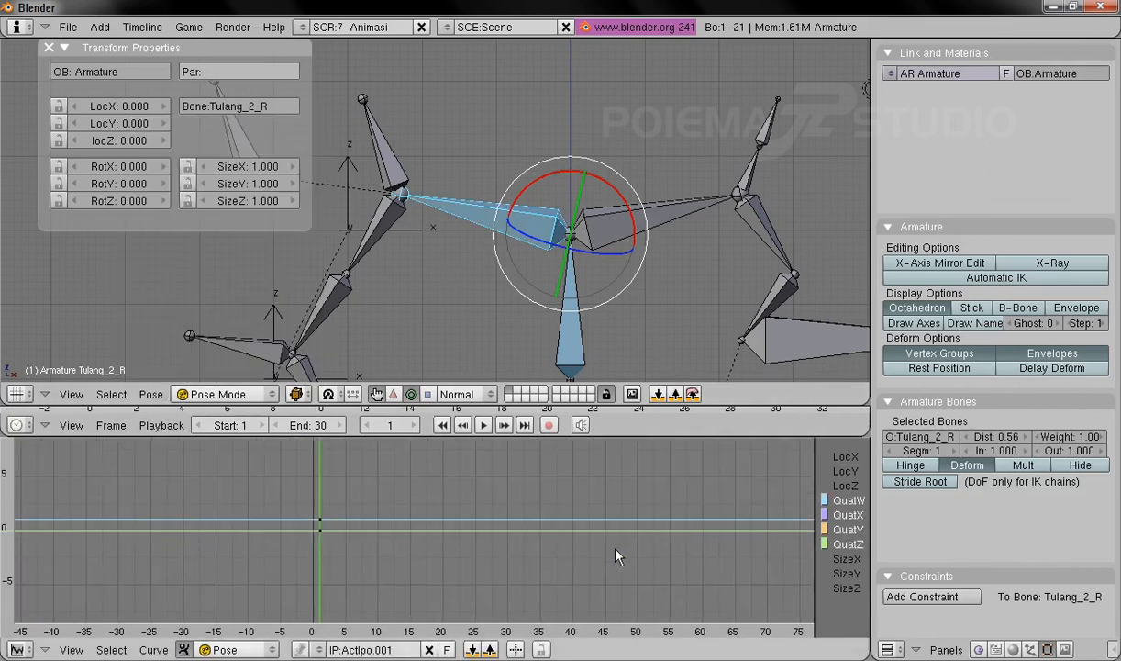
Move to frame 30 and insert a Rot keyframe for Tulang_2_R with its rotation left at zero
left_click(393, 426)
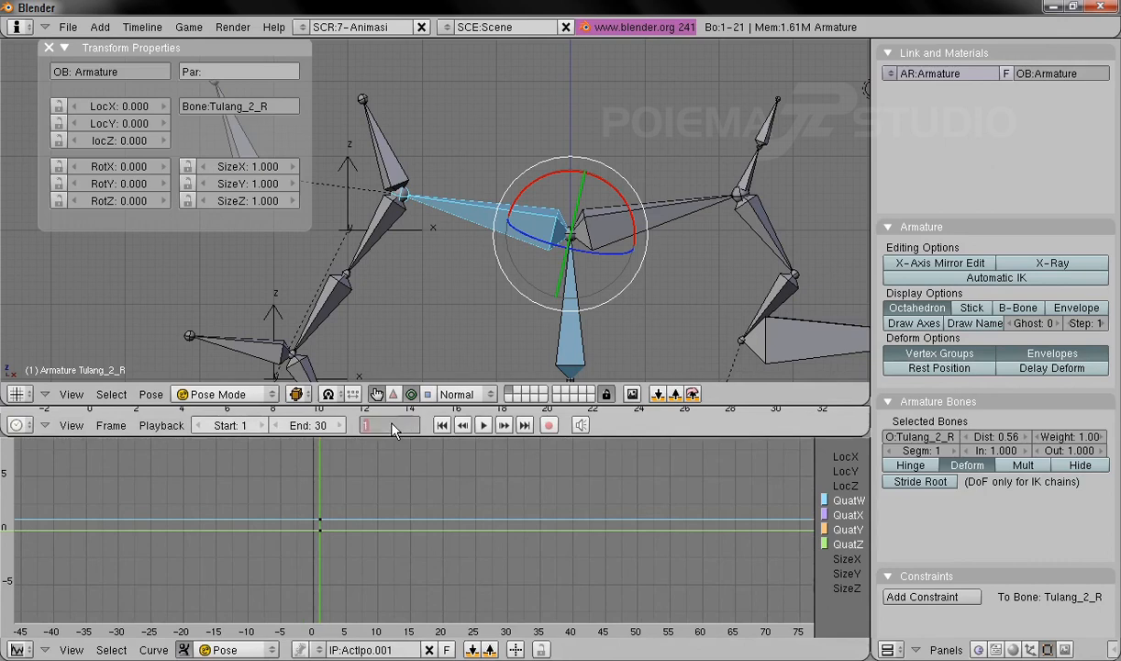
type("30")
key("Return")
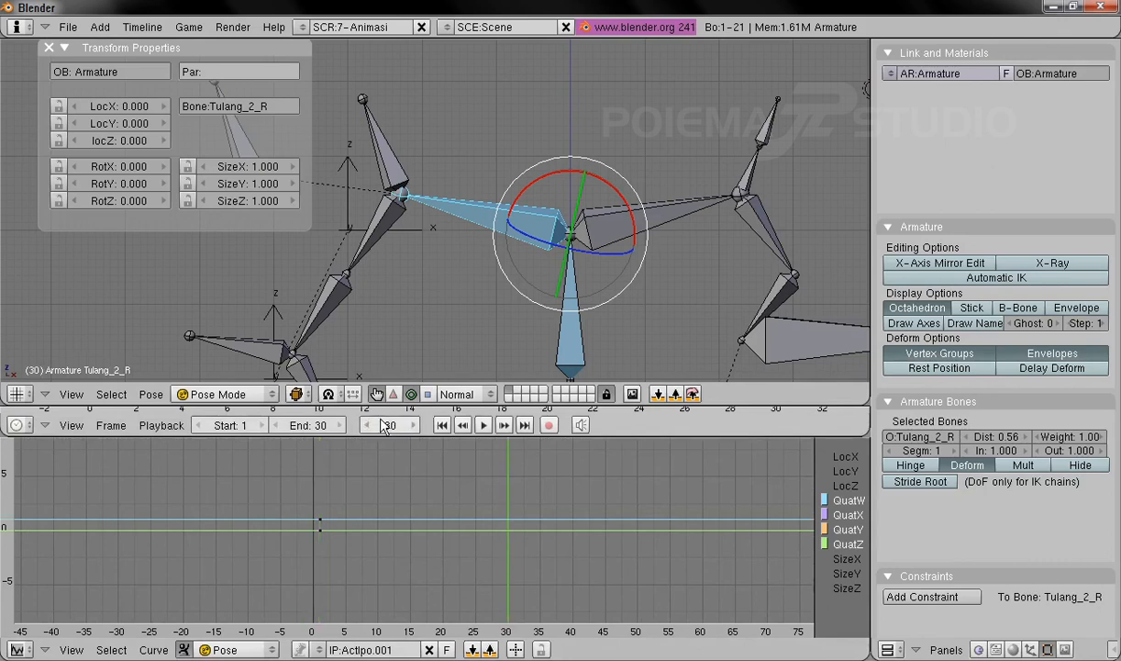
left_click(151, 394)
left_click(205, 285)
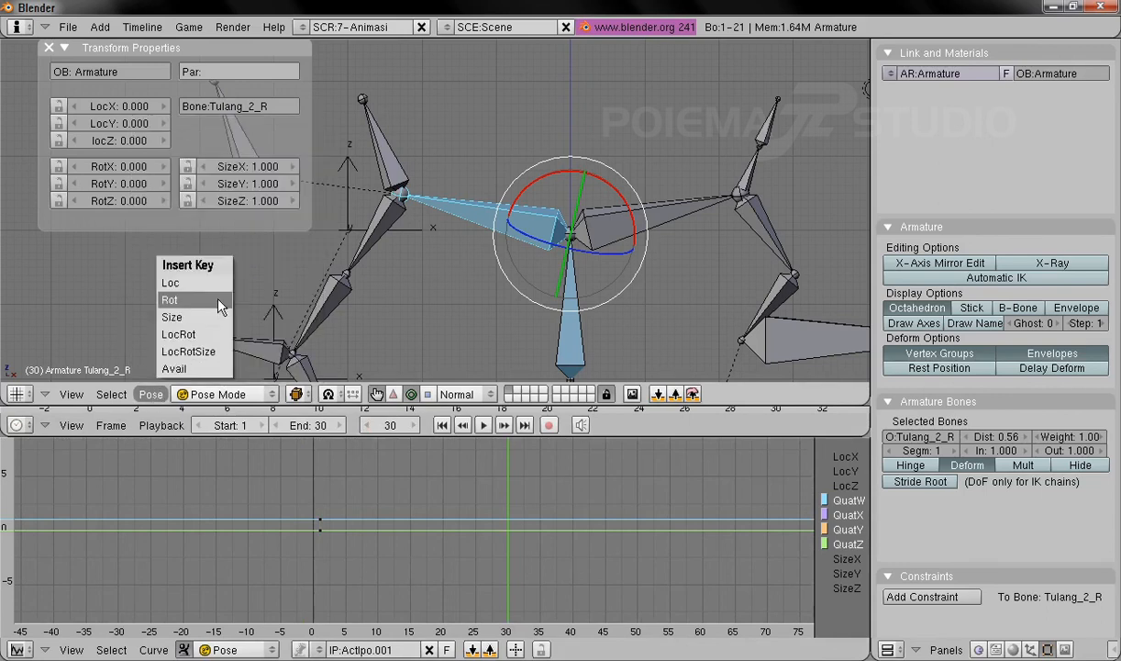
left_click(206, 300)
Move the animation to frame 10 for the next Tulang_2_R pose
left_click(390, 427)
type("10")
key("Return")
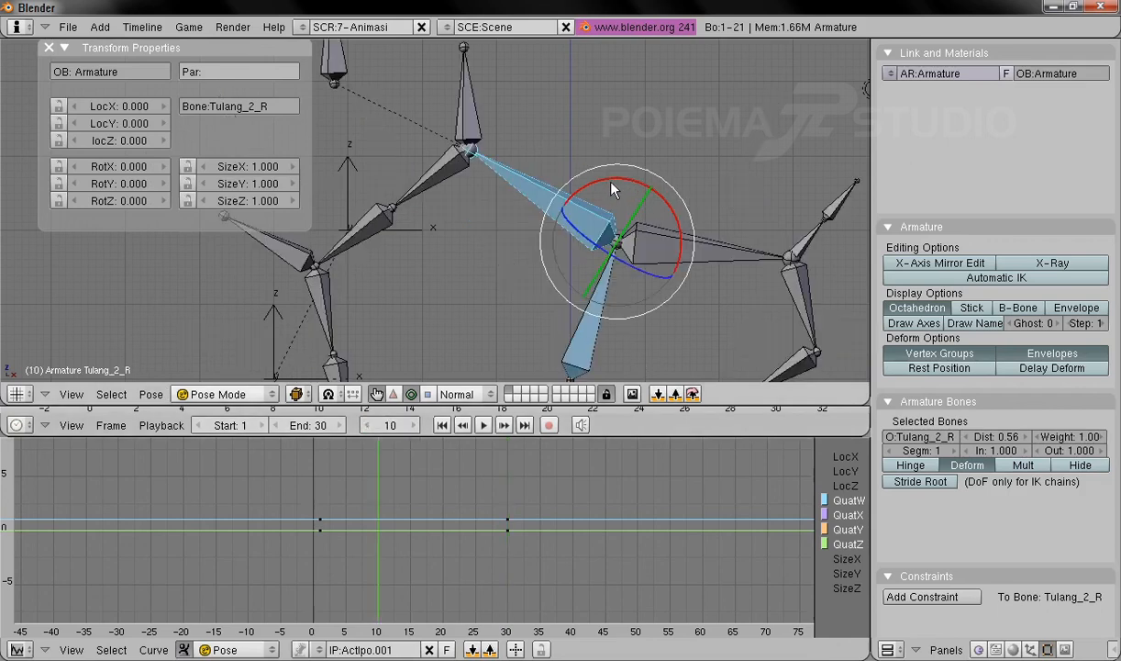
Try rotating Tulang_2_R to a RotX of about -19 and reset its RotX to 0
key("r")
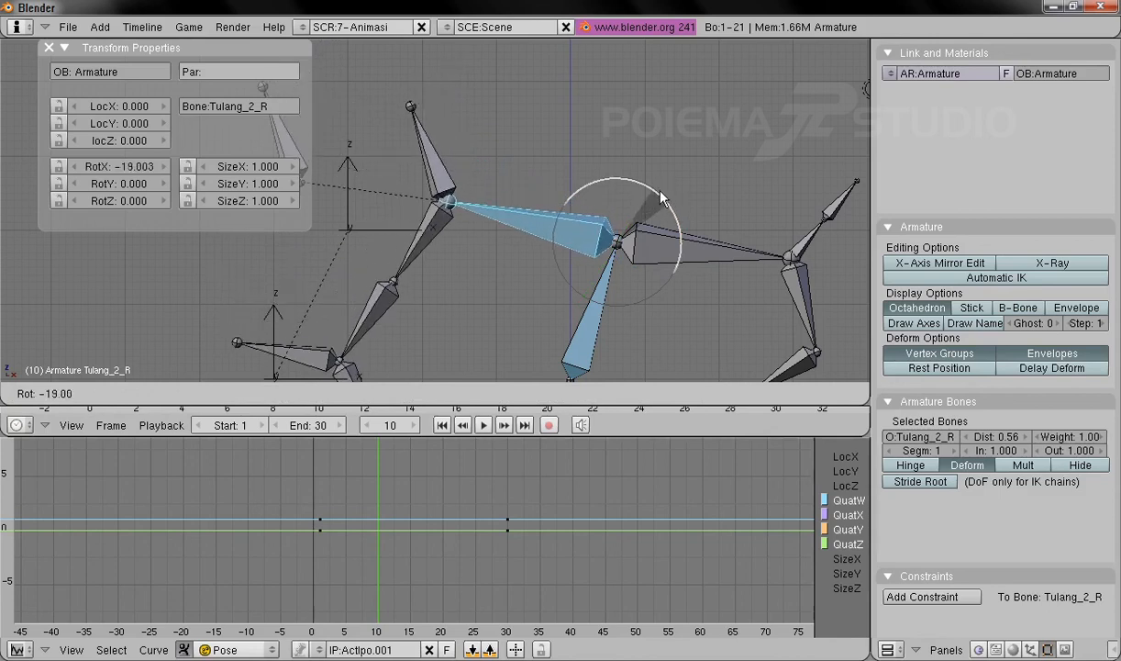
left_click(630, 182)
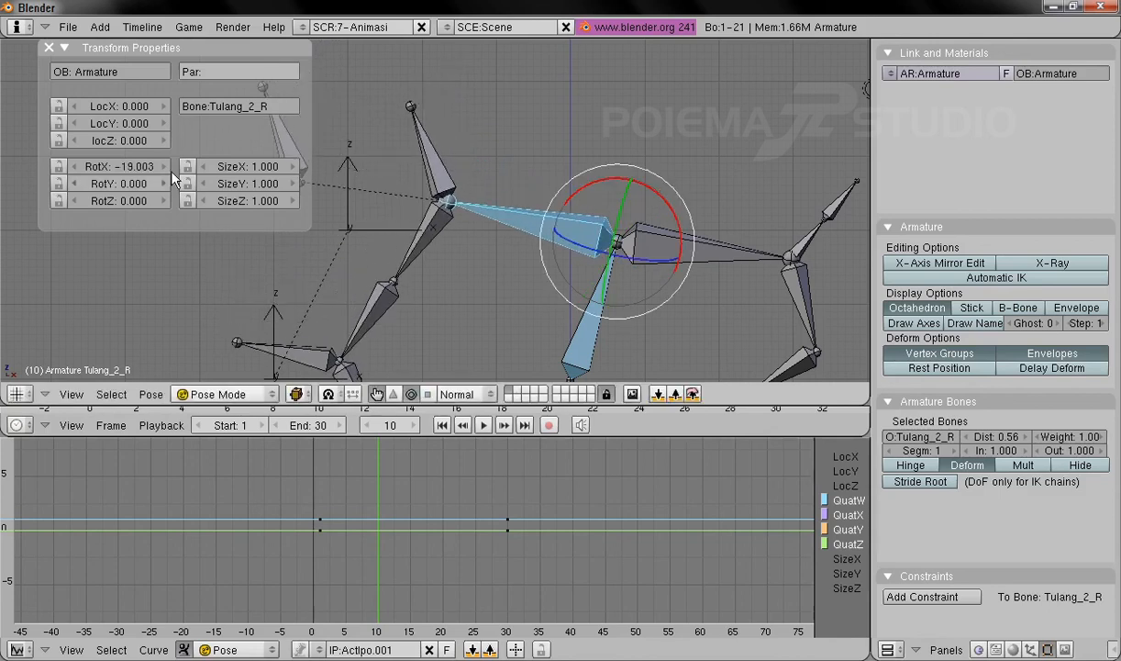
left_click(118, 163)
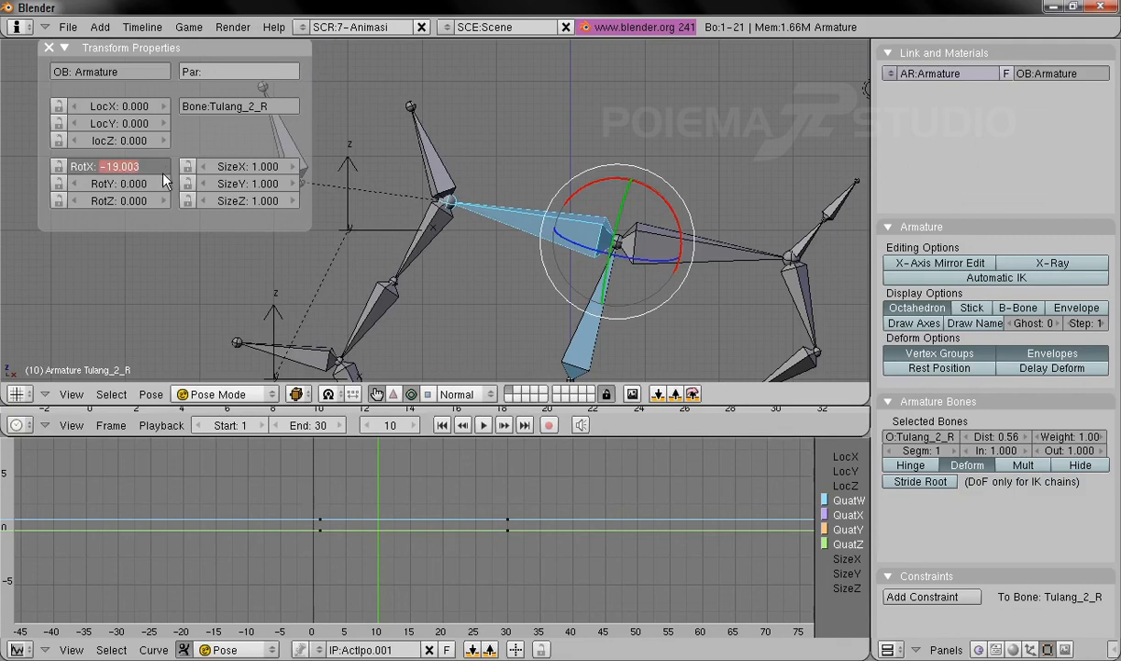
type("-")
type("30")
key("Return")
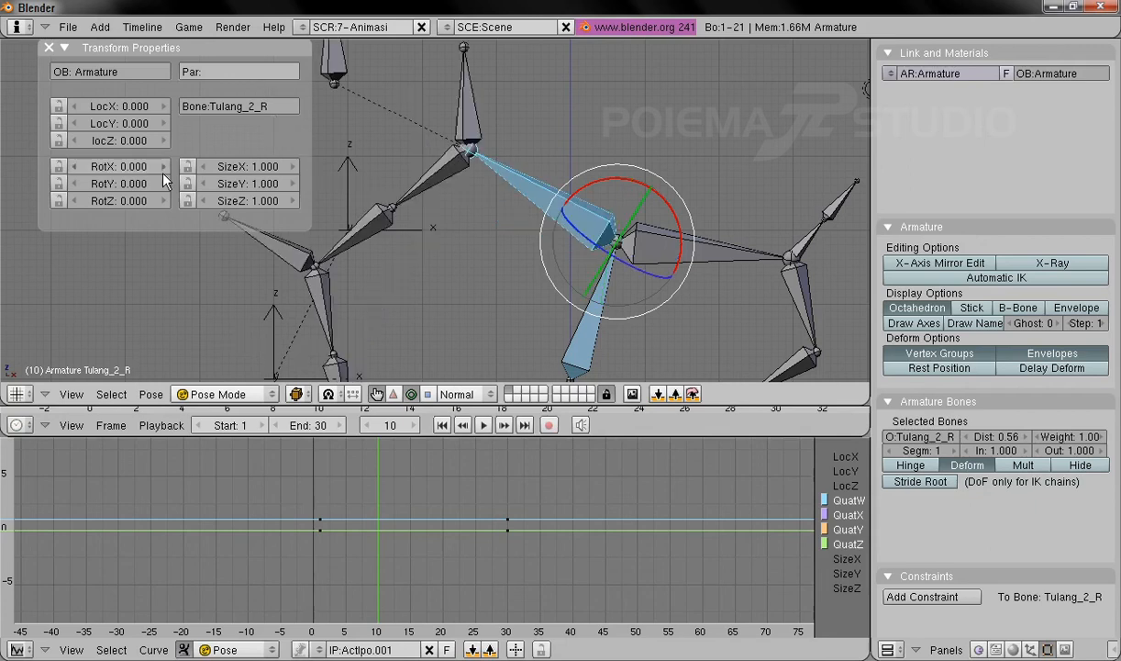
left_click(118, 168)
key("Return")
Rotate Tulang_2_R around its X axis to a RotX of about 26.8 and insert a Rot keyframe at frame 10
left_click_drag(596, 186, 632, 184)
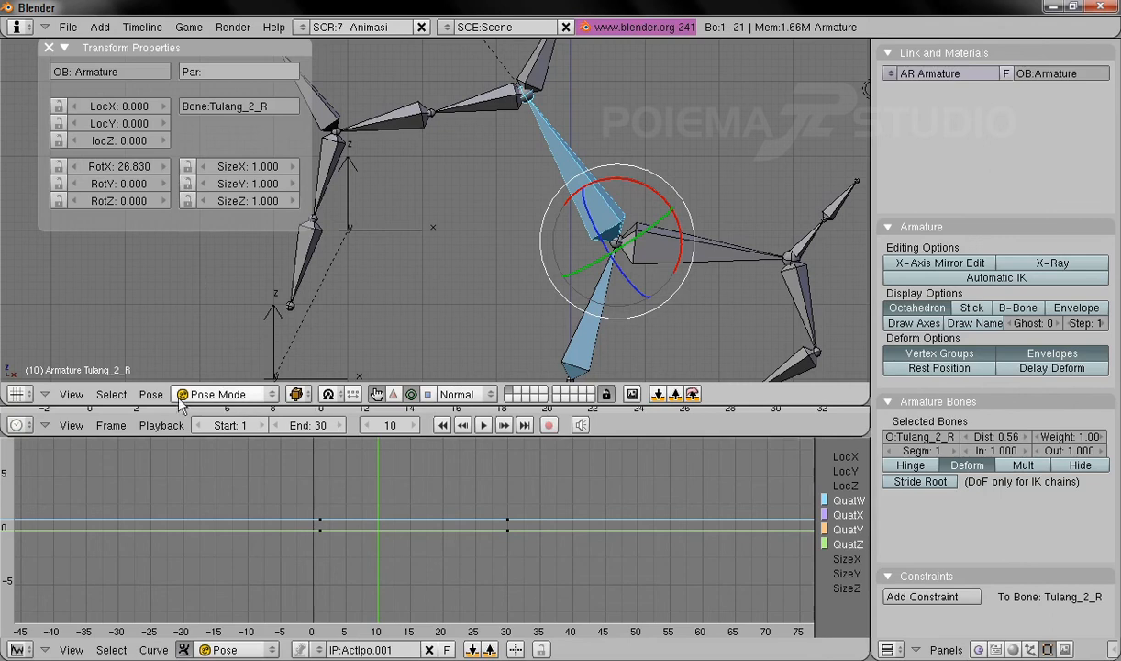
left_click(162, 399)
left_click(150, 394)
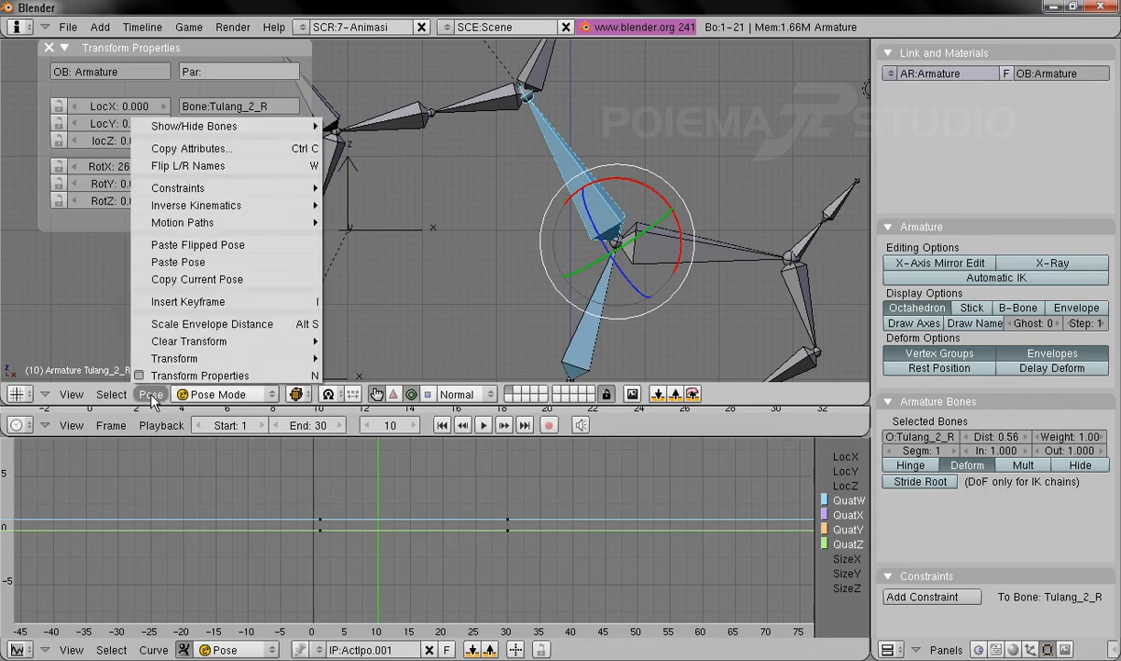
left_click(180, 302)
left_click(180, 311)
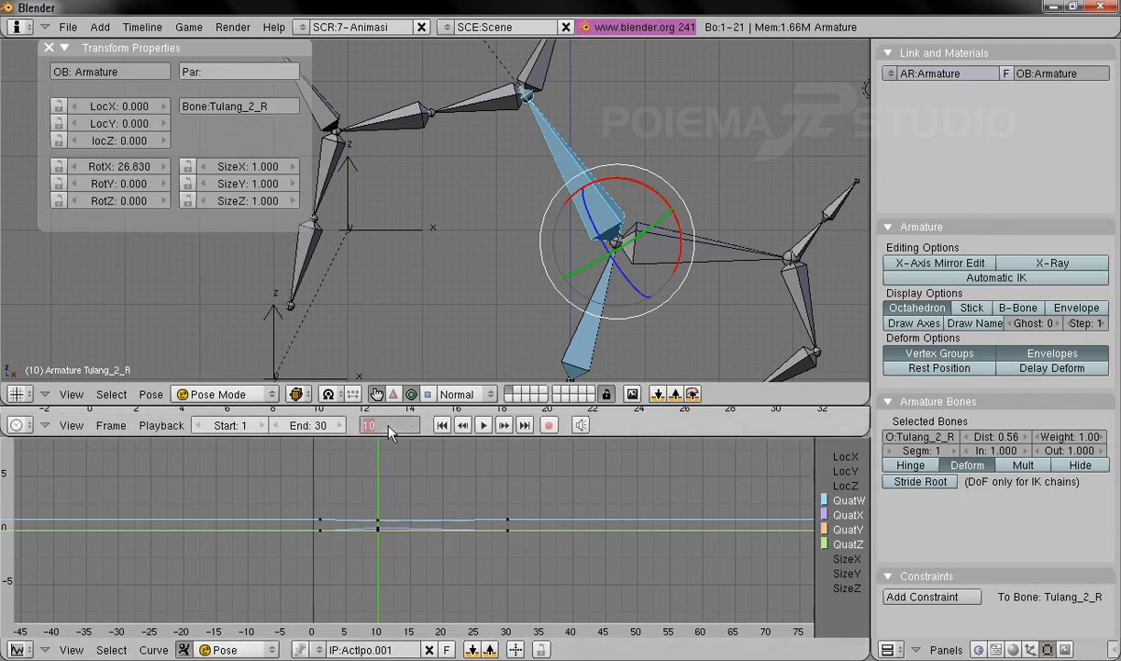
At frame 20, rotate Tulang_2_R to a RotX of about -37.8 and insert a Rot keyframe
key("BackSpace")
type("20")
key("Return")
left_click_drag(598, 192, 553, 229)
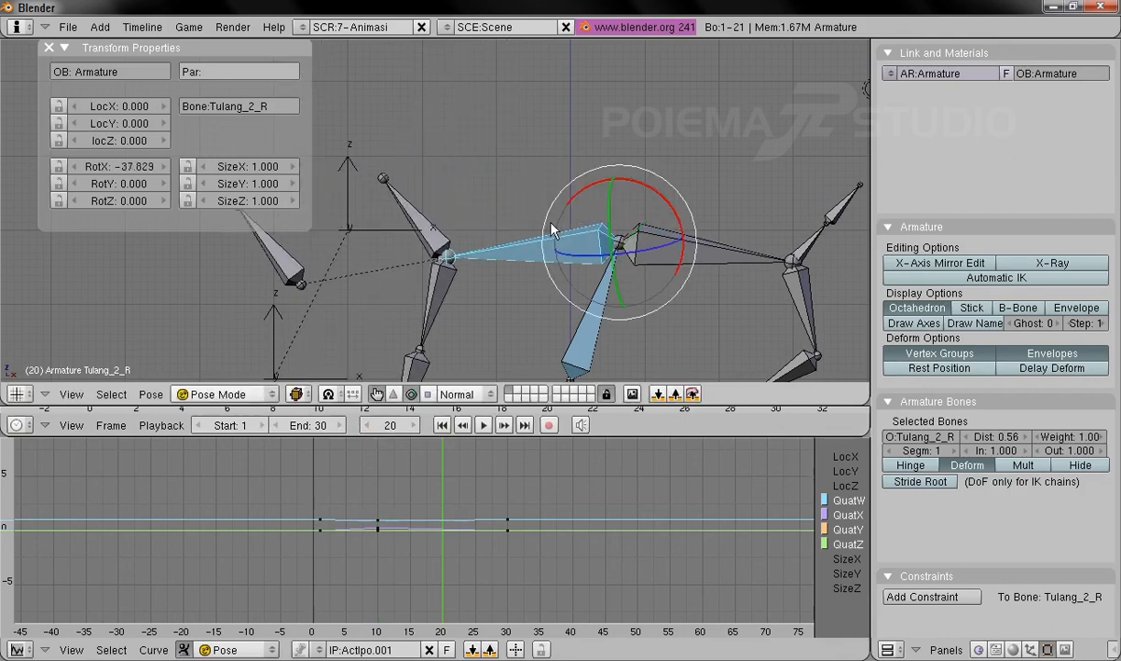
left_click(152, 393)
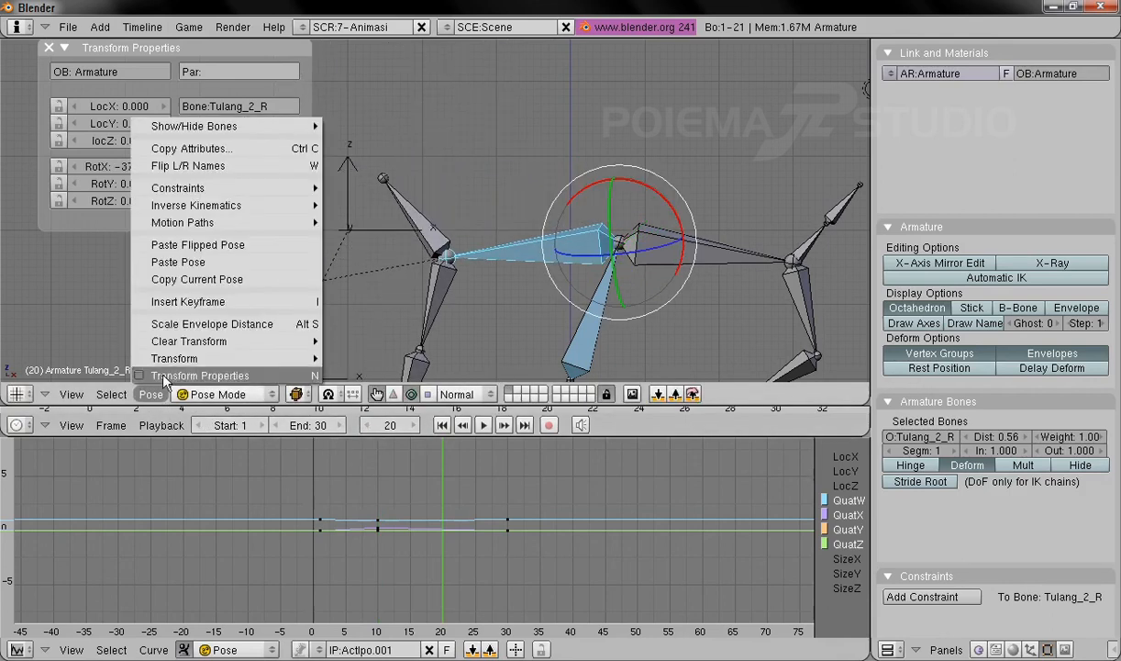
left_click(193, 301)
left_click(200, 304)
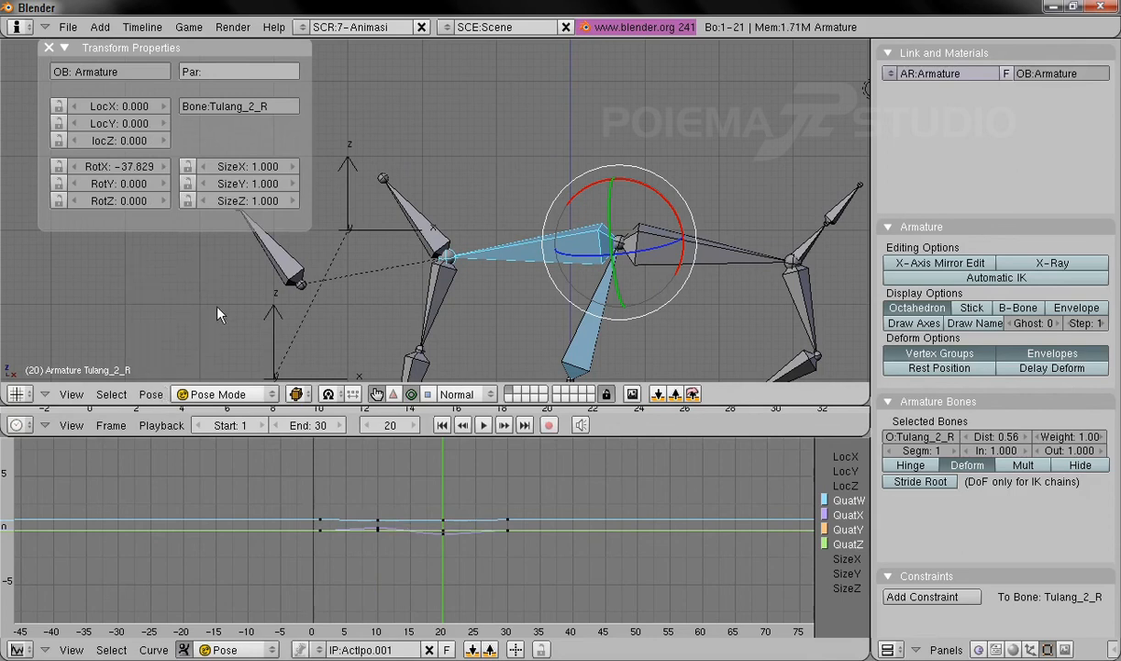
Examine the Tulang_2_R rotation curves, play the animation from the first frame and stop it
middle_click_drag(640, 539, 571, 516, "ctrl")
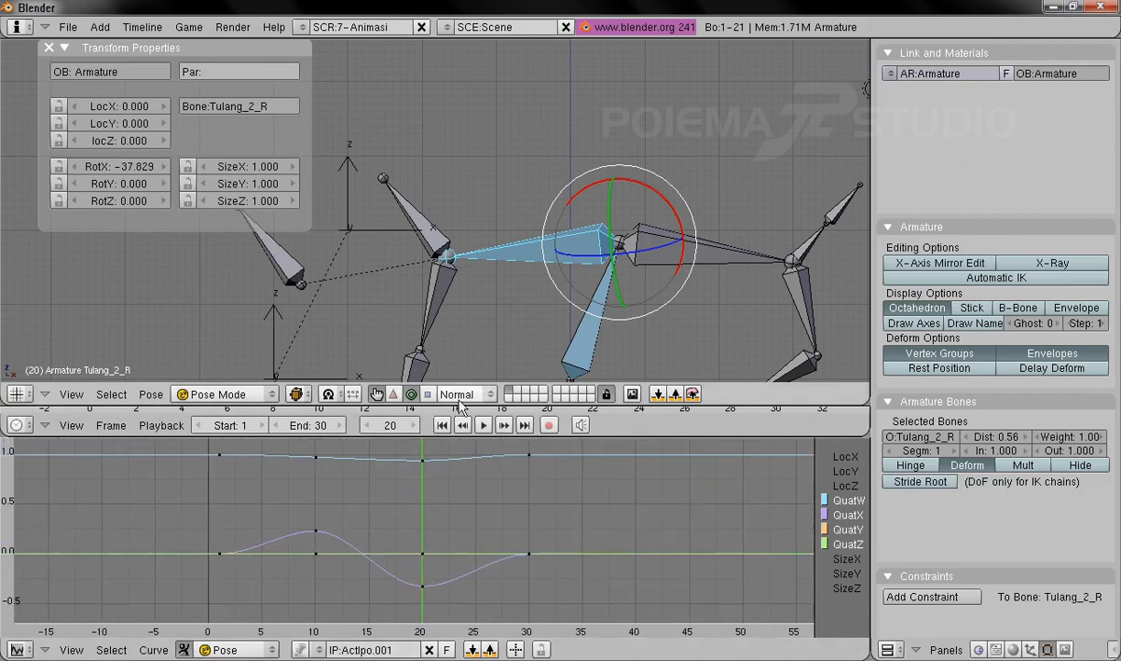
left_click(441, 424)
middle_click_drag(674, 275, 616, 256)
left_click(484, 425)
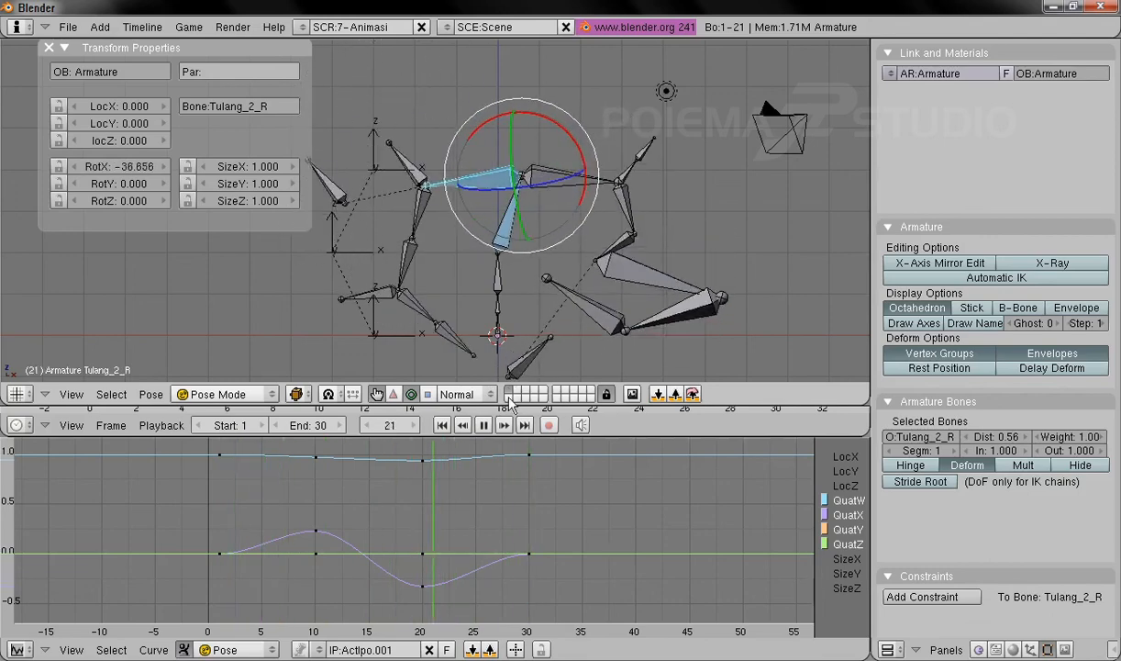
key("Escape")
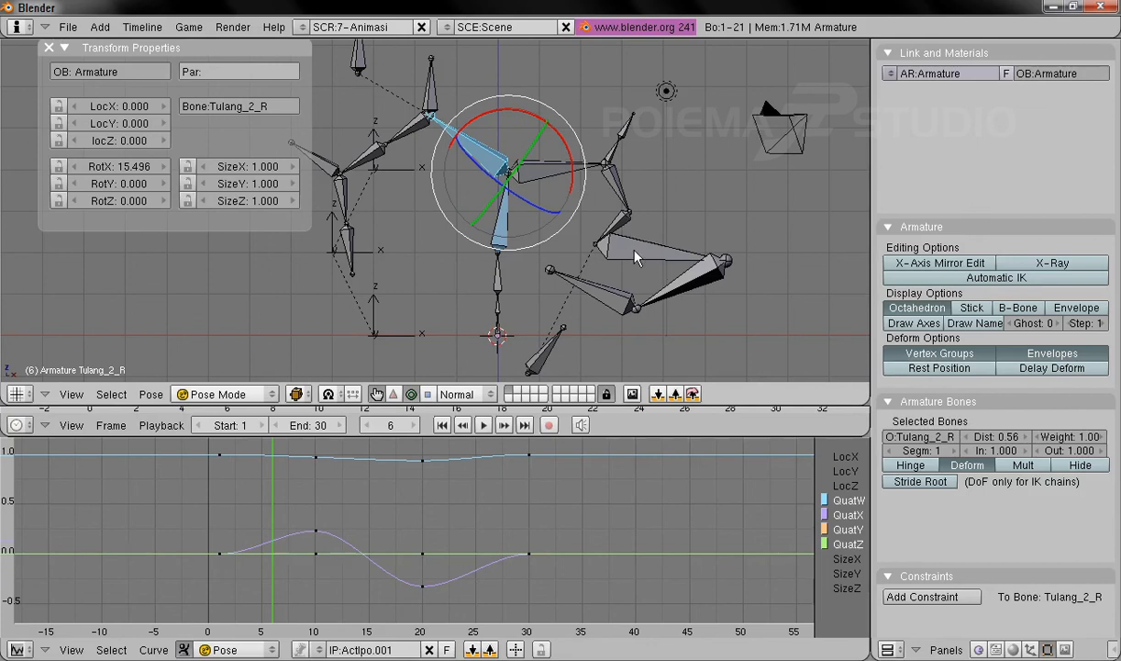
Select the detached Tulang_2_L.008 bone below the armature and insert a Loc keyframe for it at frame 1
middle_click_drag(688, 313, 720, 249, "shift")
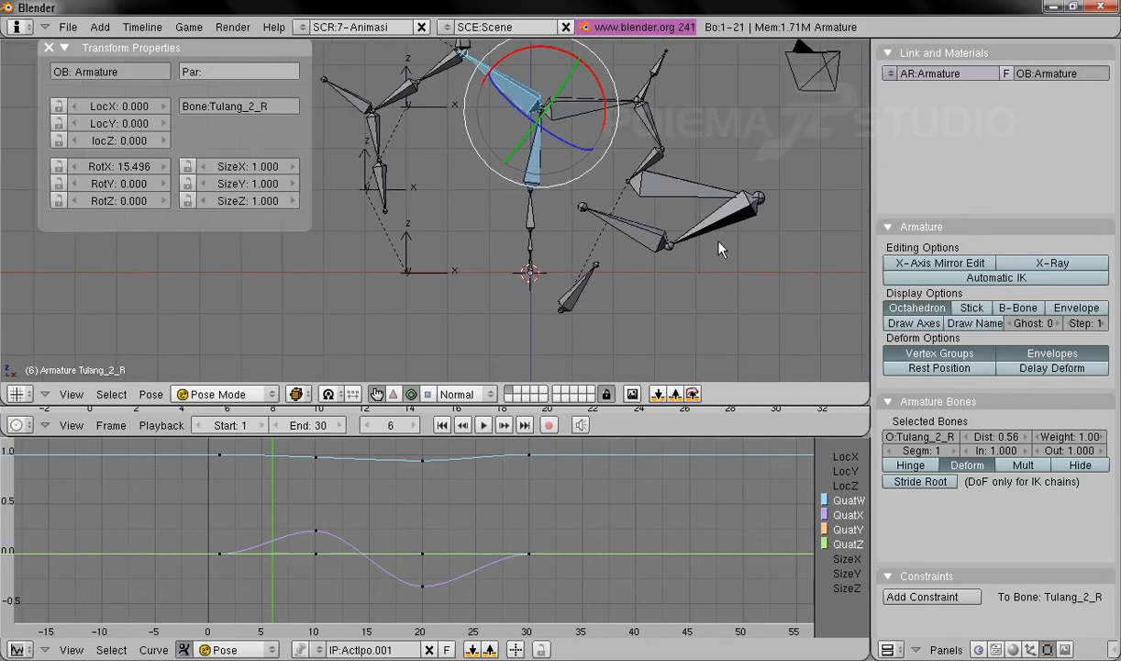
right_click(578, 296)
middle_click_drag(590, 228, 573, 239, "shift")
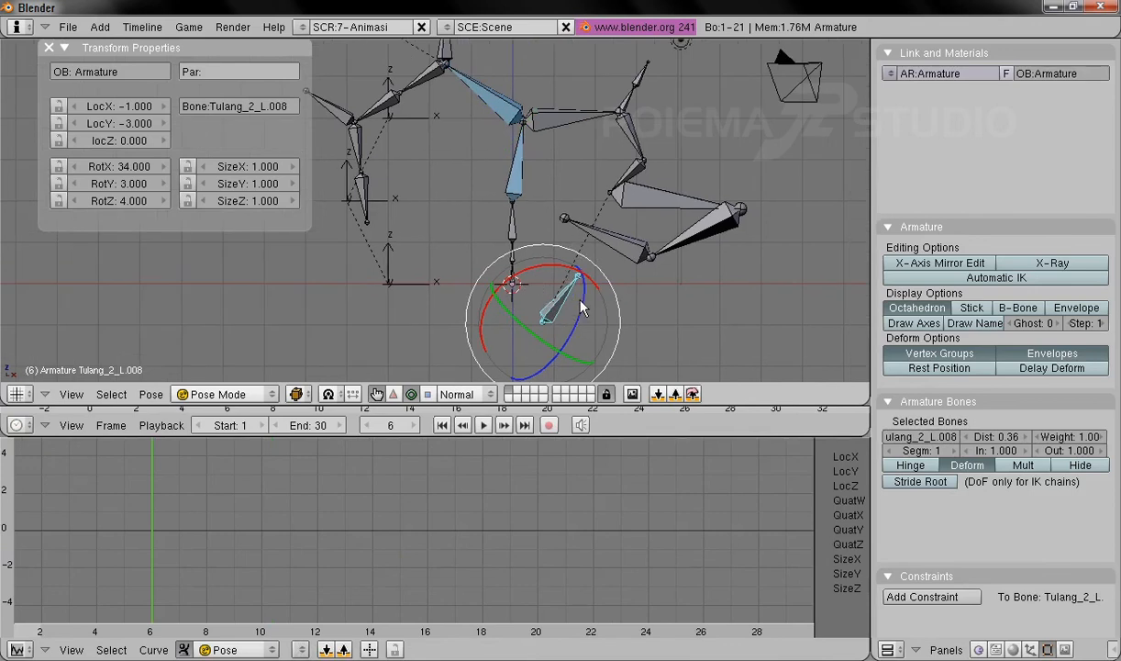
left_click(390, 426)
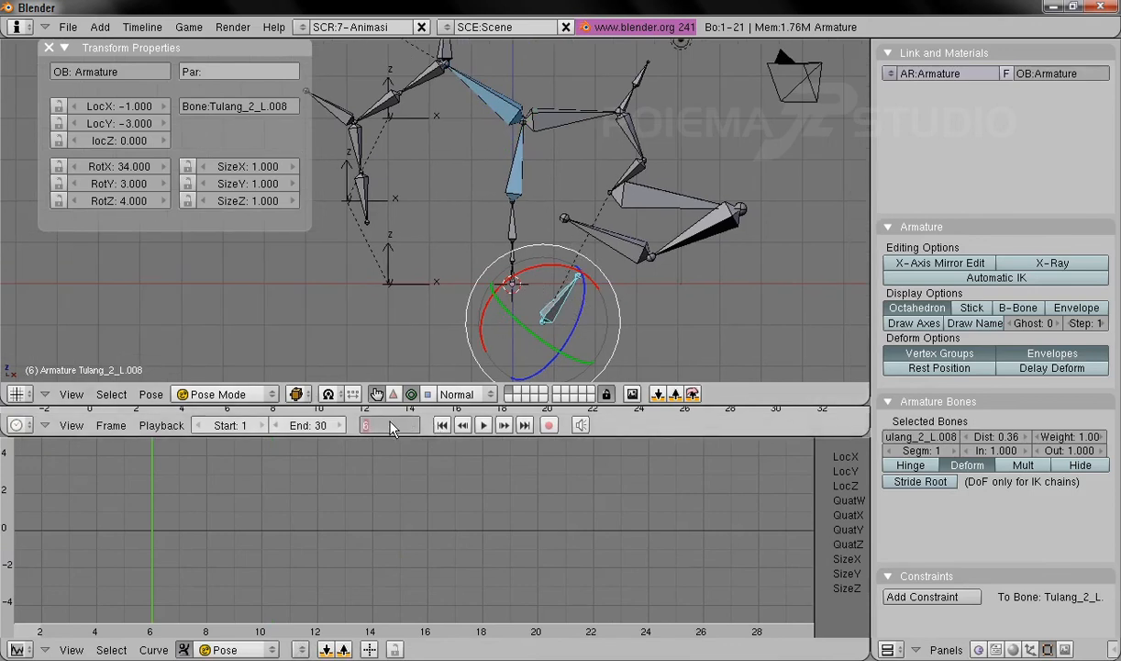
type("1")
key("Return")
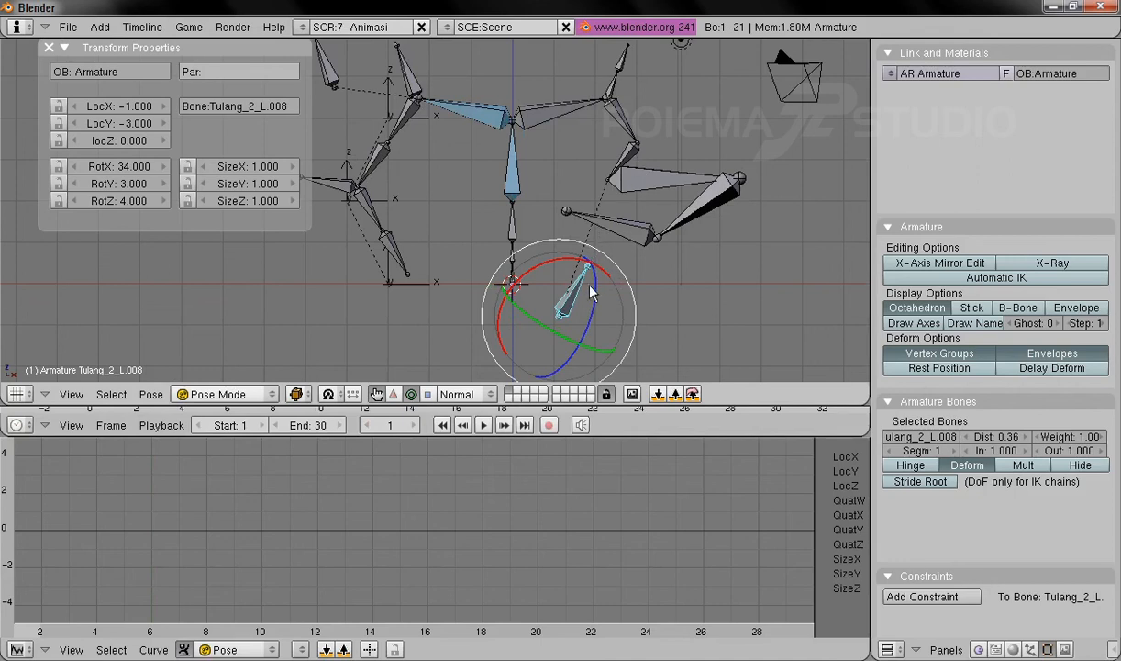
left_click(152, 394)
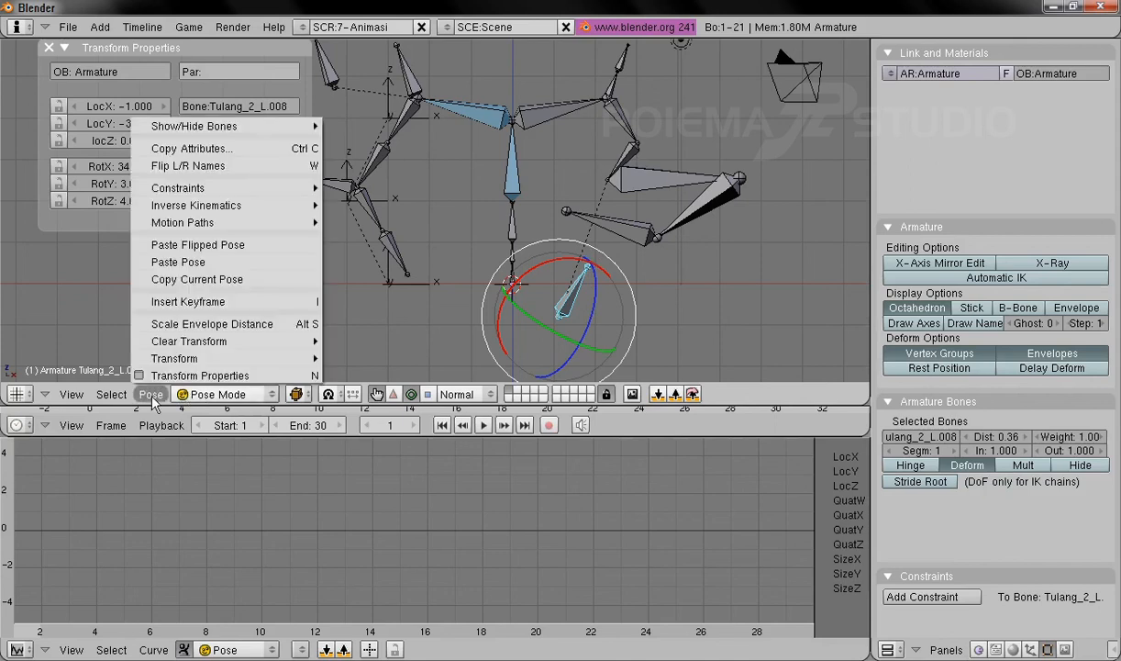
left_click(220, 301)
left_click(218, 285)
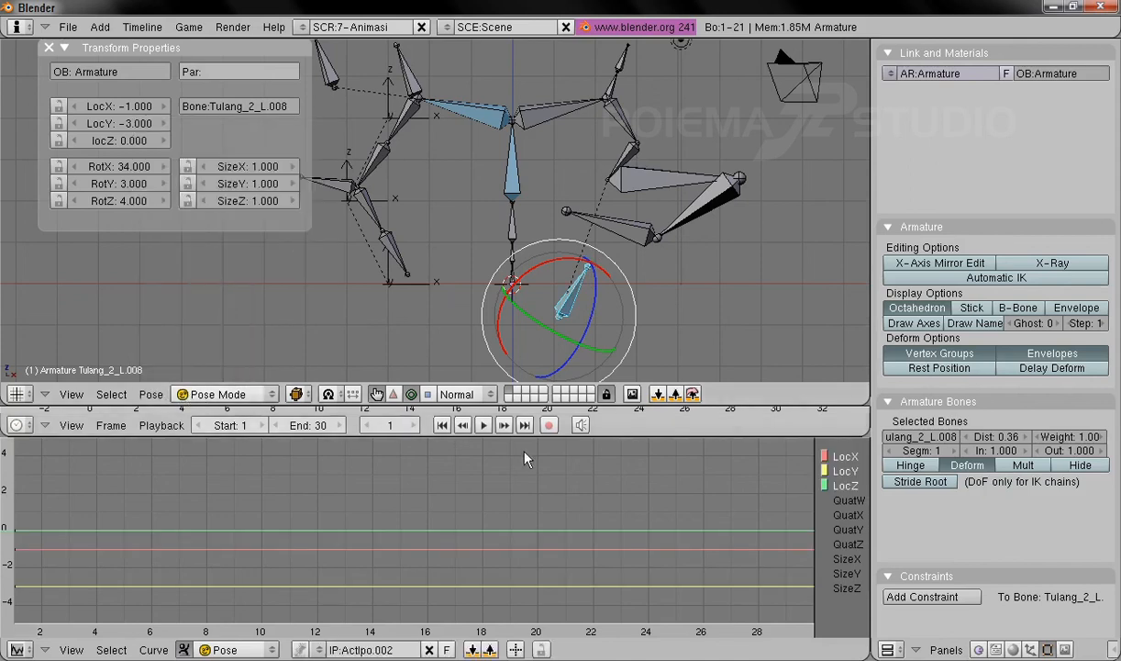
Show the translation manipulator on Tulang_2_L.008 and set its transform orientation to Global
left_click(393, 395)
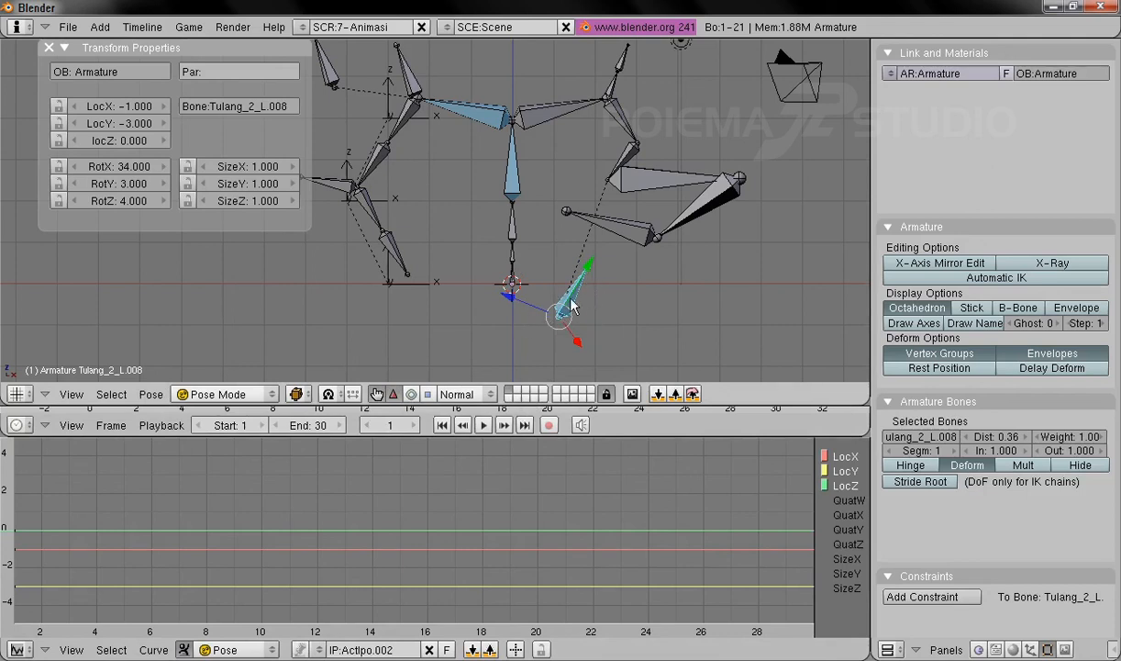
left_click(459, 393)
left_click(473, 379)
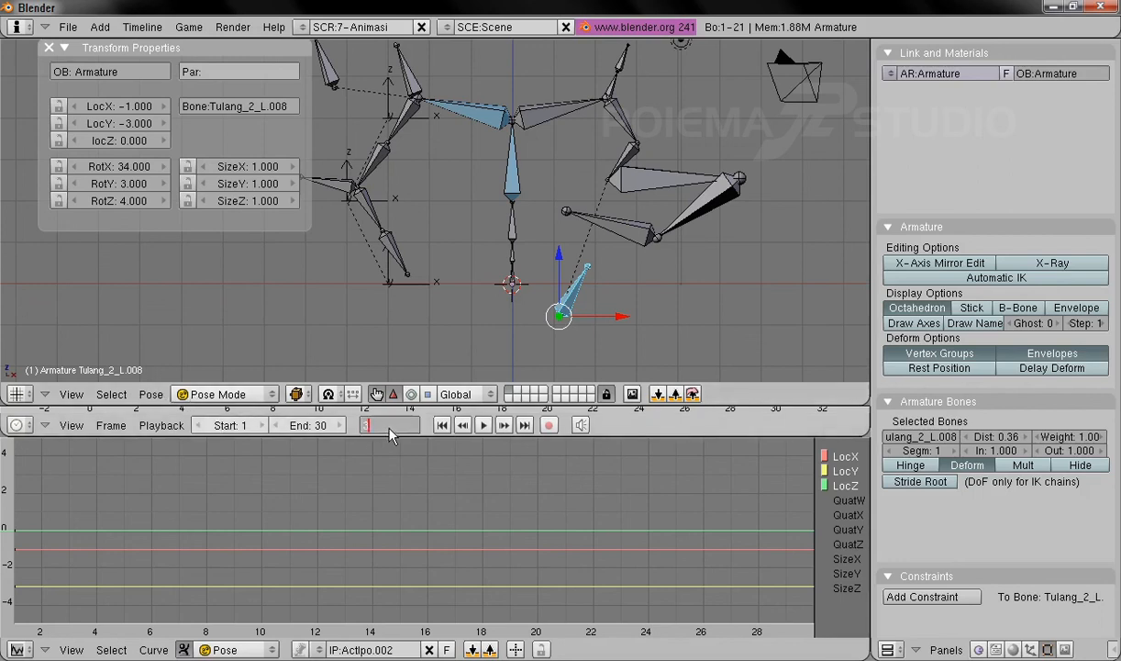
Go to frame 30 and insert a Loc keyframe for Tulang_2_L.008 in its current position
type("30")
key("Return")
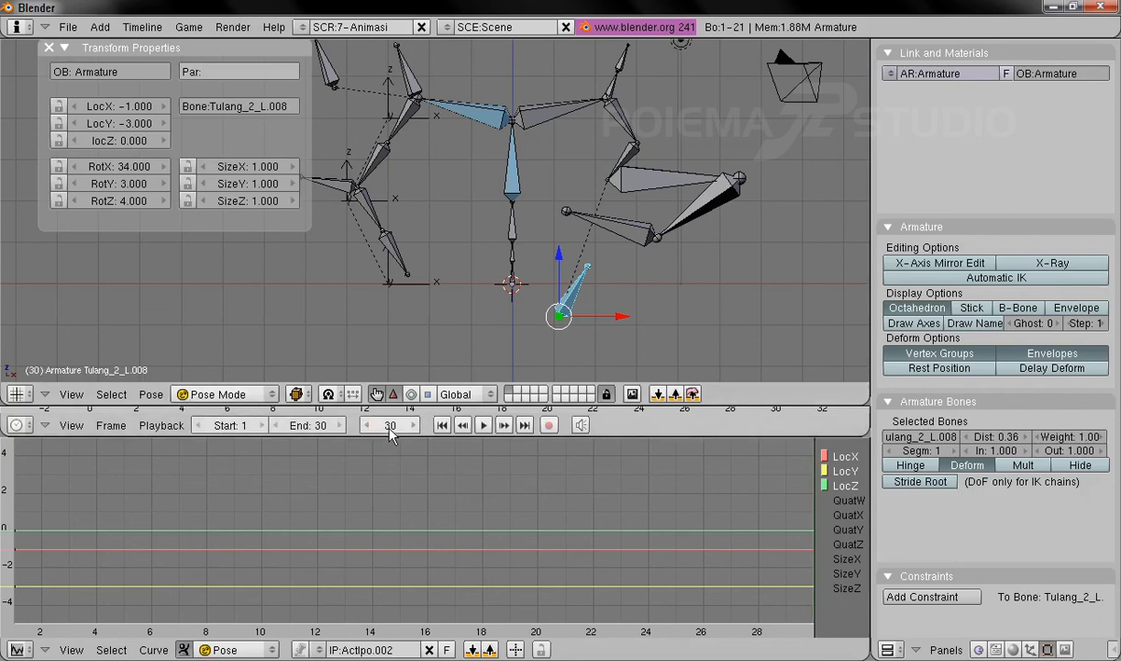
left_click(151, 394)
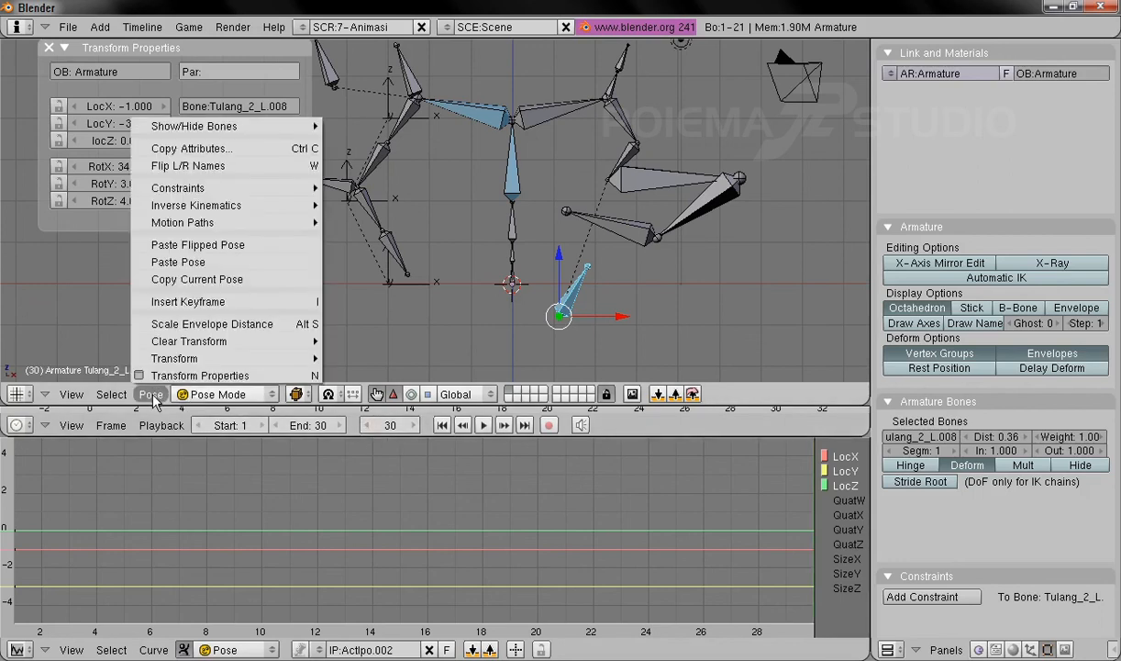
left_click(175, 302)
left_click(175, 304)
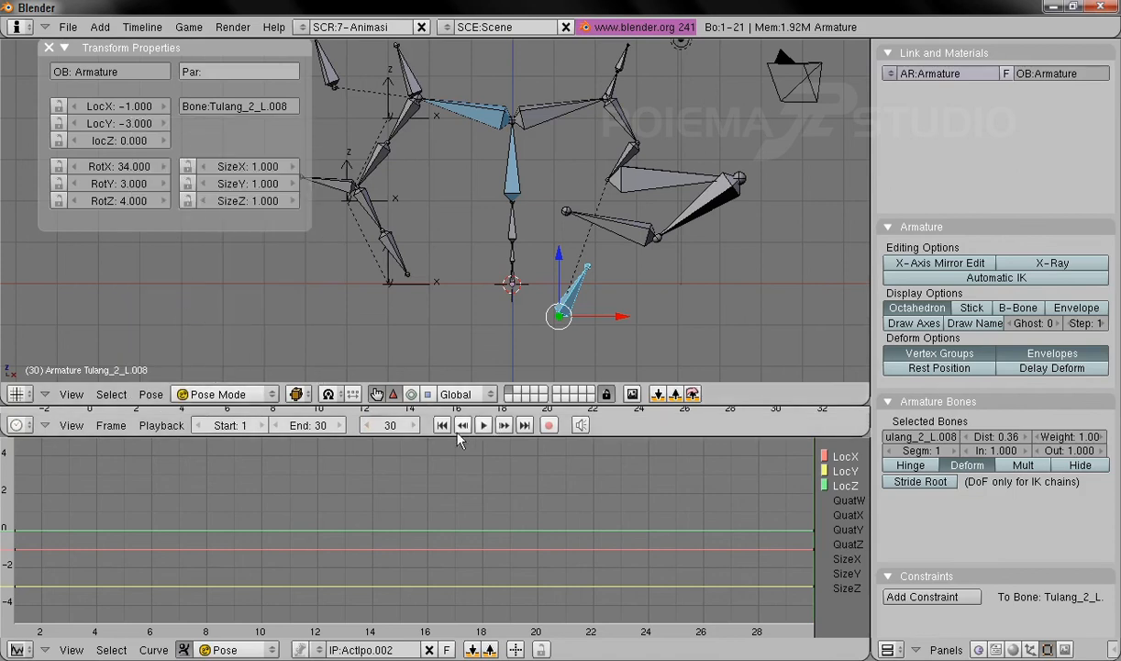
At frame 15, move Tulang_2_L.008 along global X to about LocX -0.874, LocY 2.872, LocZ -0.227 and insert a Loc keyframe
left_click(390, 427)
type("15")
key("Return")
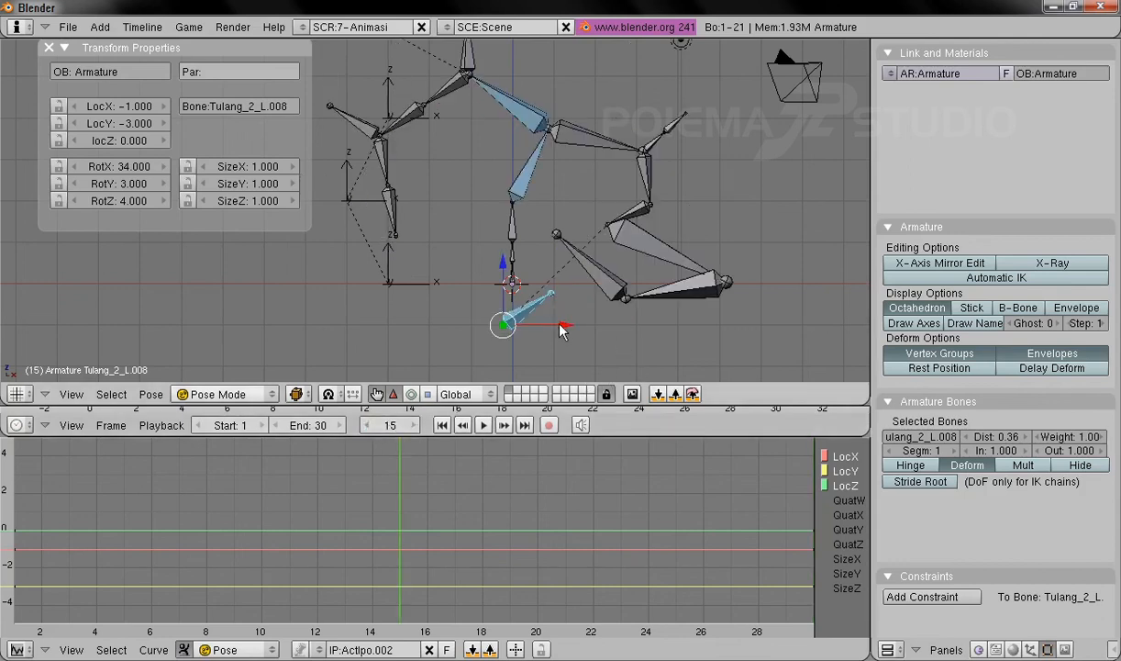
key("g")
left_click(801, 327)
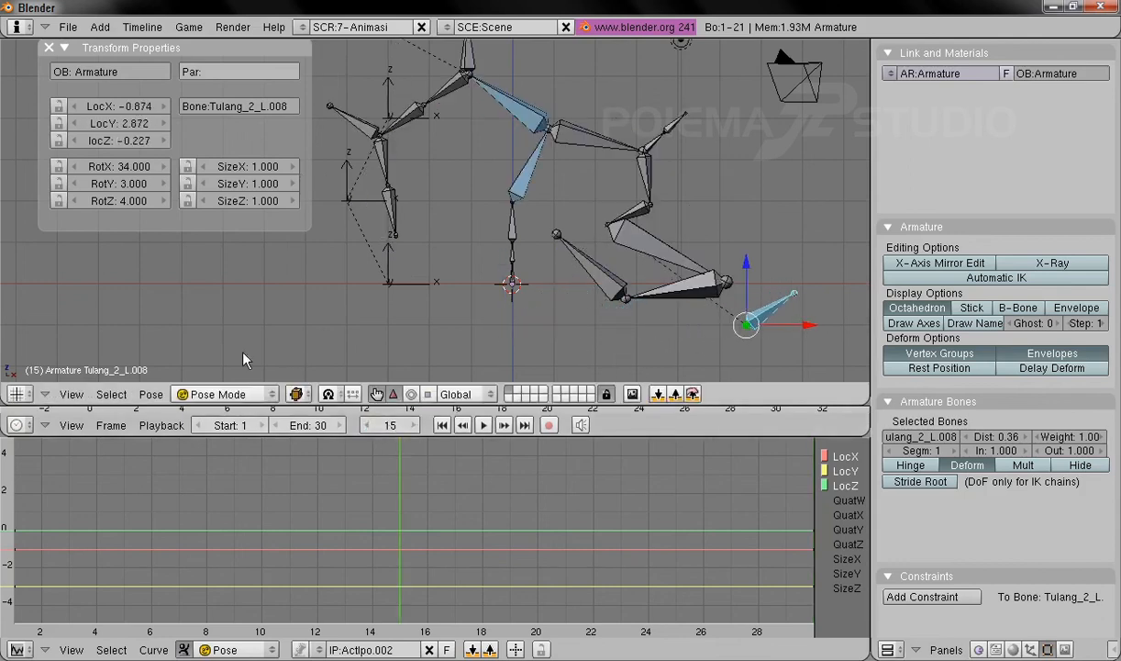
left_click(149, 394)
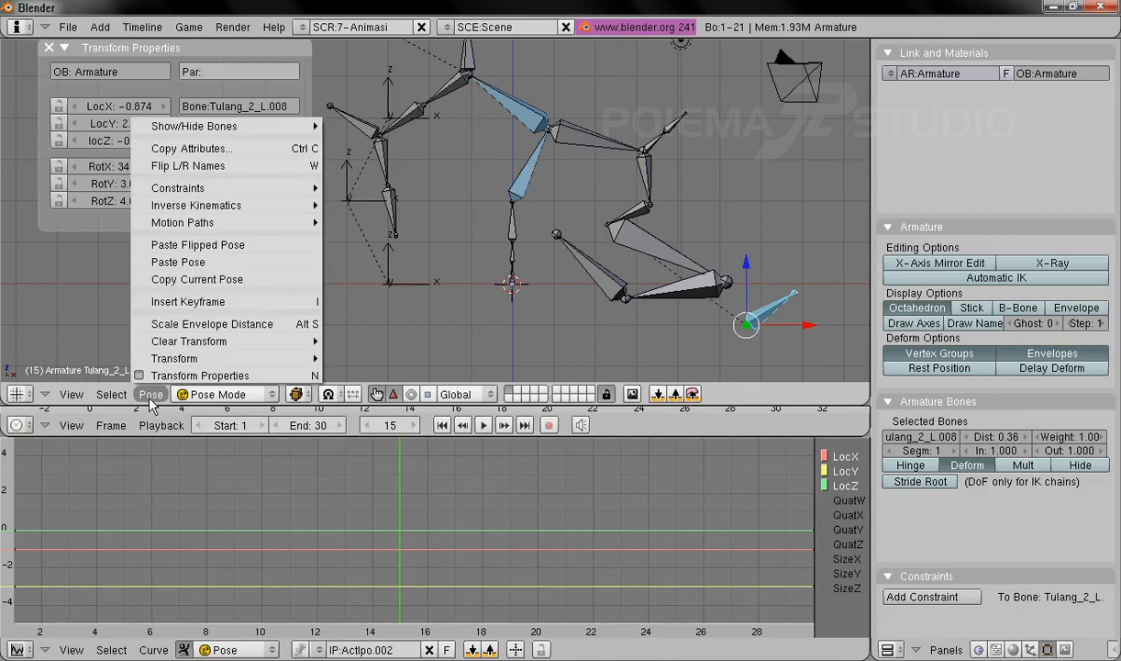
left_click(193, 301)
left_click(193, 303)
Play the Tulang_2_L.008 location animation from the first frame and open the transform orientation choices
scroll(642, 513, "down", 4)
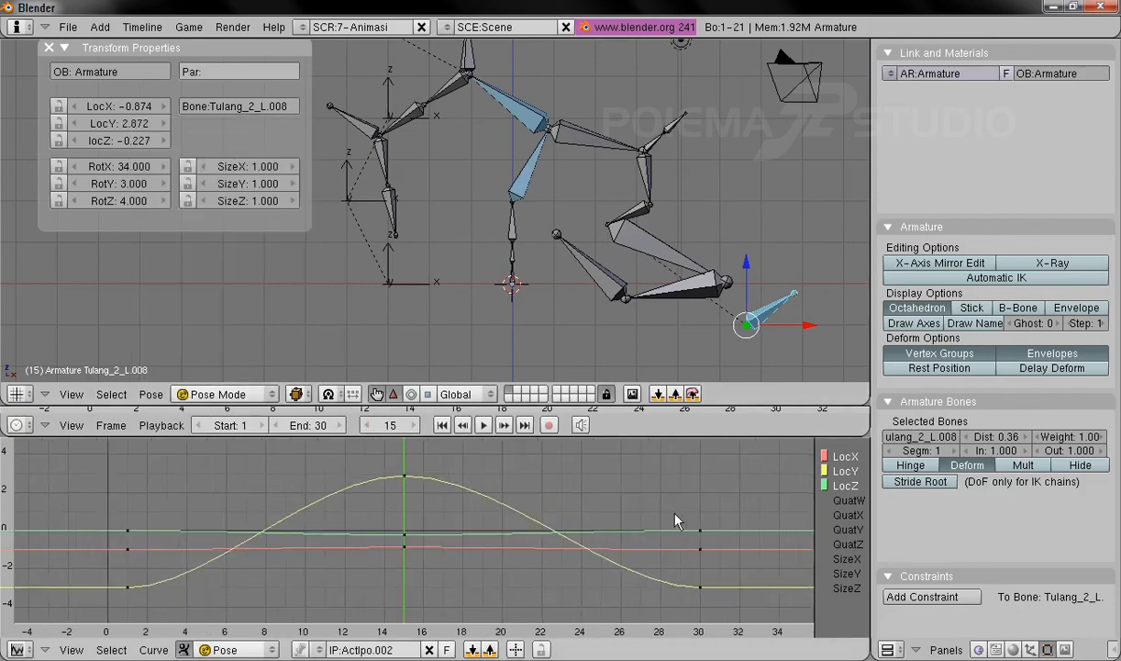
left_click(442, 424)
left_click(483, 425)
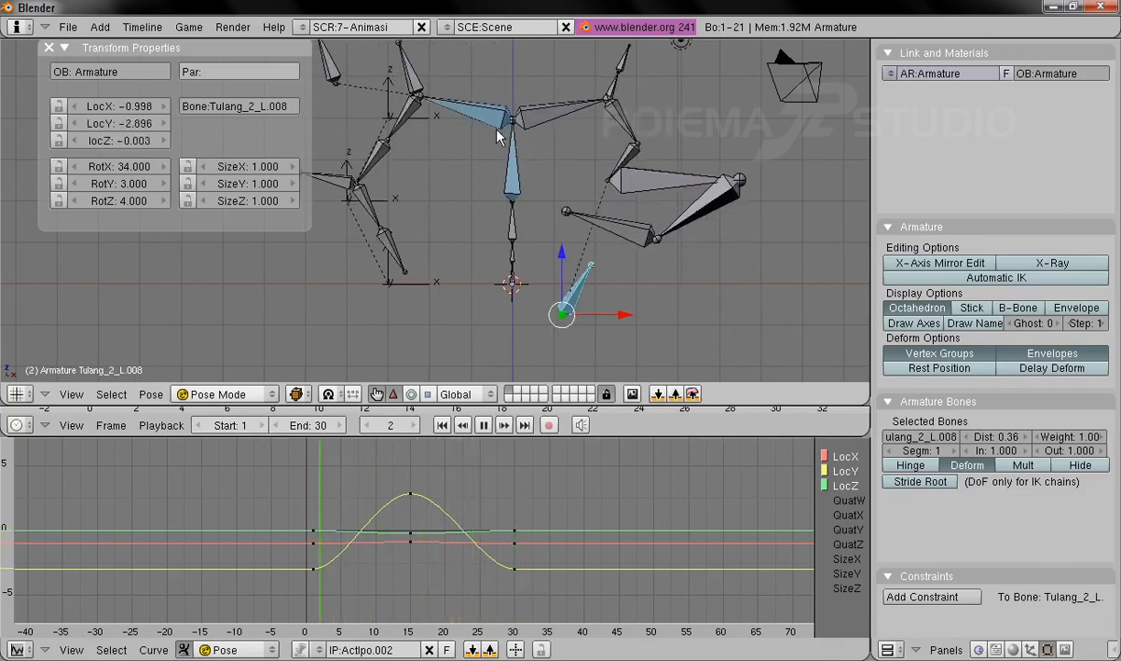
left_click(456, 393)
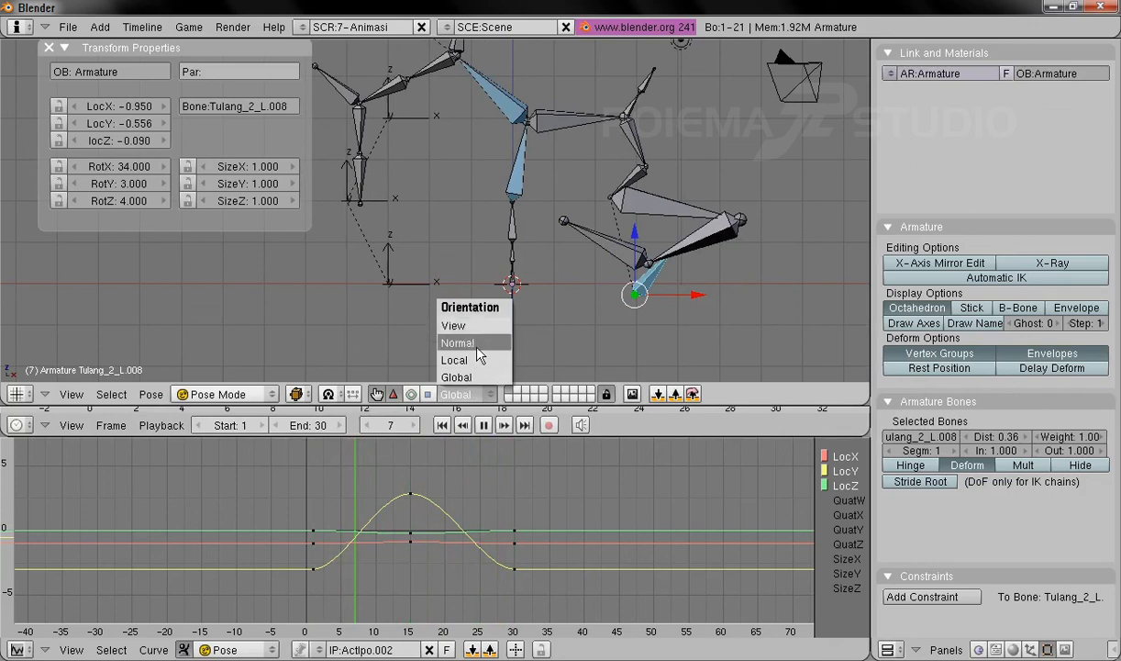